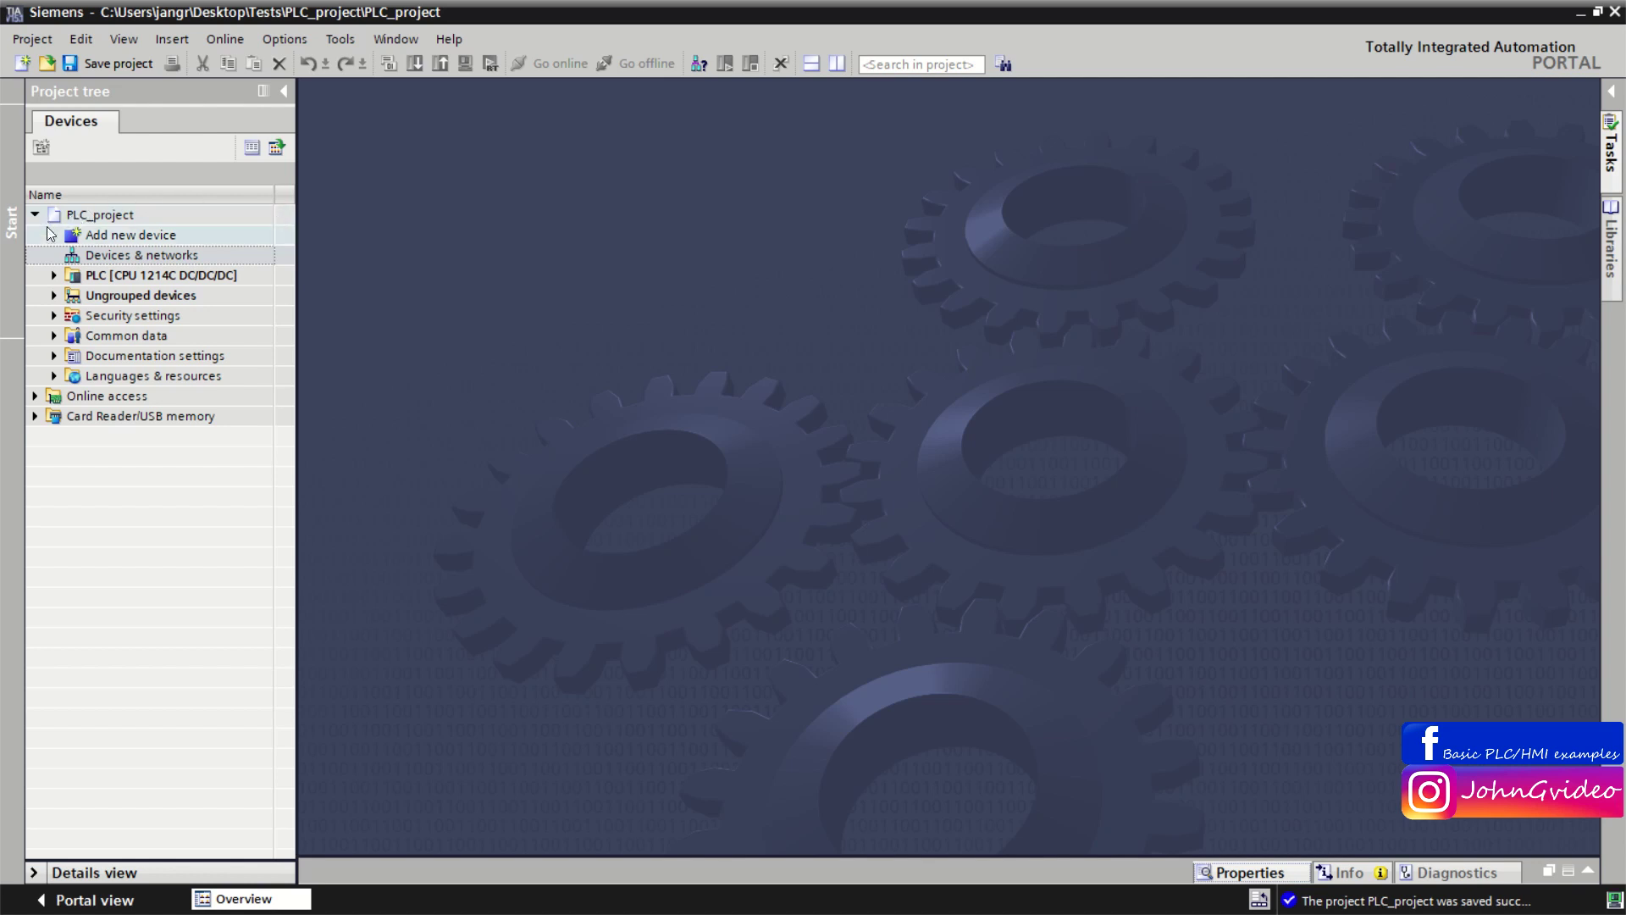
Step: Add a 12" TP1200 Comfort HMI panel, article 6AV2 124-0MC01-0AX0, to the project with the device name Project_HMI
double_click(130, 243)
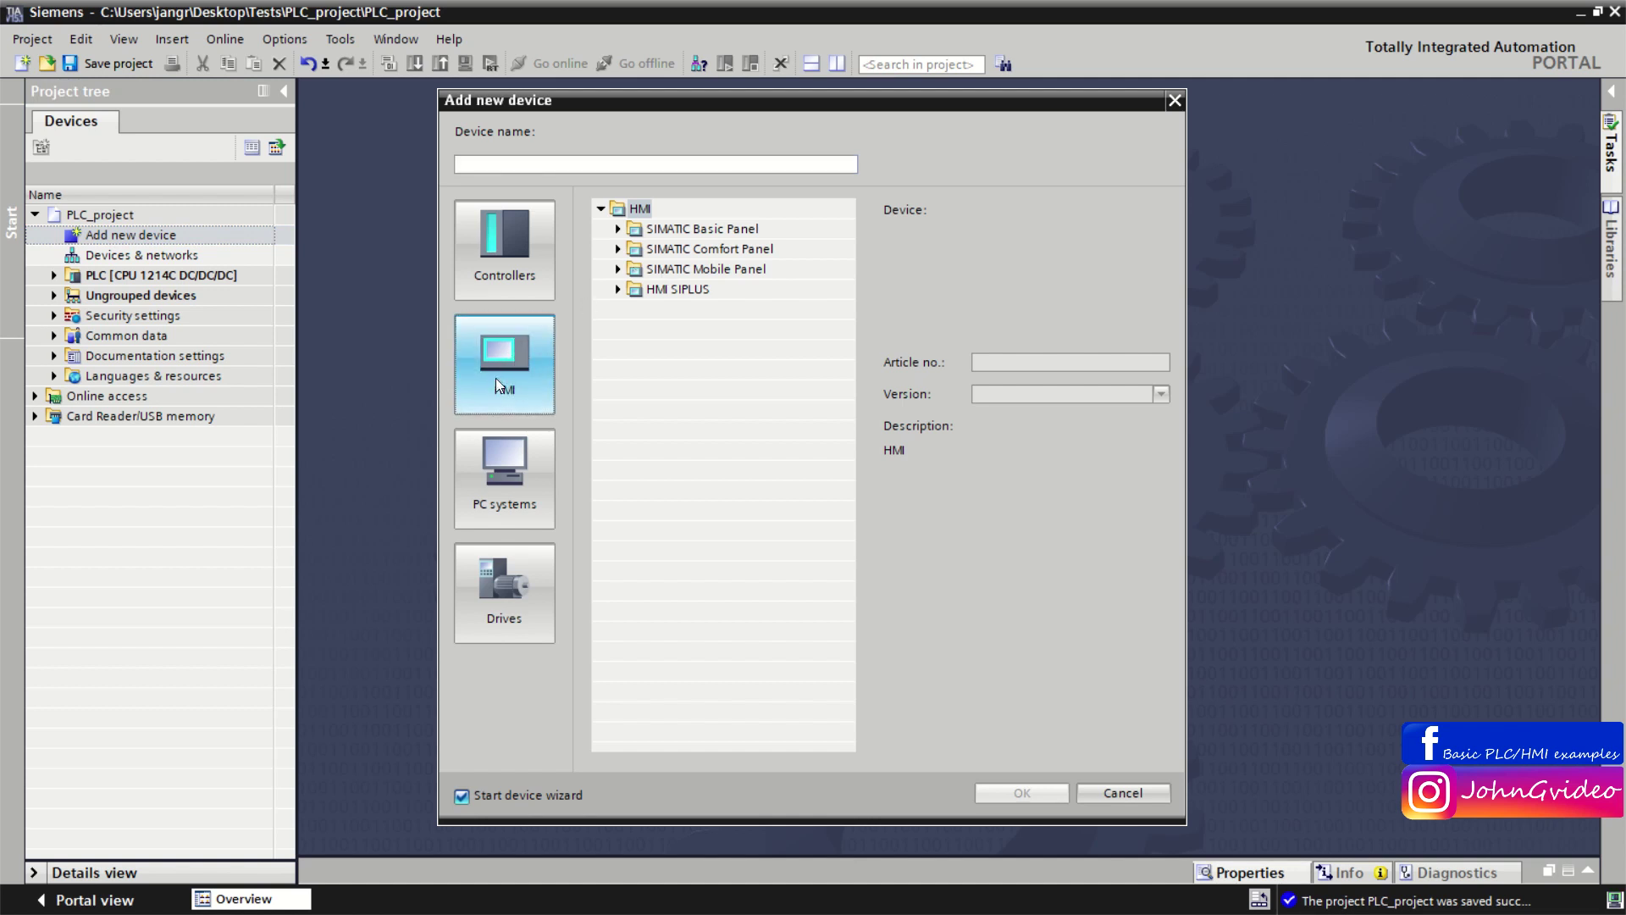
left_click(618, 249)
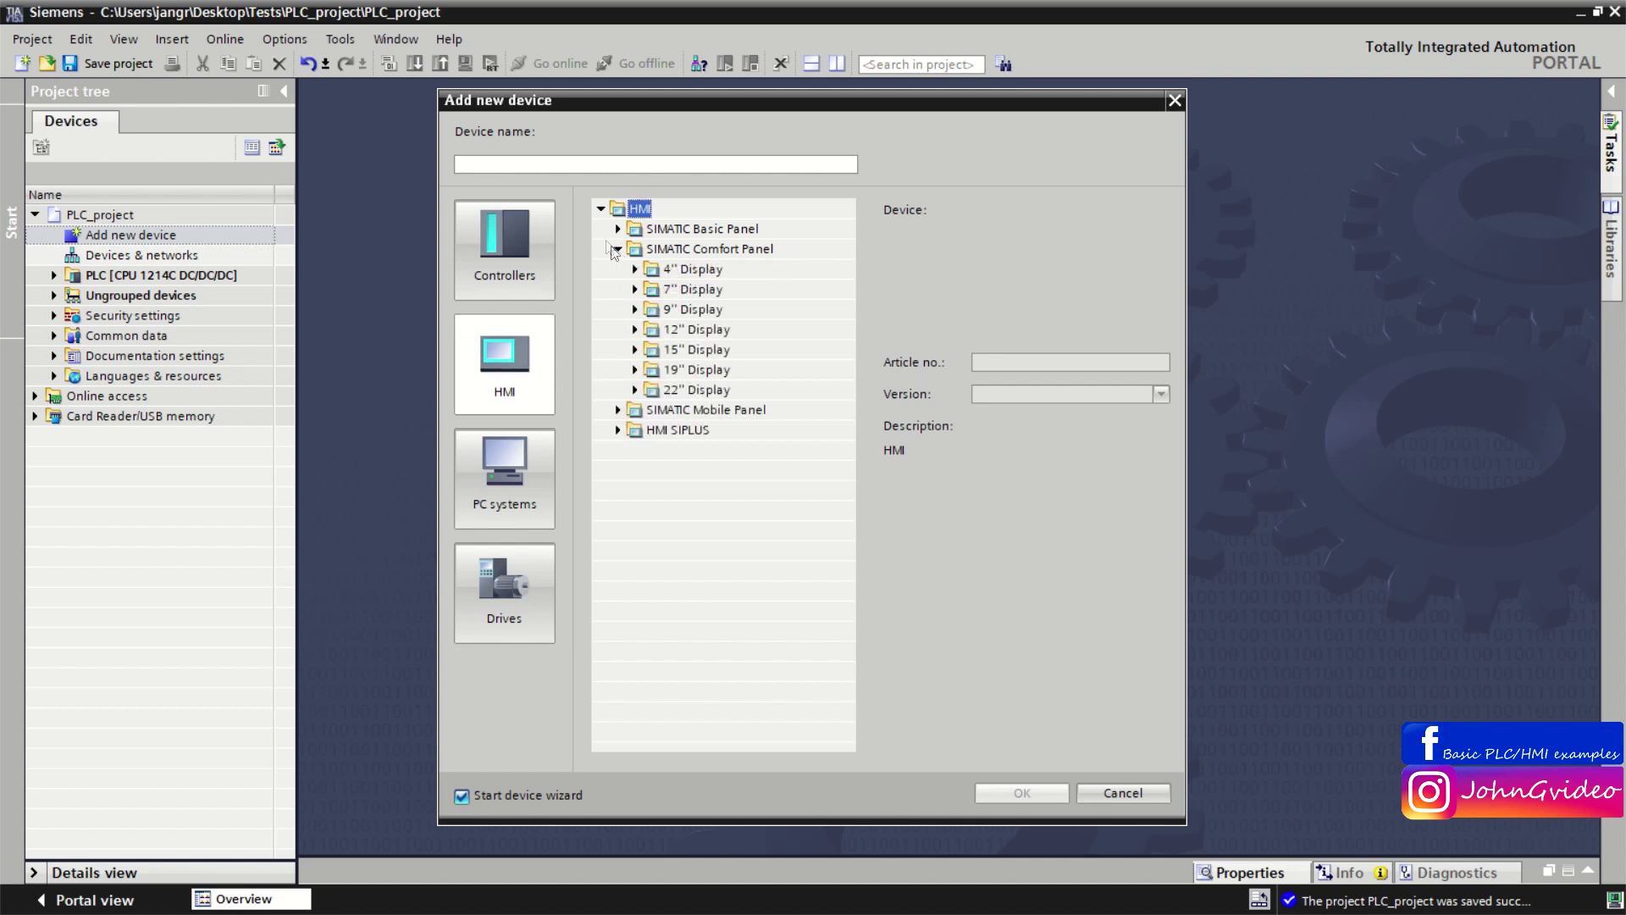
left_click(635, 330)
left_click(652, 349)
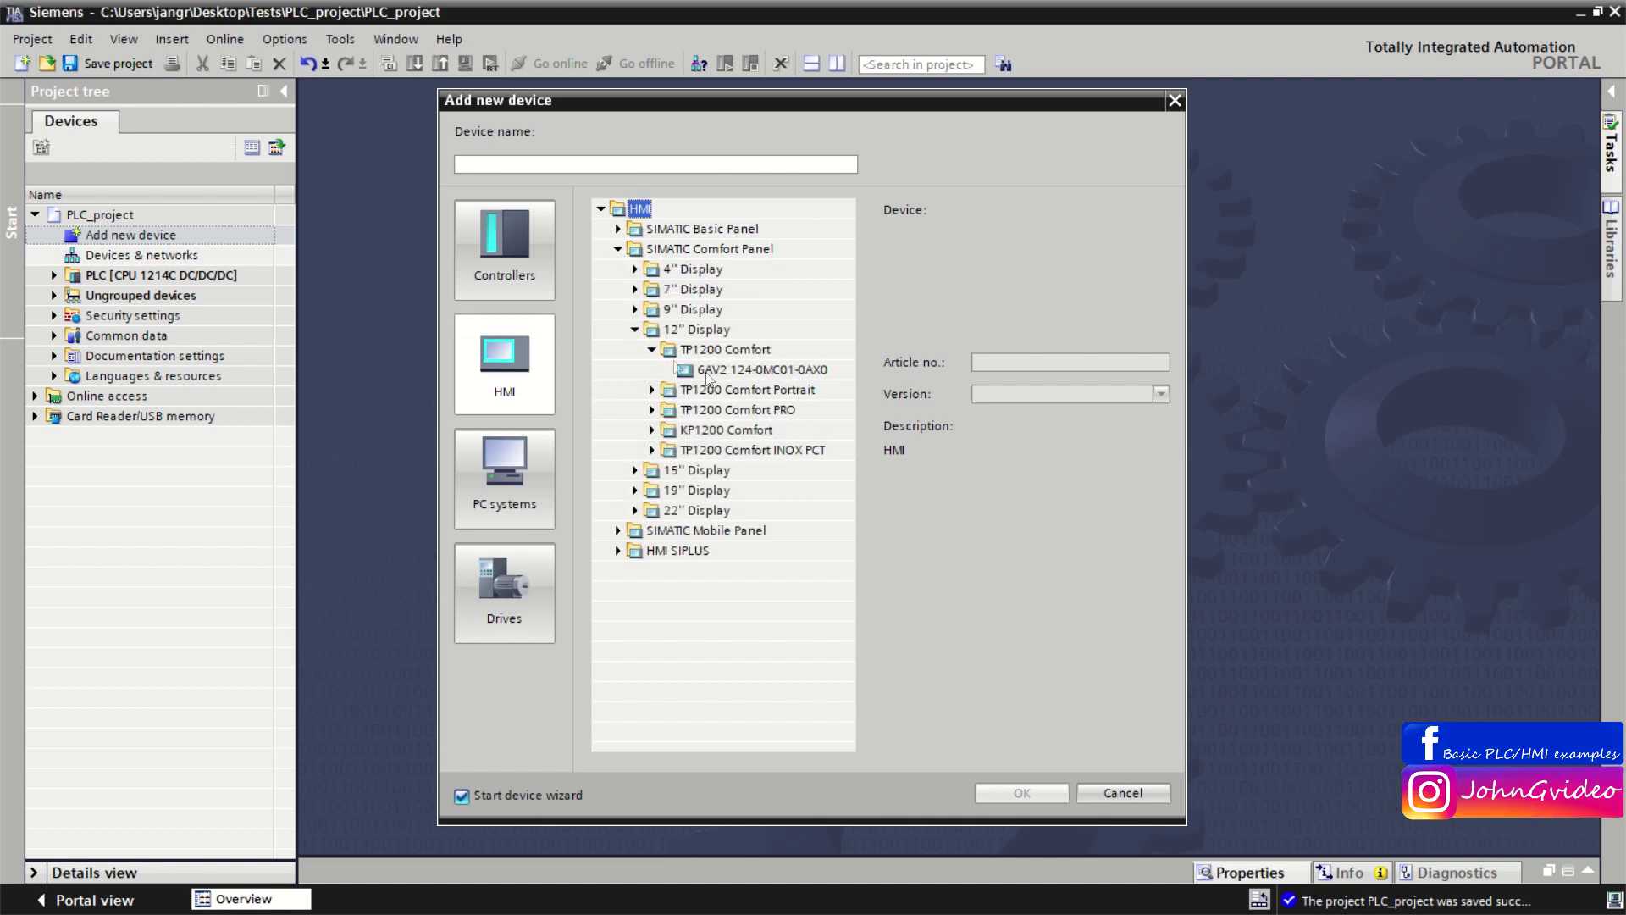
left_click(708, 369)
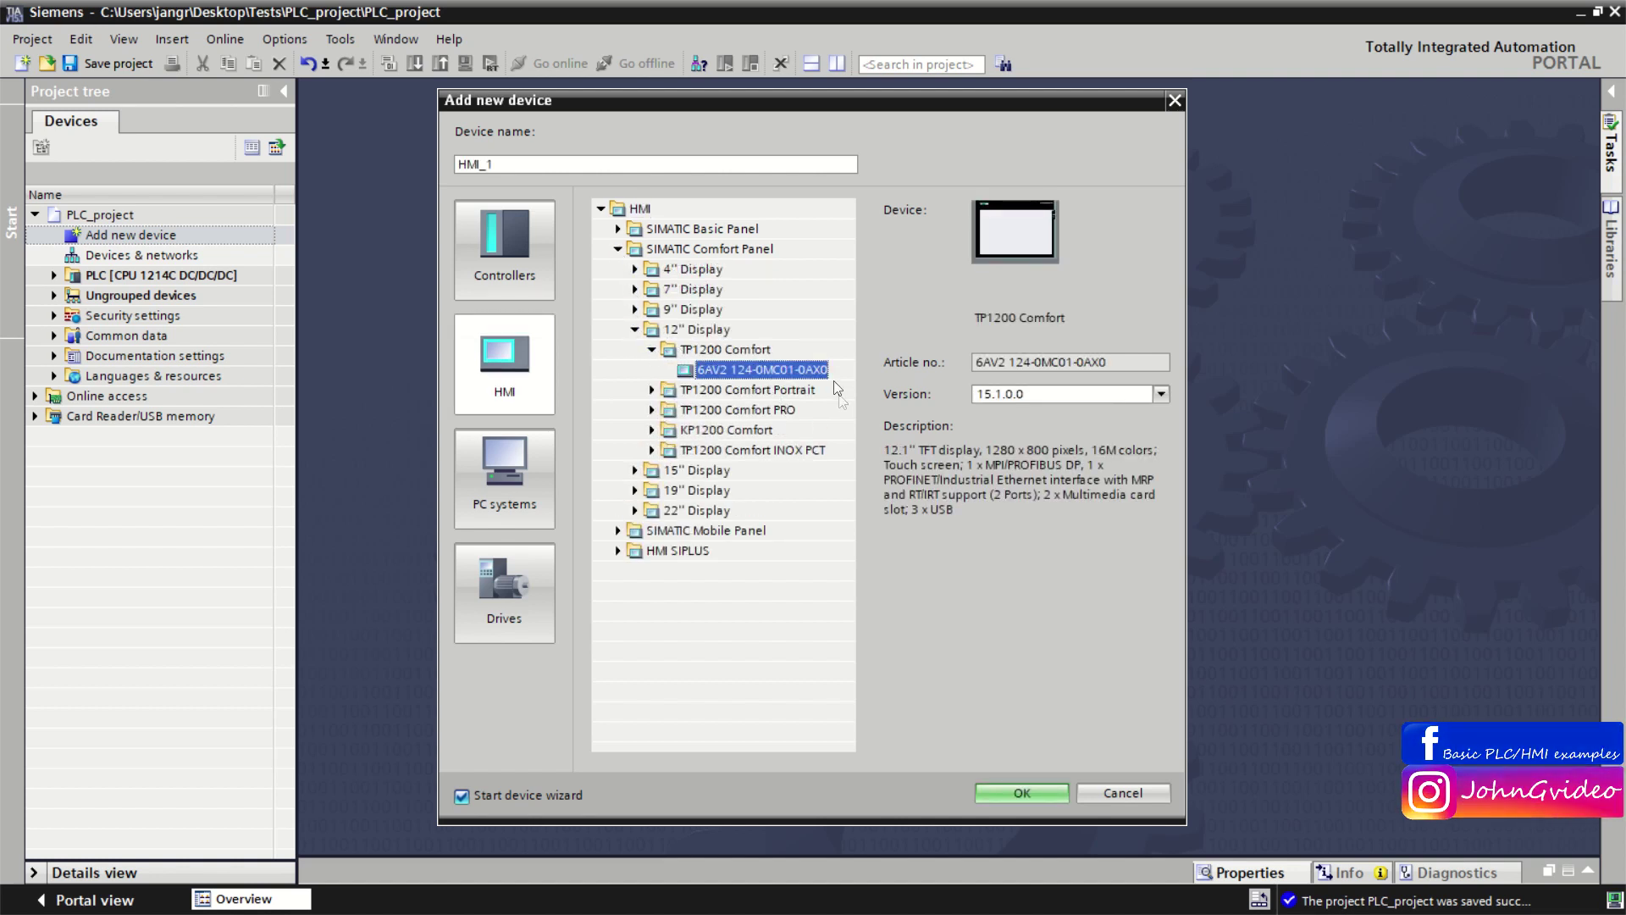
left_click_drag(501, 169, 416, 144)
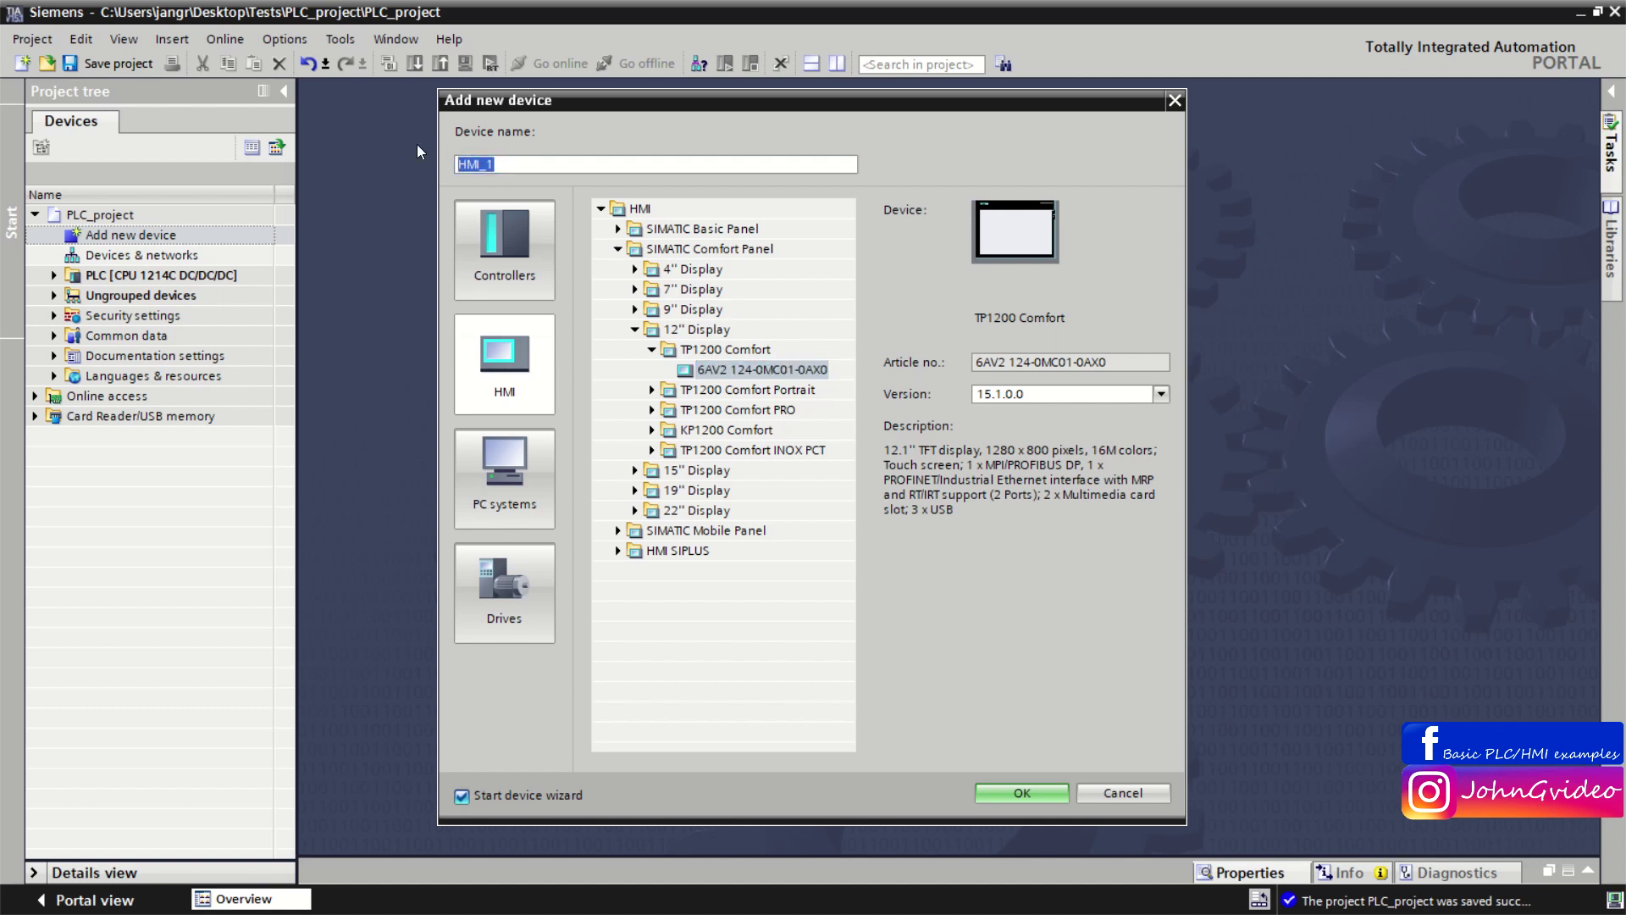
type("Project_")
left_click(1028, 793)
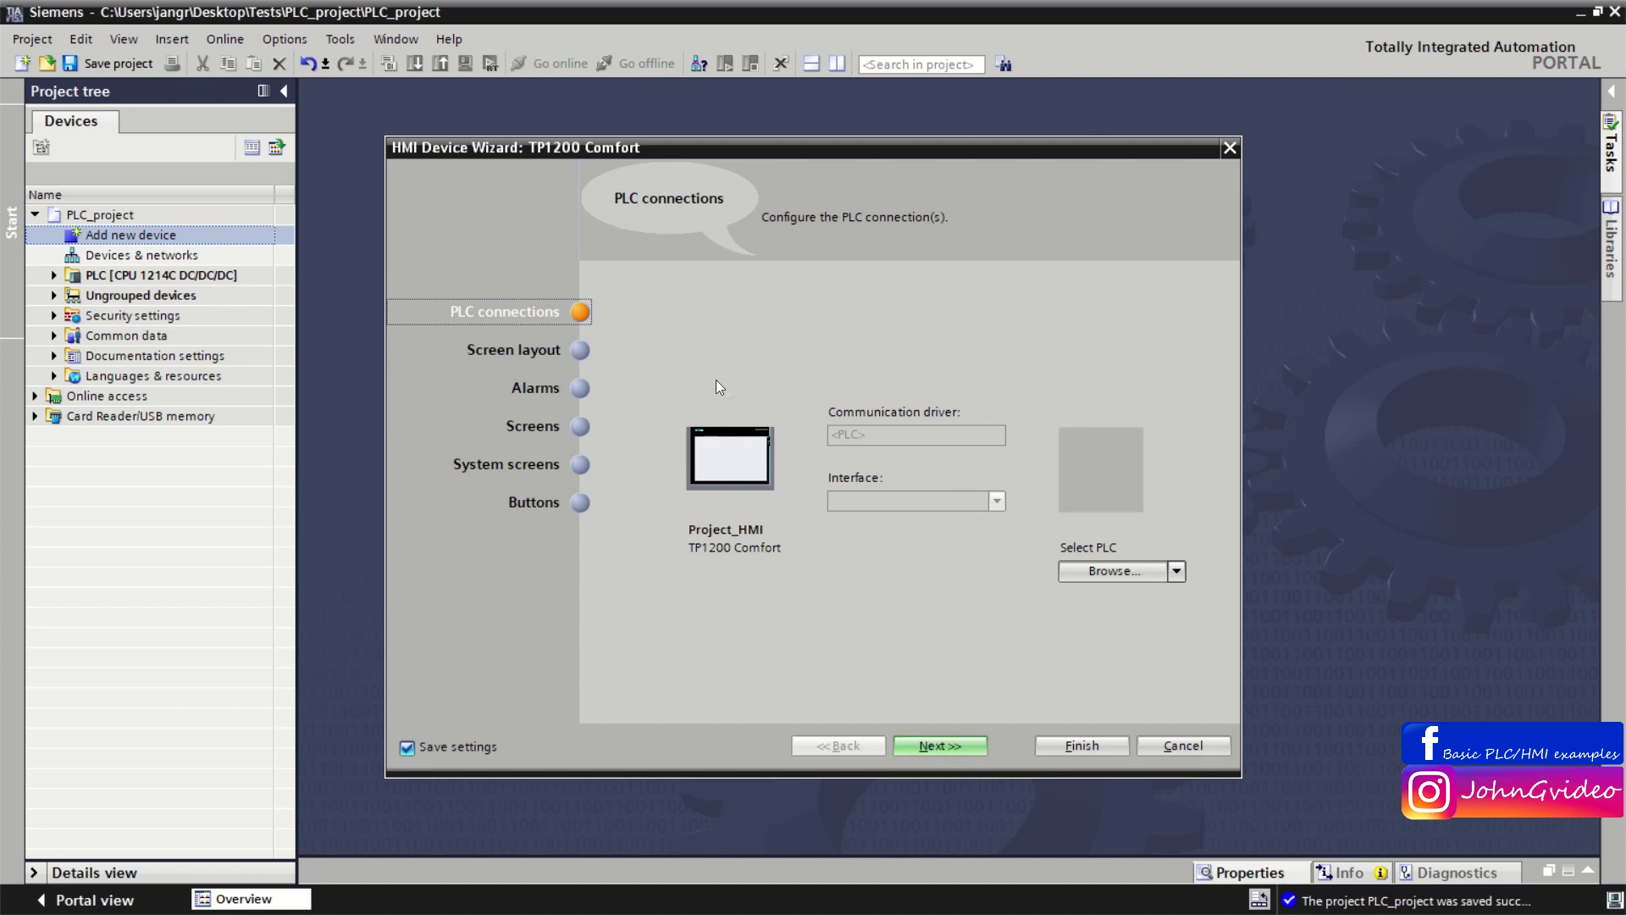
Step: Complete the HMI device wizard without a PLC connection, screen header, or button areas
left_click(945, 745)
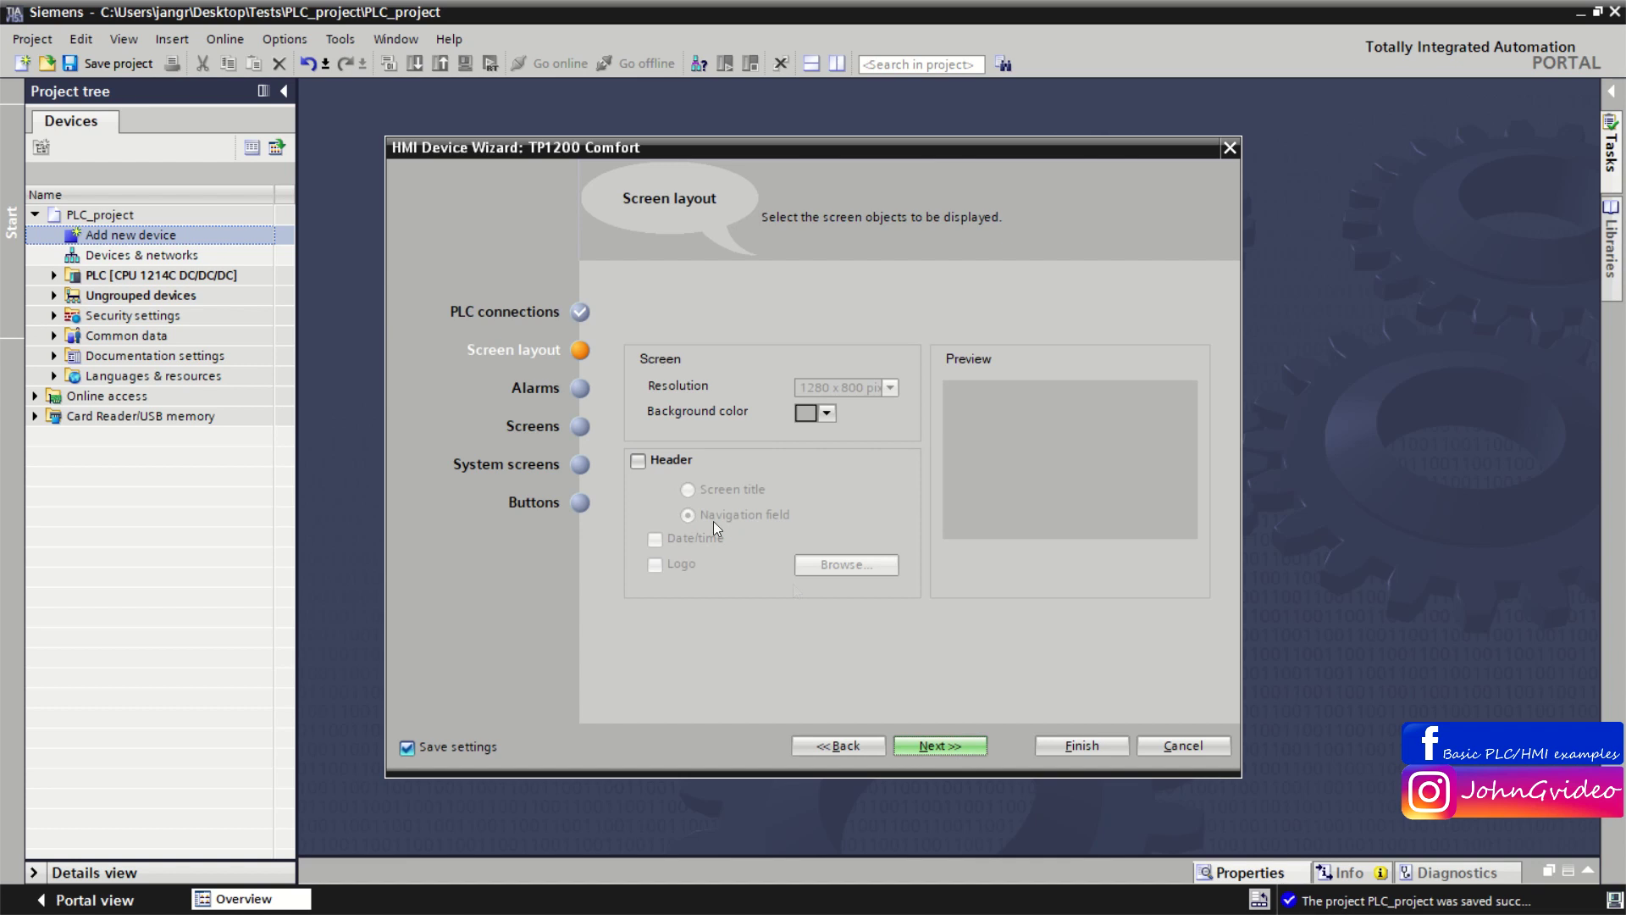
left_click(637, 460)
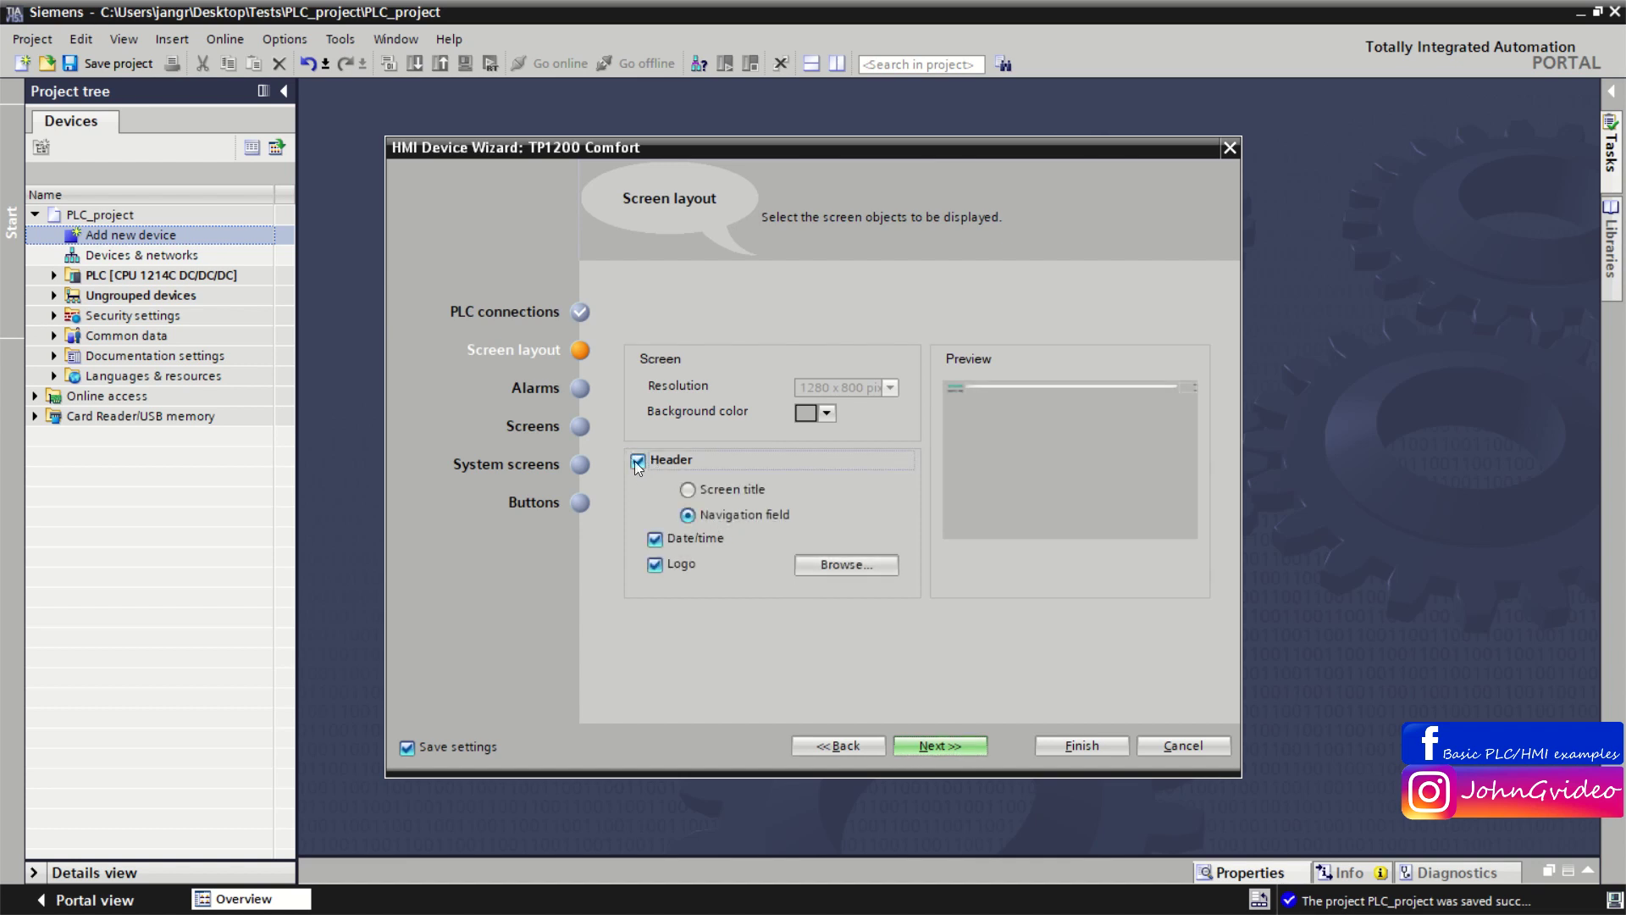
left_click(637, 460)
left_click(964, 750)
left_click(650, 387)
left_click(650, 386)
left_click(942, 747)
left_click(942, 745)
left_click(941, 746)
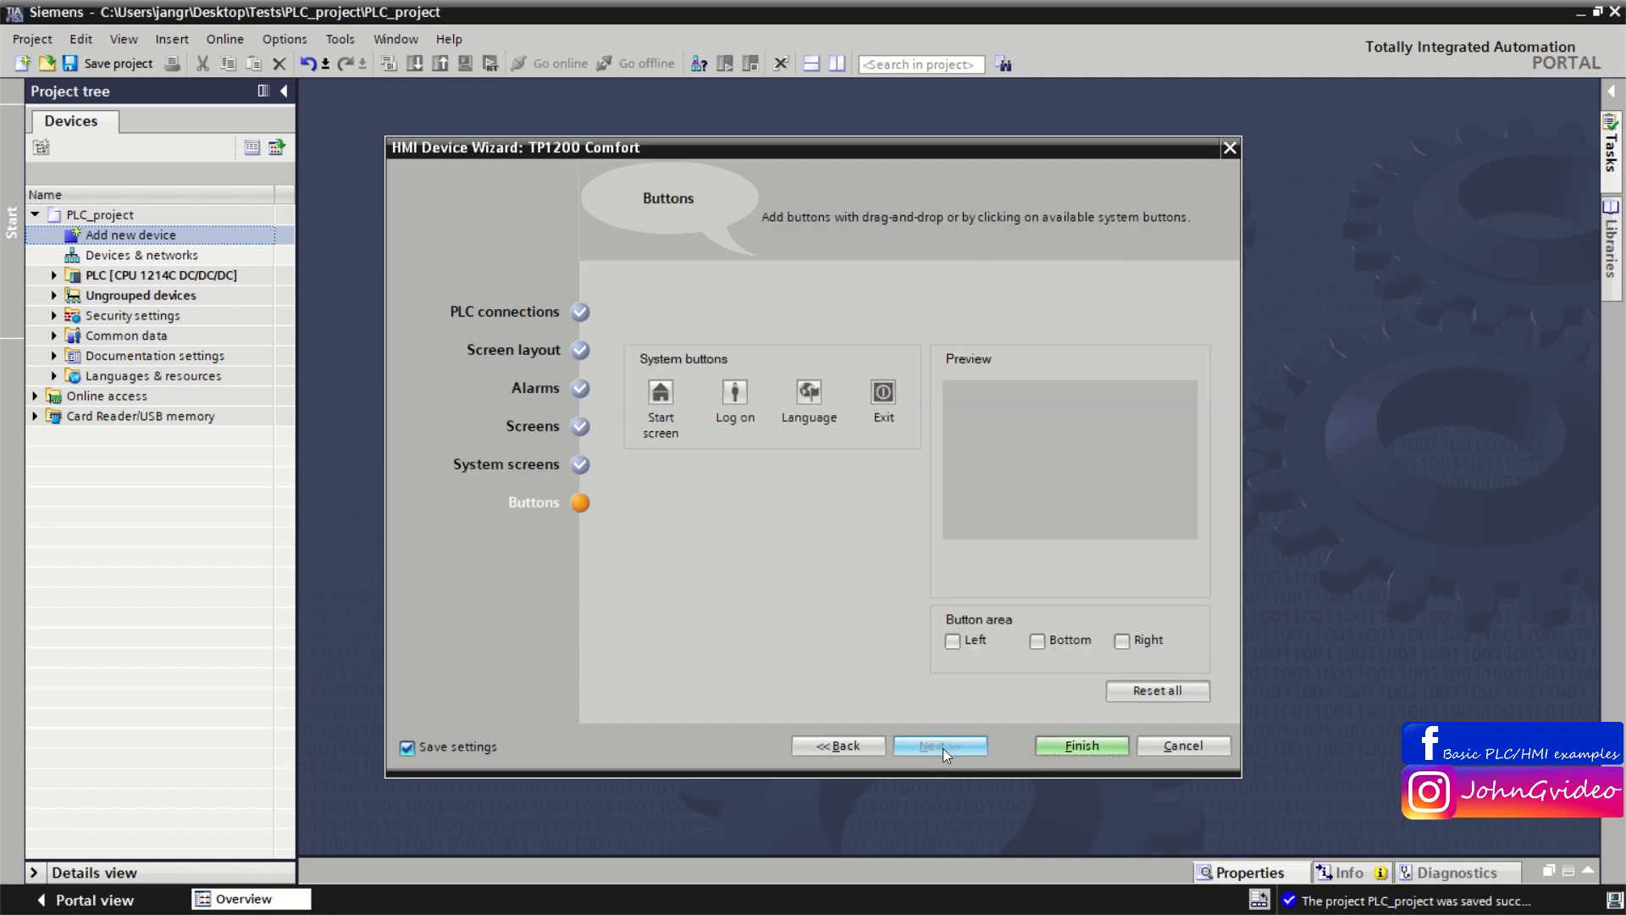
left_click(1071, 747)
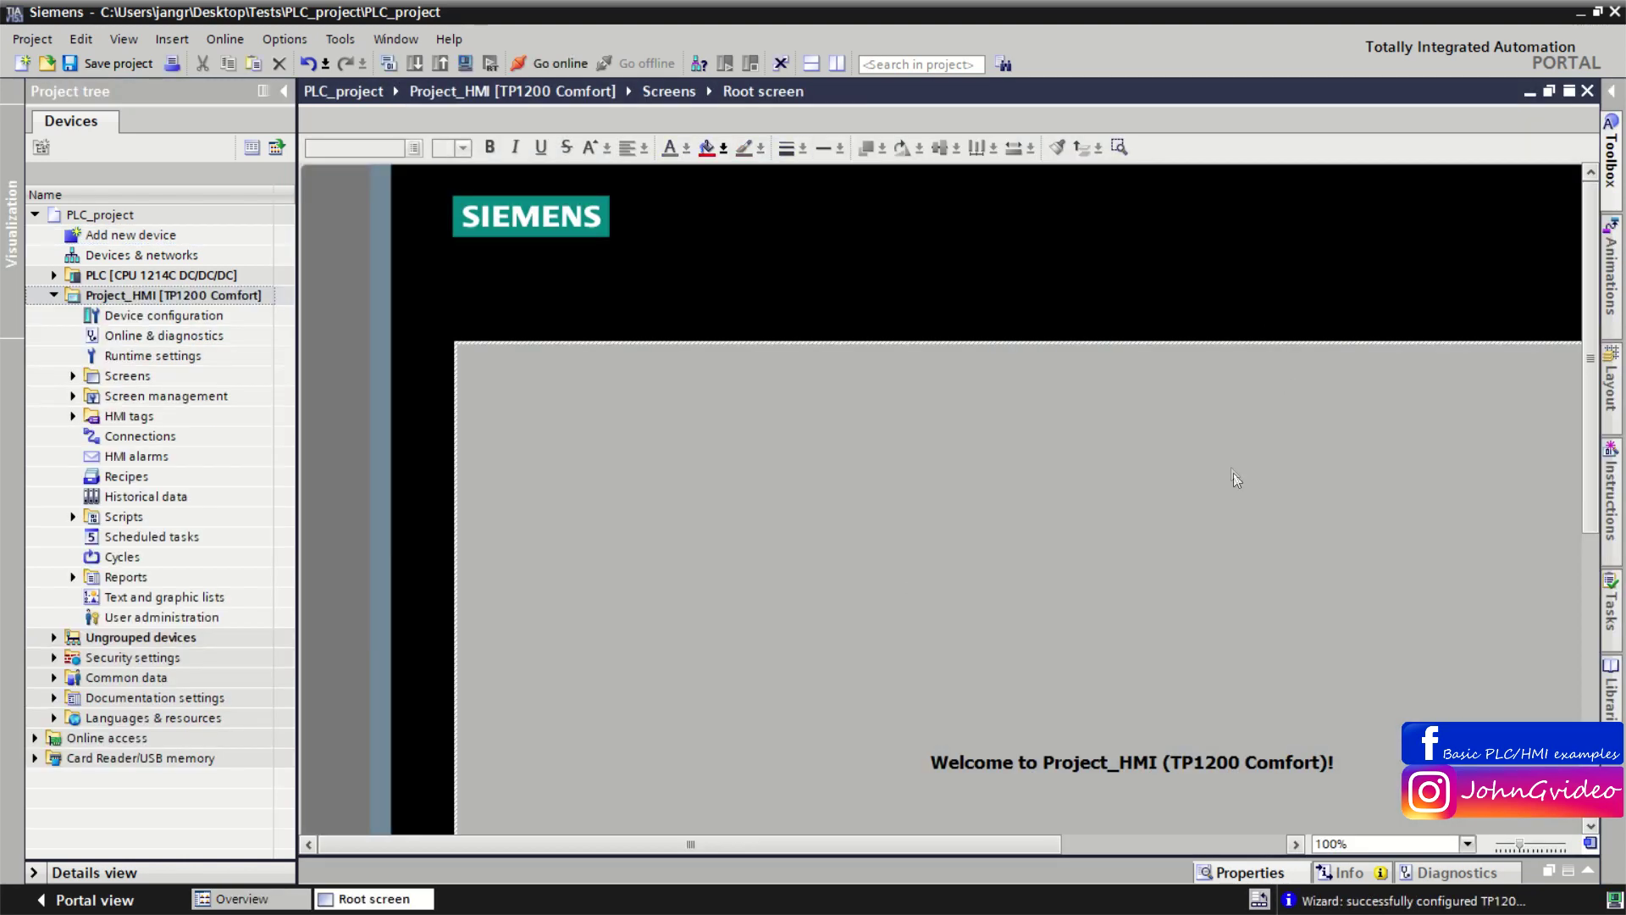
Step: Close the root screen and place Project_HMI beside the PLC in the Devices & networks network view
scroll(1233, 475, "down", 3)
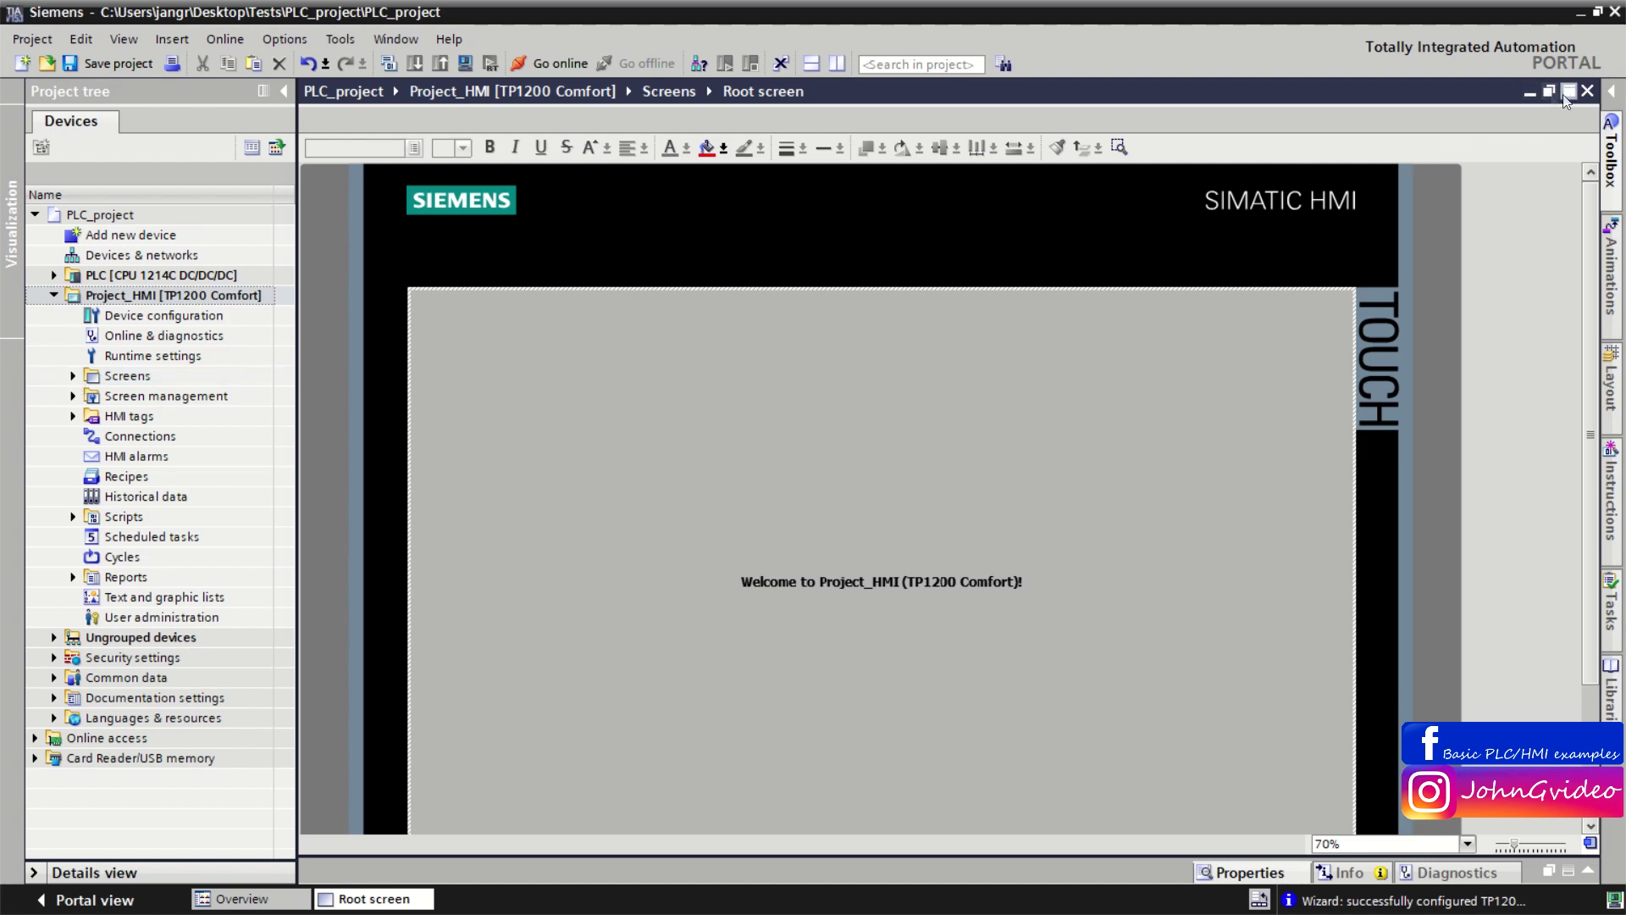
left_click(1589, 93)
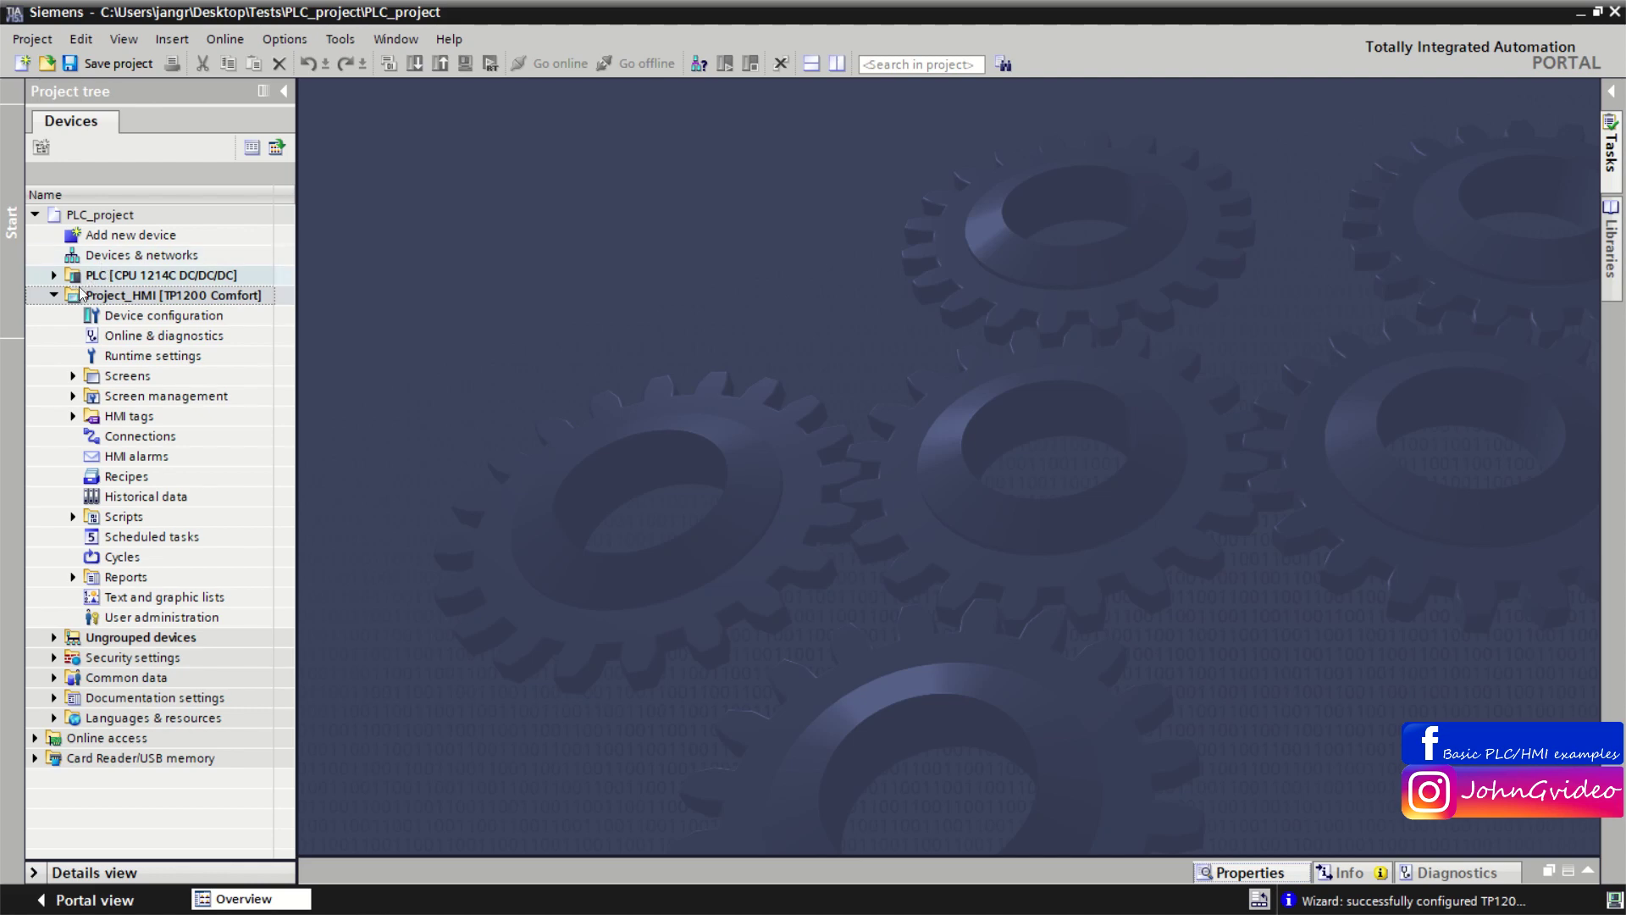
left_click(54, 295)
double_click(120, 257)
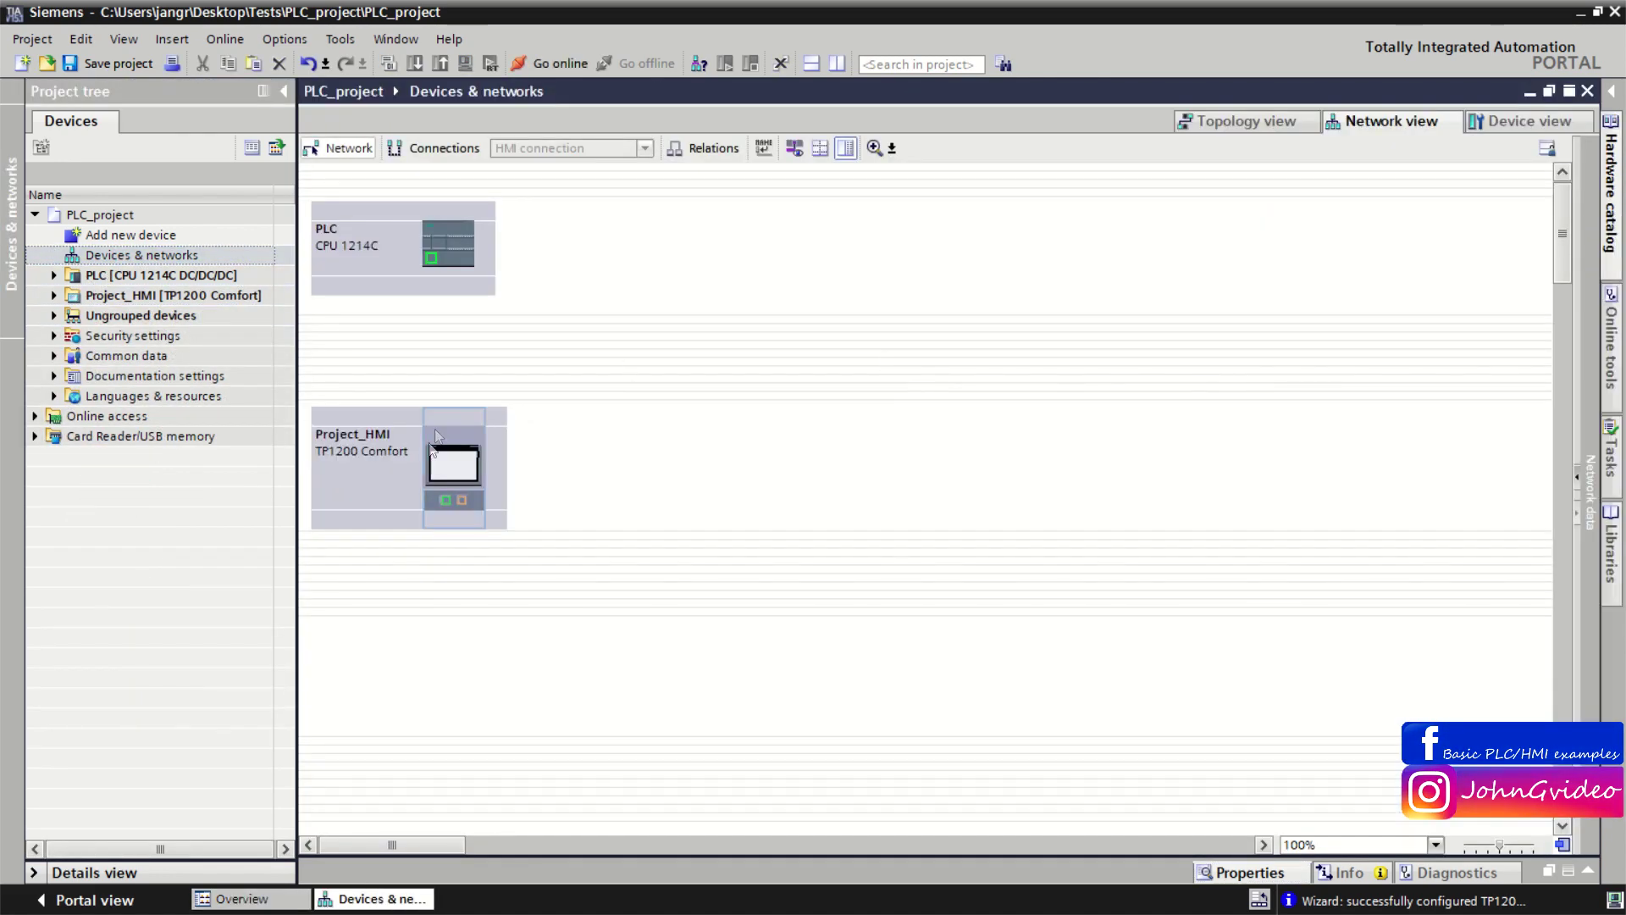
left_click_drag(398, 481, 705, 284)
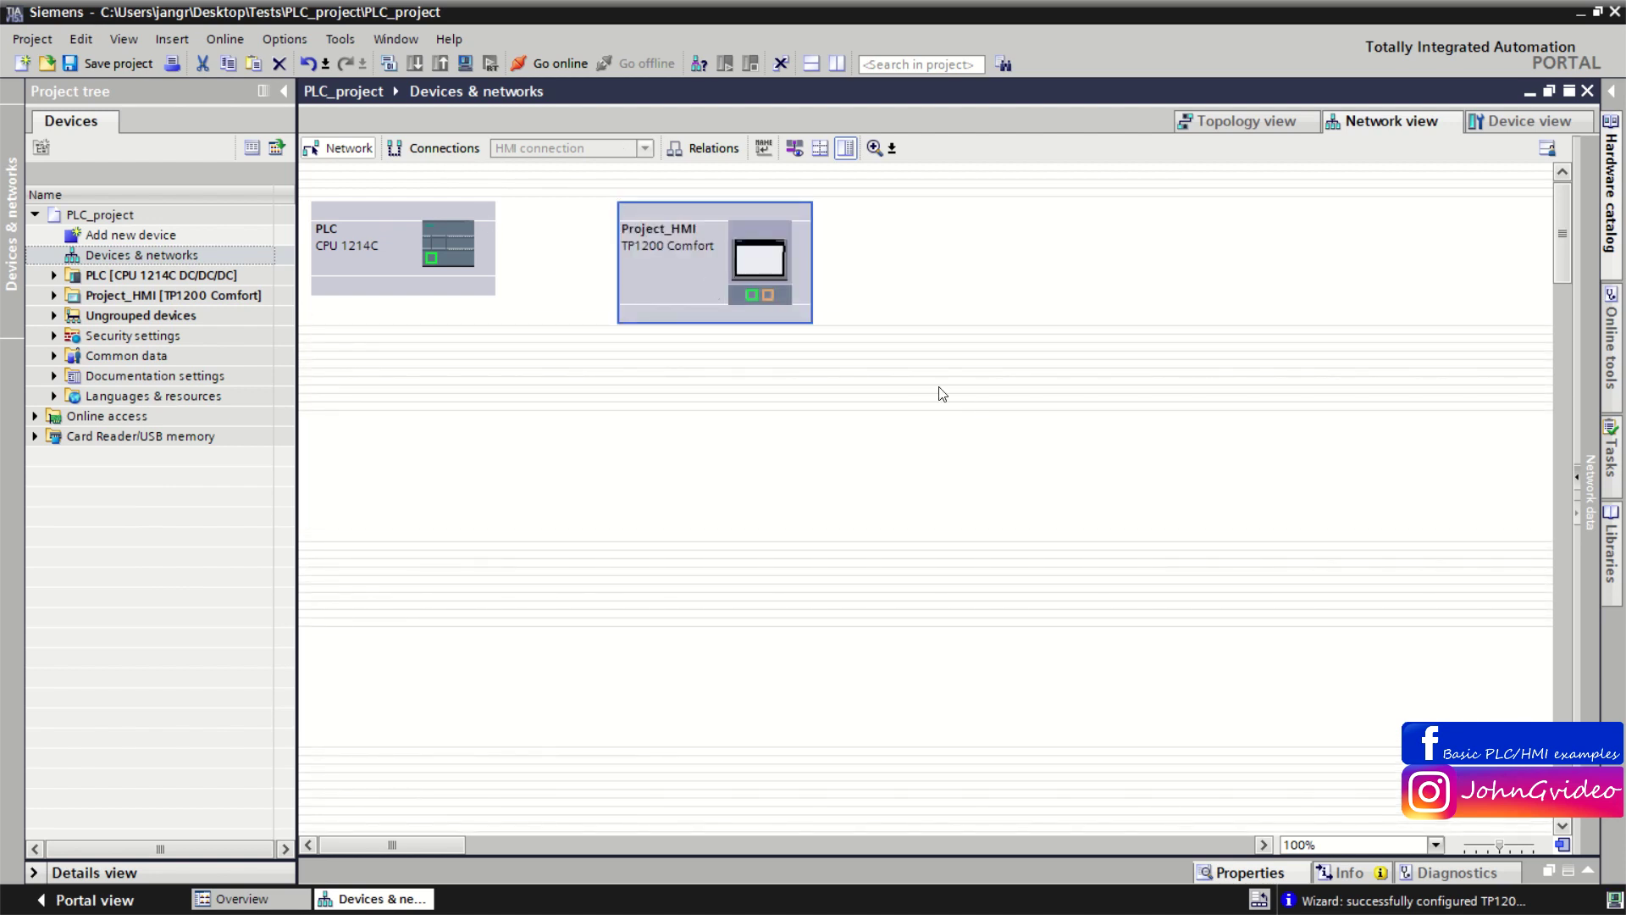
left_click(885, 306)
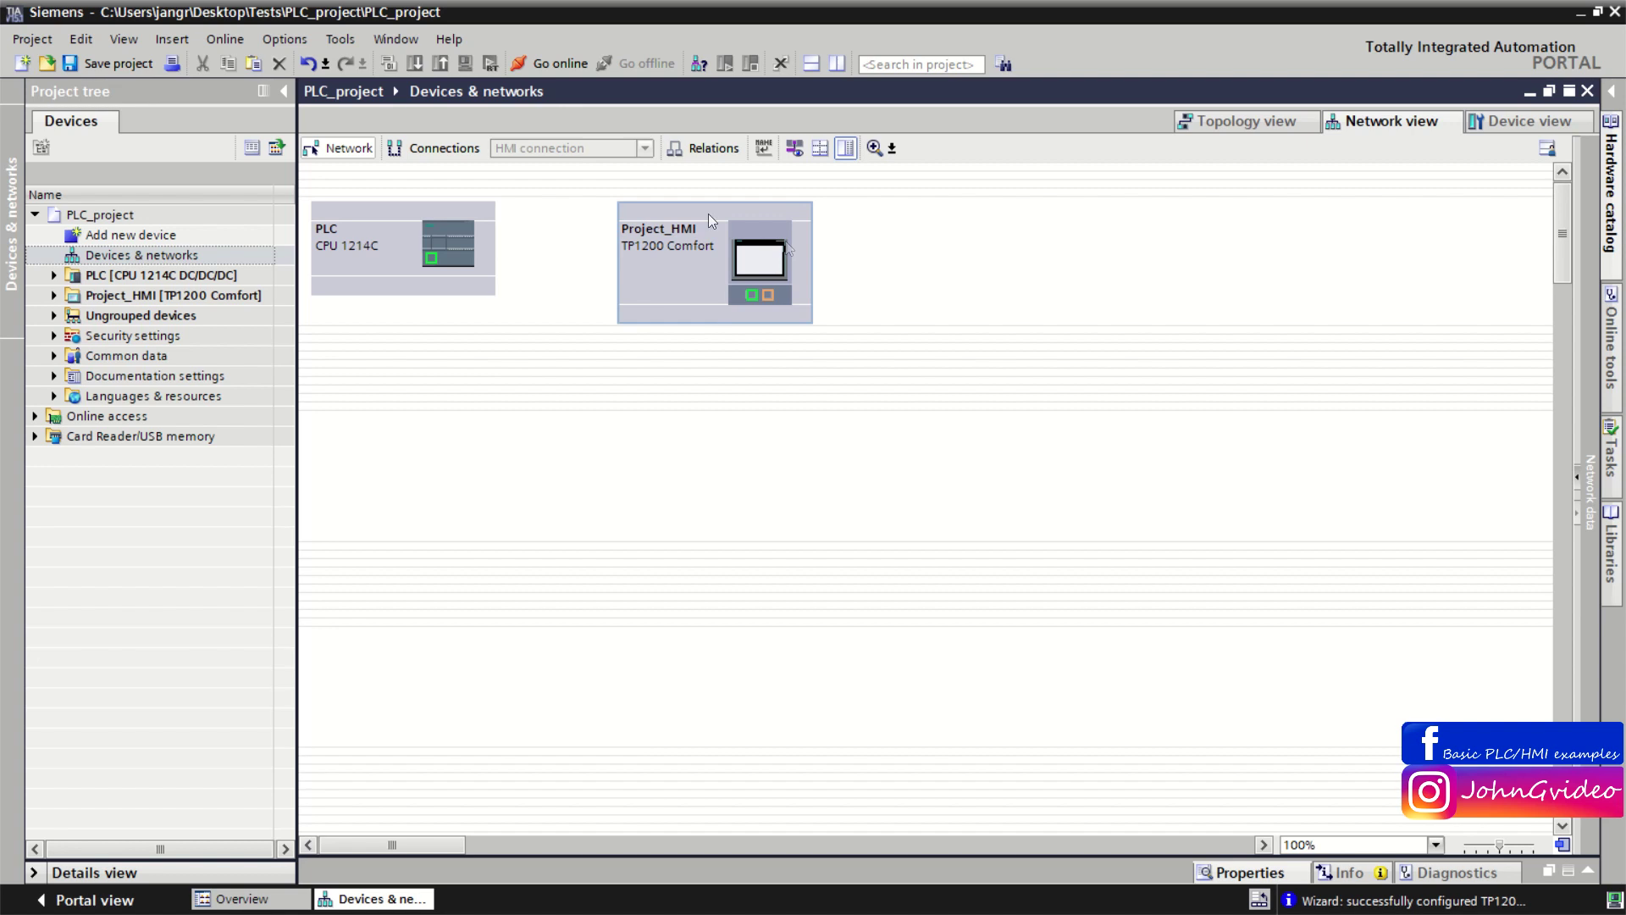
Step: Change the Project_HMI device to the 9" TP900 Comfort, article 6AV2 124-0JC01-0AX0
right_click(761, 249)
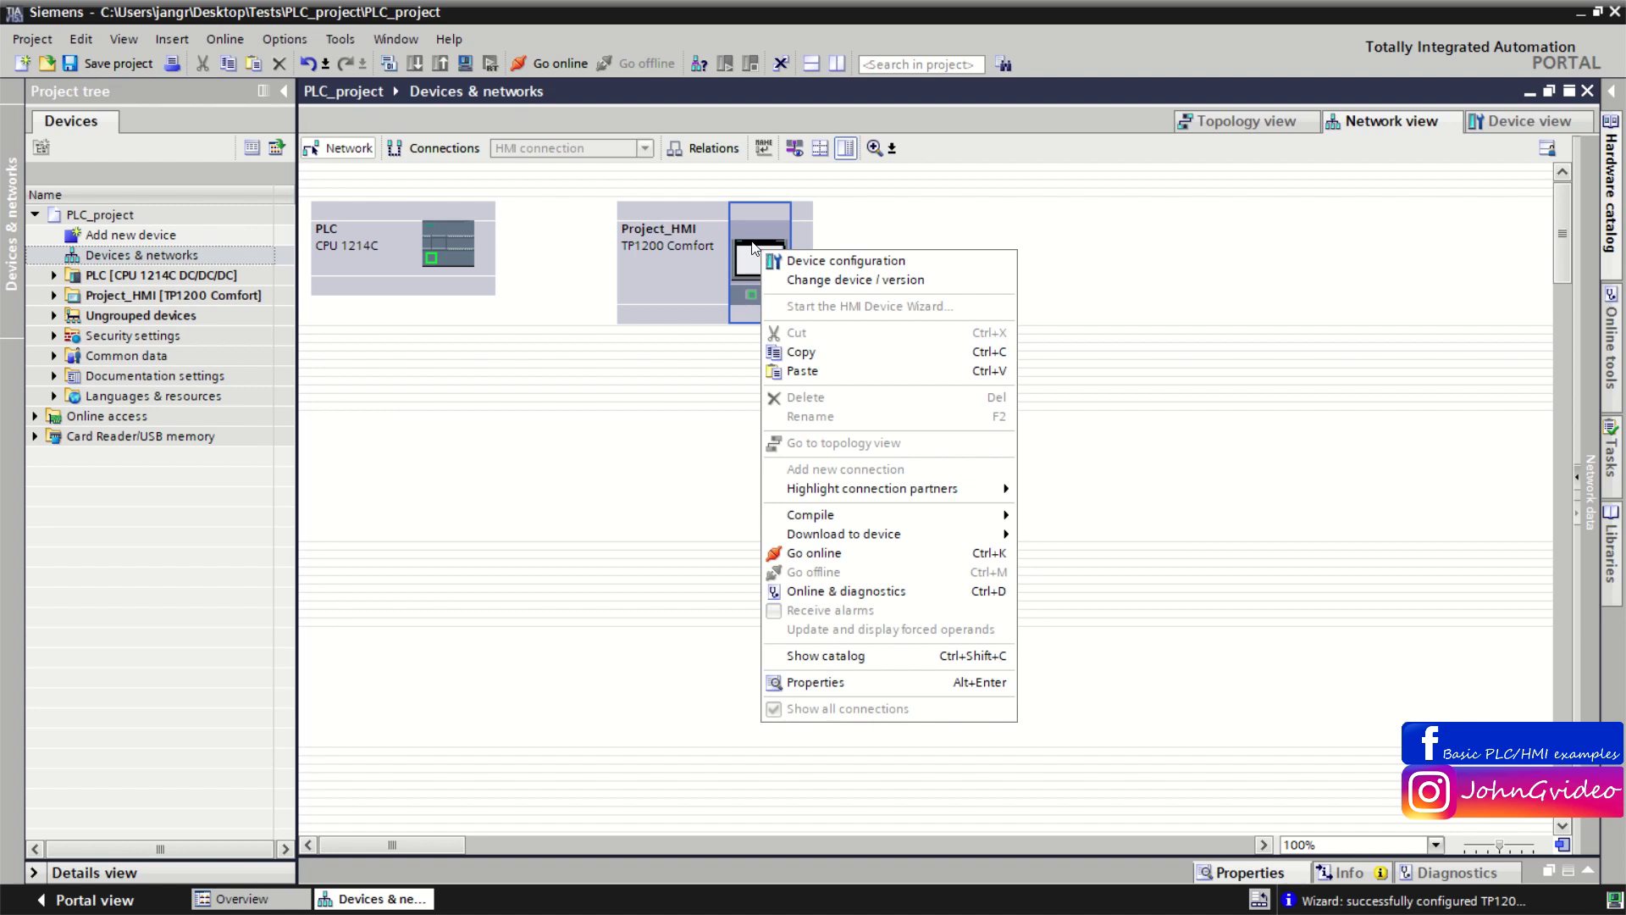
left_click(896, 282)
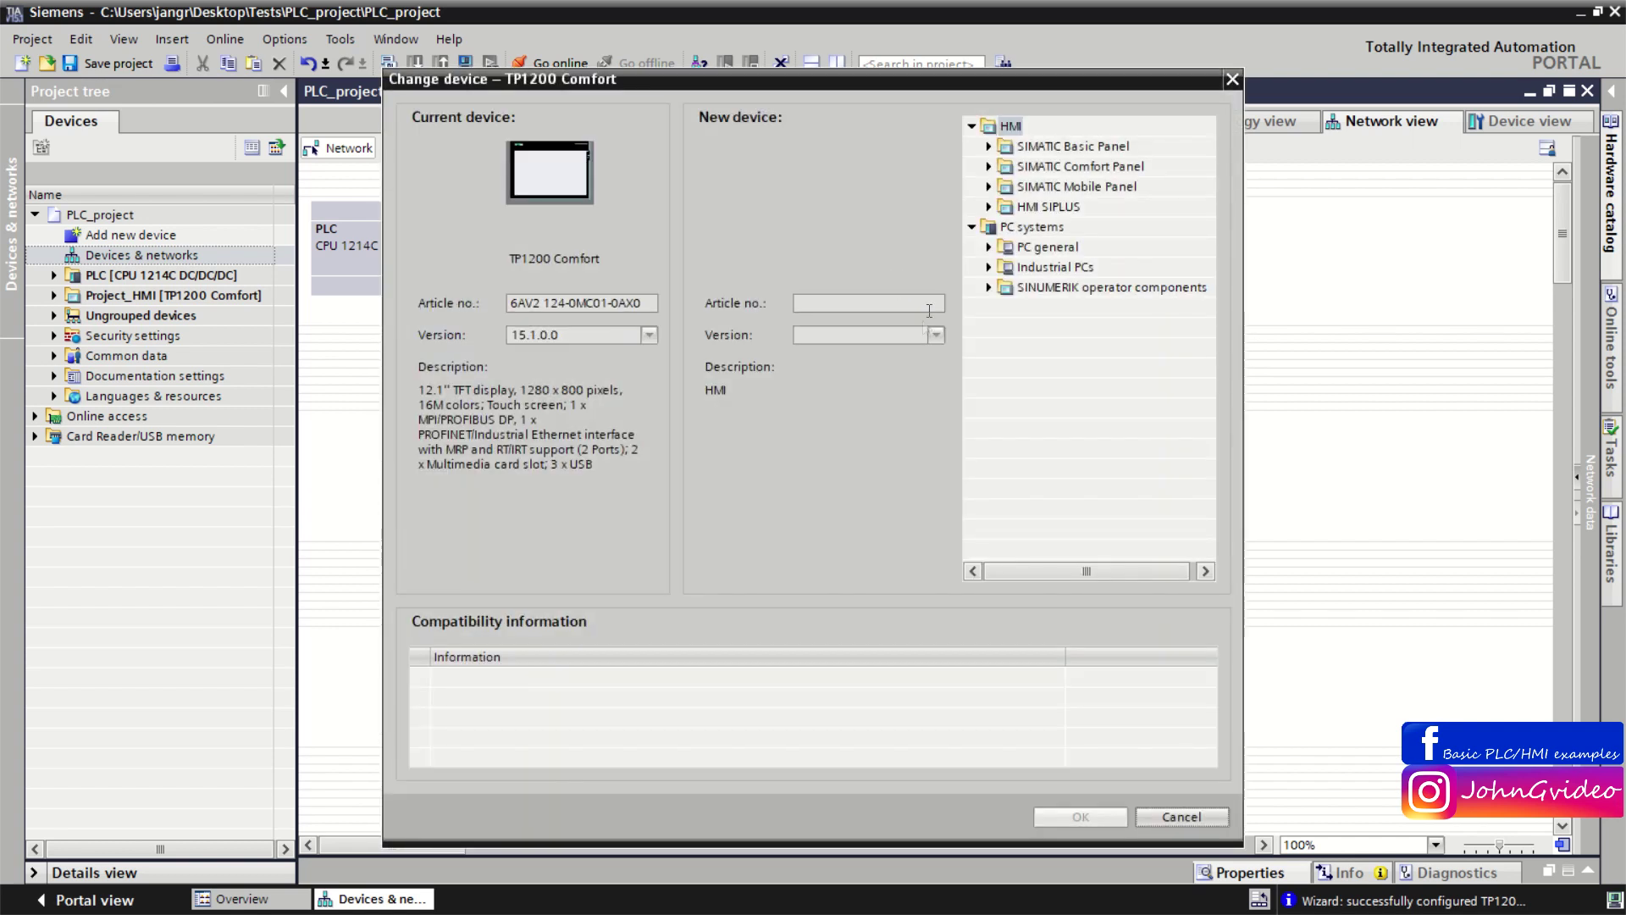
left_click(988, 166)
left_click(1006, 227)
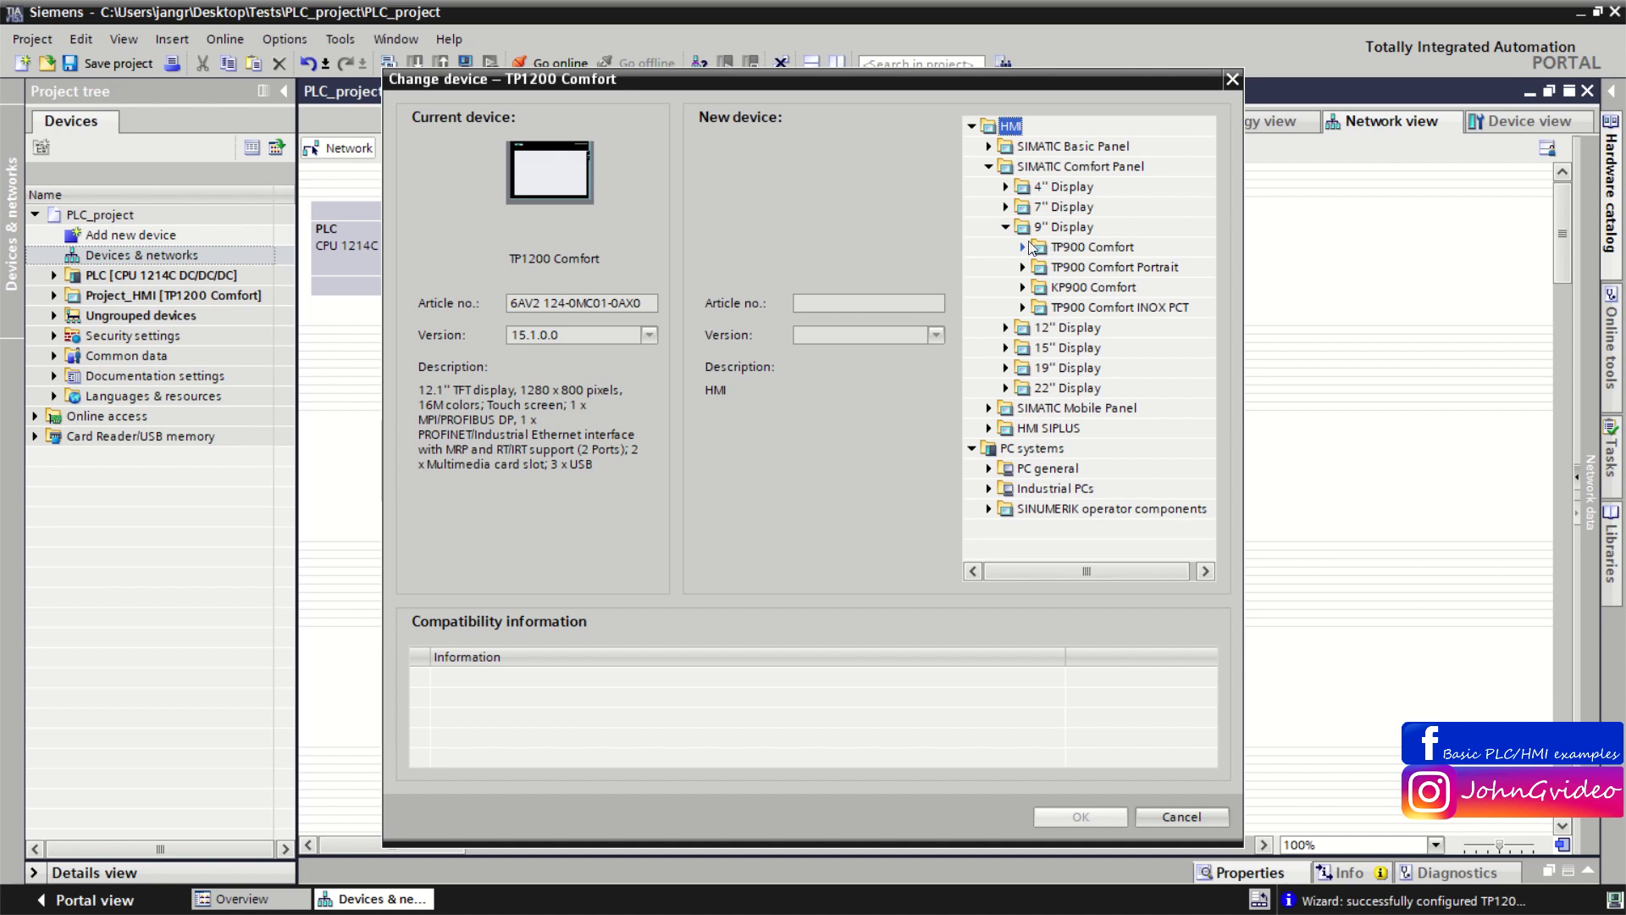
double_click(1054, 248)
left_click(1075, 270)
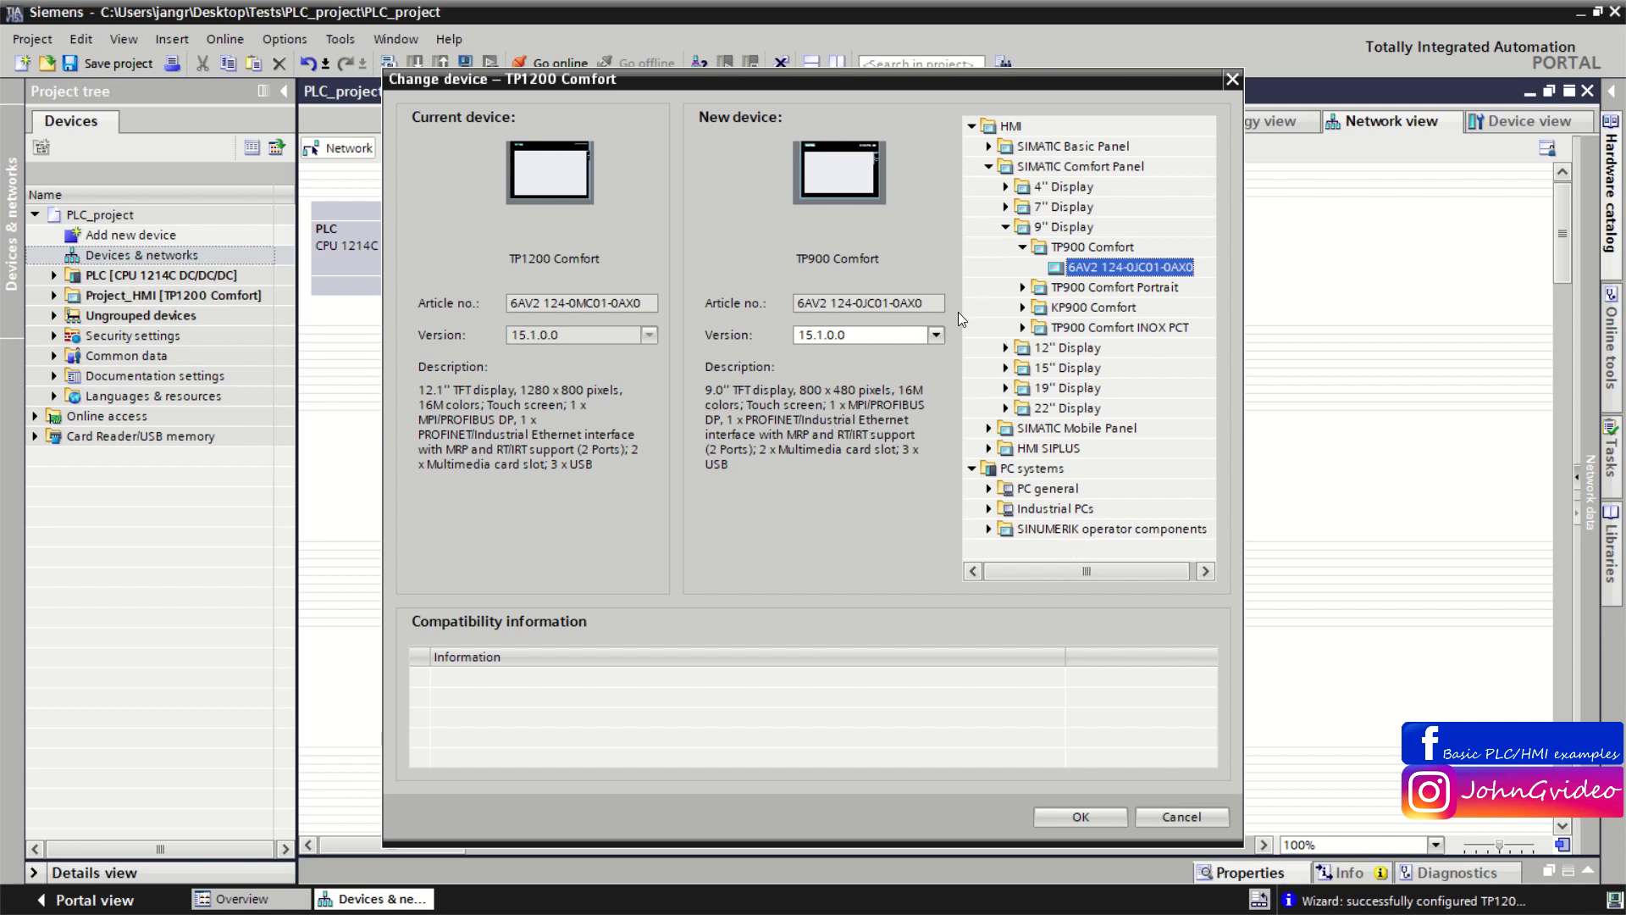
left_click(1077, 816)
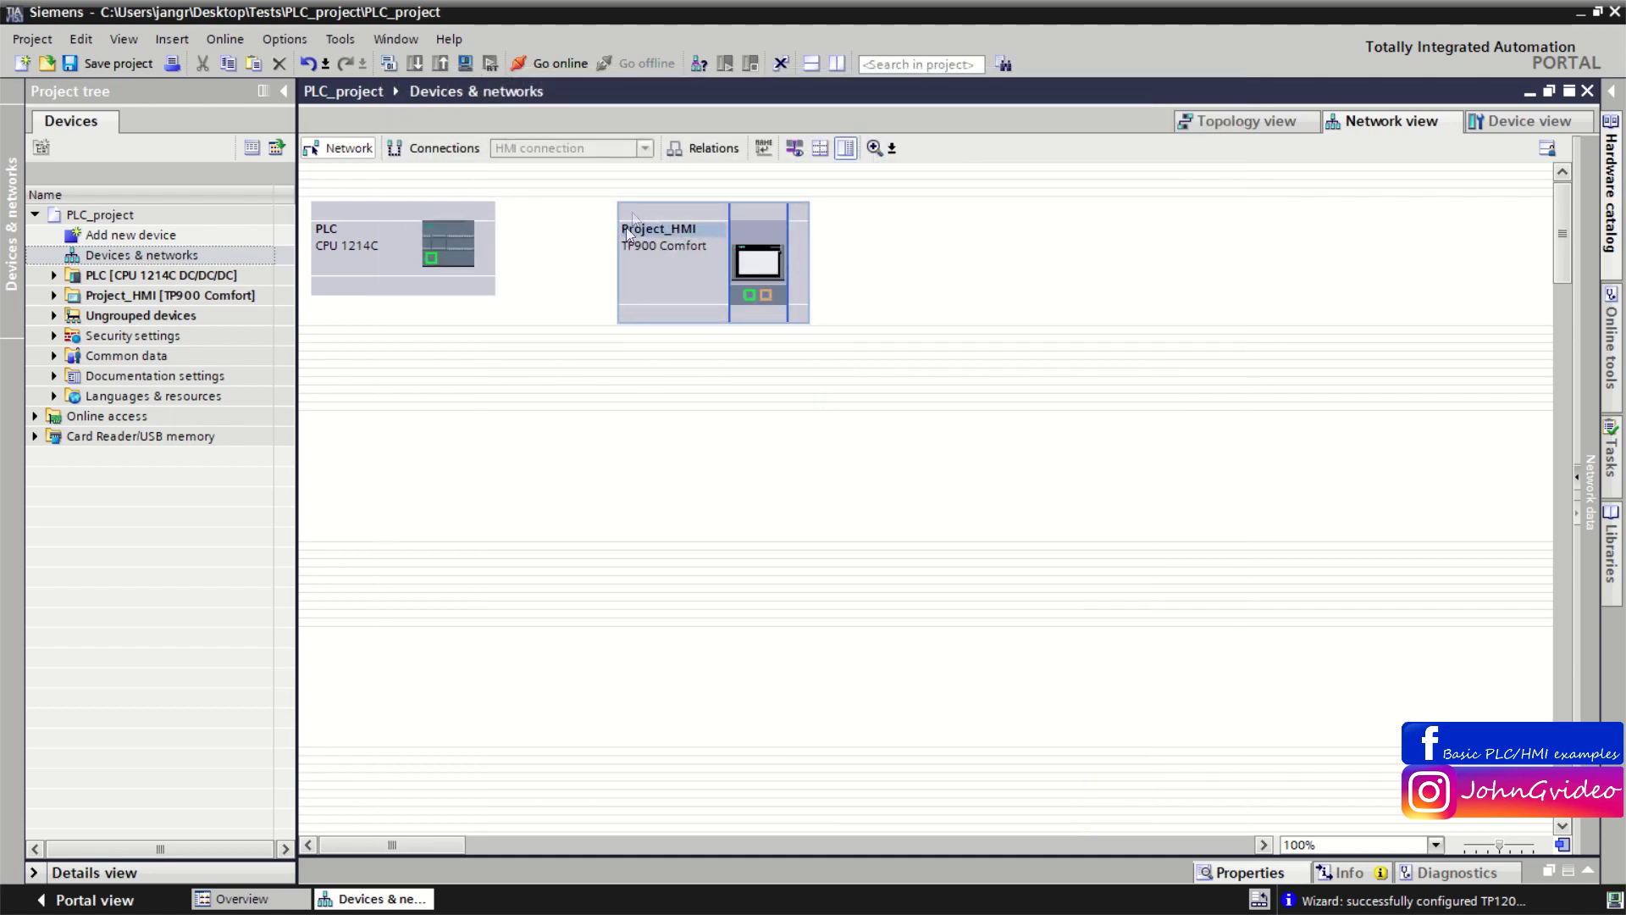
left_click(638, 246)
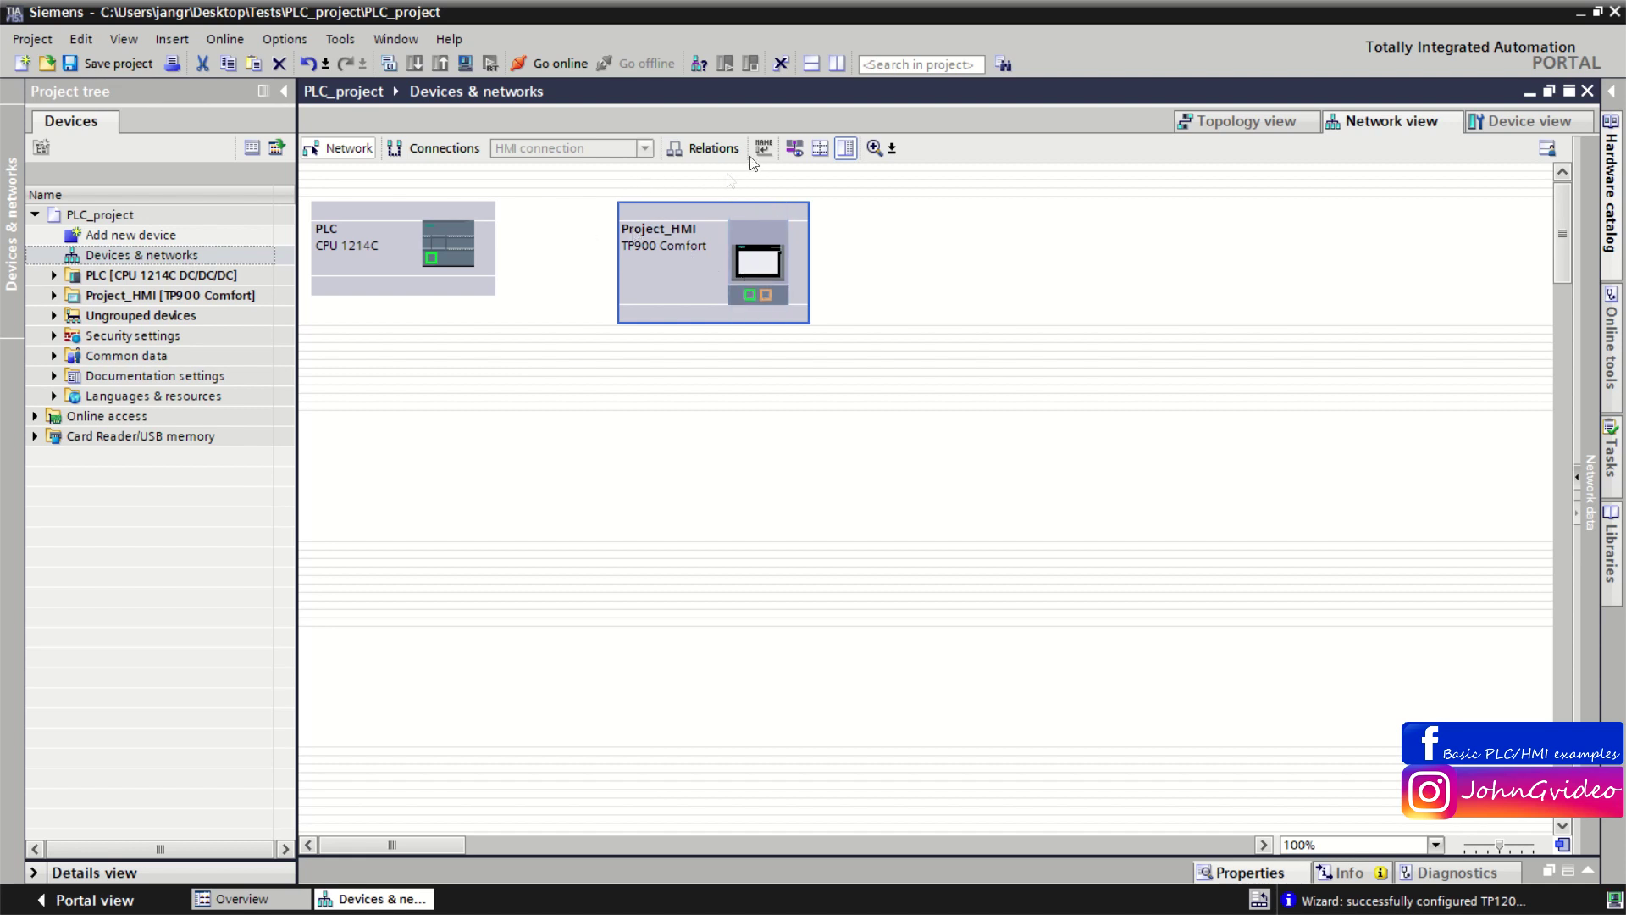
Step: Show the device addresses in the network view and set the IP address of Project_HMI to 192.168.10.12
left_click(795, 147)
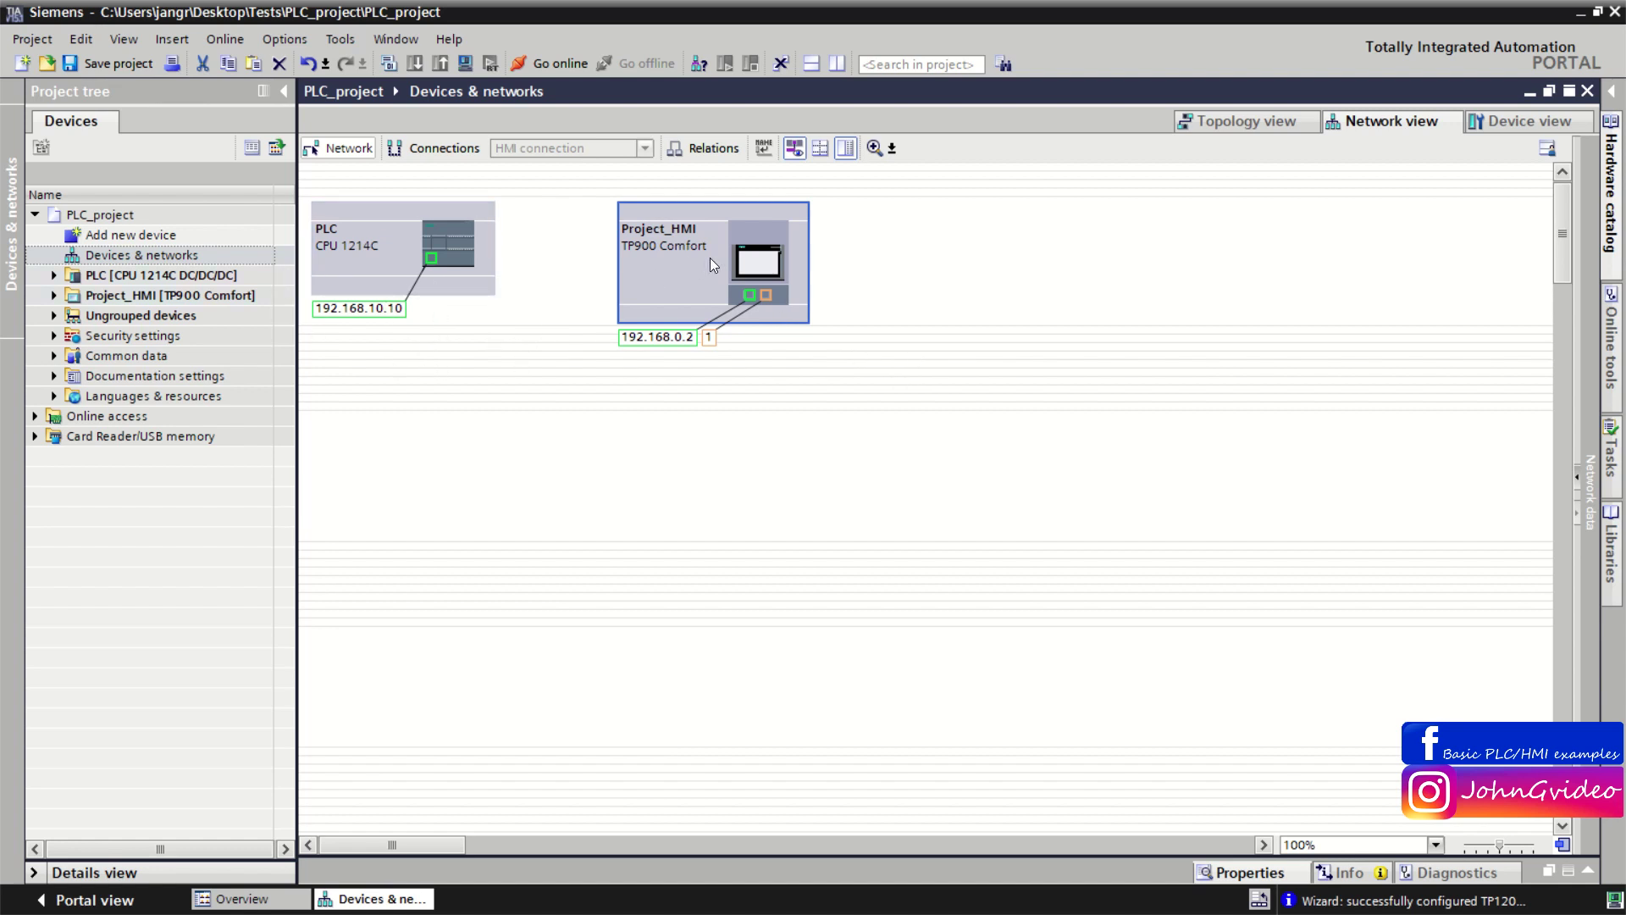
right_click(760, 254)
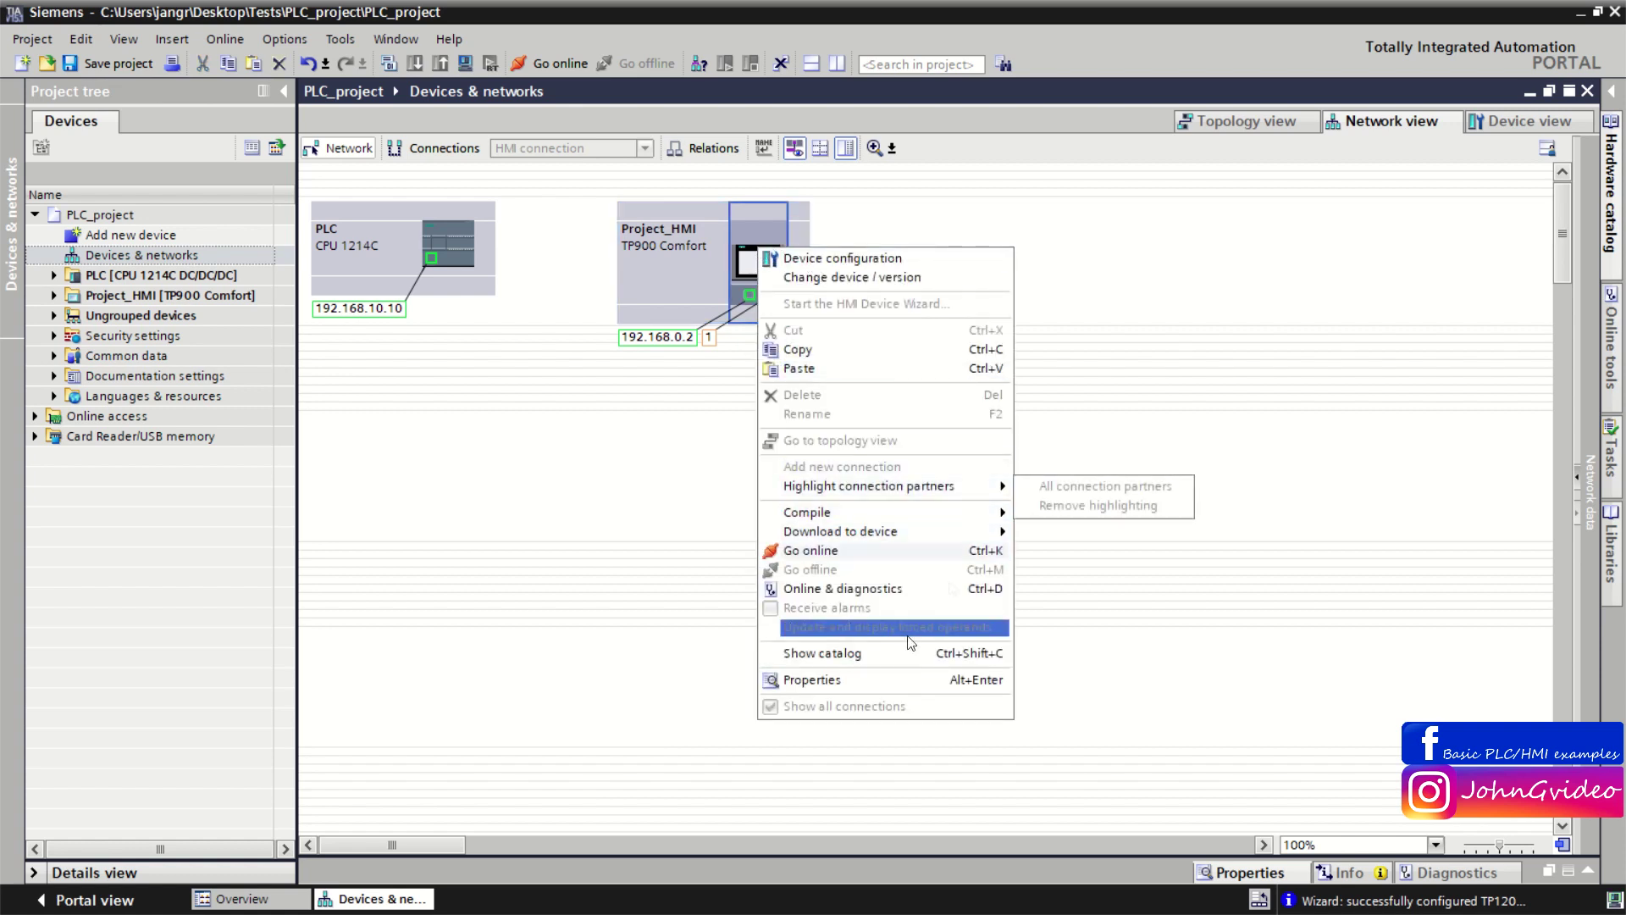
left_click(838, 681)
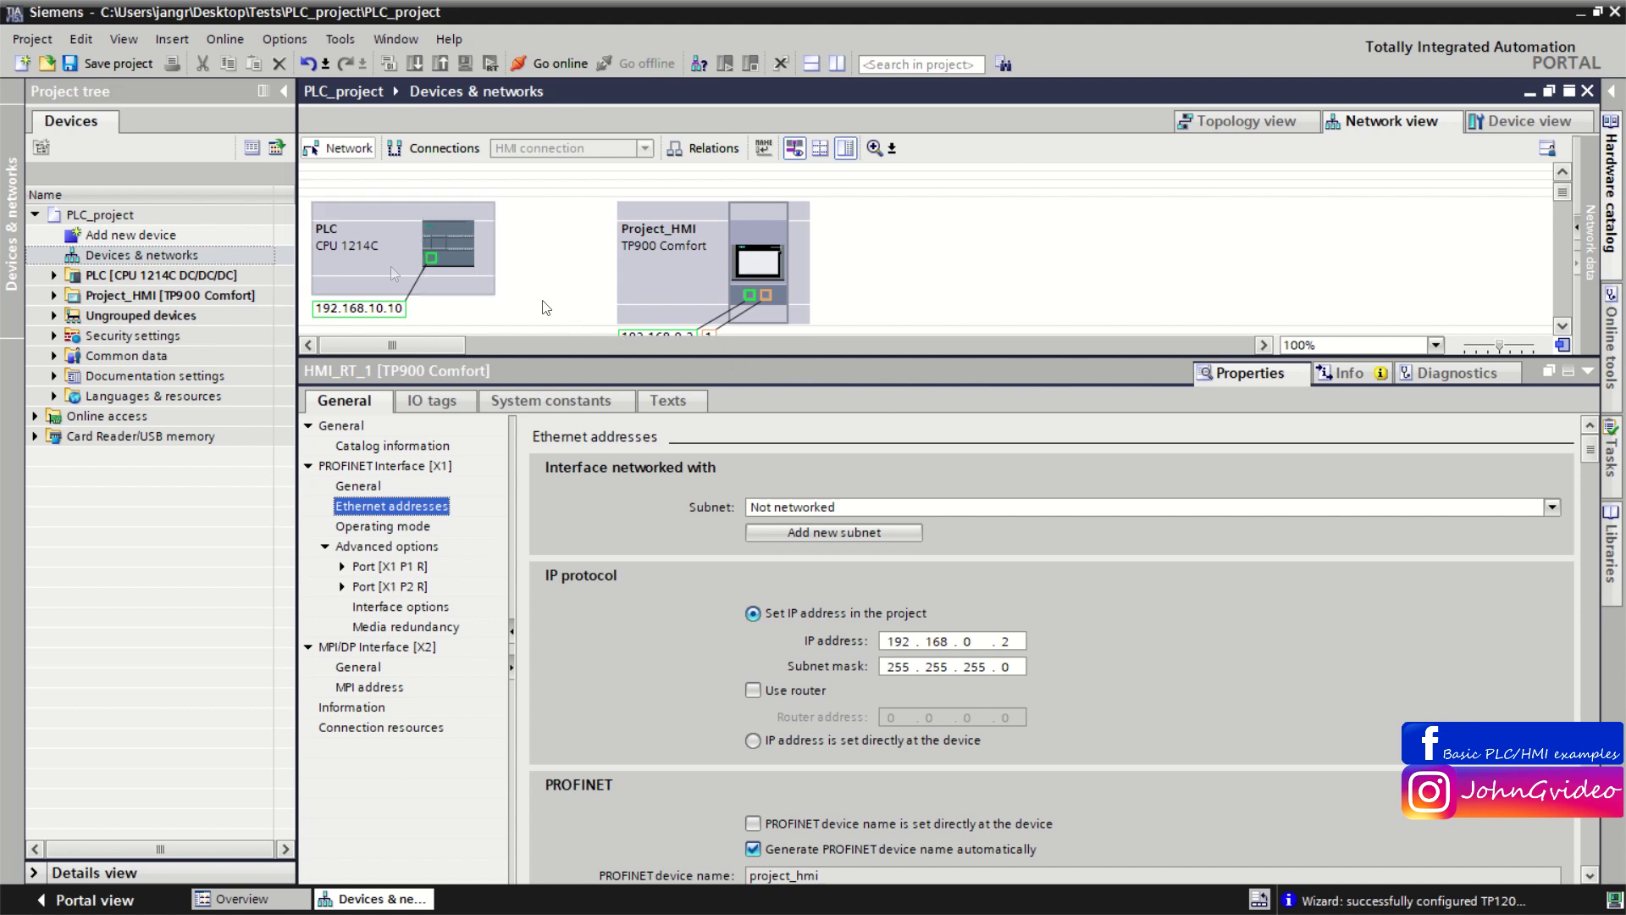
double_click(966, 643)
type("10")
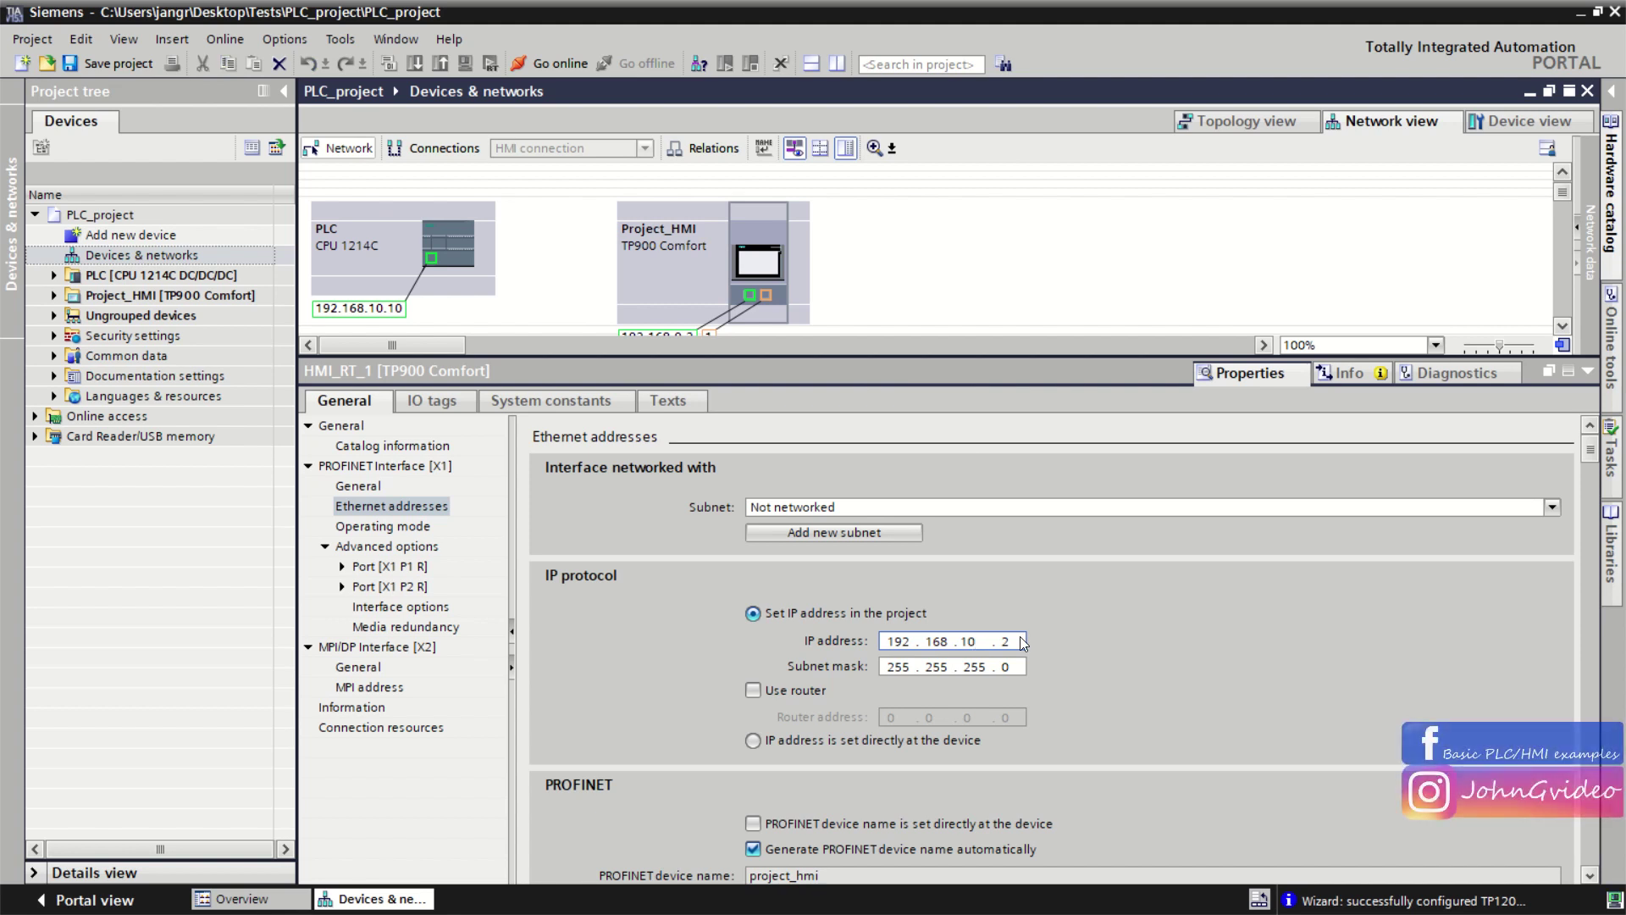
double_click(1005, 641)
type("12")
double_click(1003, 666)
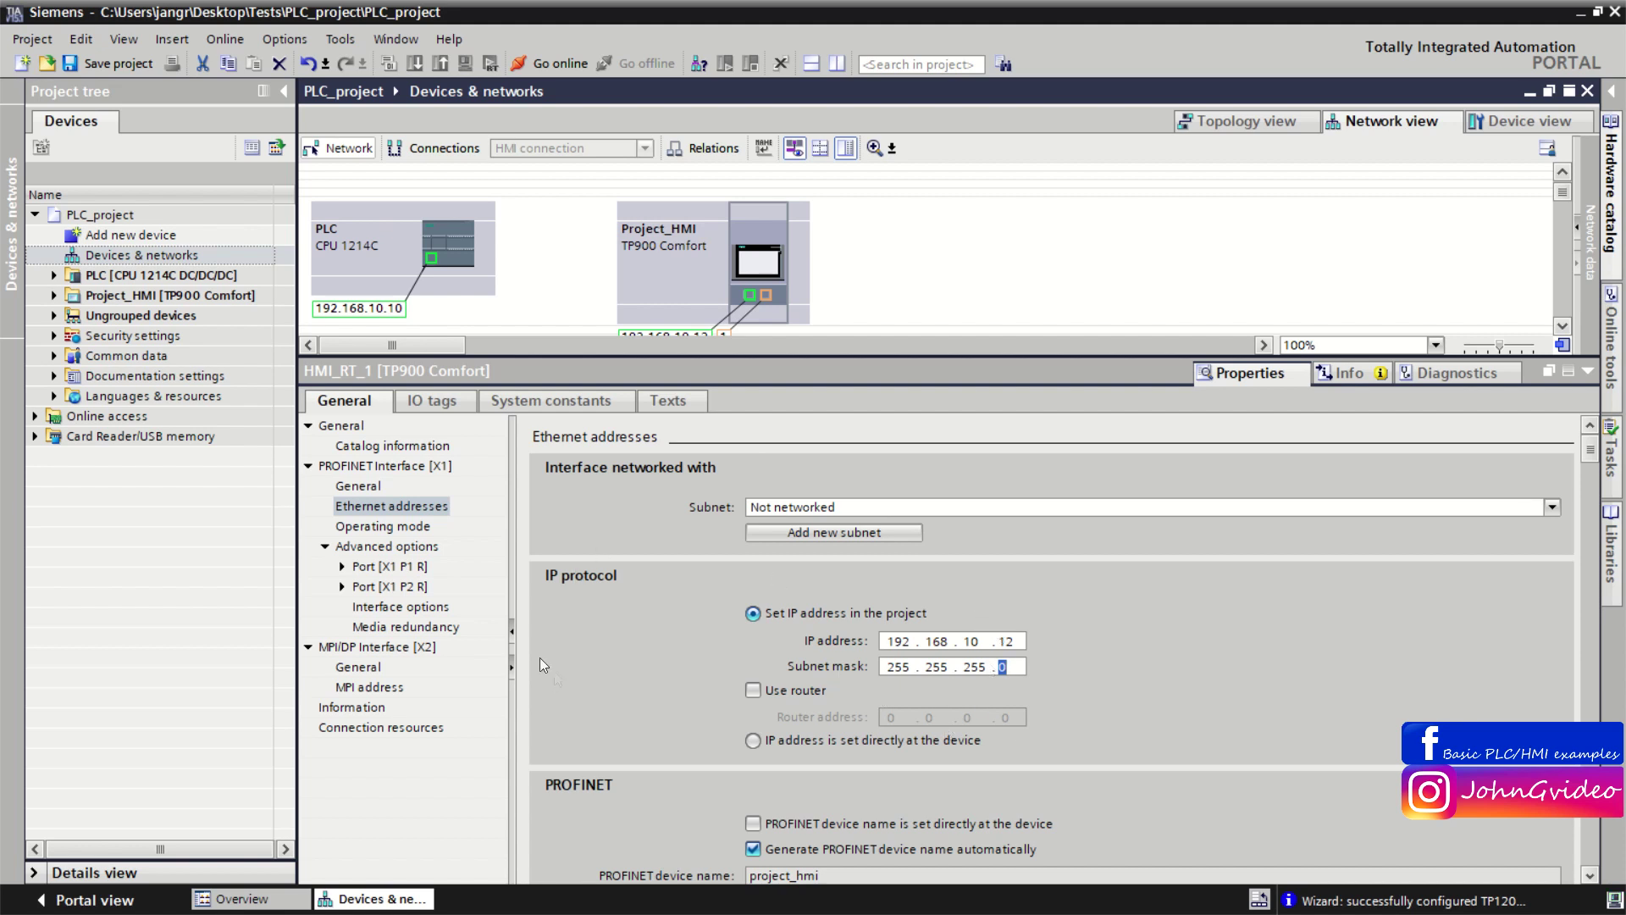
Step: Turn off automatic PROFINET device name generation for the HMI and set its PROFINET device name to my_hmi
left_click_drag(1590, 478, 1589, 506)
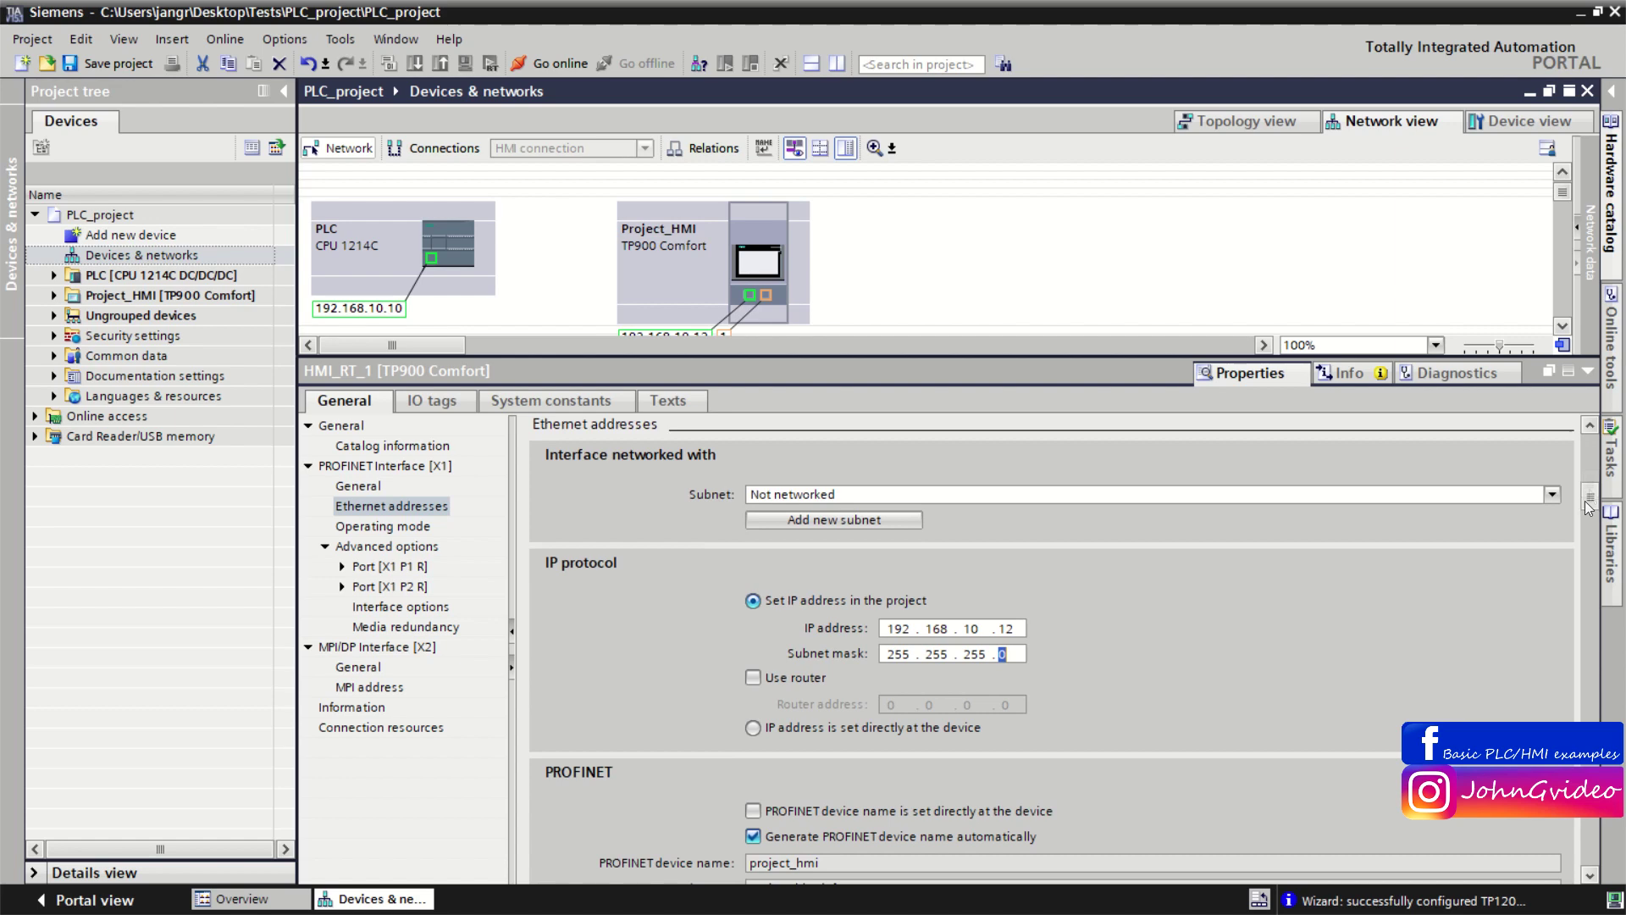
scroll(1588, 505, "down", 3)
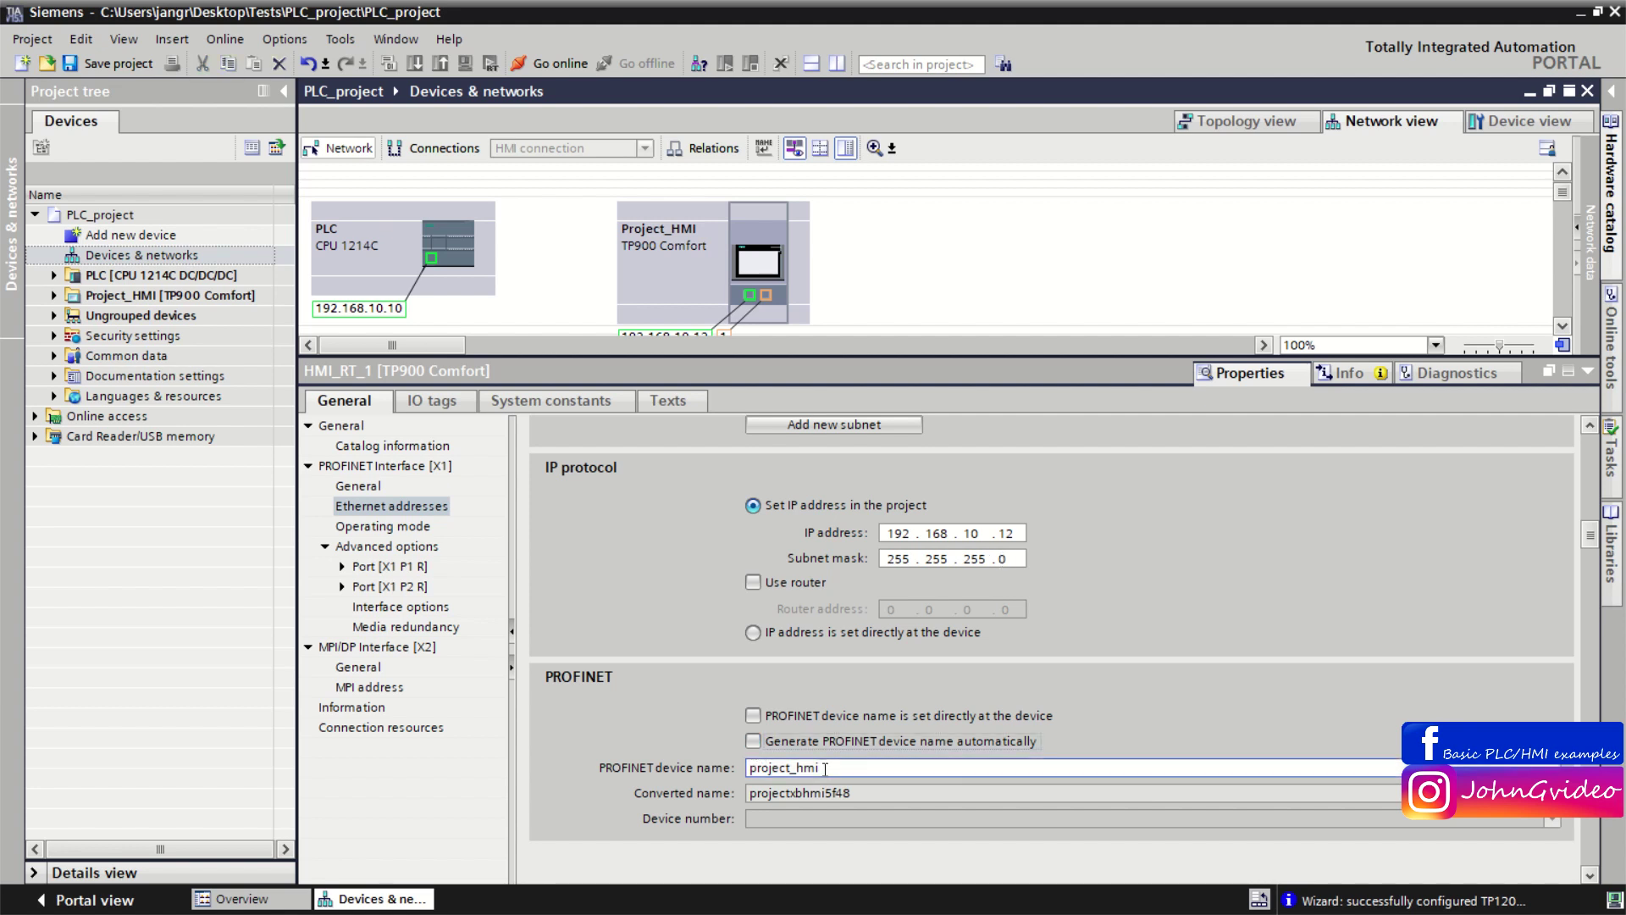
left_click_drag(820, 768, 688, 744)
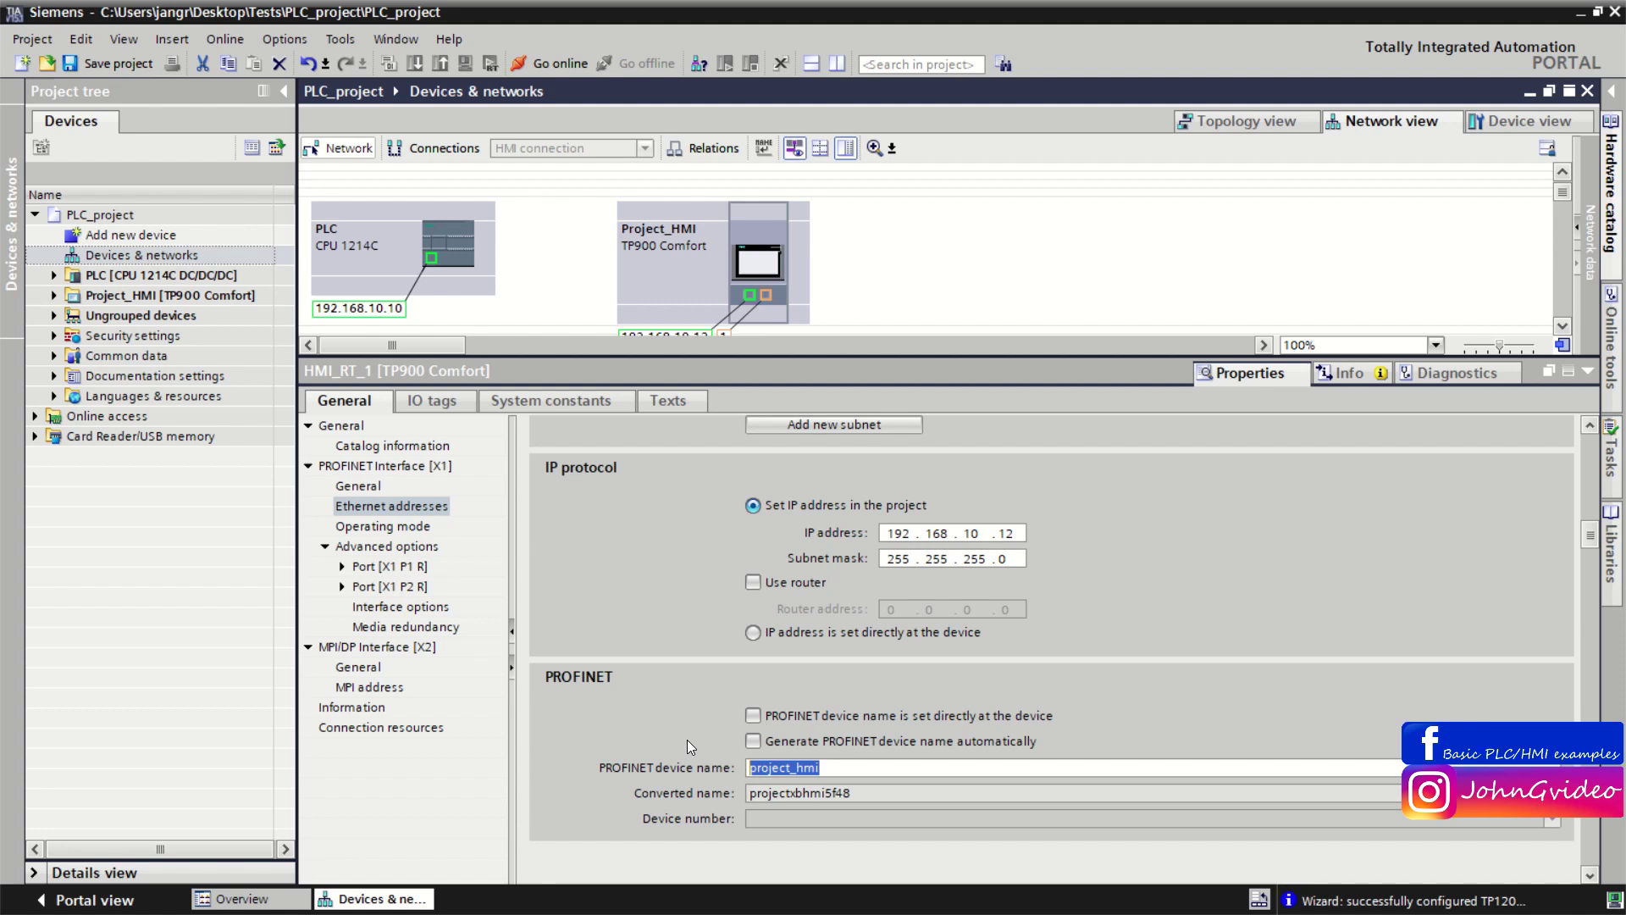
type("my_h")
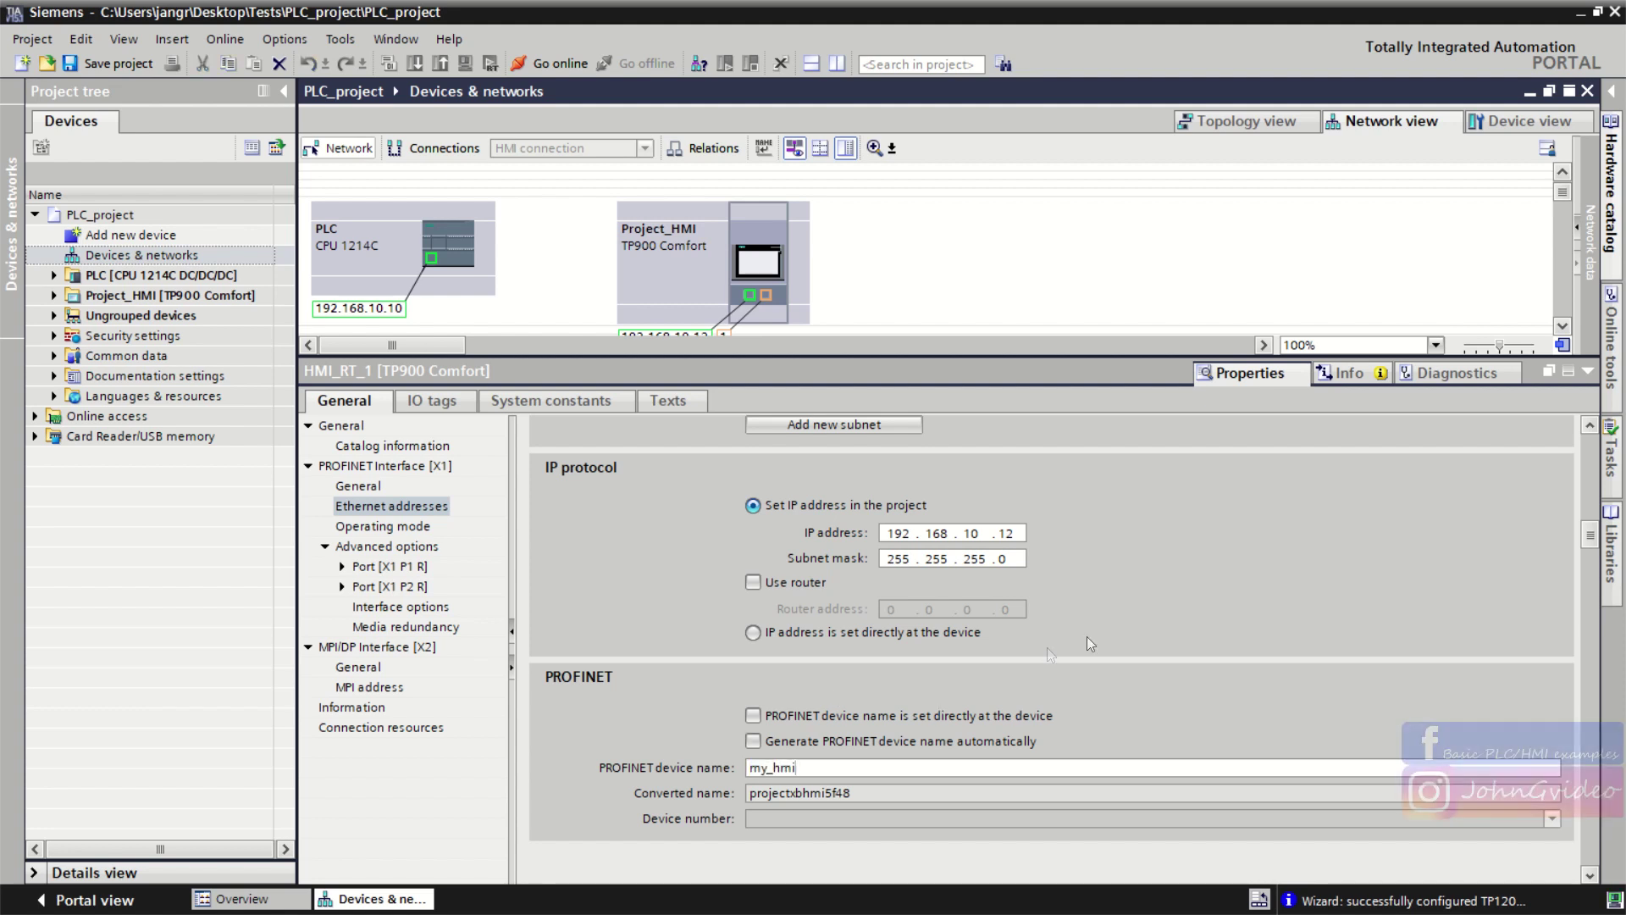
left_click(1184, 731)
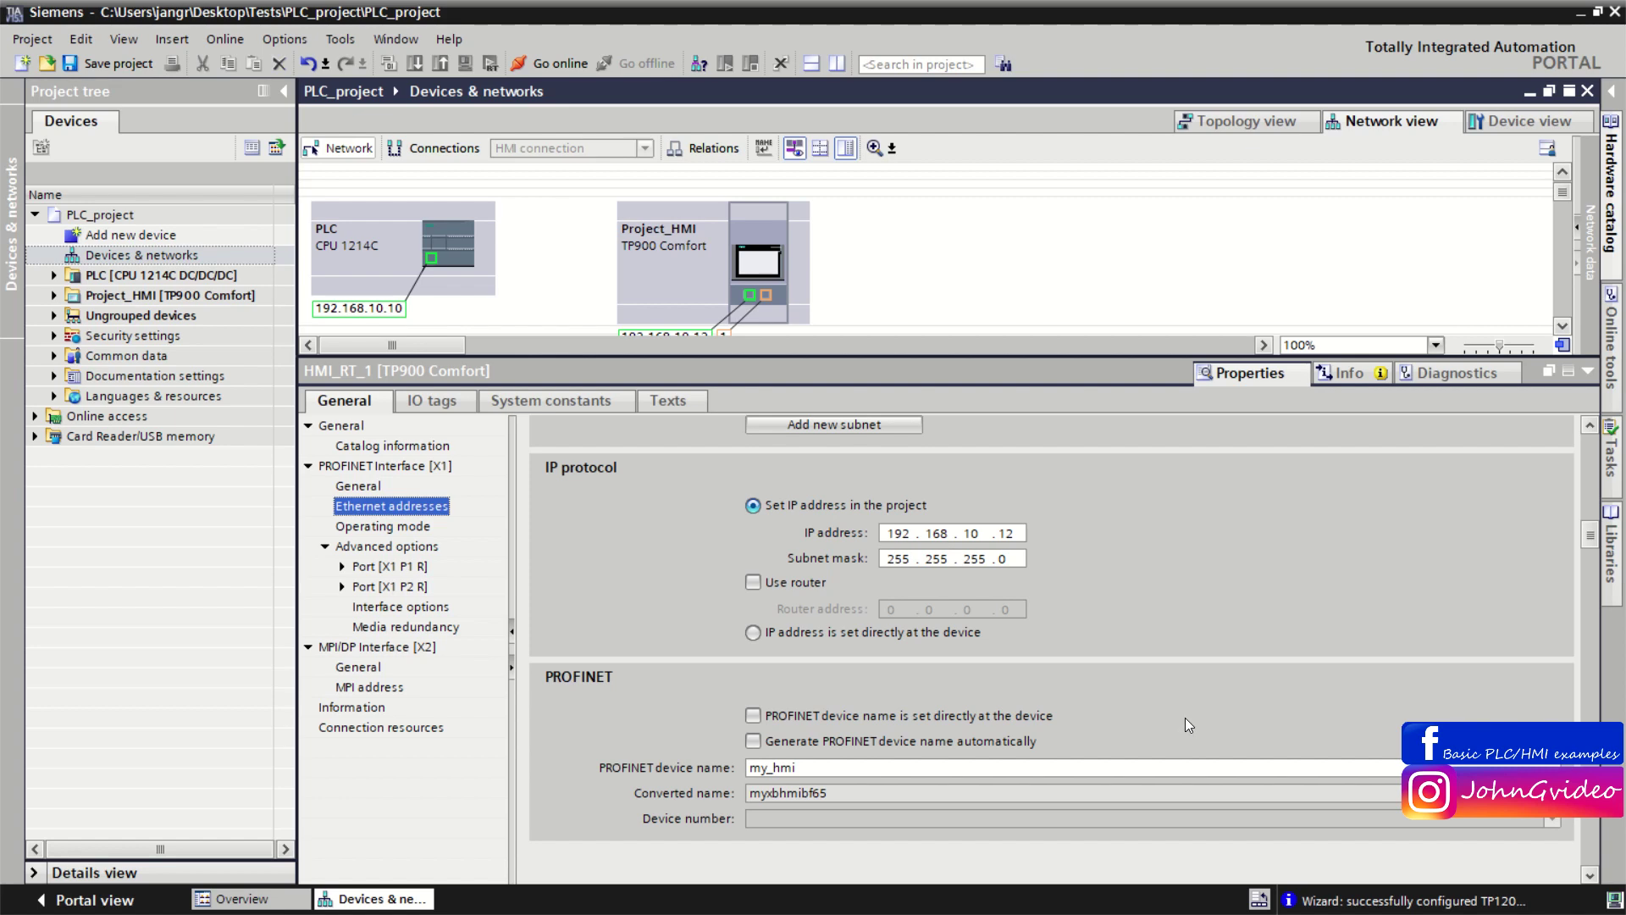
Step: Save the project, then collapse the device properties and hide the address labels in the network view
left_click(104, 64)
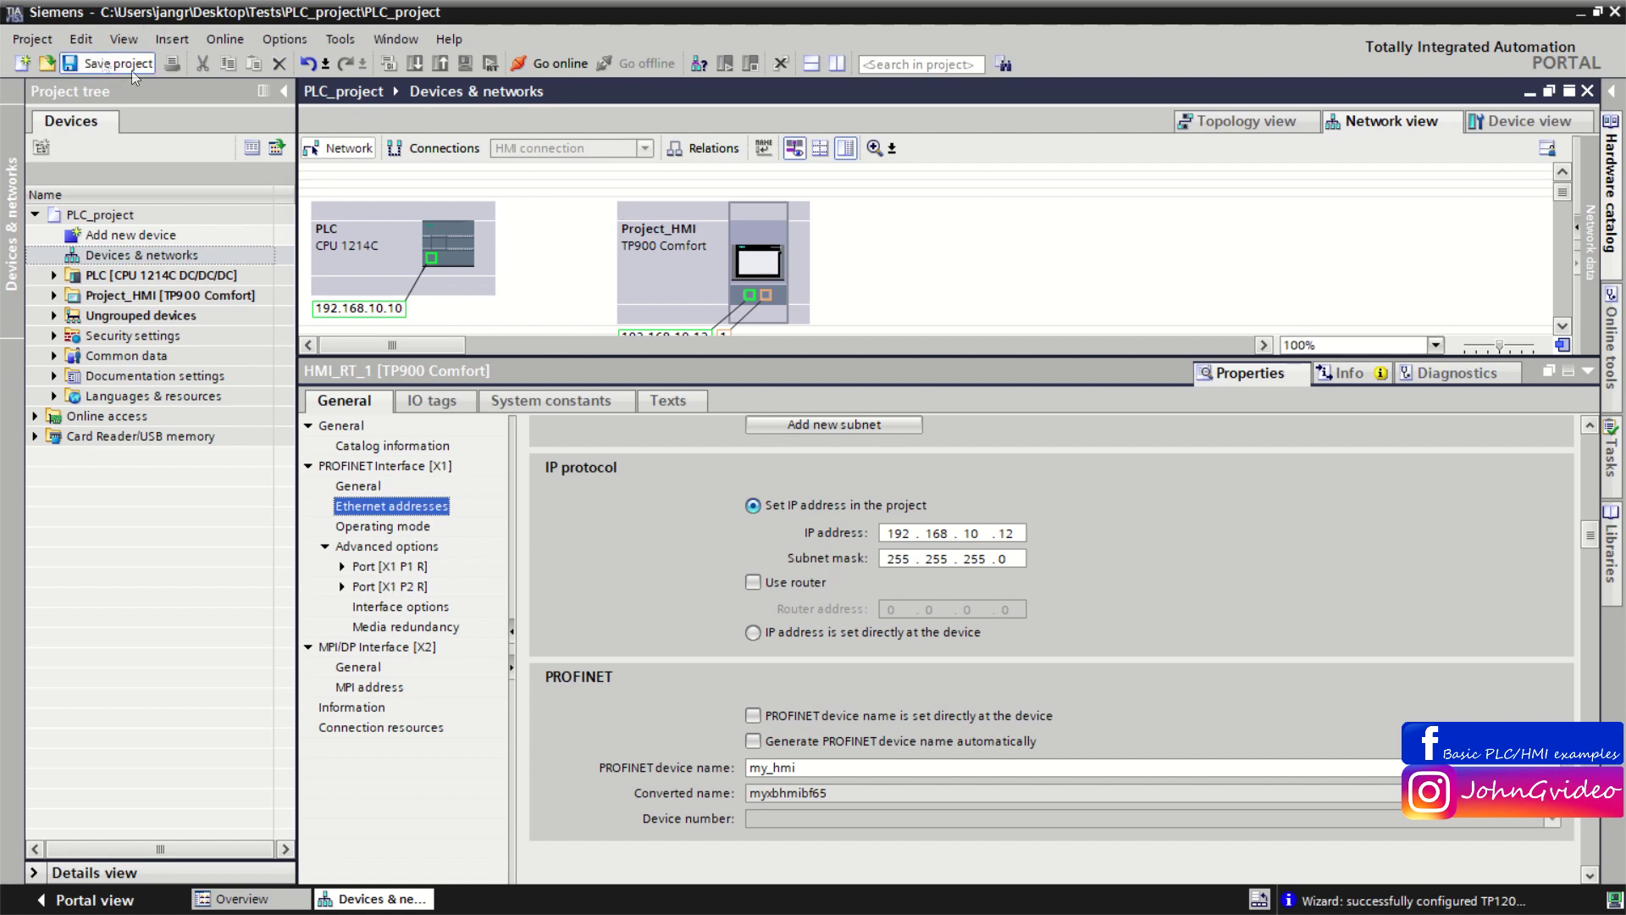
left_click(1589, 374)
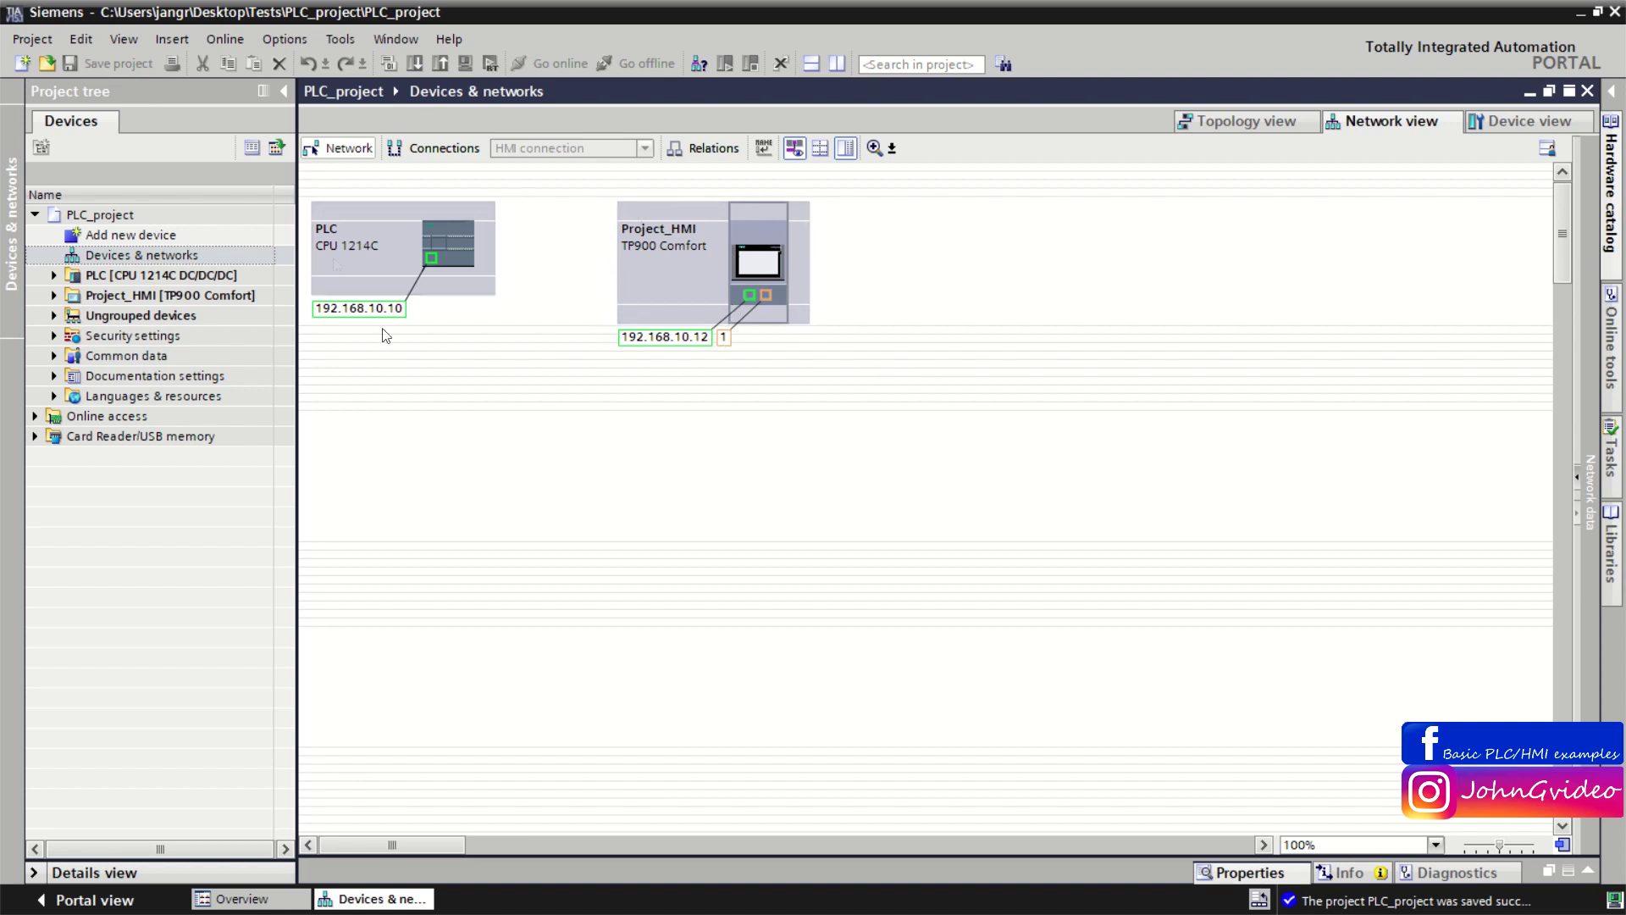
left_click(794, 149)
Step: Create an HMI connection between the PROFINET ports of the PLC and Project_HMI, then save the project and close the network view
left_click(428, 149)
left_click(645, 148)
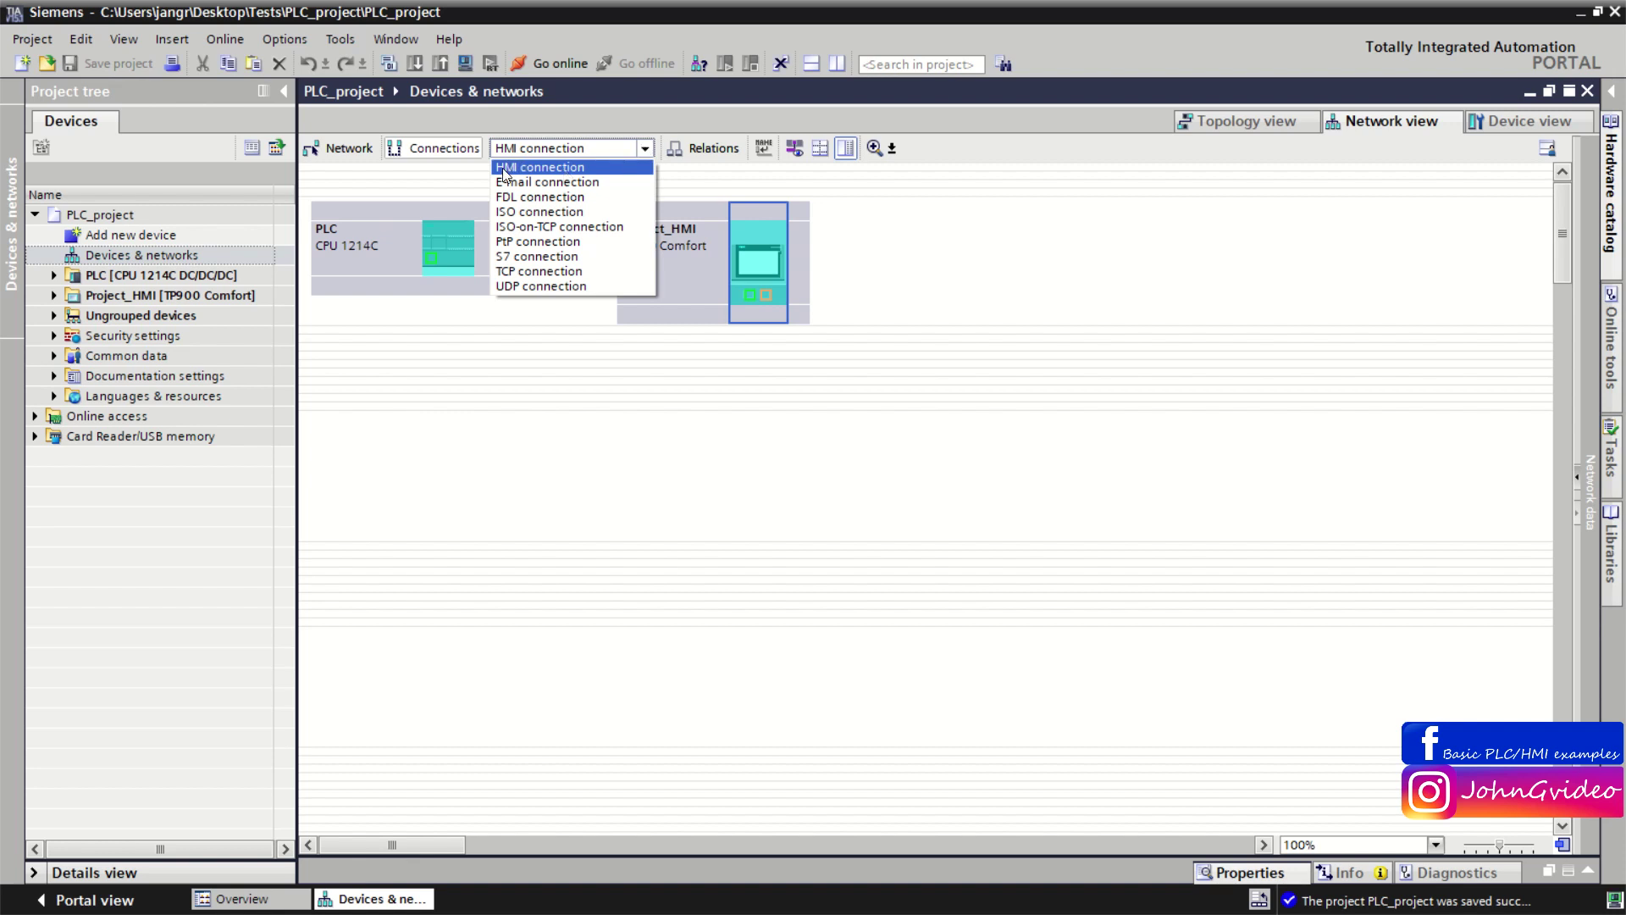
left_click(599, 170)
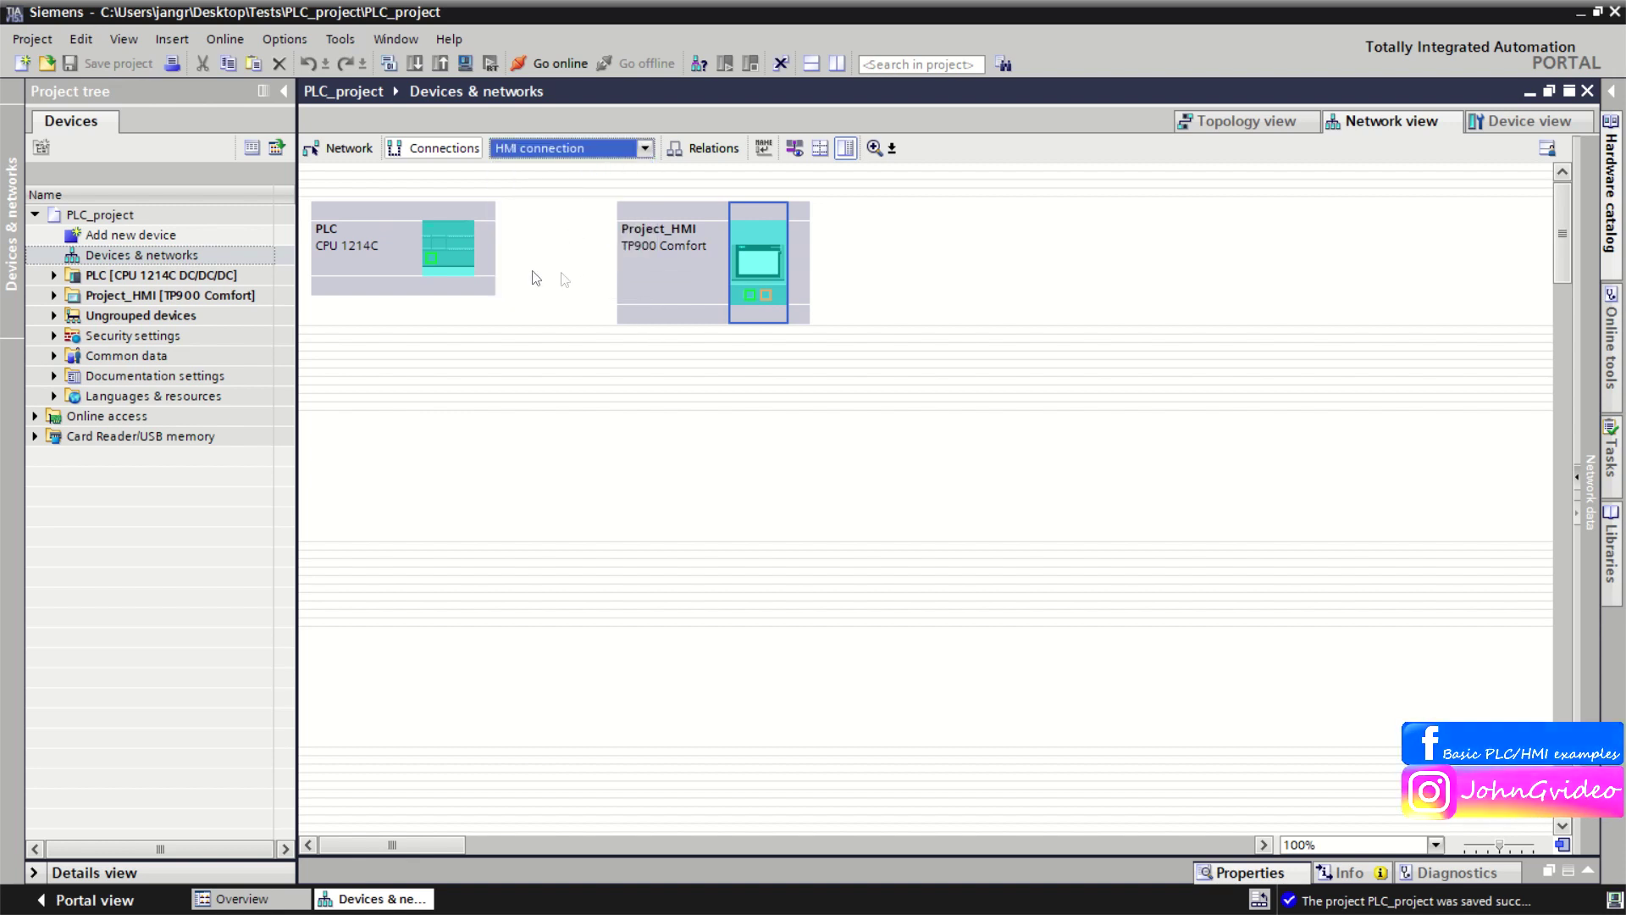
left_click_drag(428, 256, 749, 298)
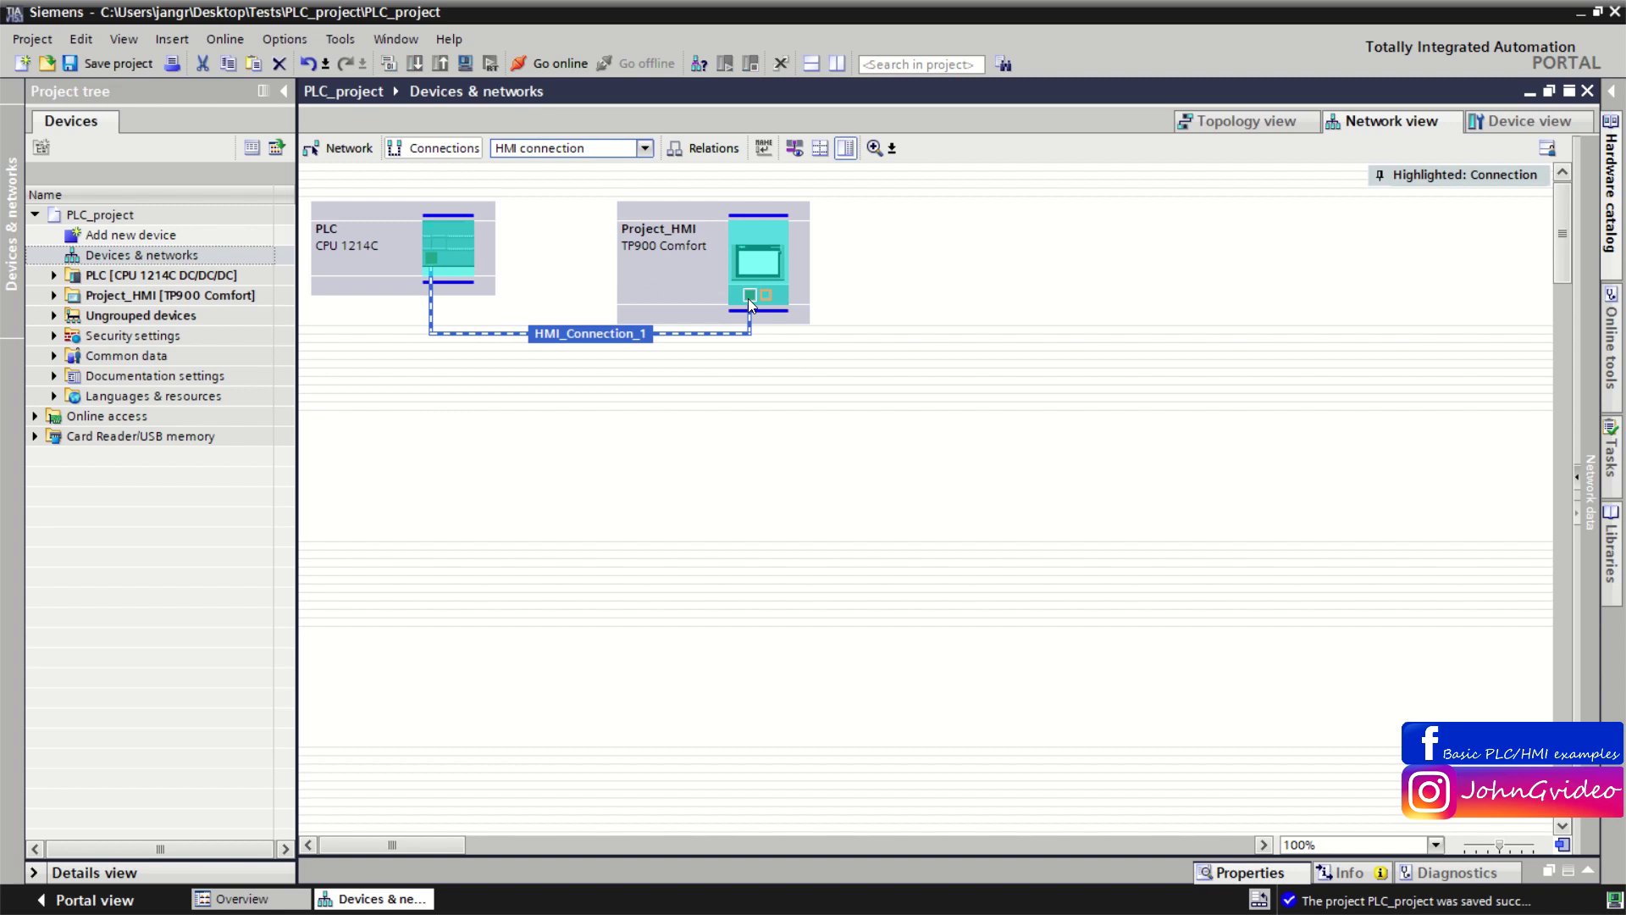
left_click(711, 366)
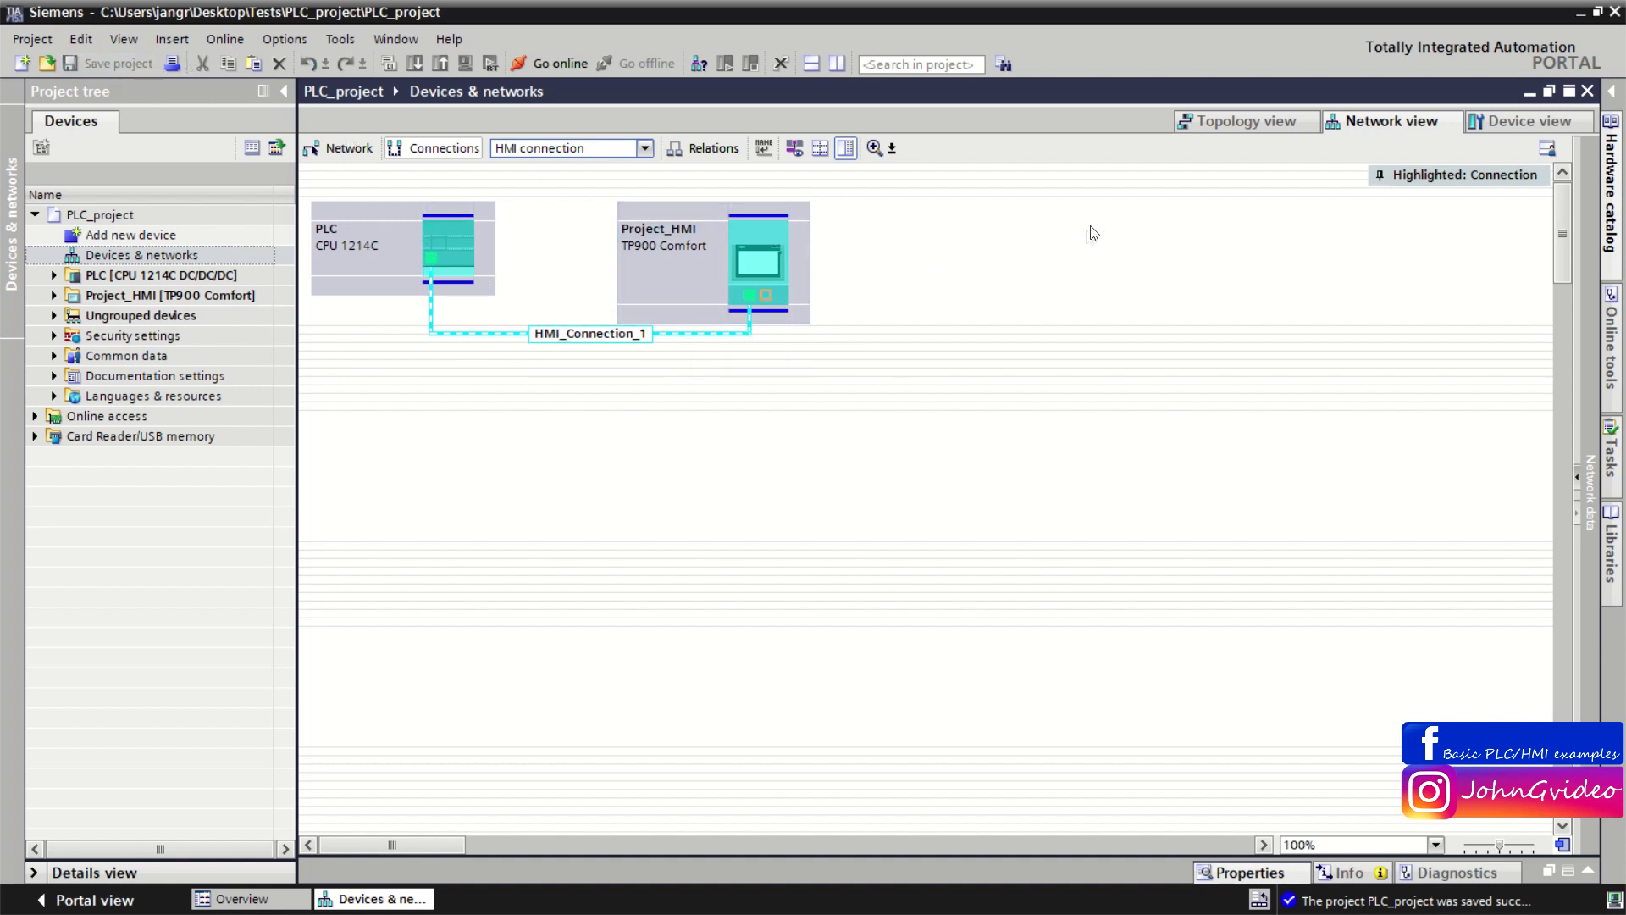
left_click(1587, 92)
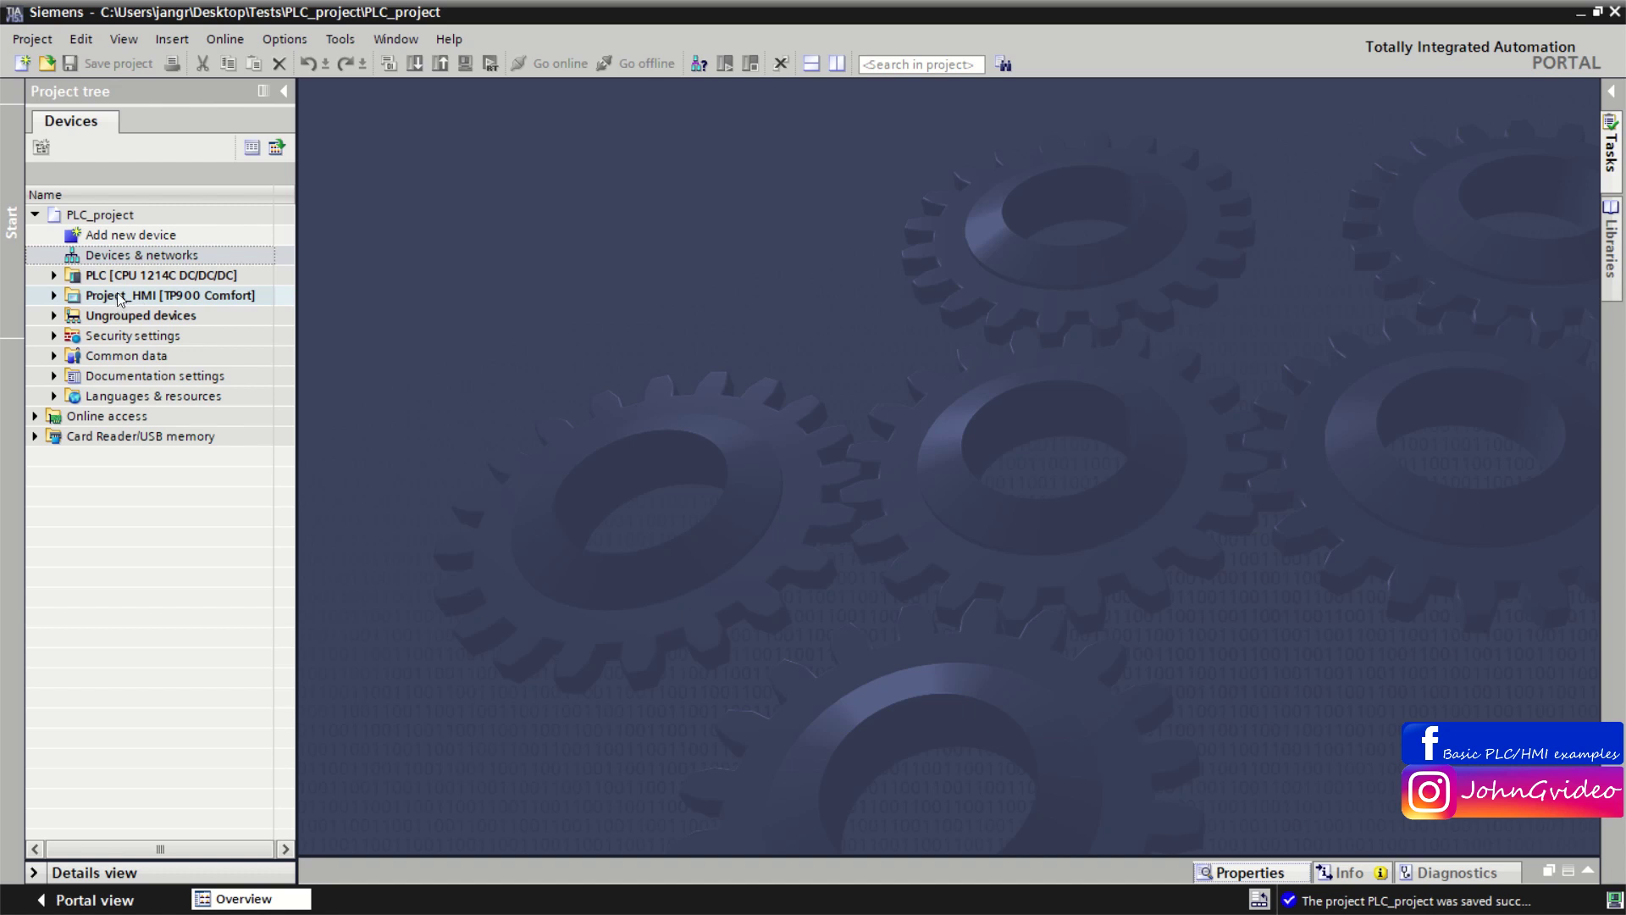
Step: Review the device configuration of Project_HMI and its place in the network view, then close the editor
left_click(54, 296)
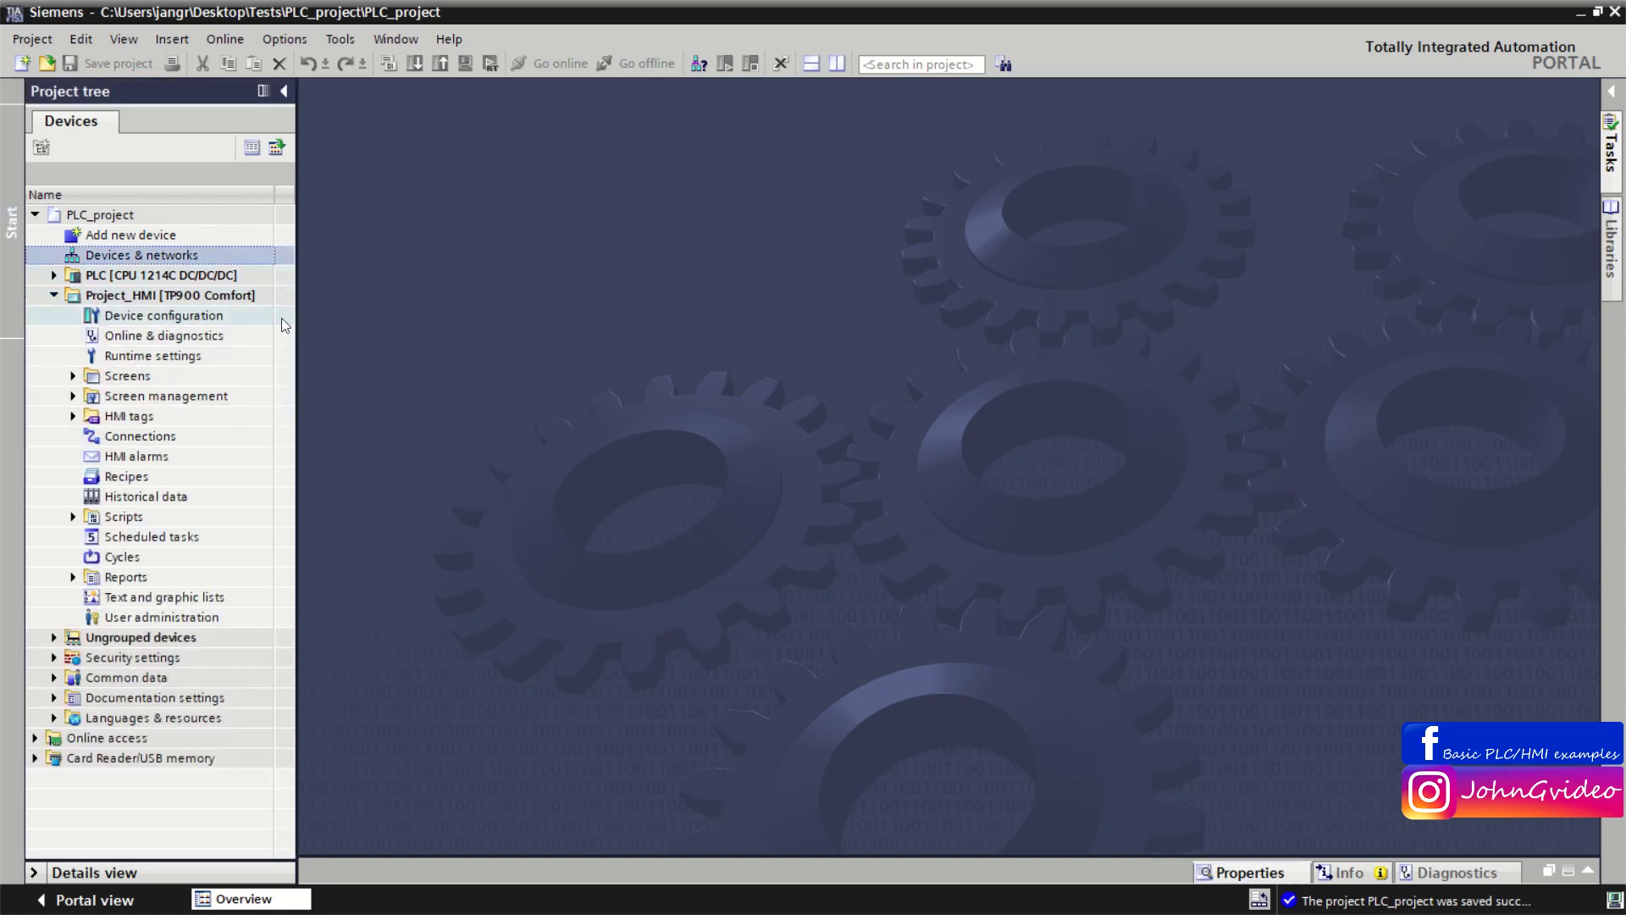
double_click(165, 317)
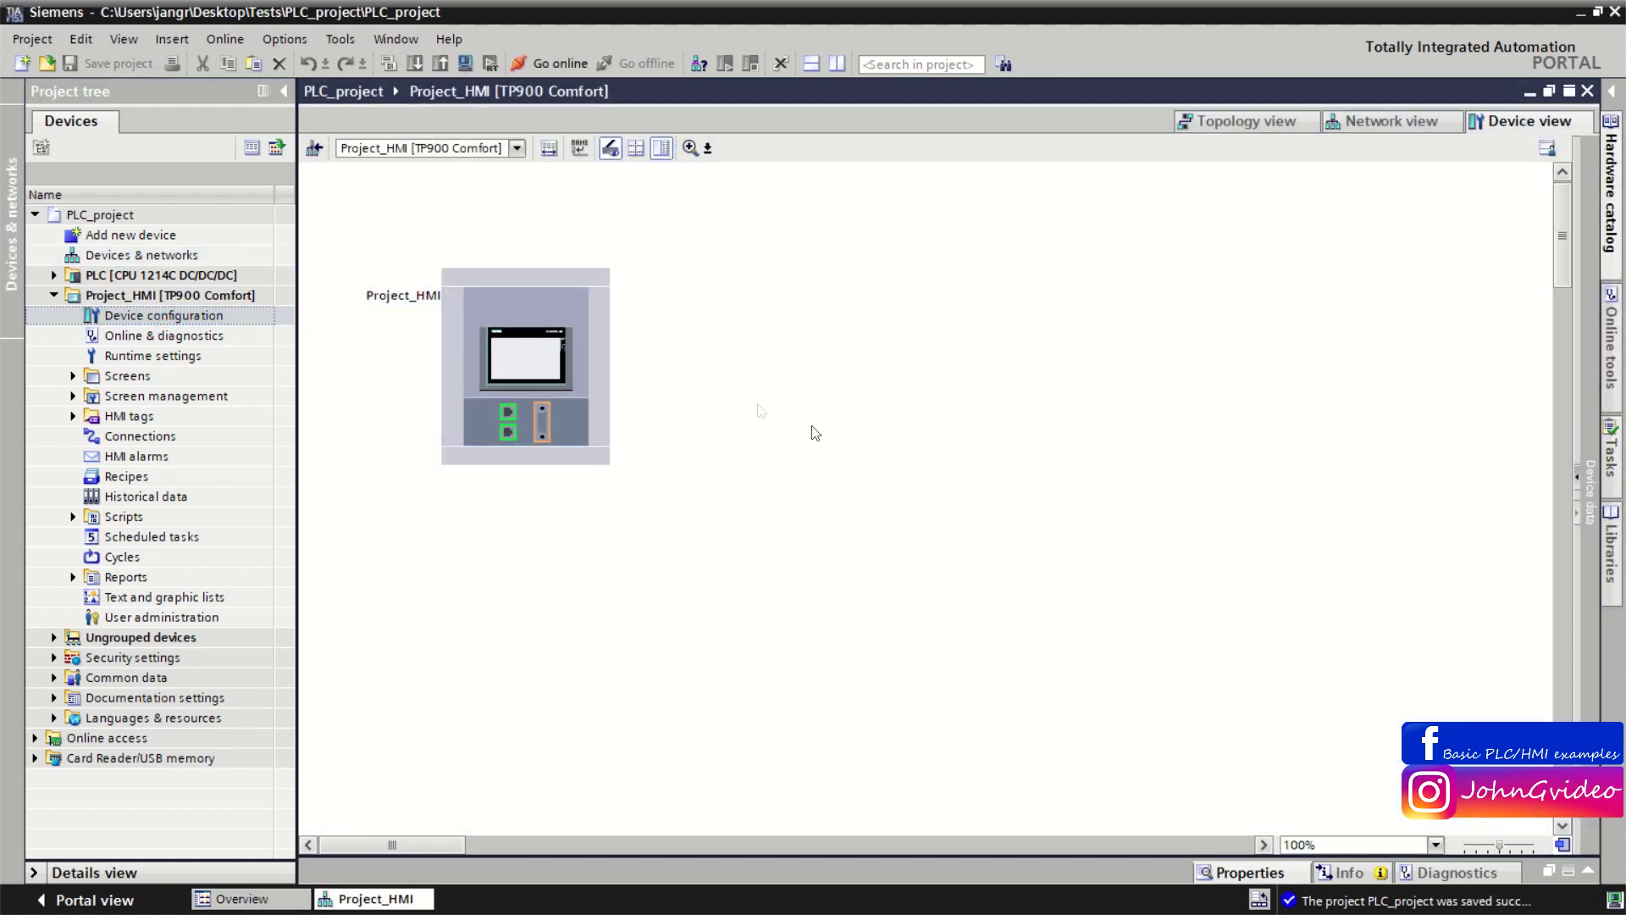
left_click(1381, 124)
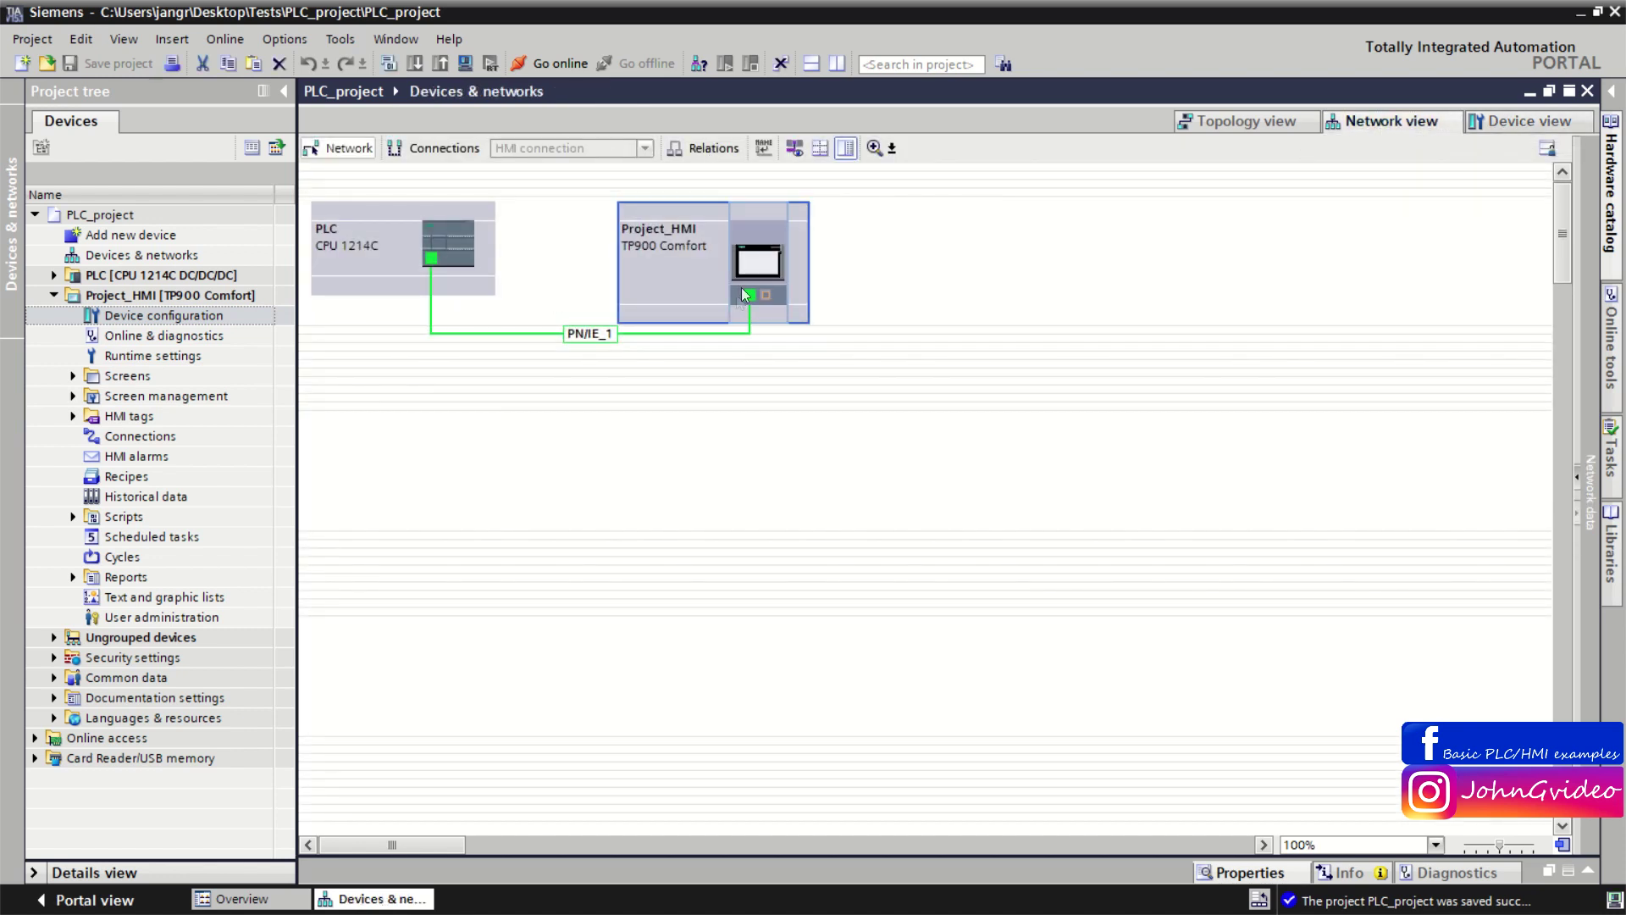
double_click(687, 278)
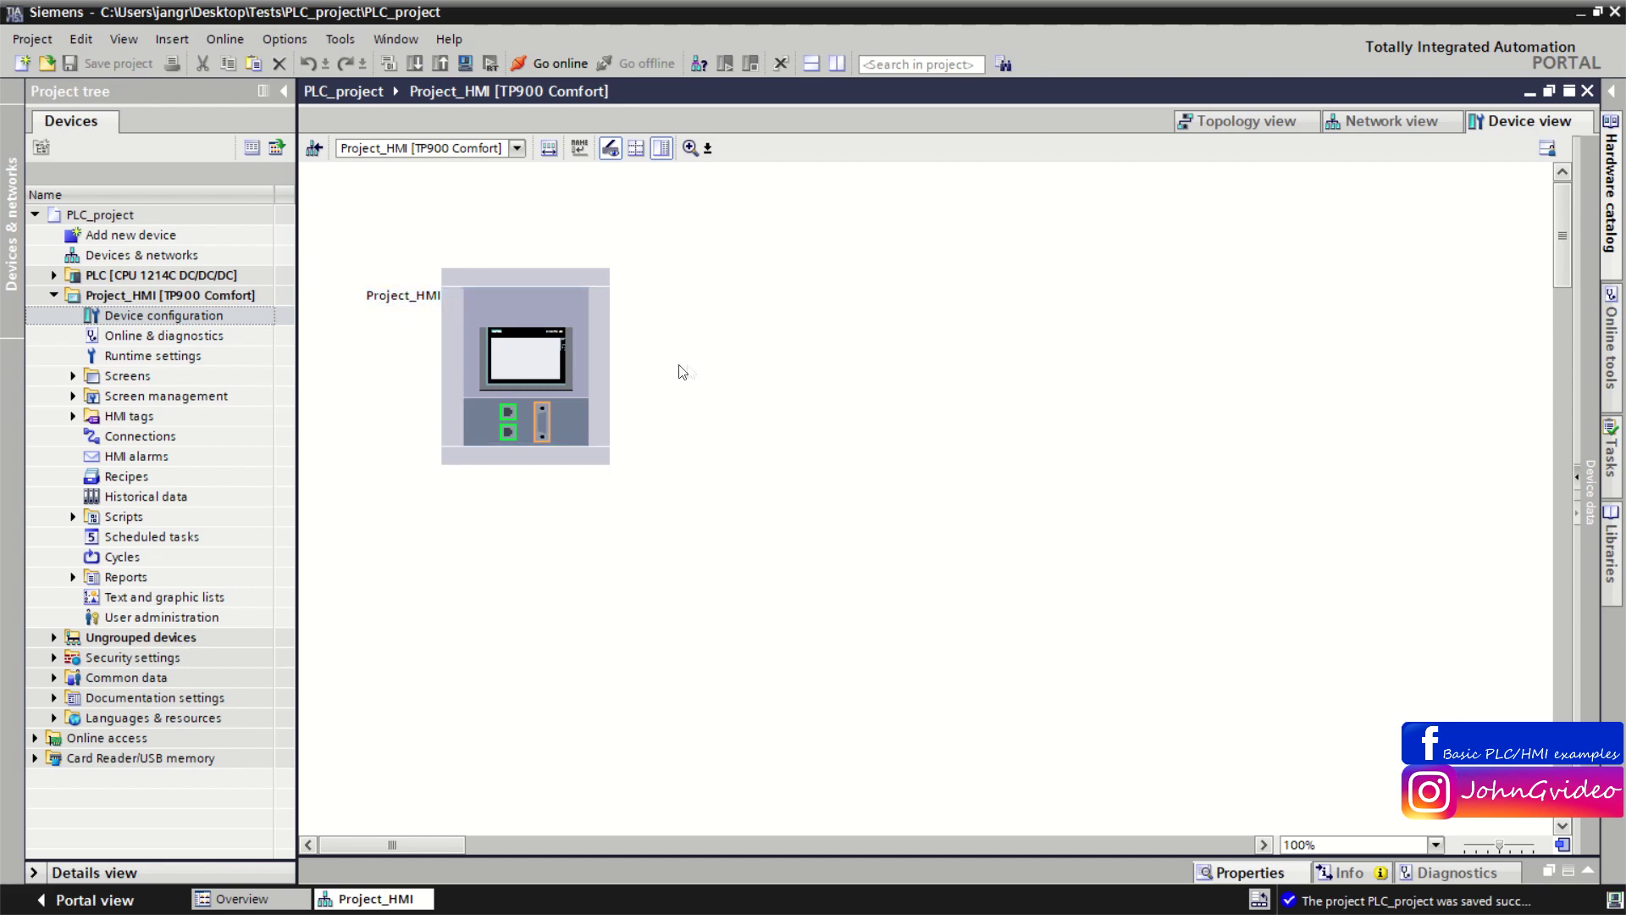
left_click(1587, 90)
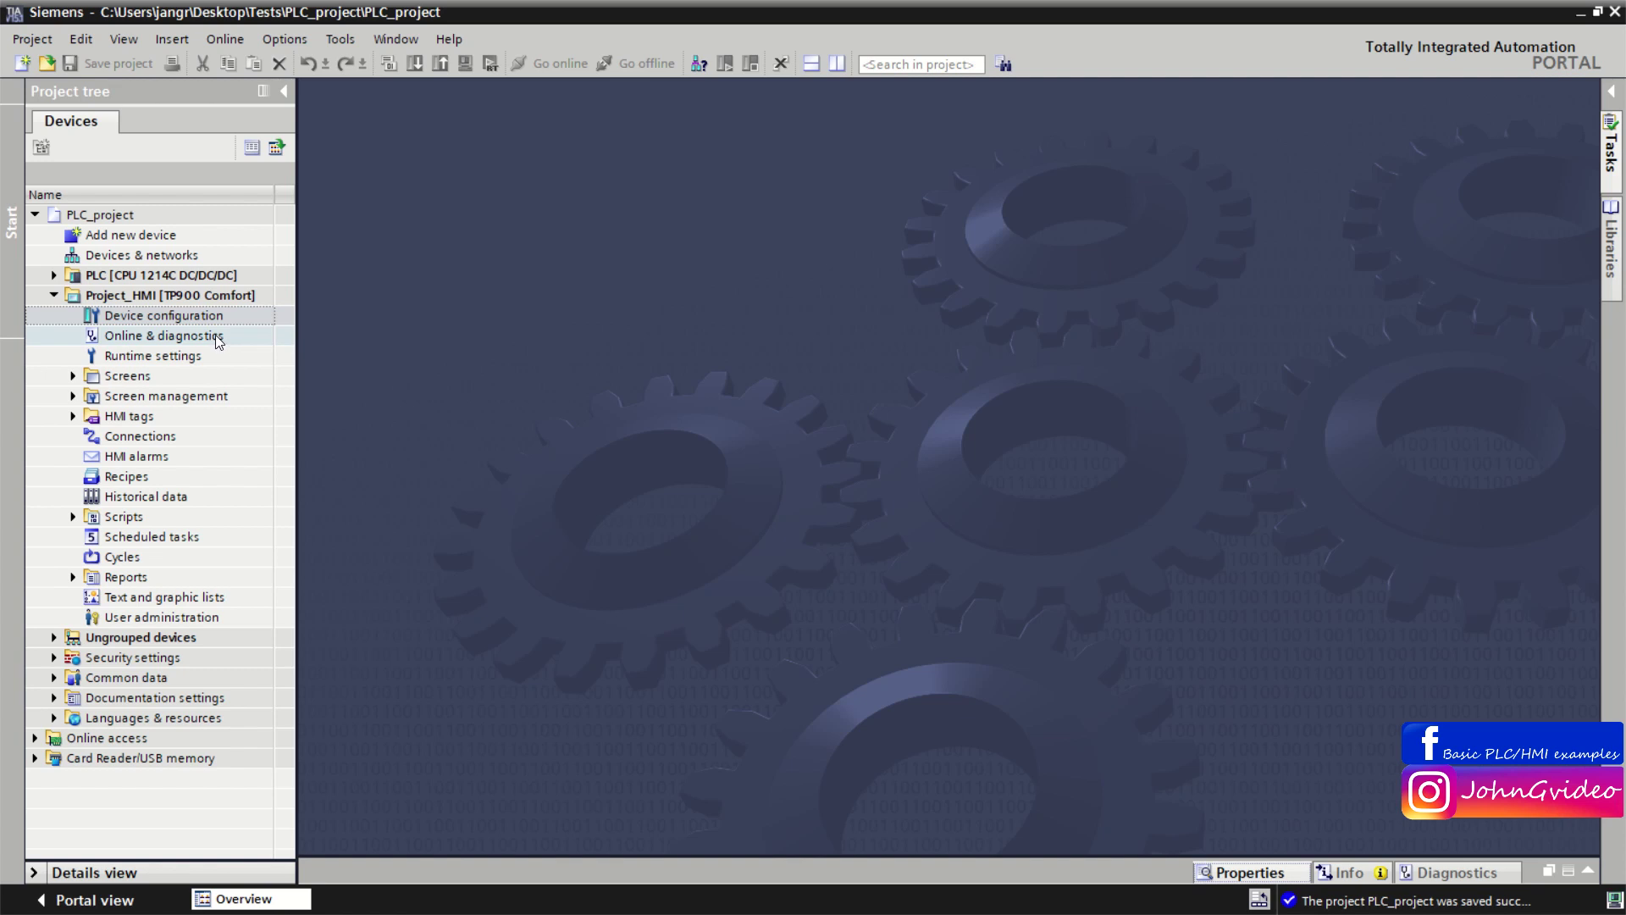
Step: Examine the Online & diagnostics pages of Project_HMI, covering IP parameters, network connection, IP address assignment and PROFINET device name assignment
left_click(217, 337)
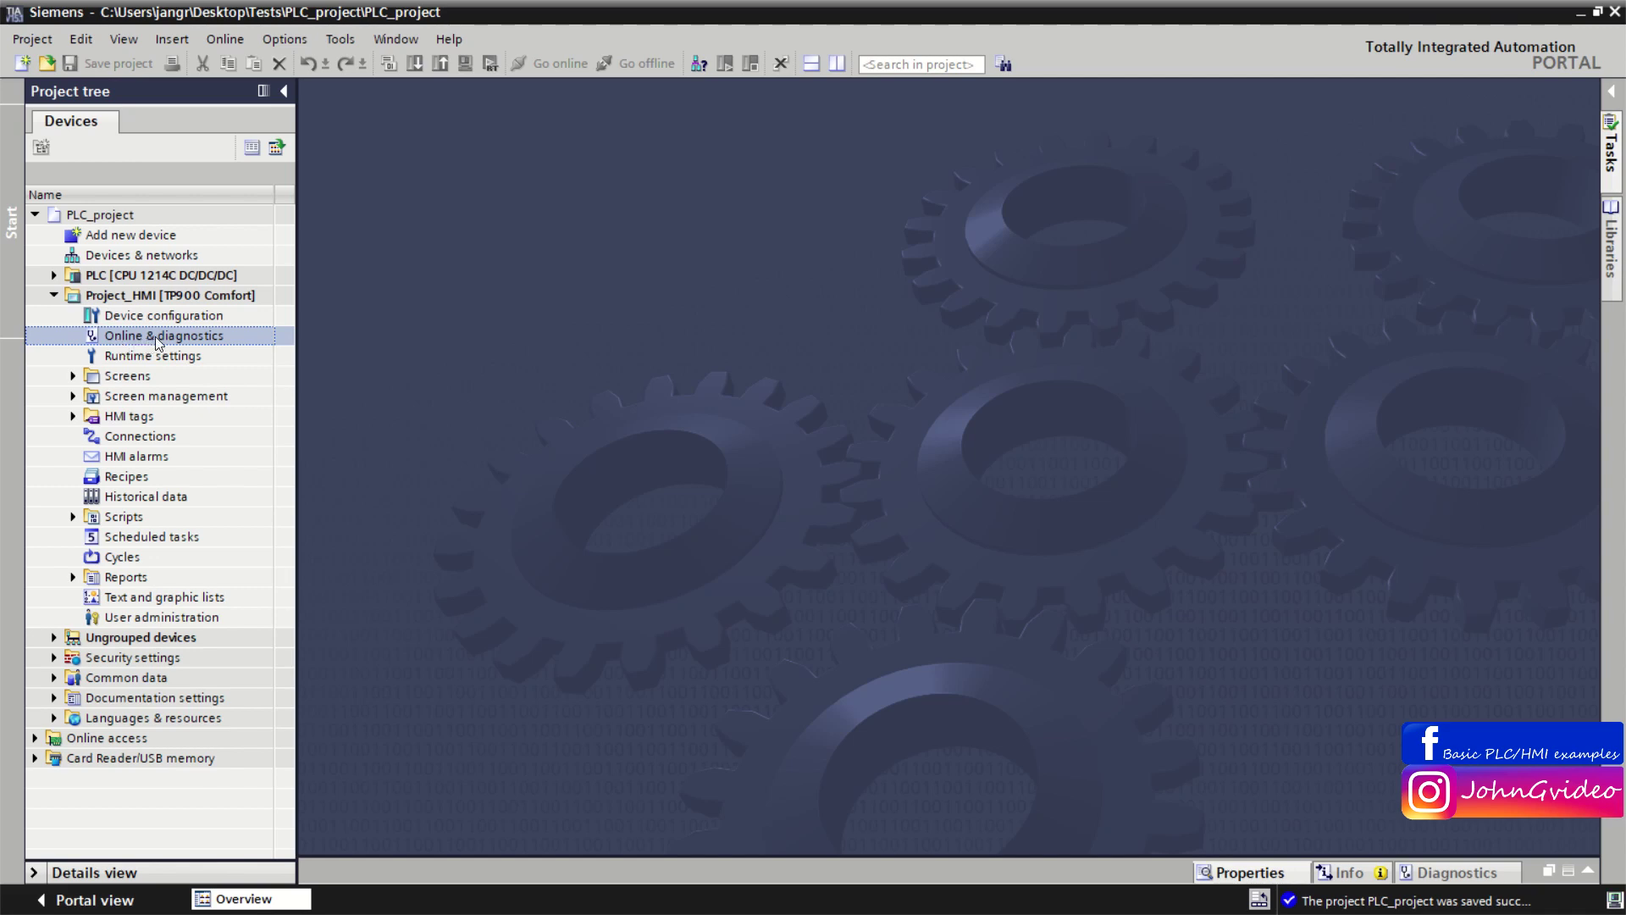
double_click(155, 337)
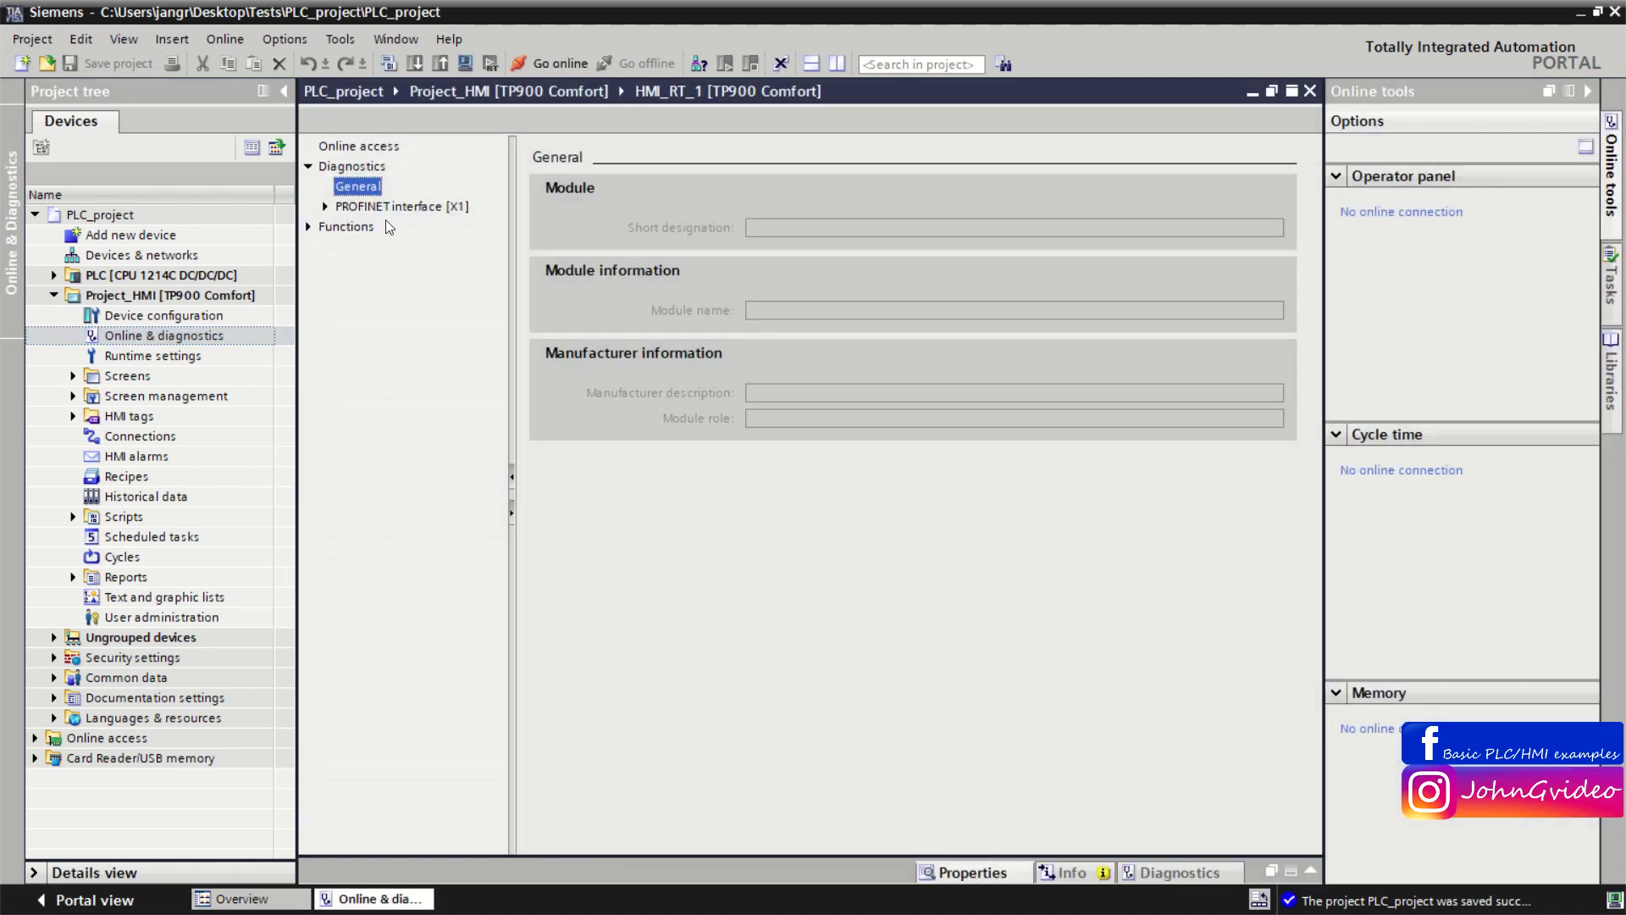
left_click(325, 207)
left_click(343, 247)
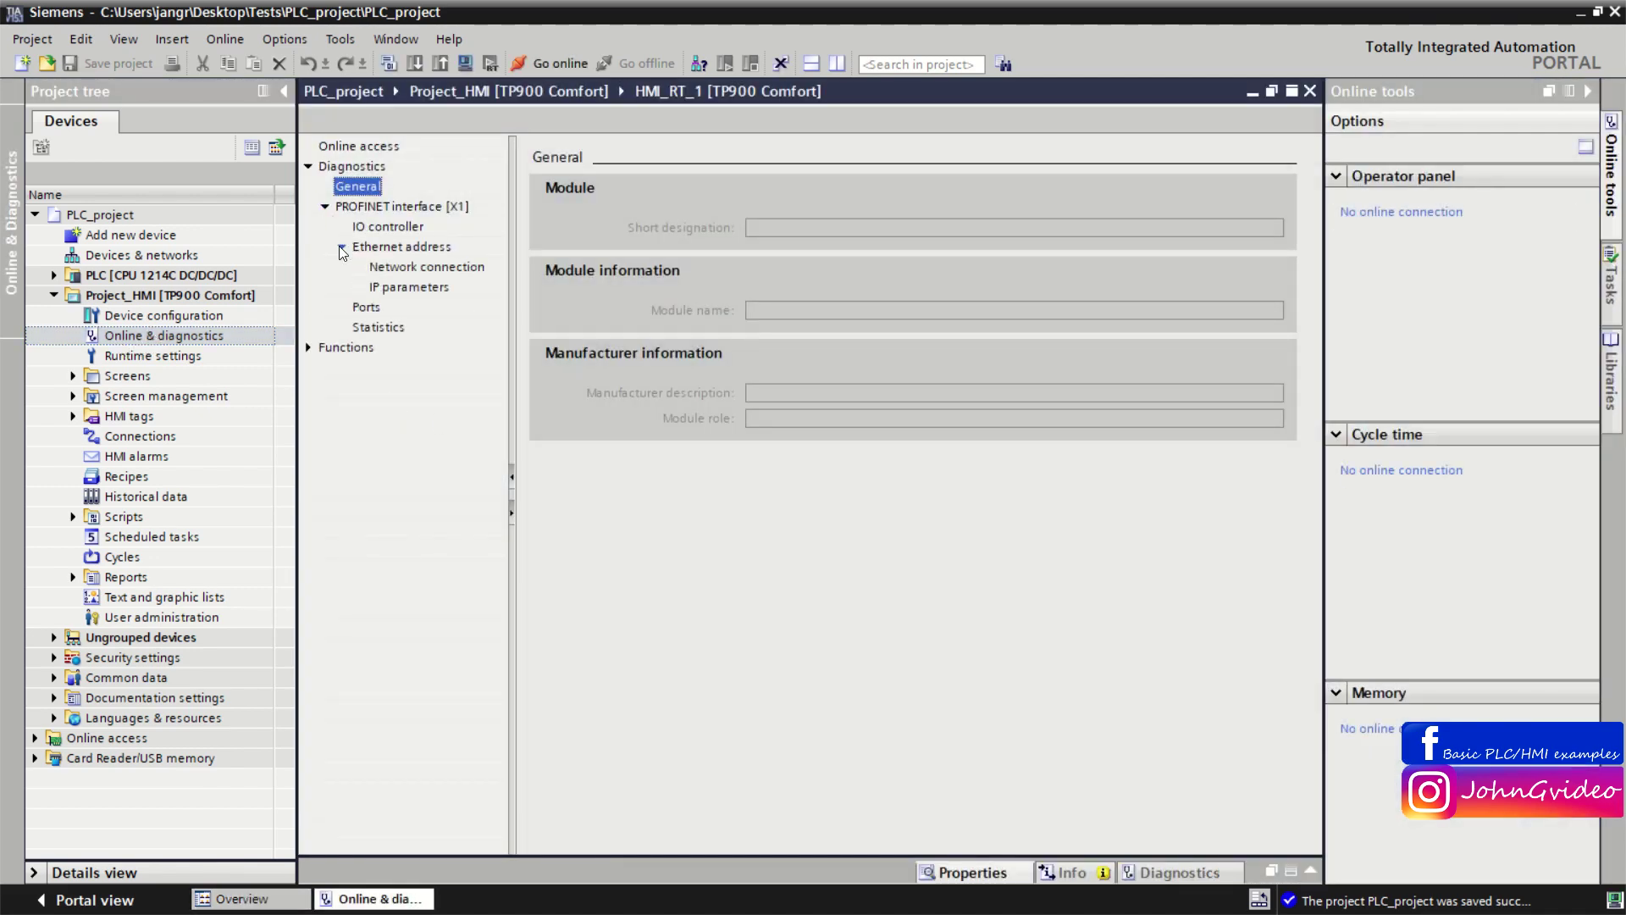
left_click(403, 289)
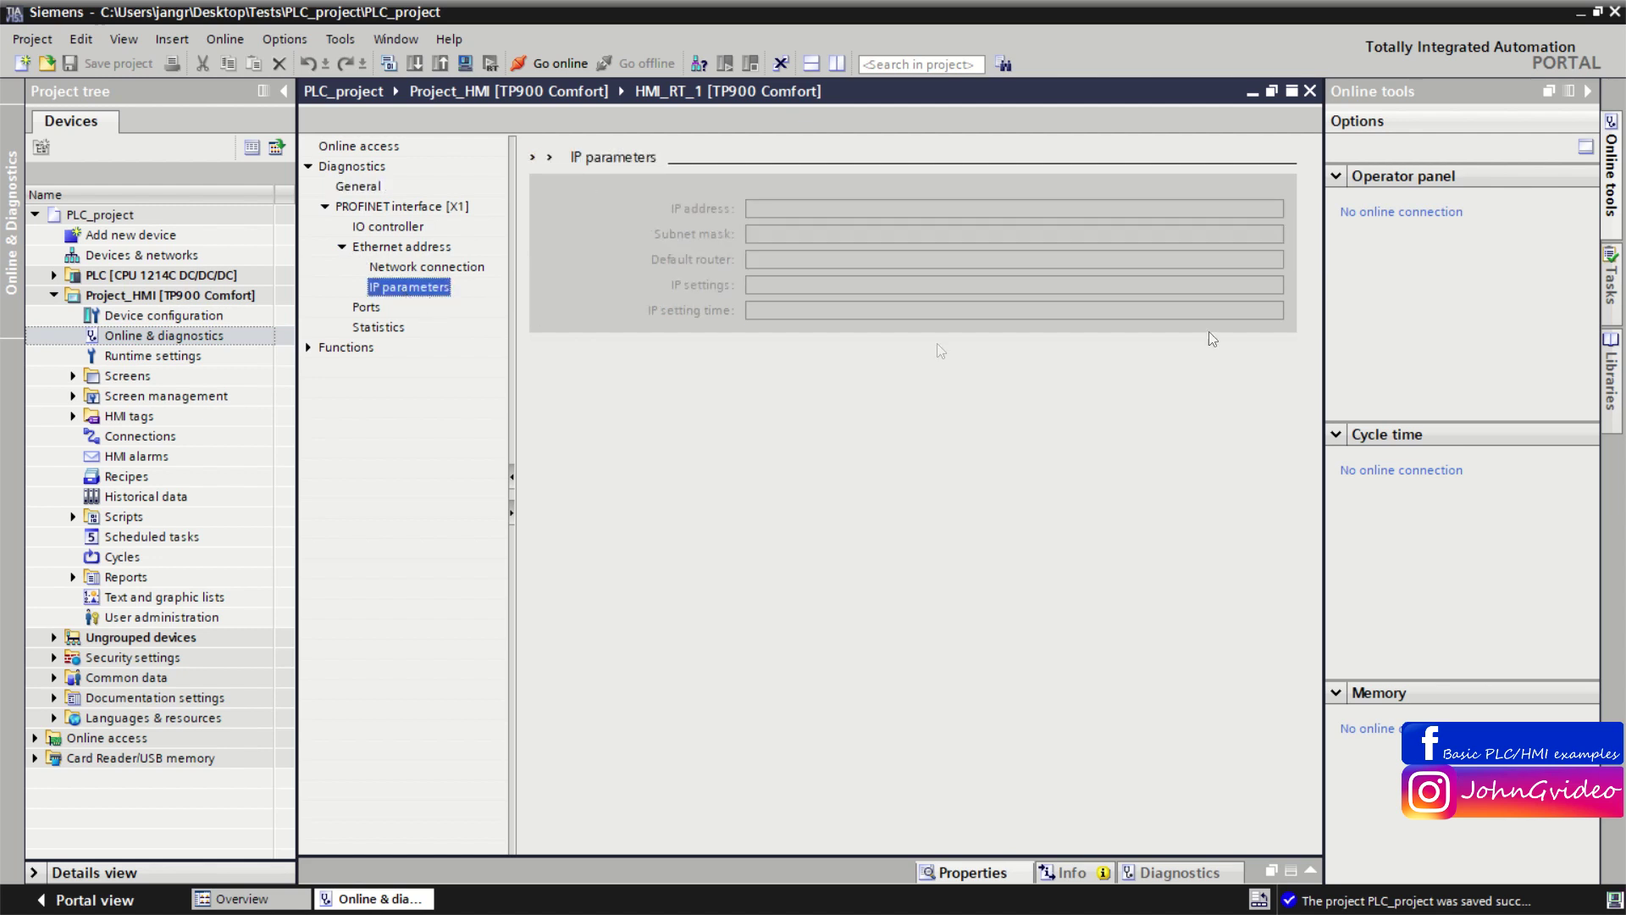
left_click(429, 269)
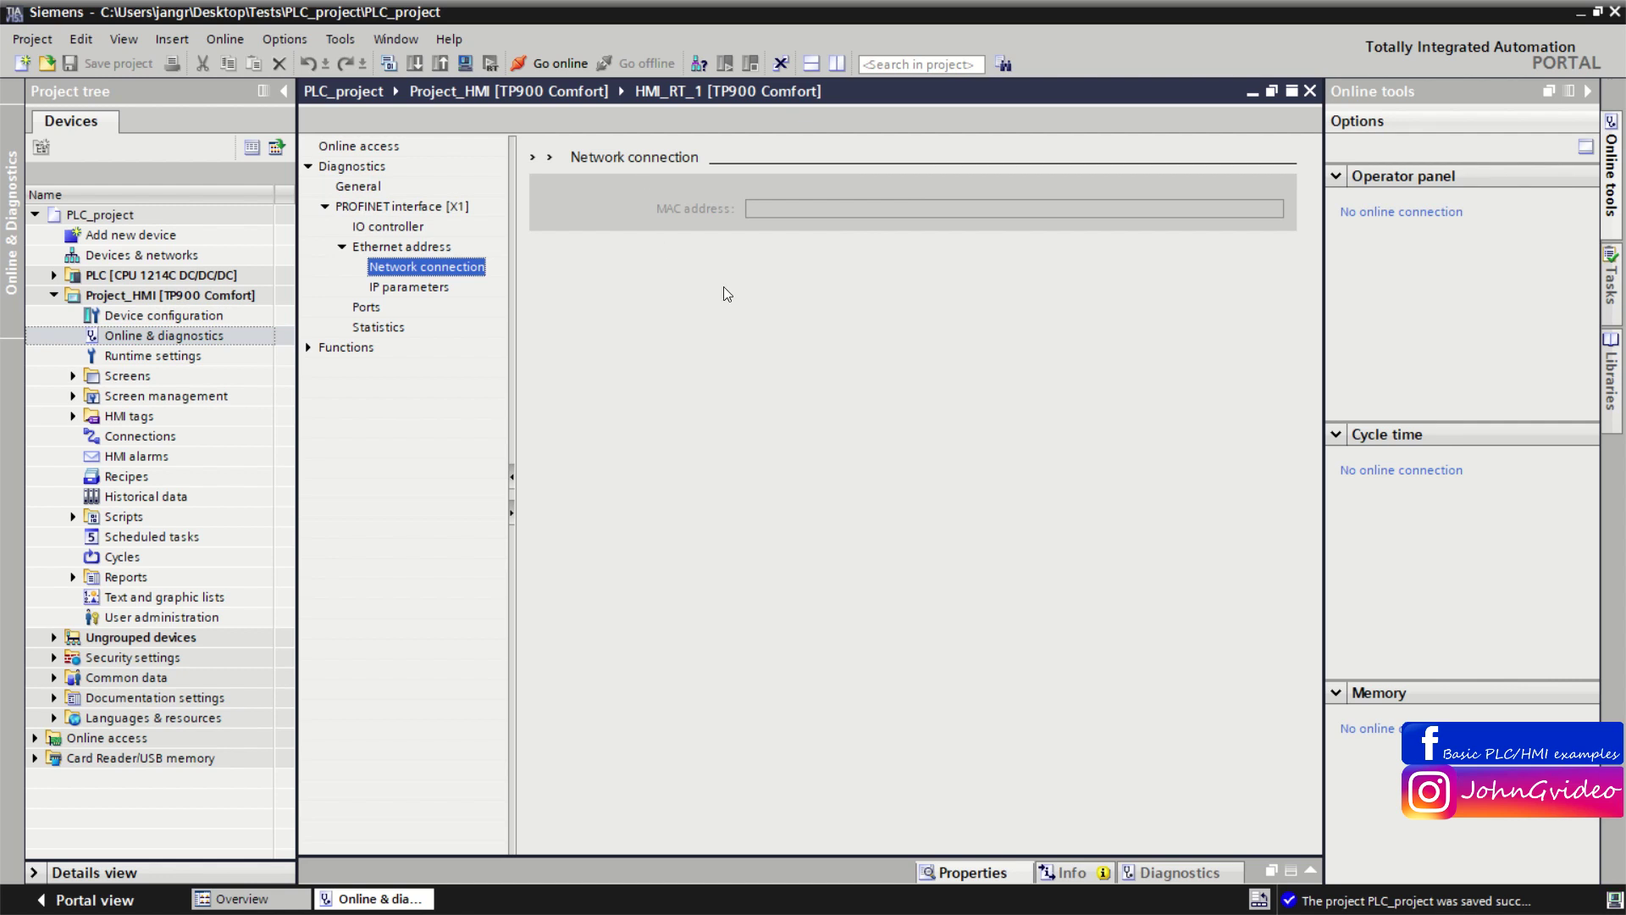
left_click(308, 347)
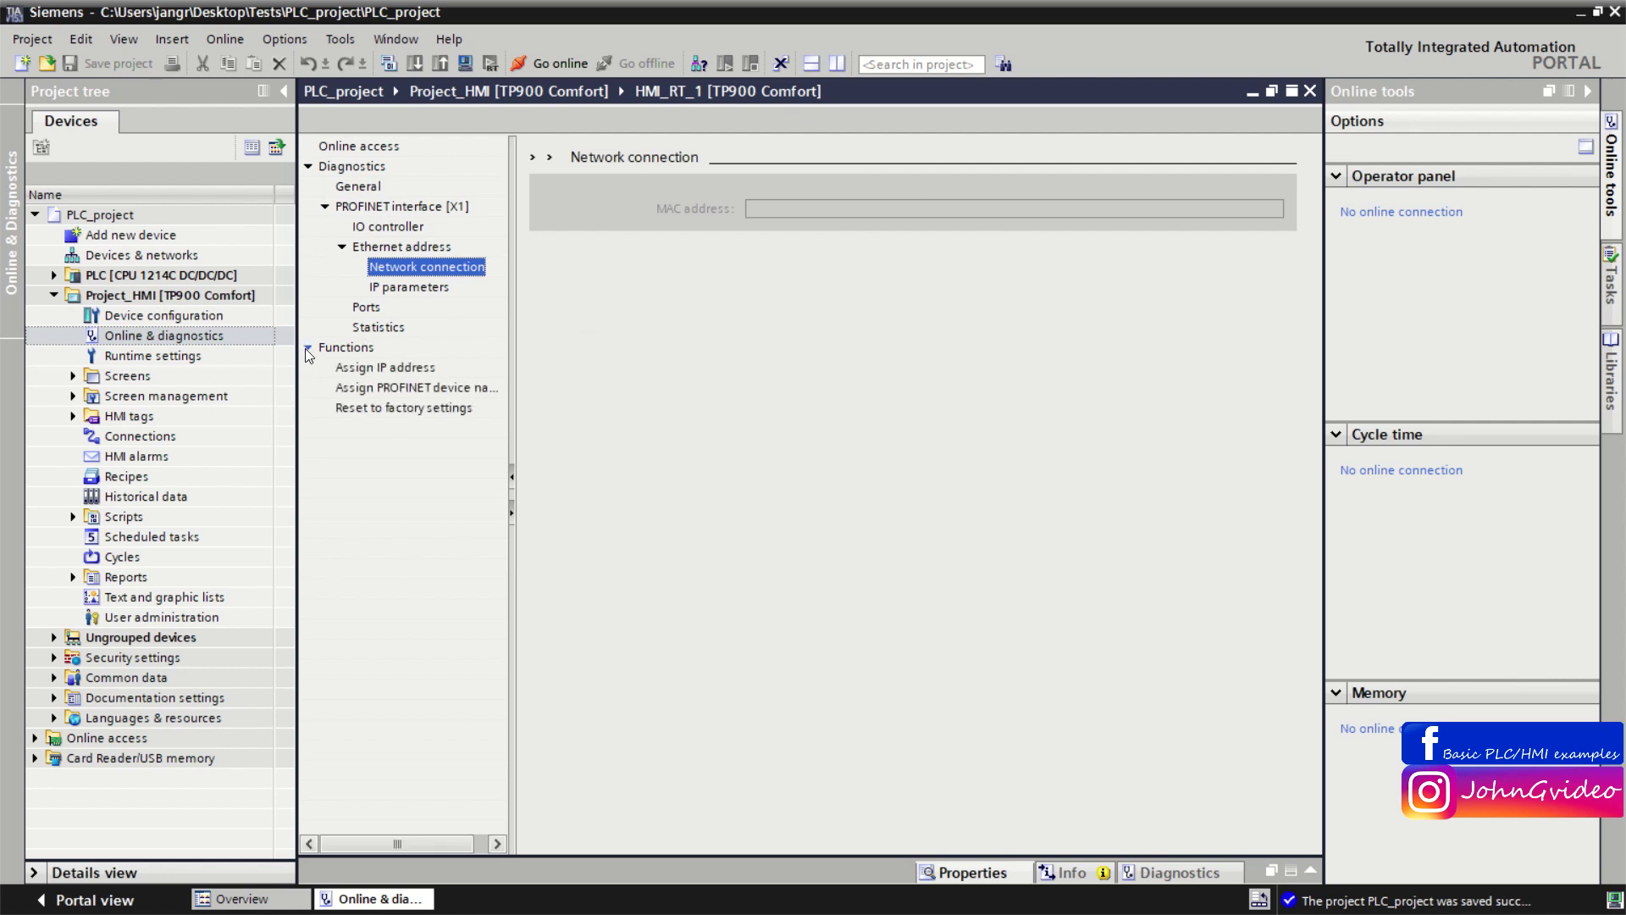
left_click(385, 367)
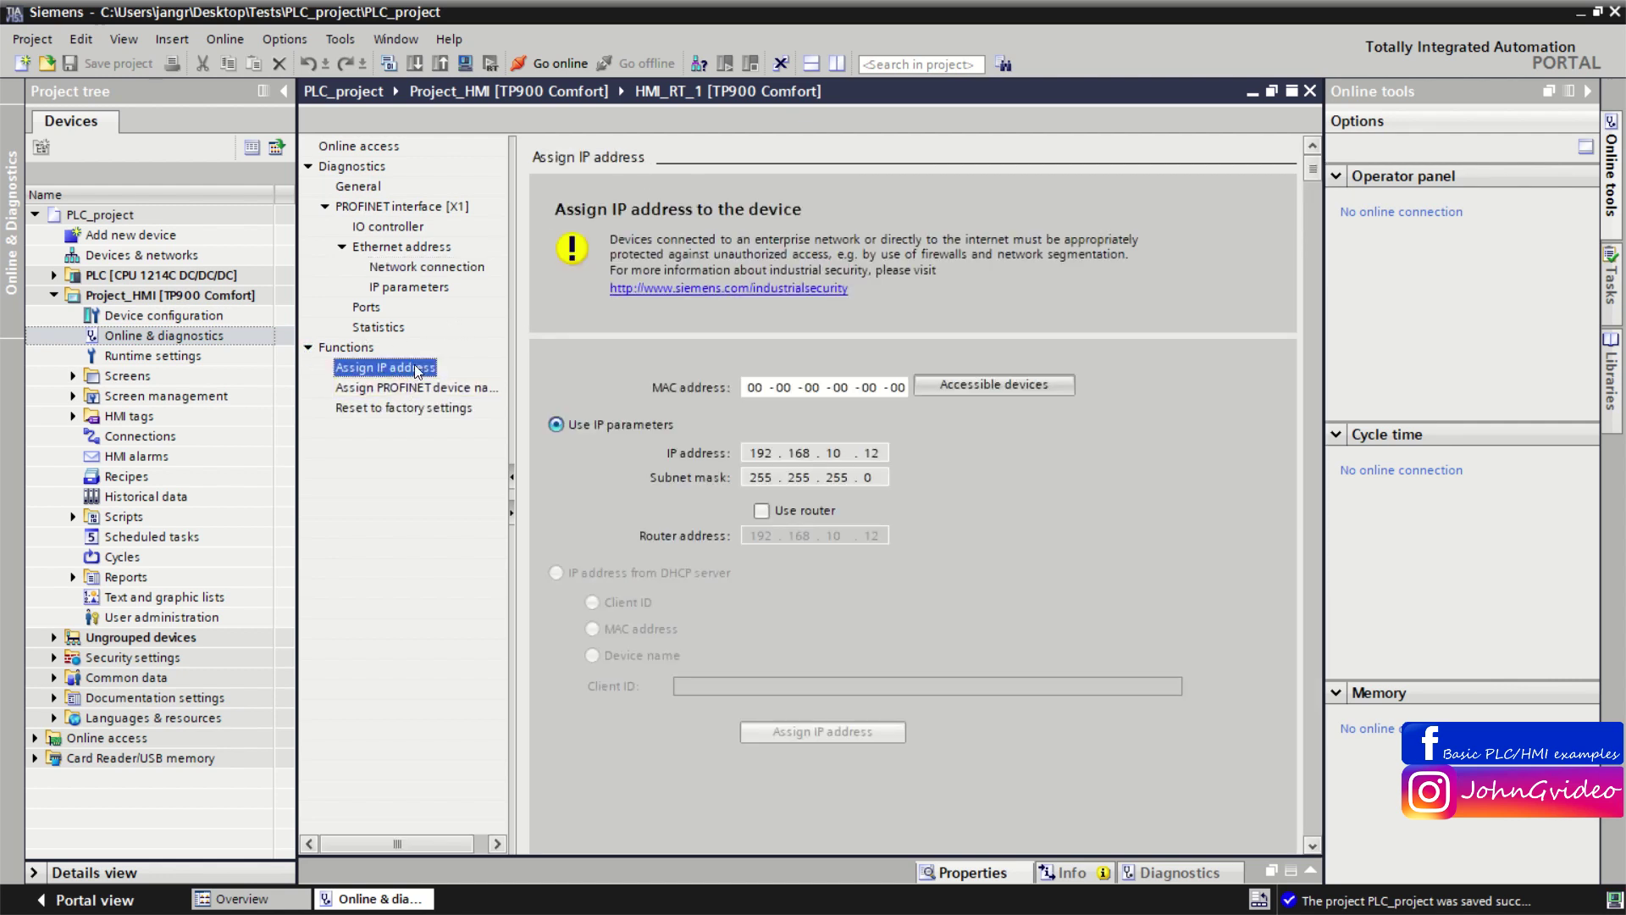
left_click(414, 386)
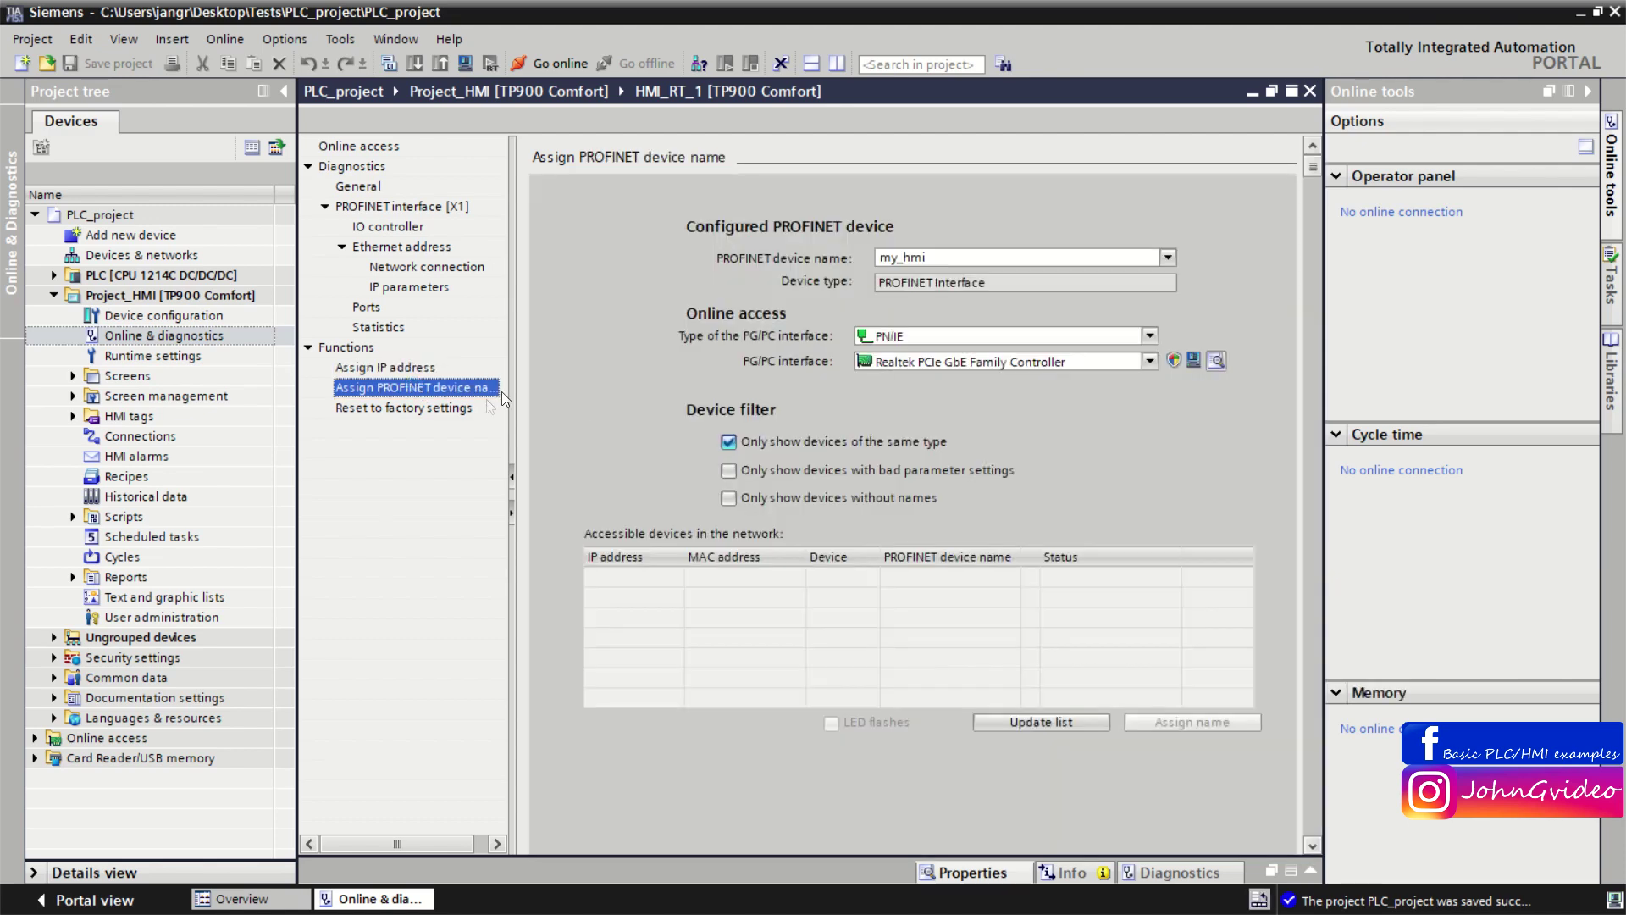
left_click(1311, 91)
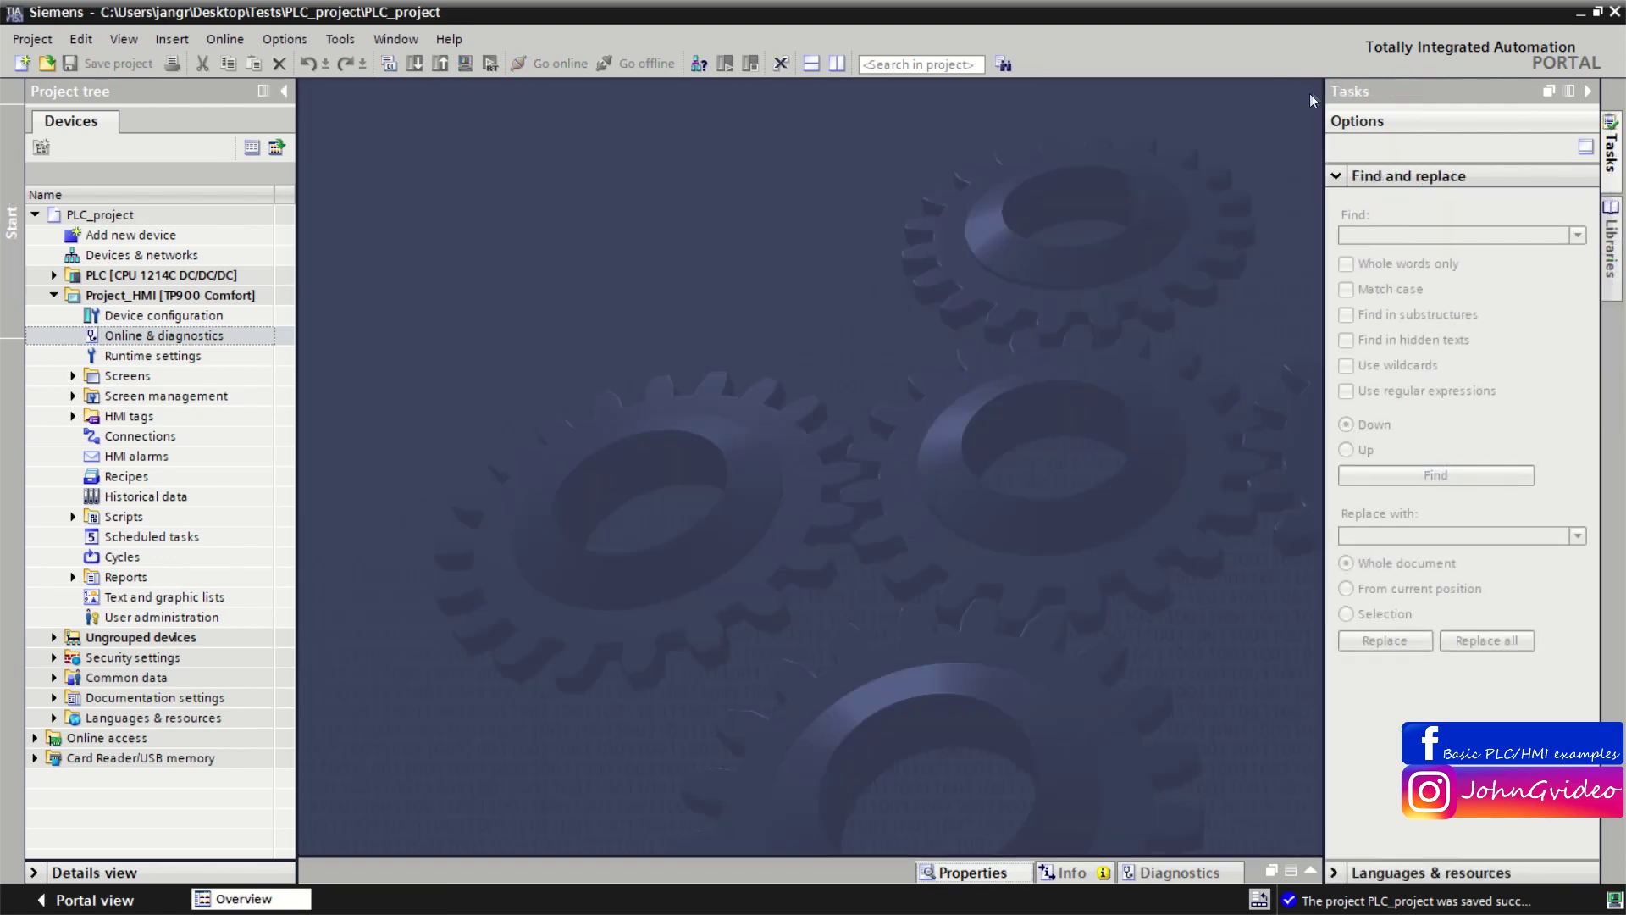
Step: Inspect the General and Alarms pages in the runtime settings of Project_HMI, then close them
left_click(152, 337)
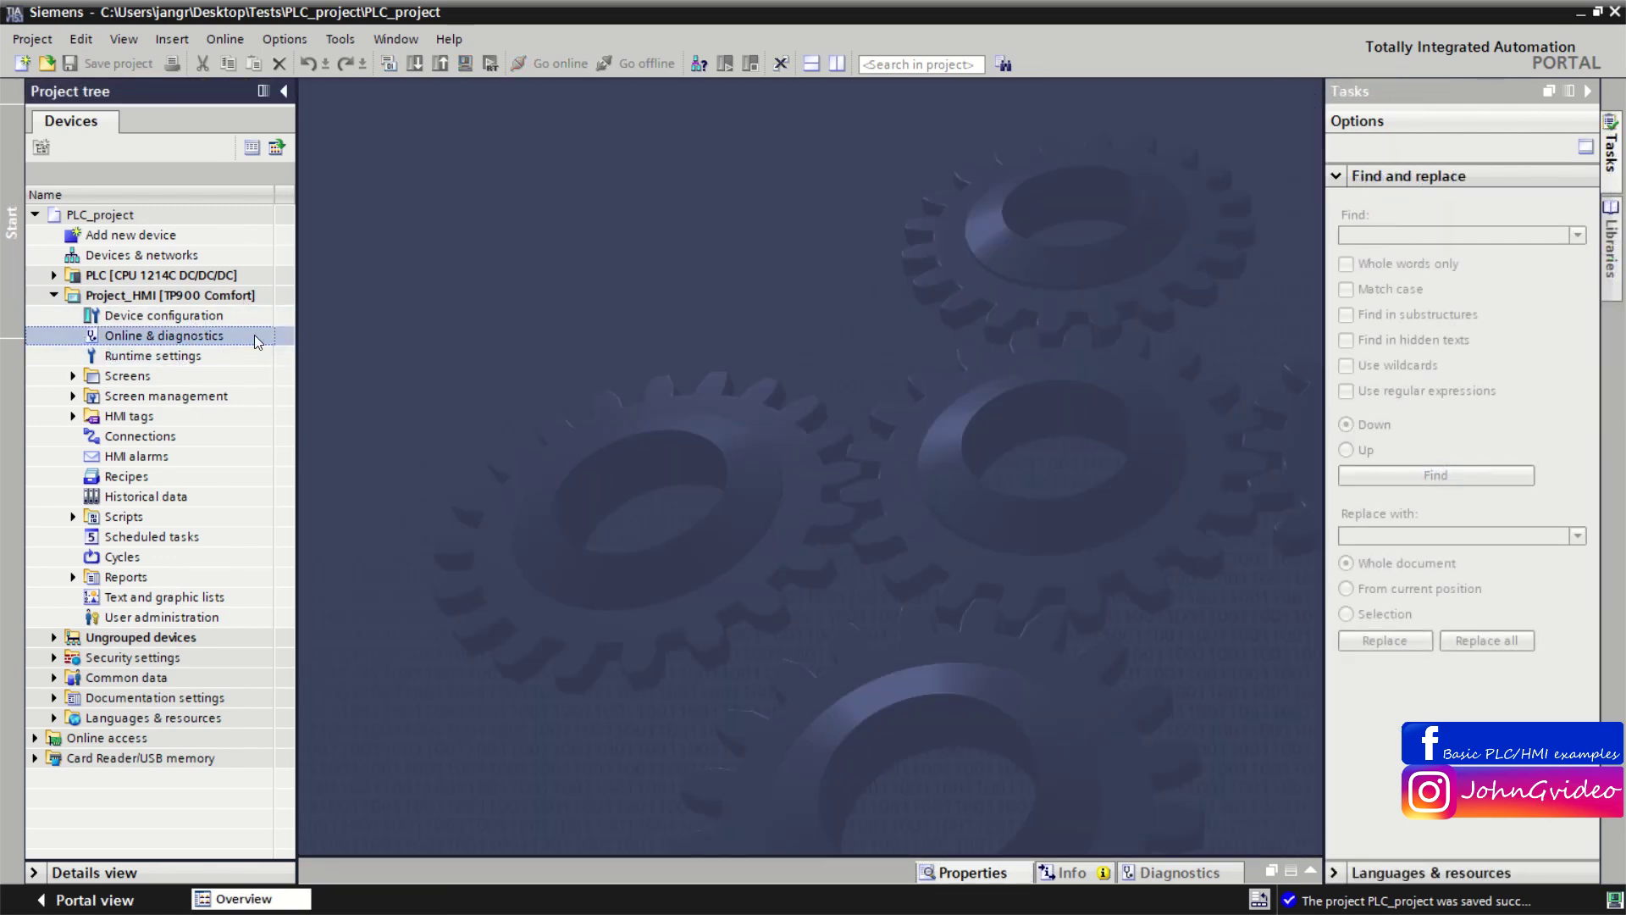
left_click(171, 358)
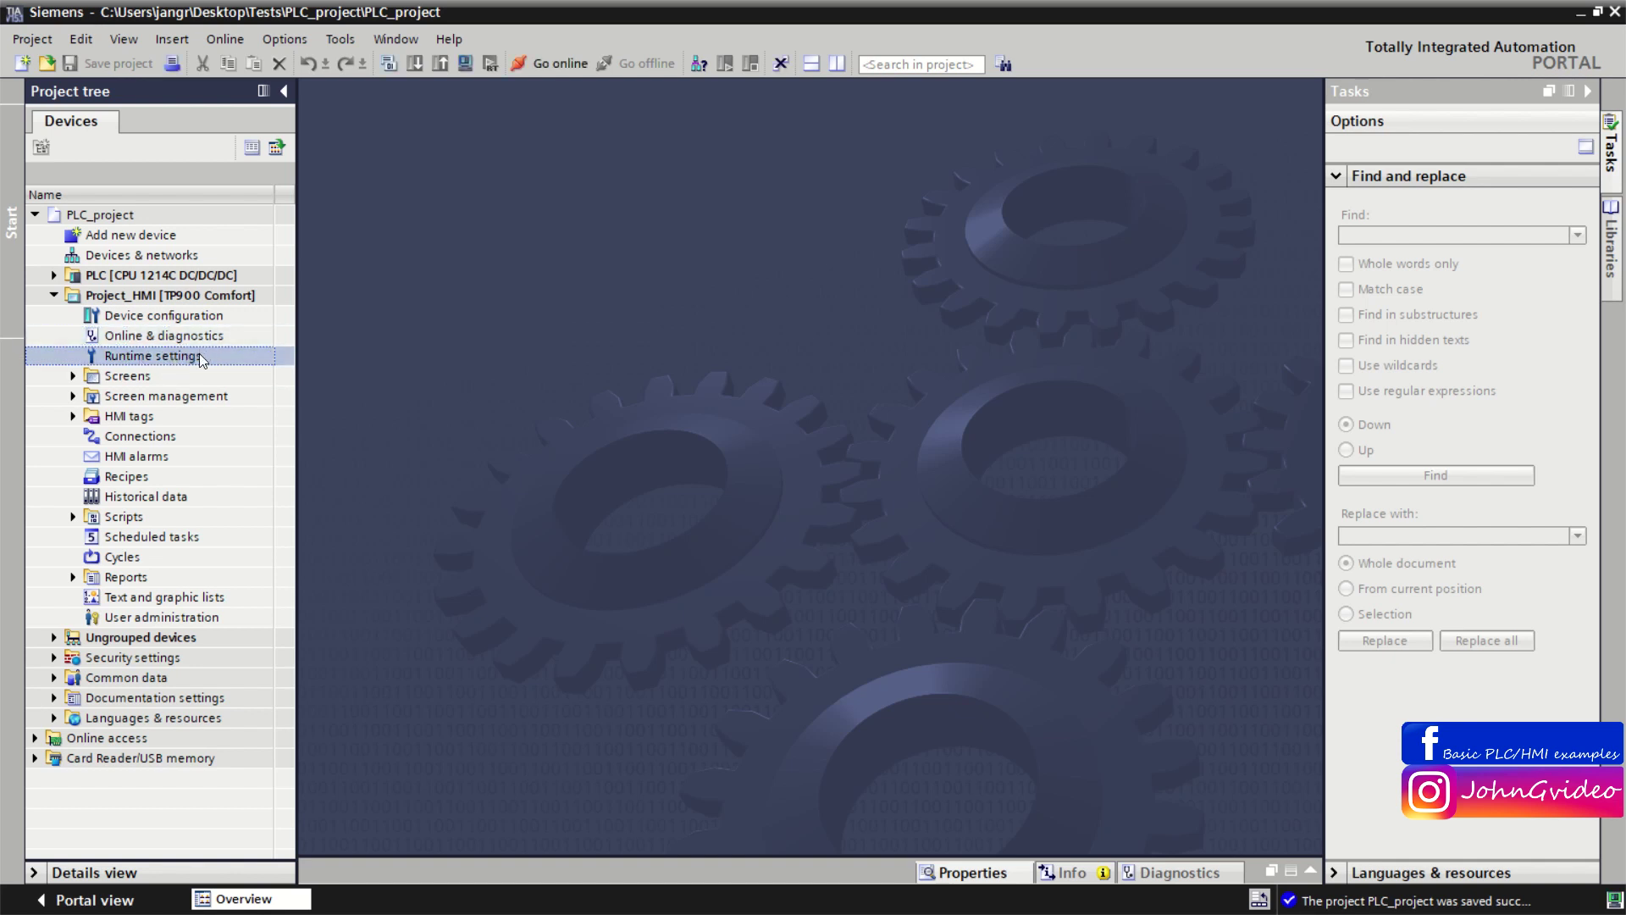
double_click(204, 354)
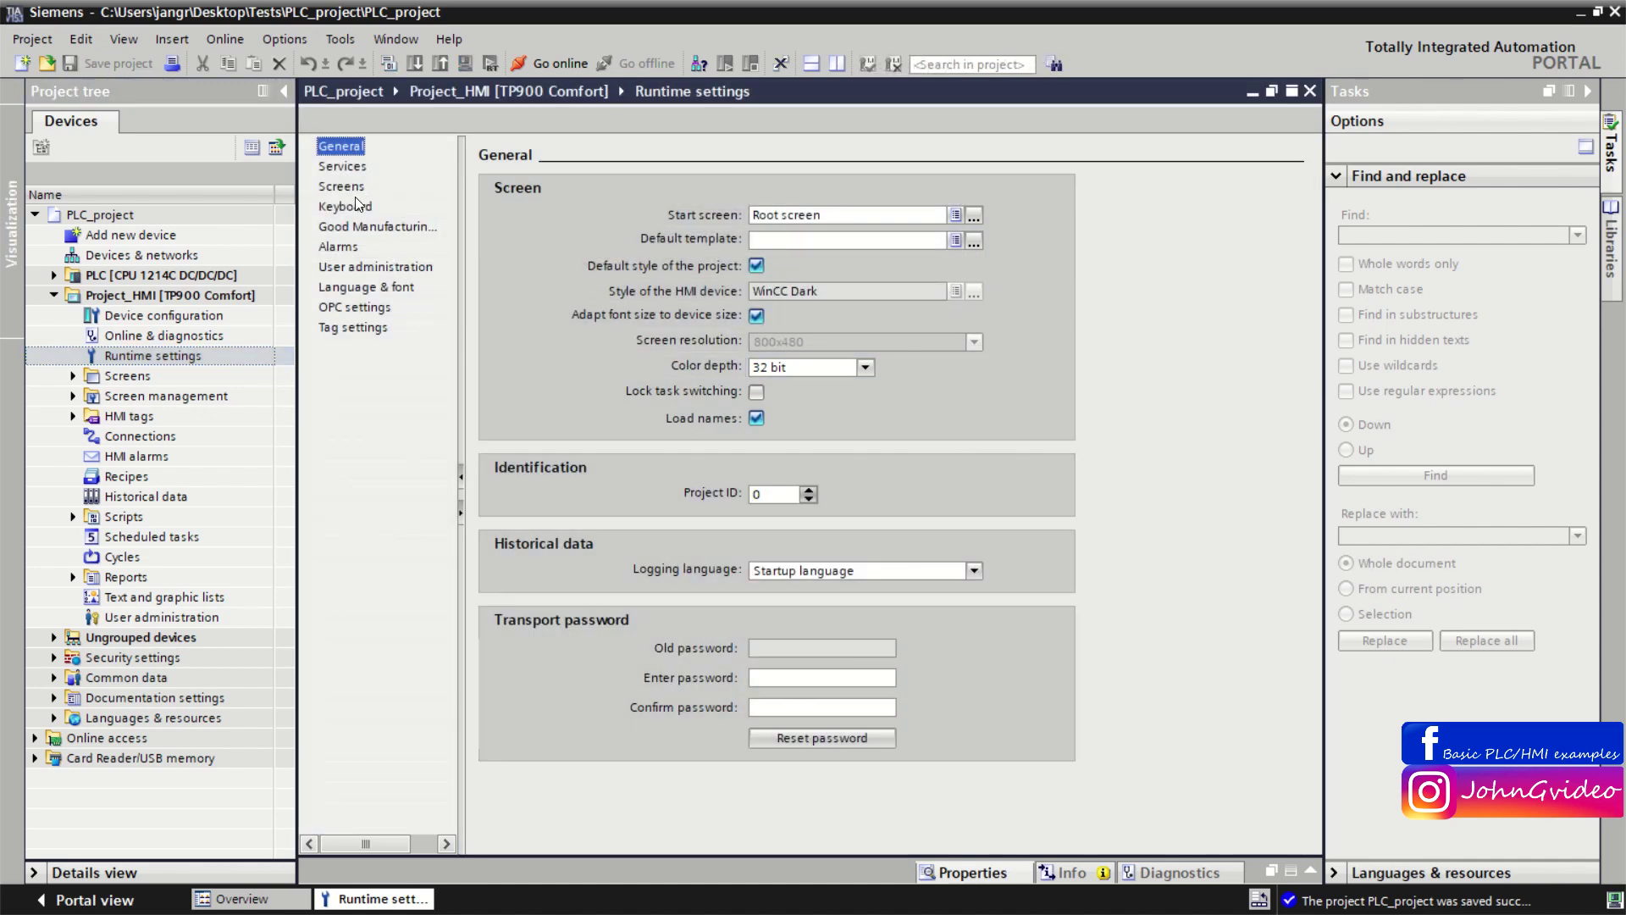
left_click(347, 247)
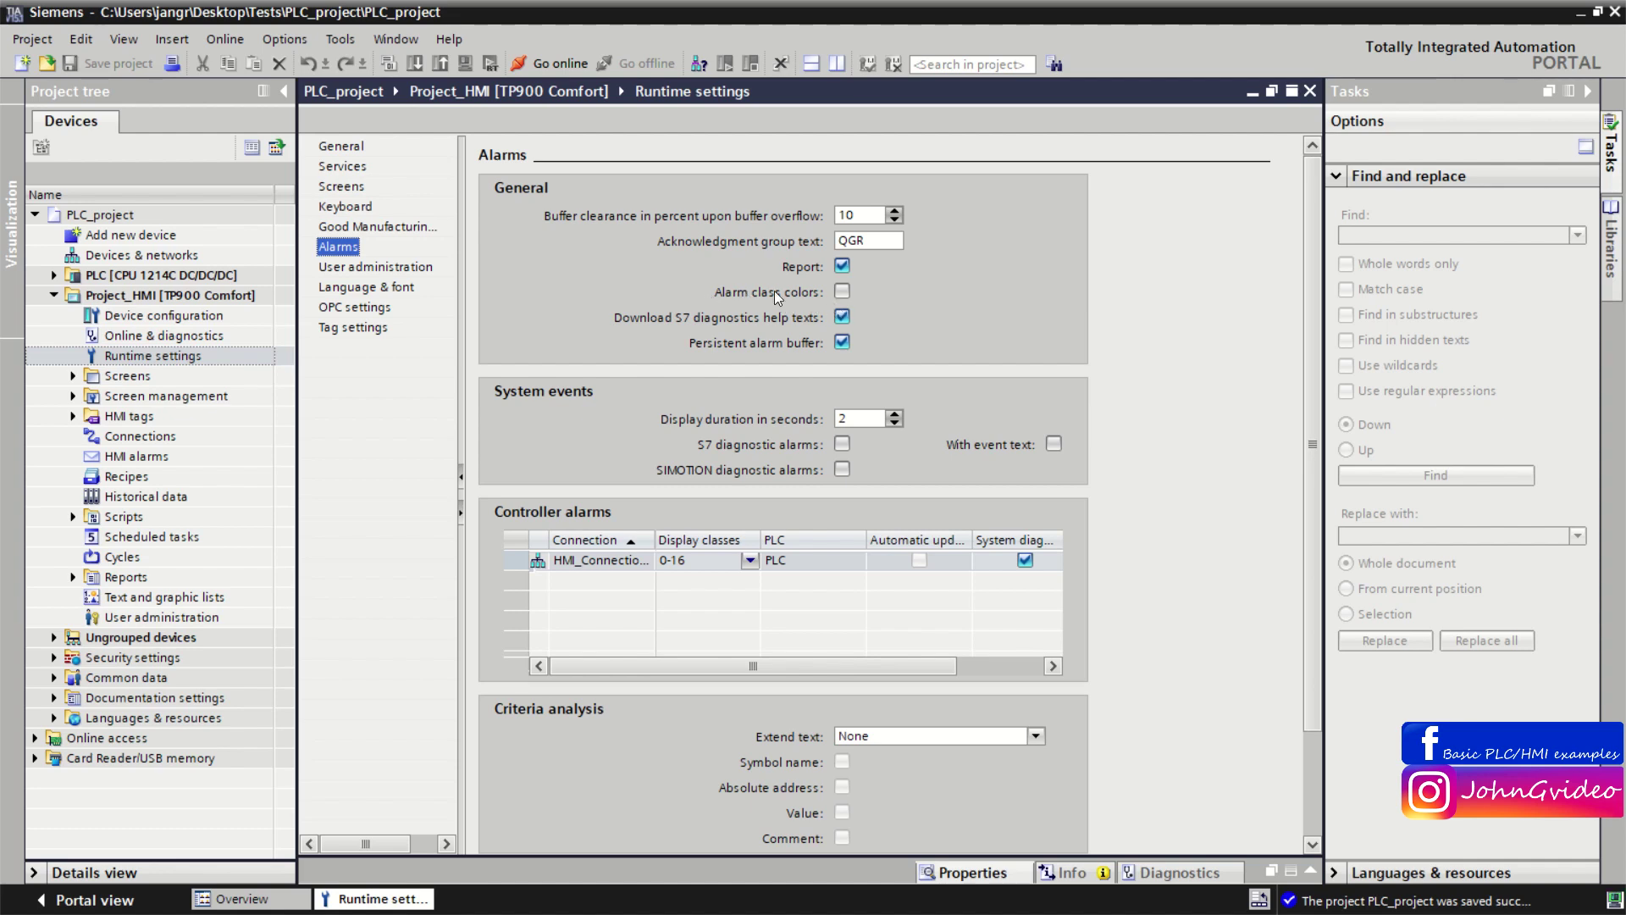
left_click(1310, 91)
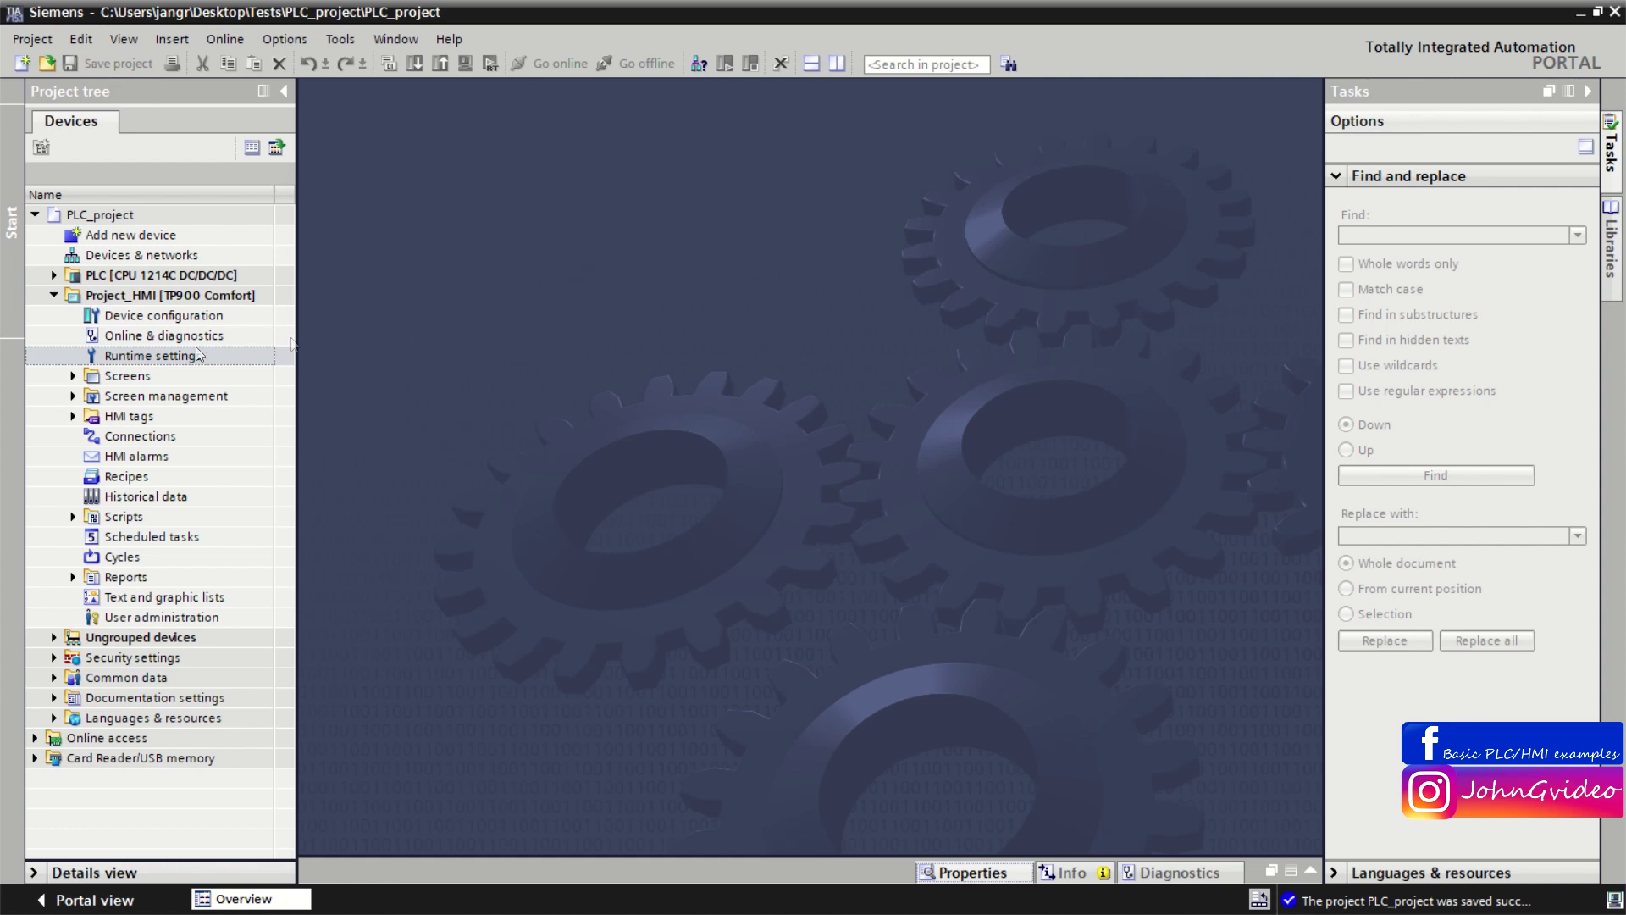
Step: Open the Root screen of Project_HMI with the task pane collapsed and delete its default welcome text
left_click(73, 375)
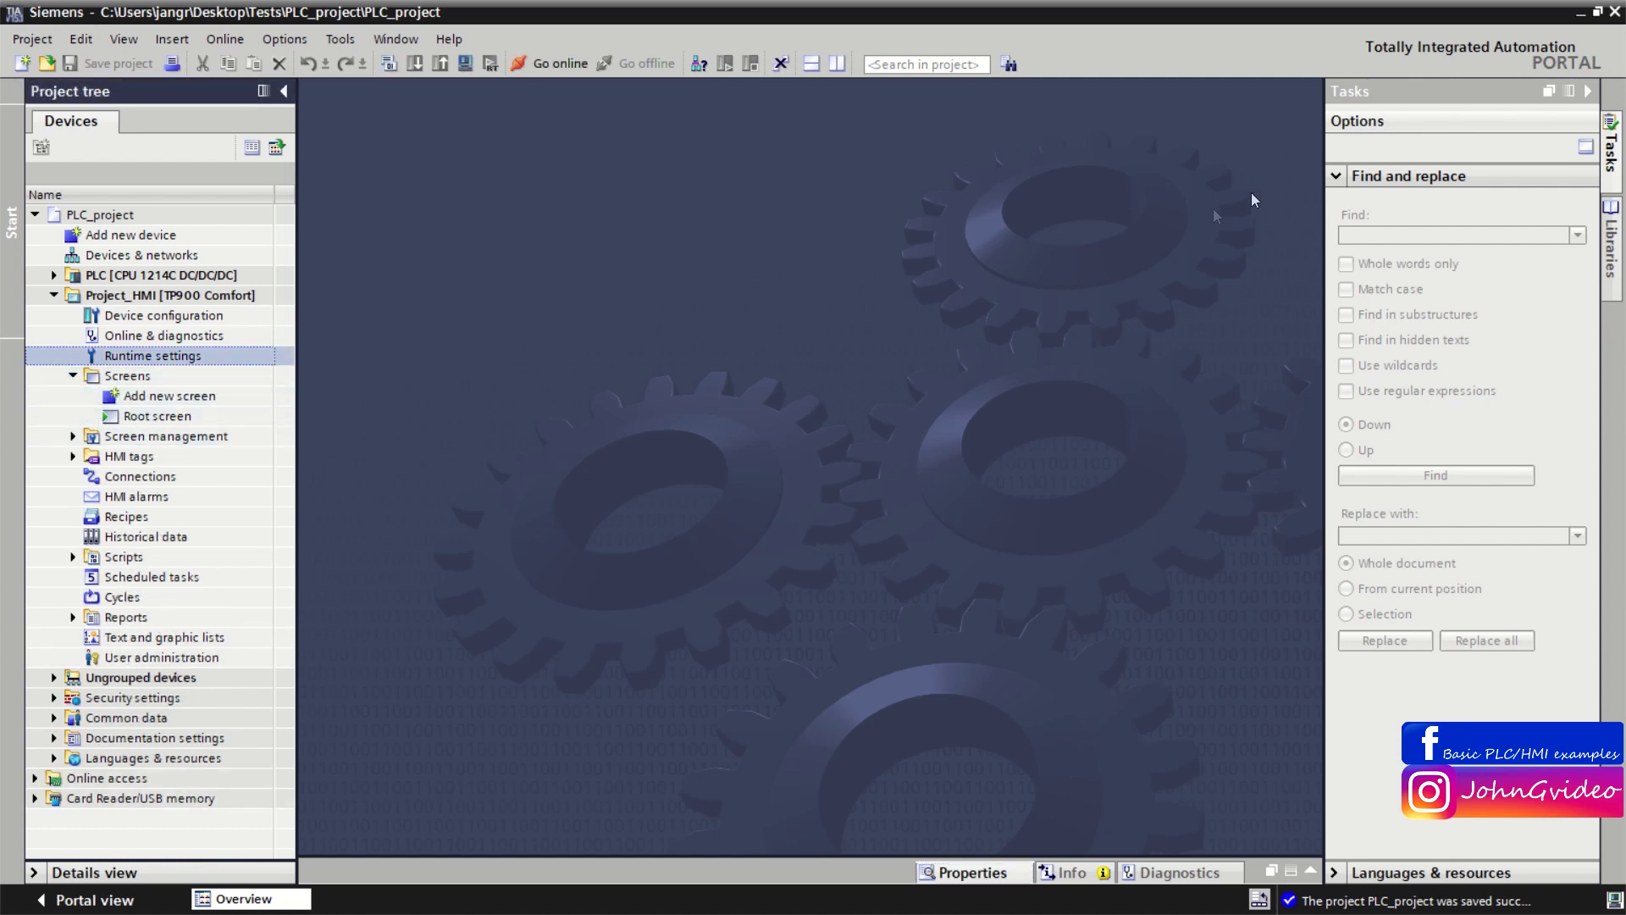
left_click(1588, 91)
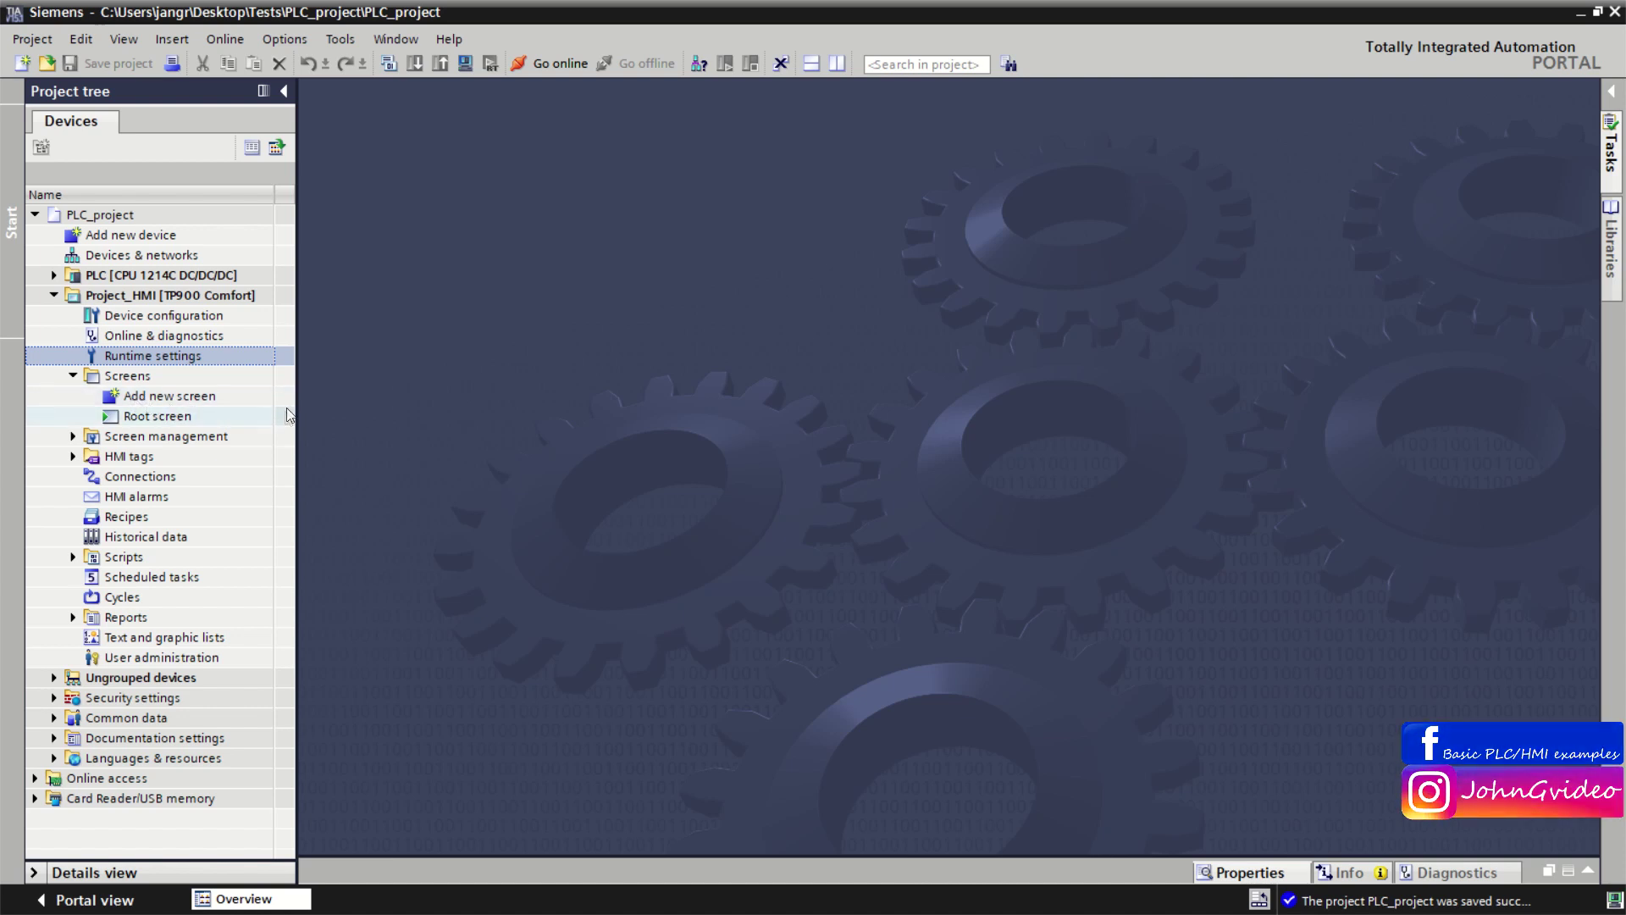
double_click(158, 416)
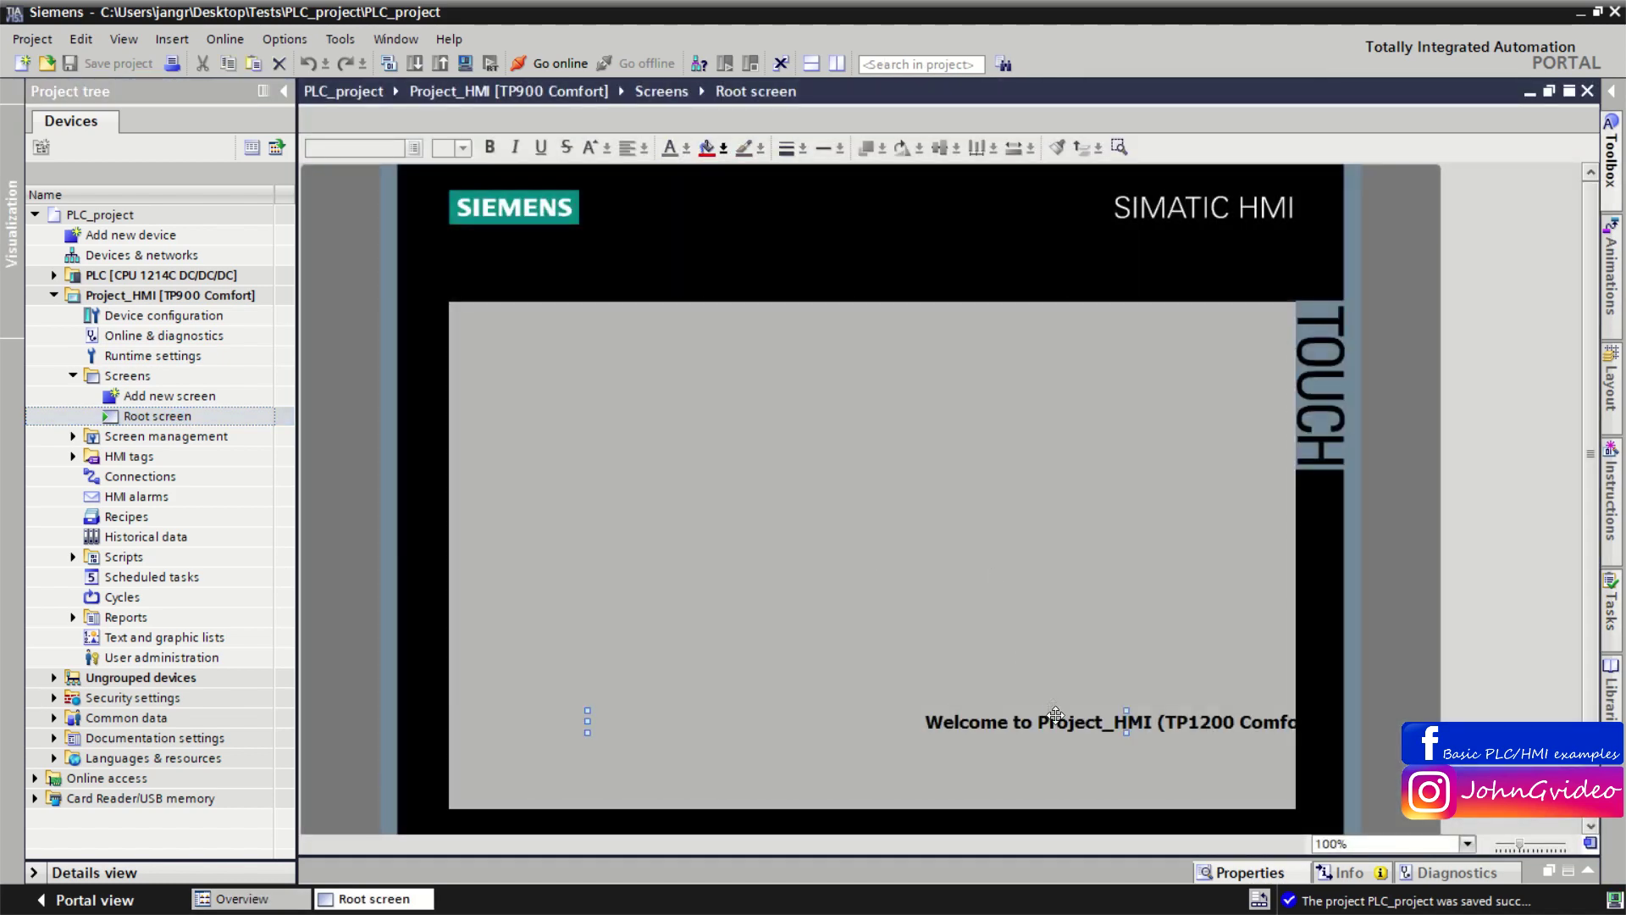
key("Delete")
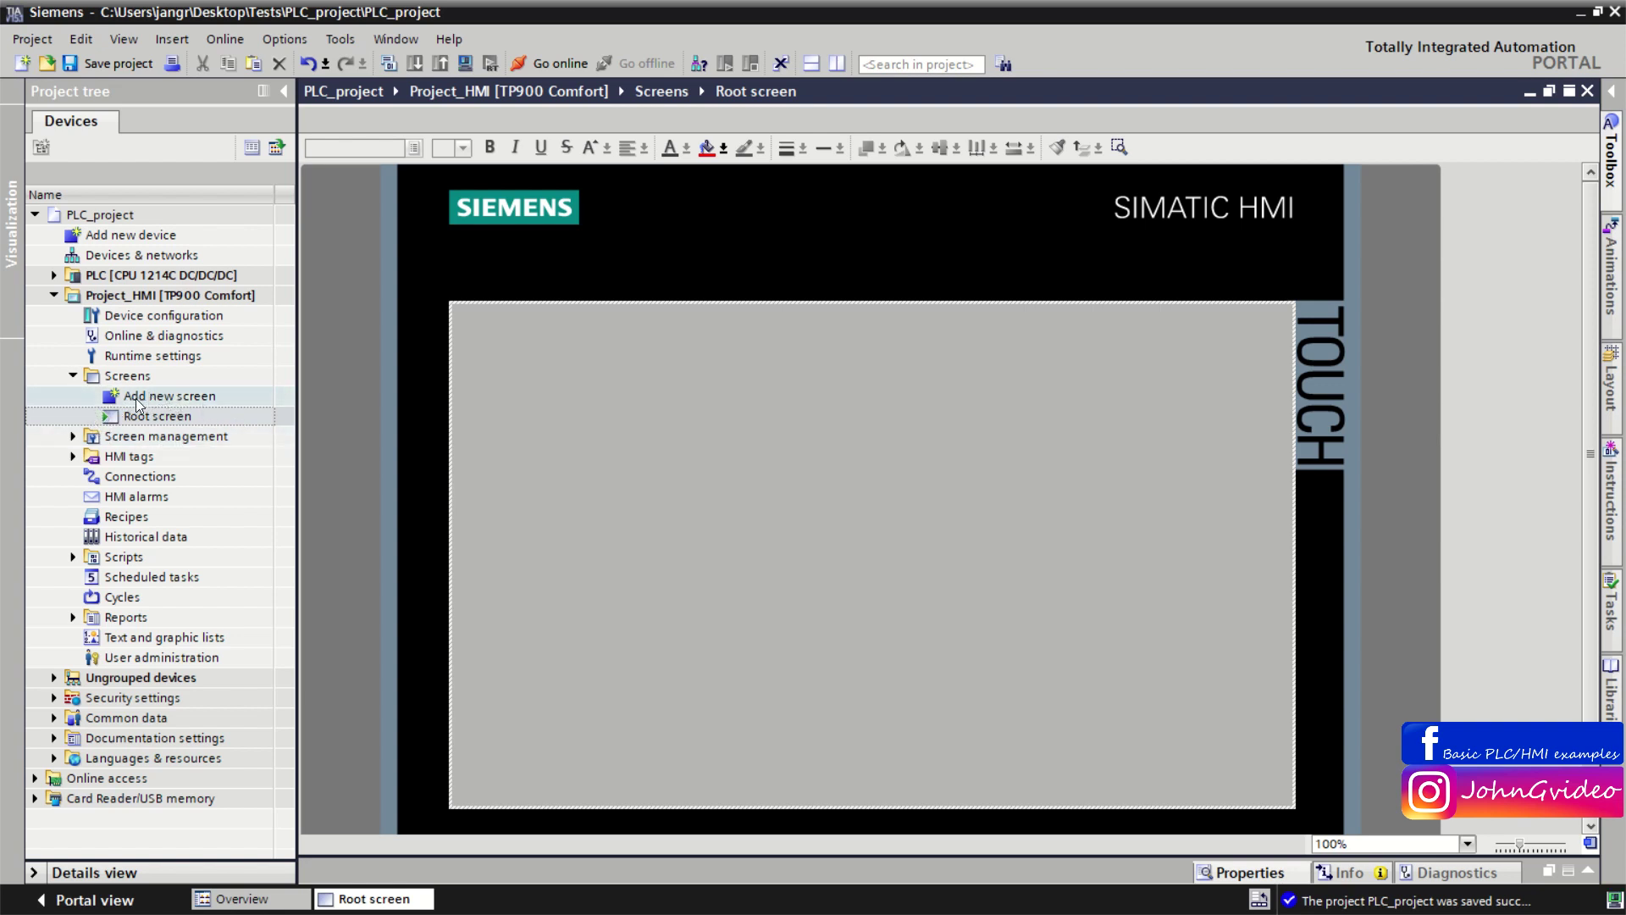
scroll(1065, 457, "down", 3)
scroll(1067, 465, "up", 3)
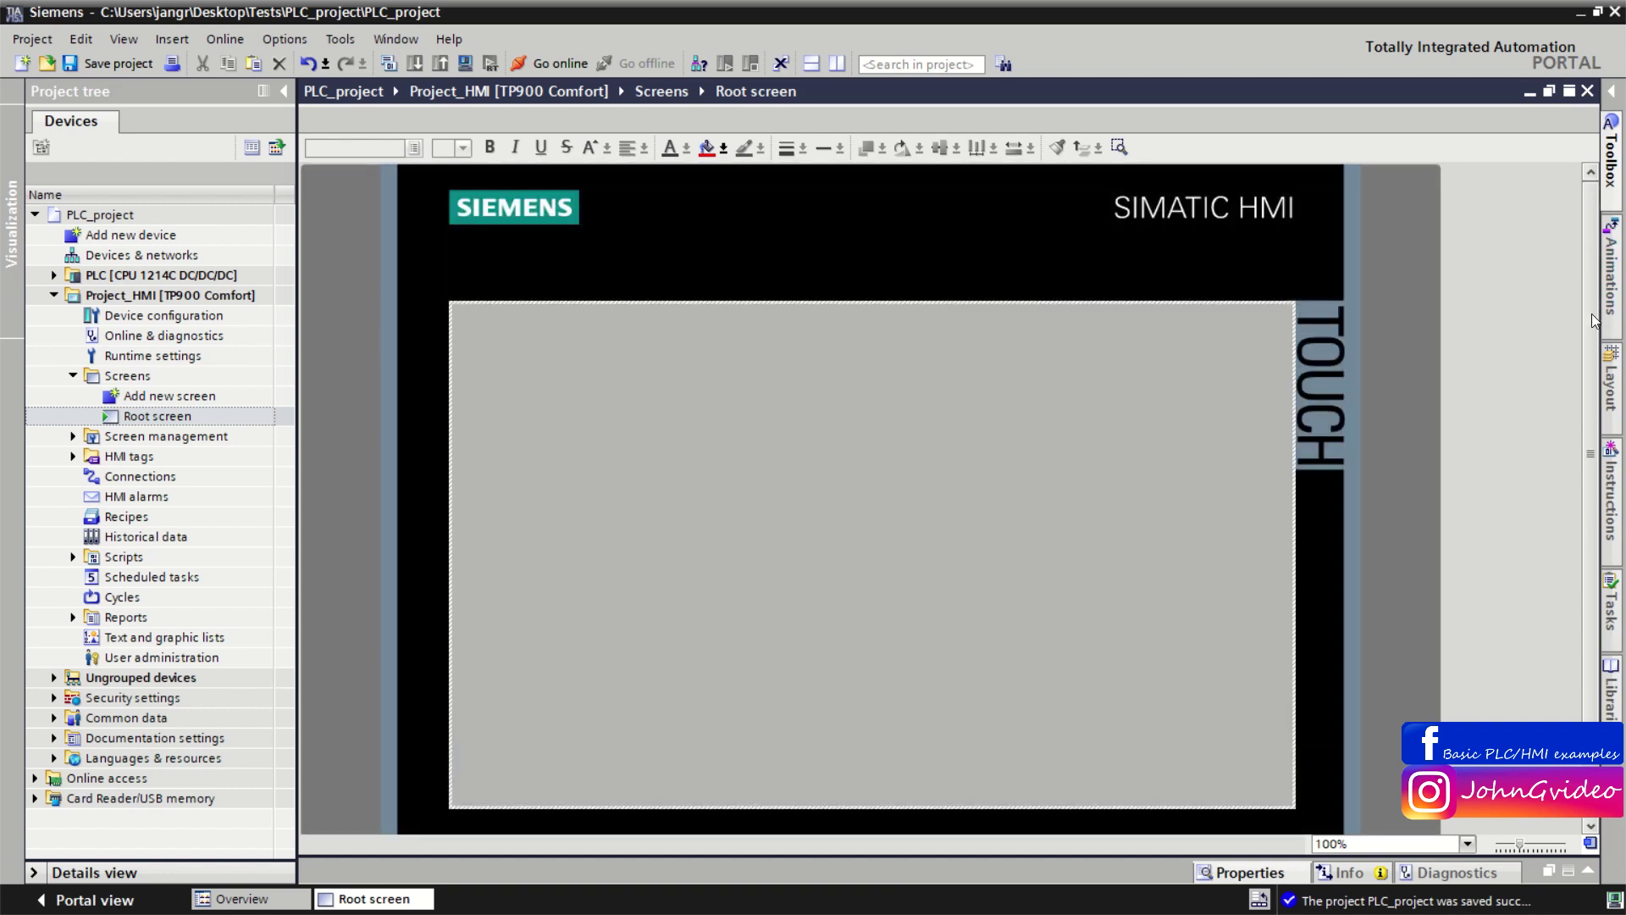
scroll(1408, 333, "down", 1)
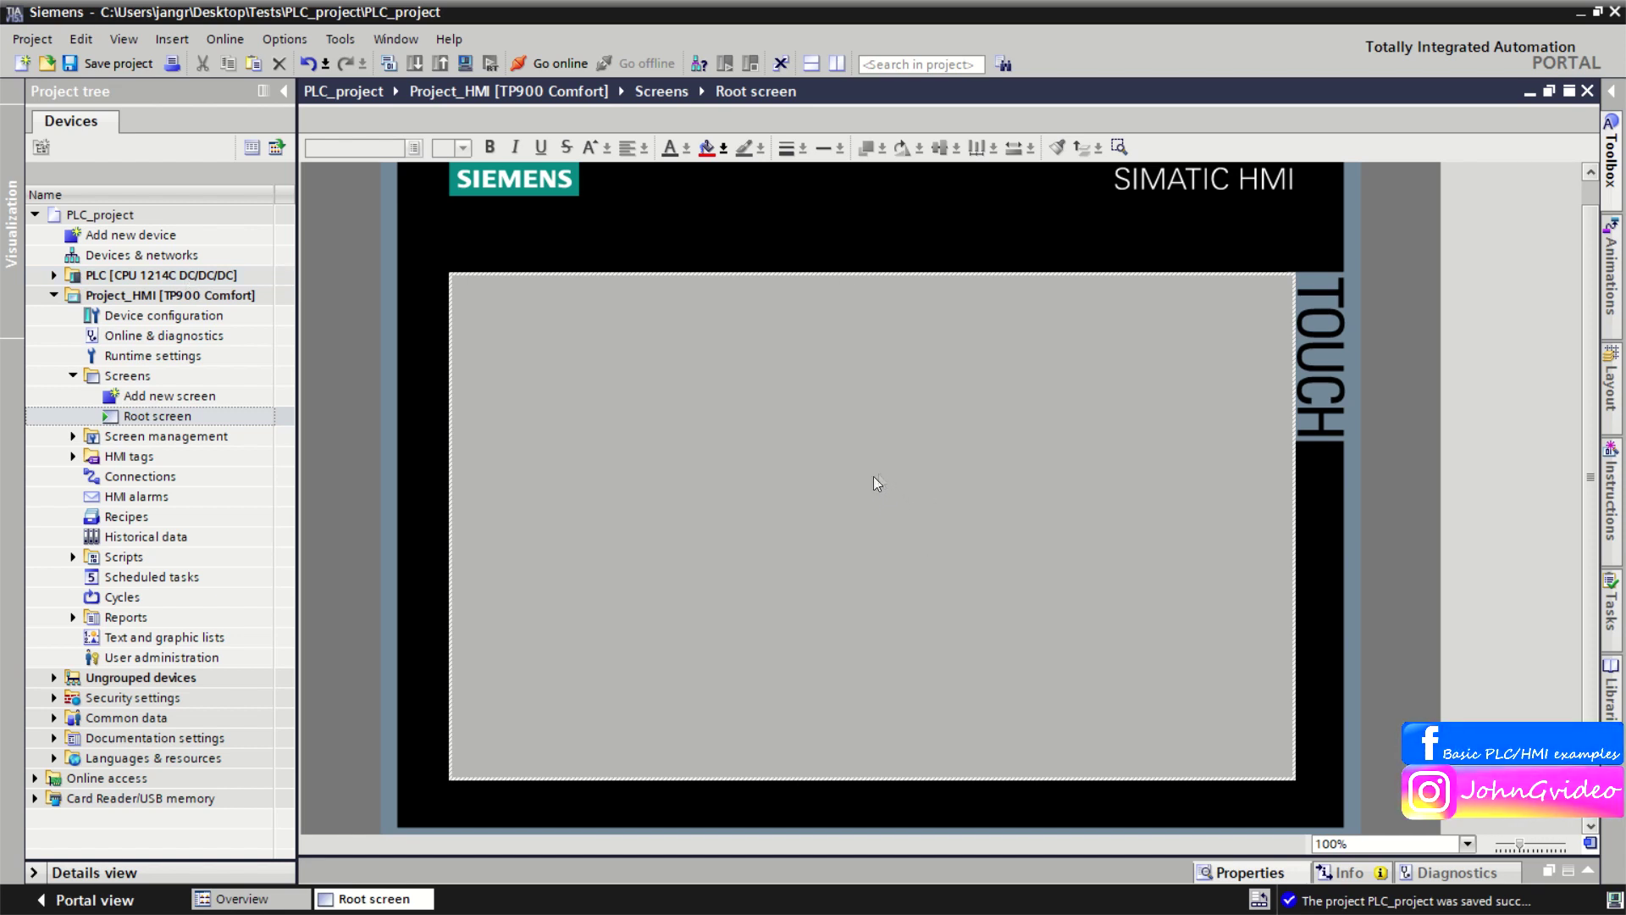
Step: Look through the Screen management folder of Project_HMI, including its templates, slide-in screens and global screen
left_click(73, 375)
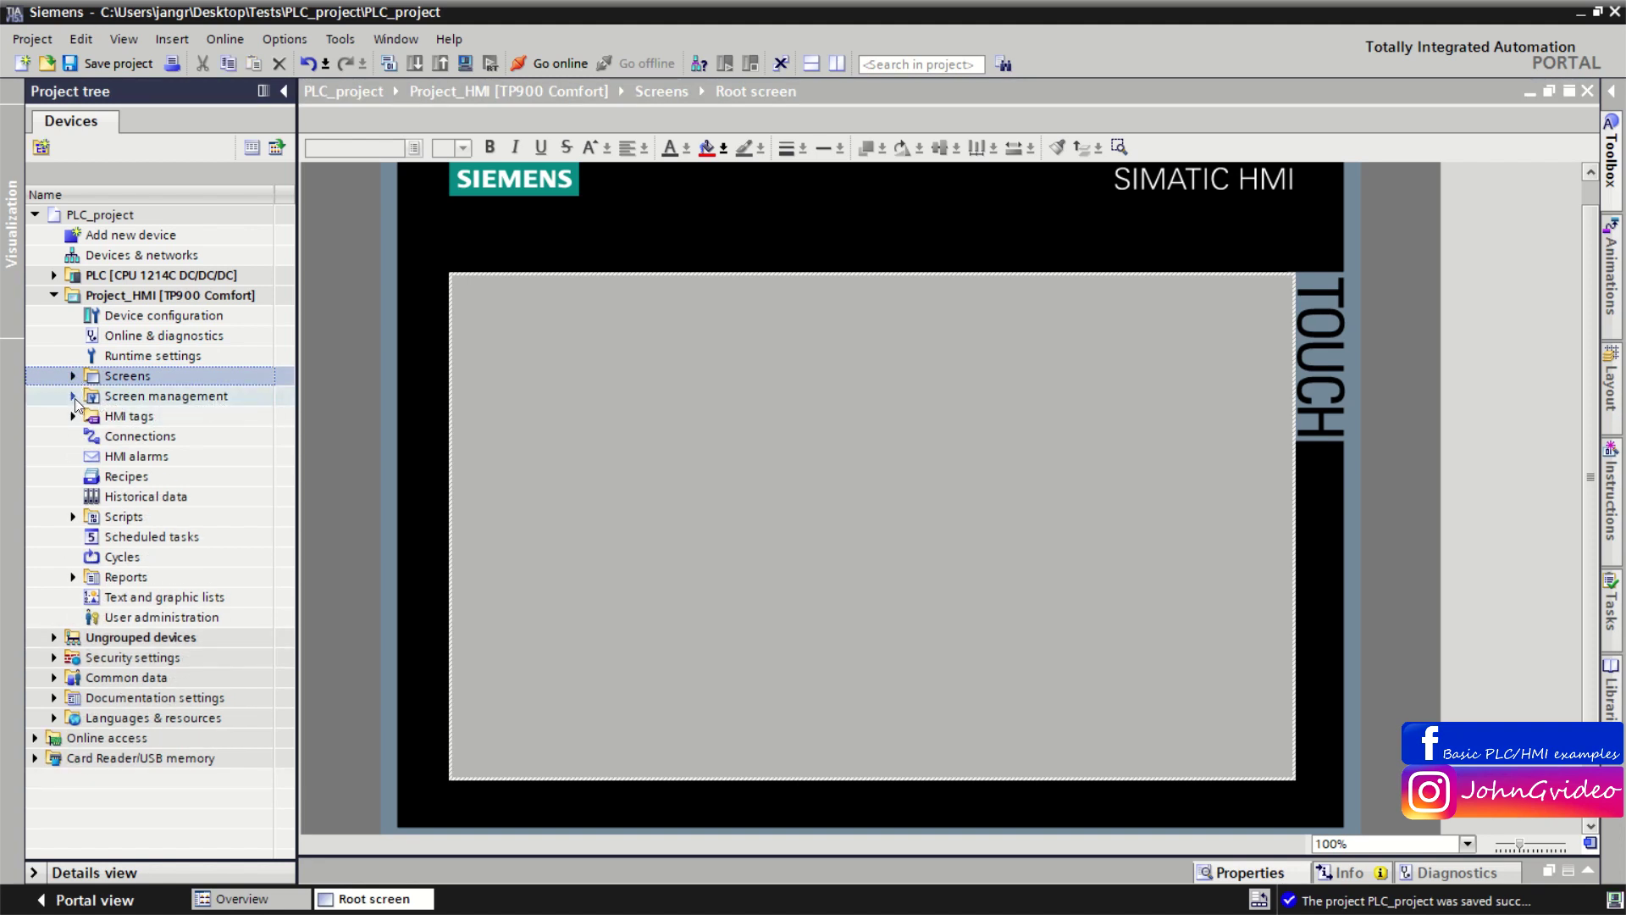
left_click(73, 396)
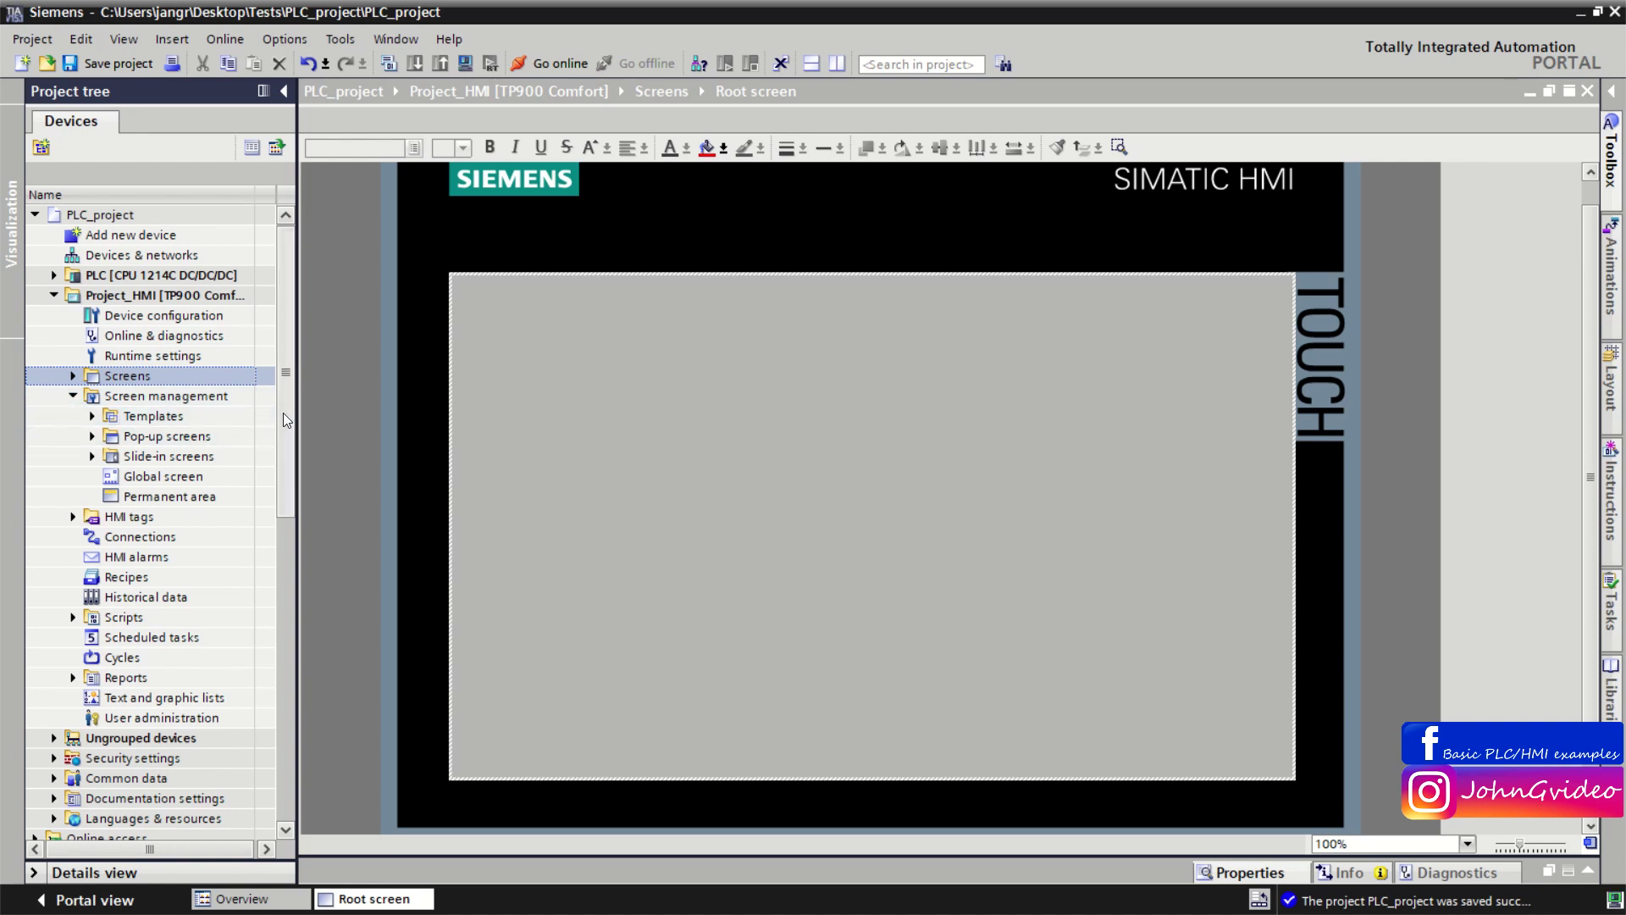
left_click(172, 421)
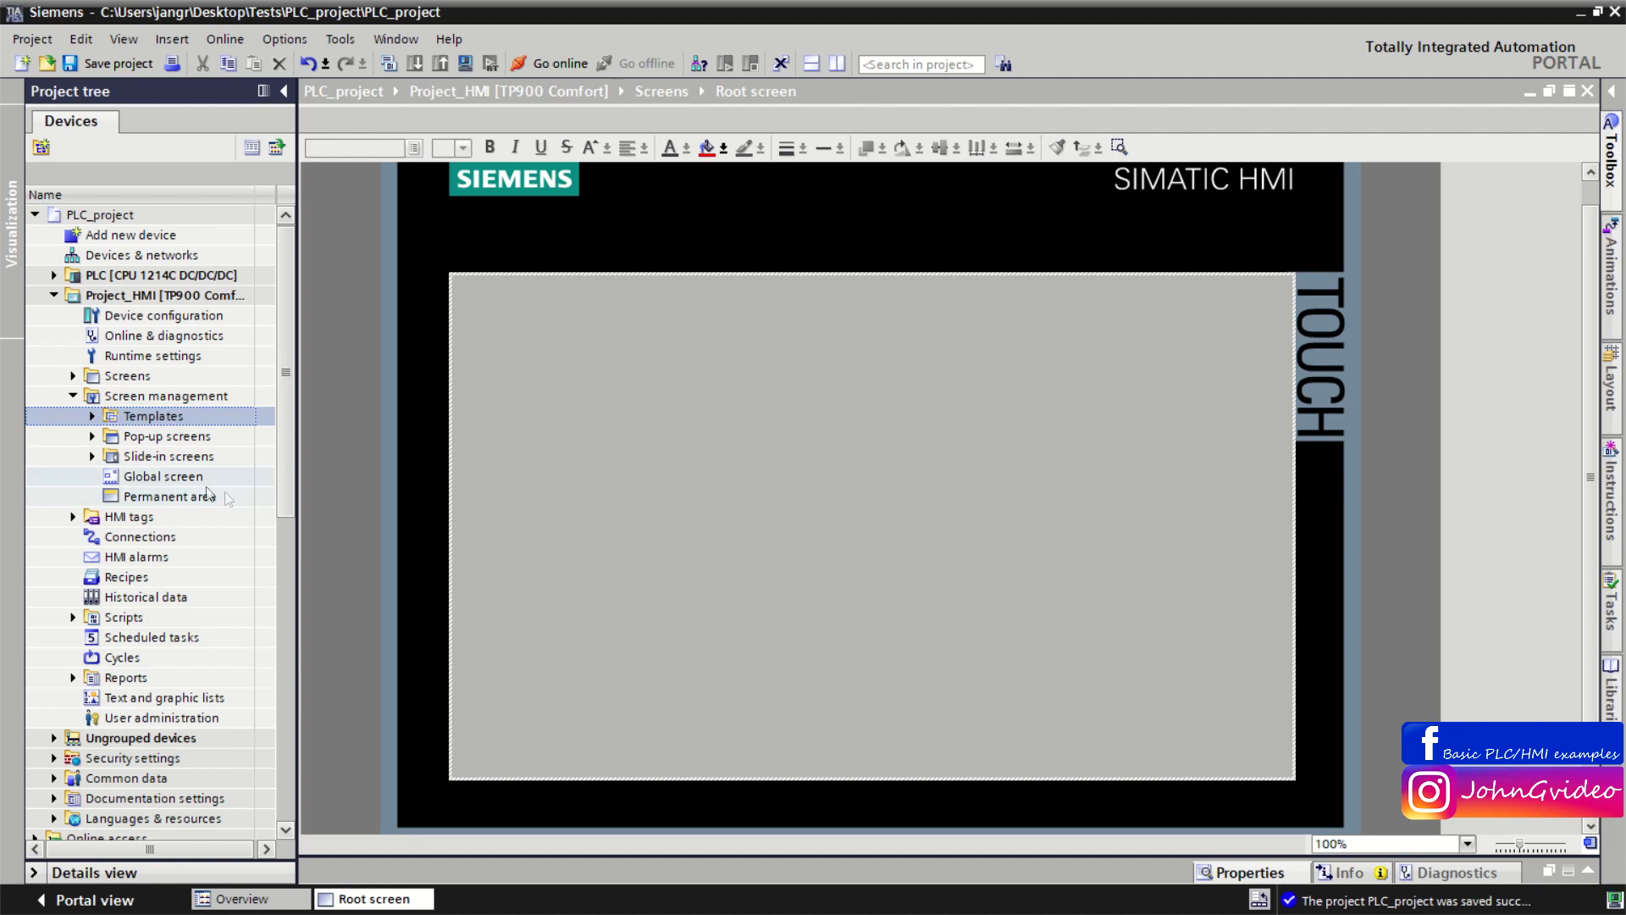
left_click(135, 455)
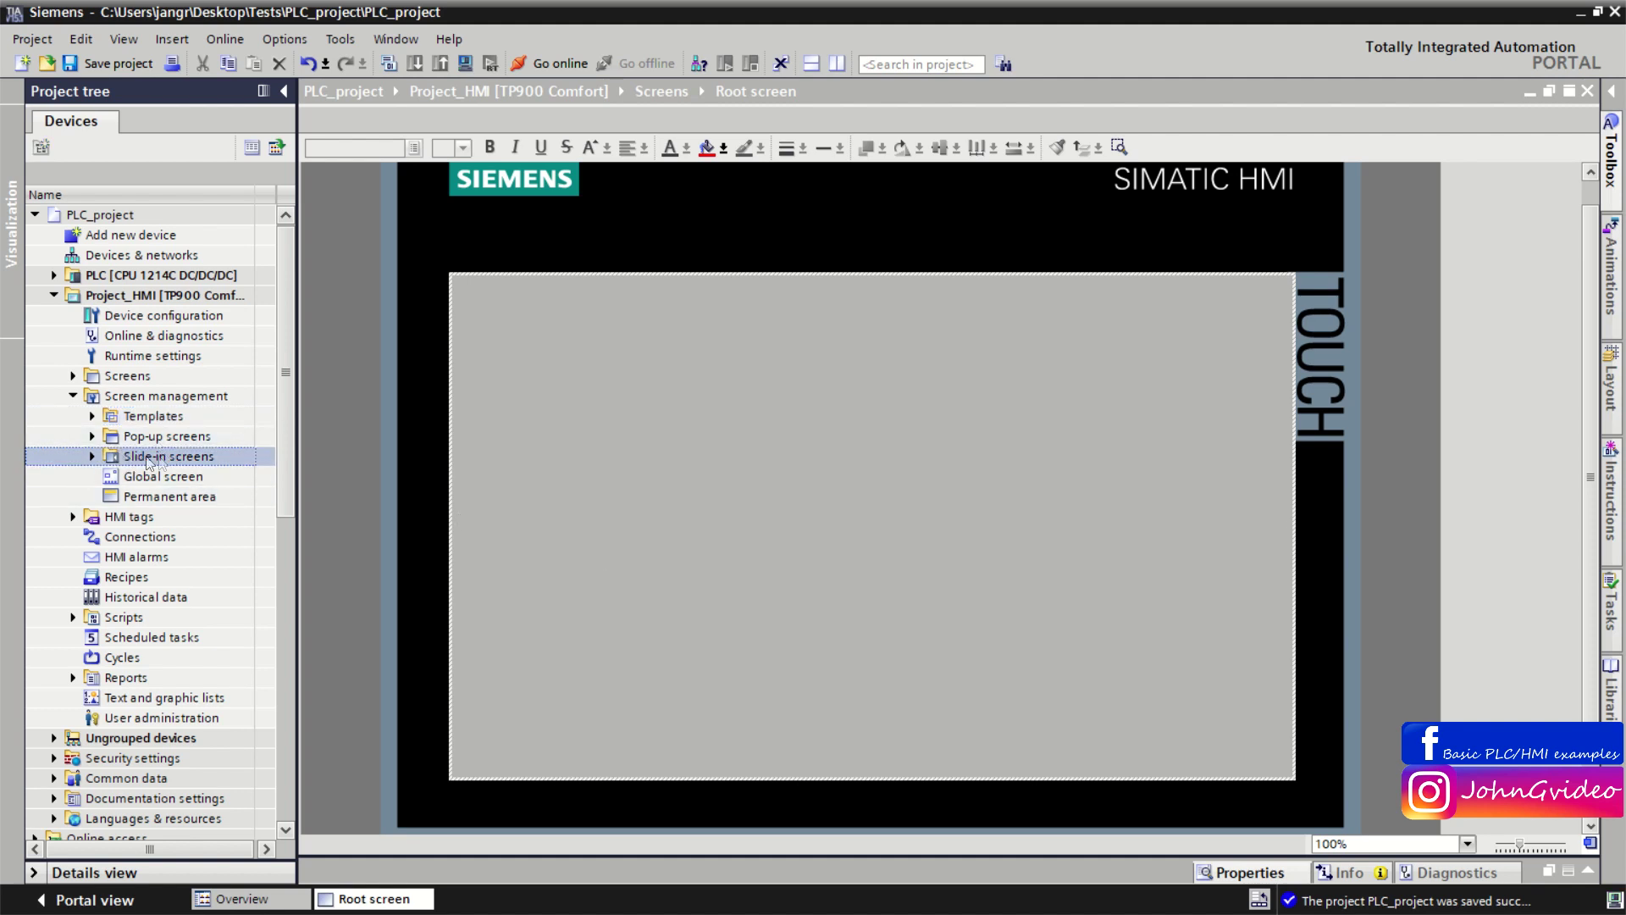
left_click(158, 477)
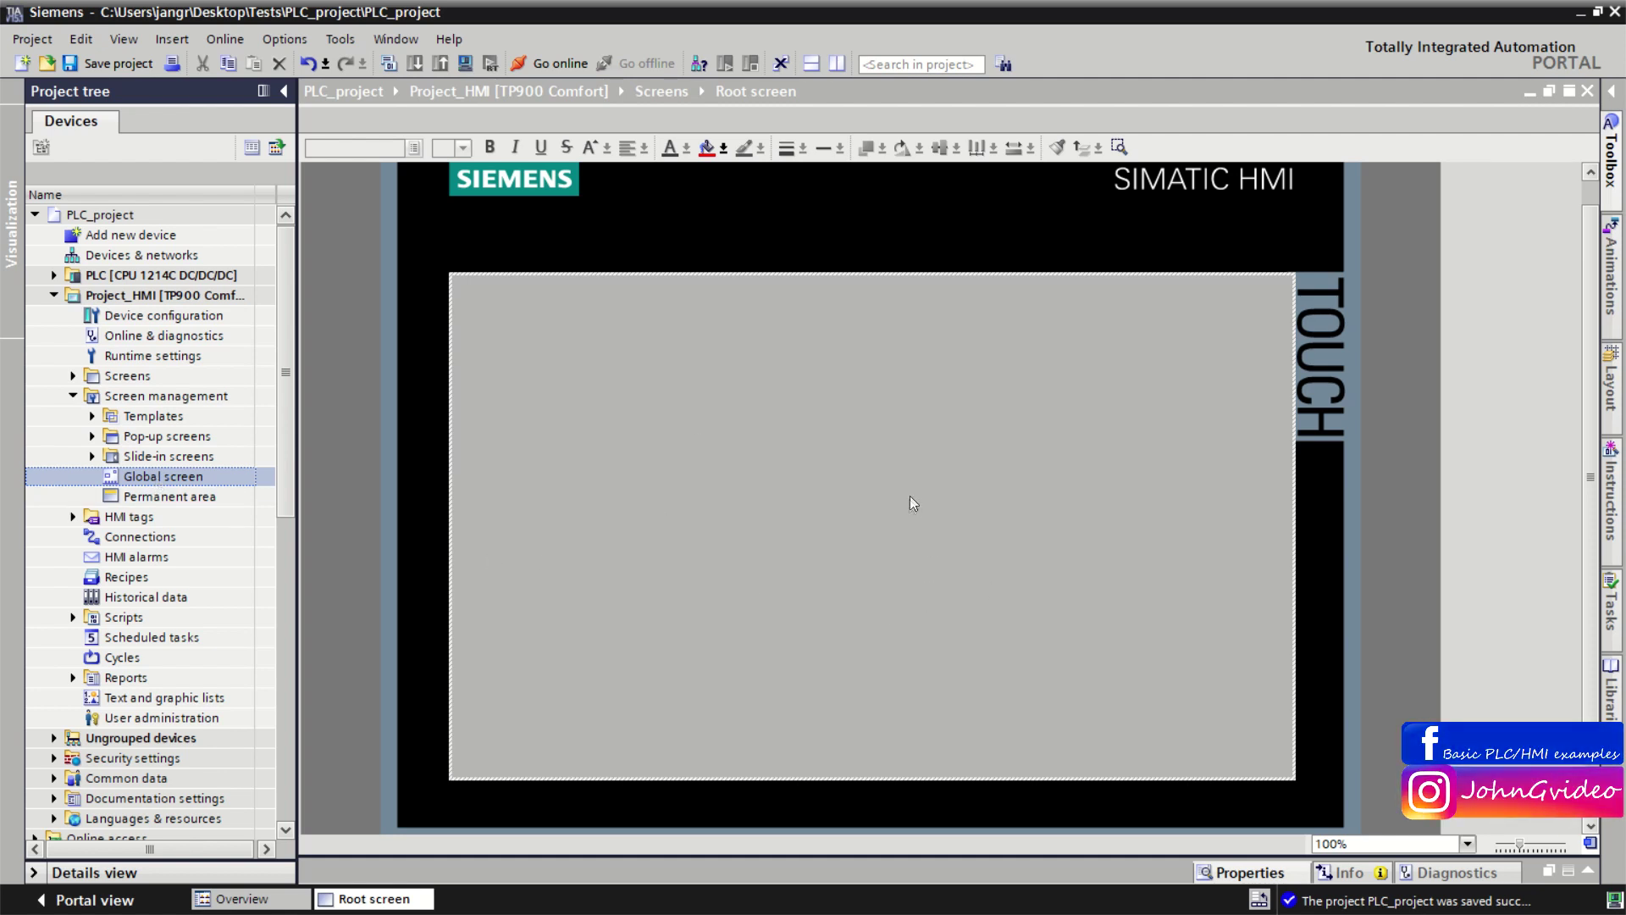
Step: Look over the permanent area, pop-up screens and slide-in screens entries of Project_HMI, then collapse the Screen management folder
left_click(208, 496)
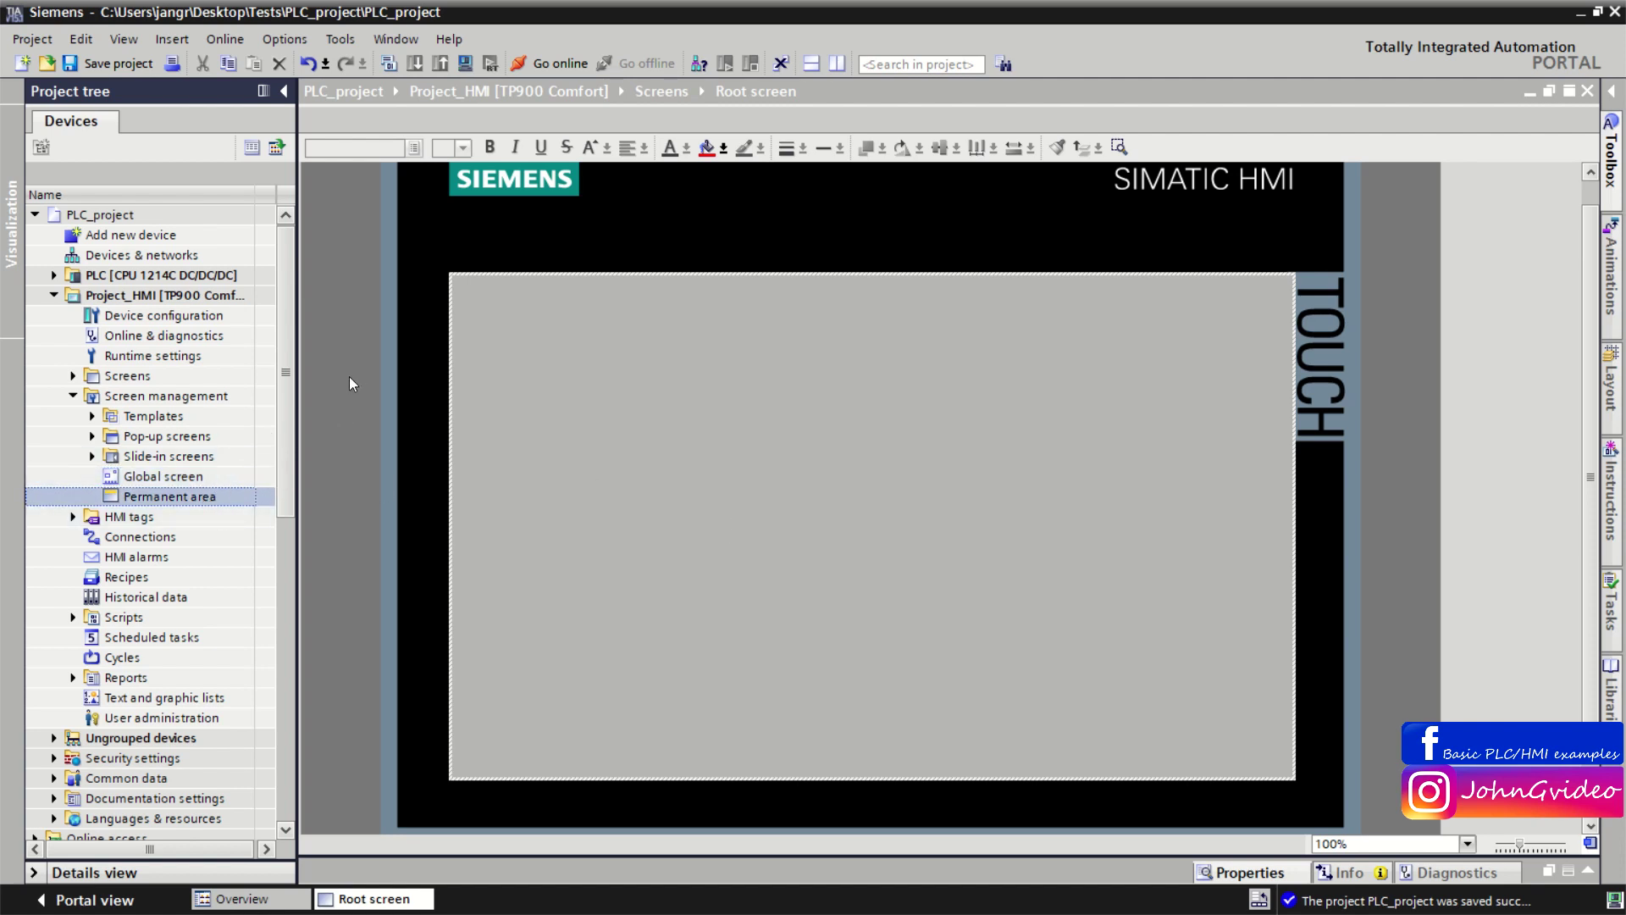
left_click(178, 441)
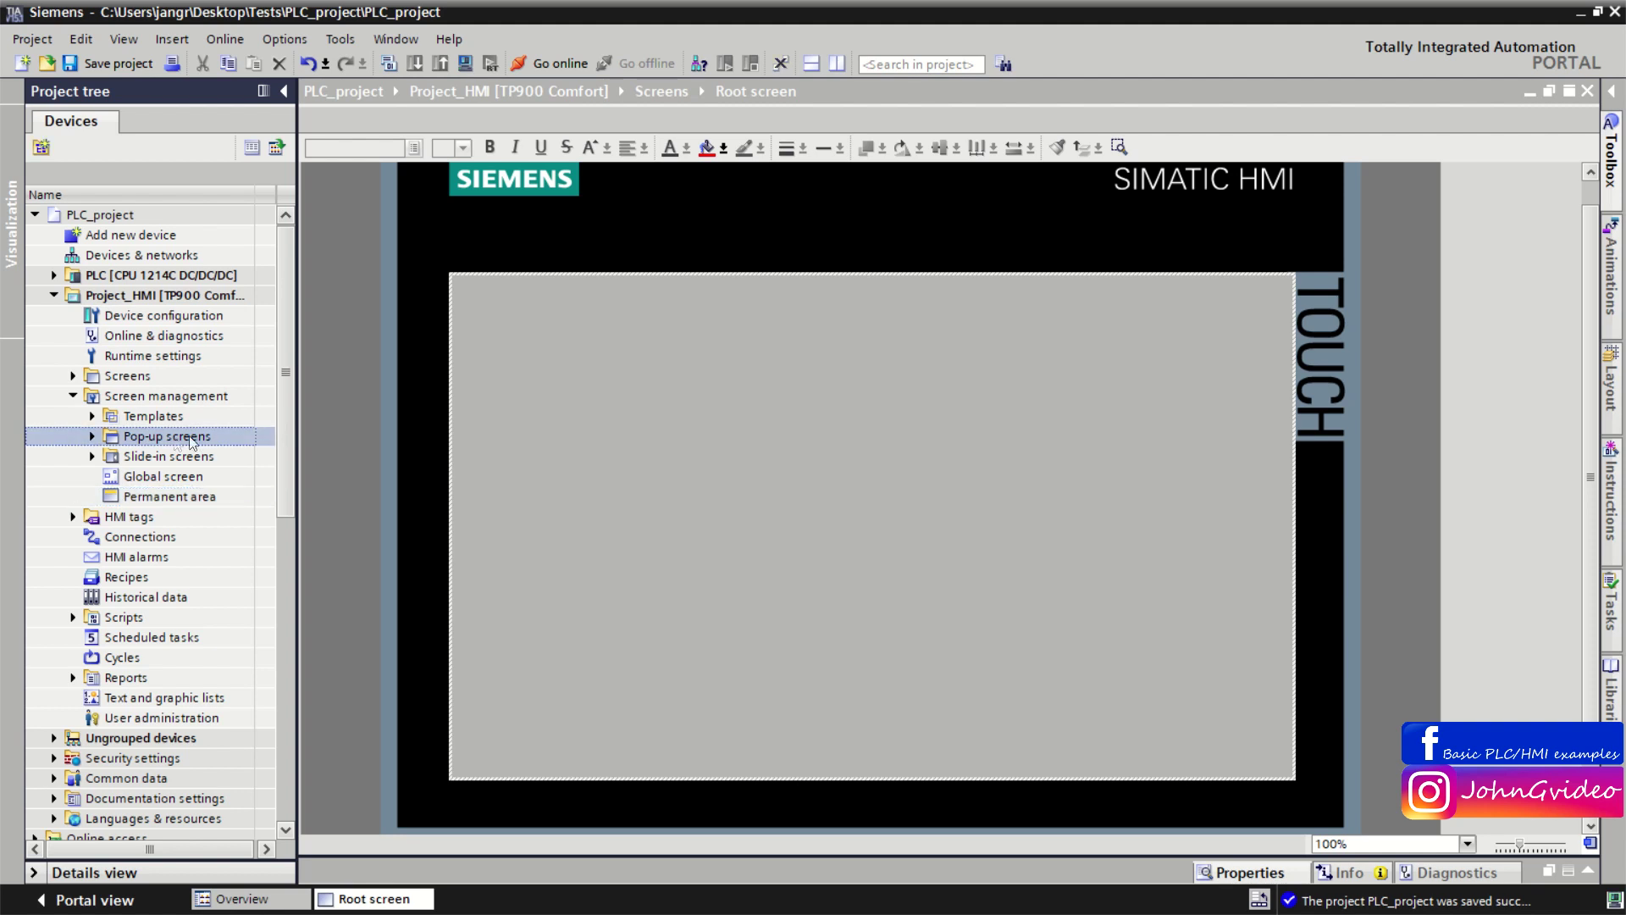
left_click(182, 460)
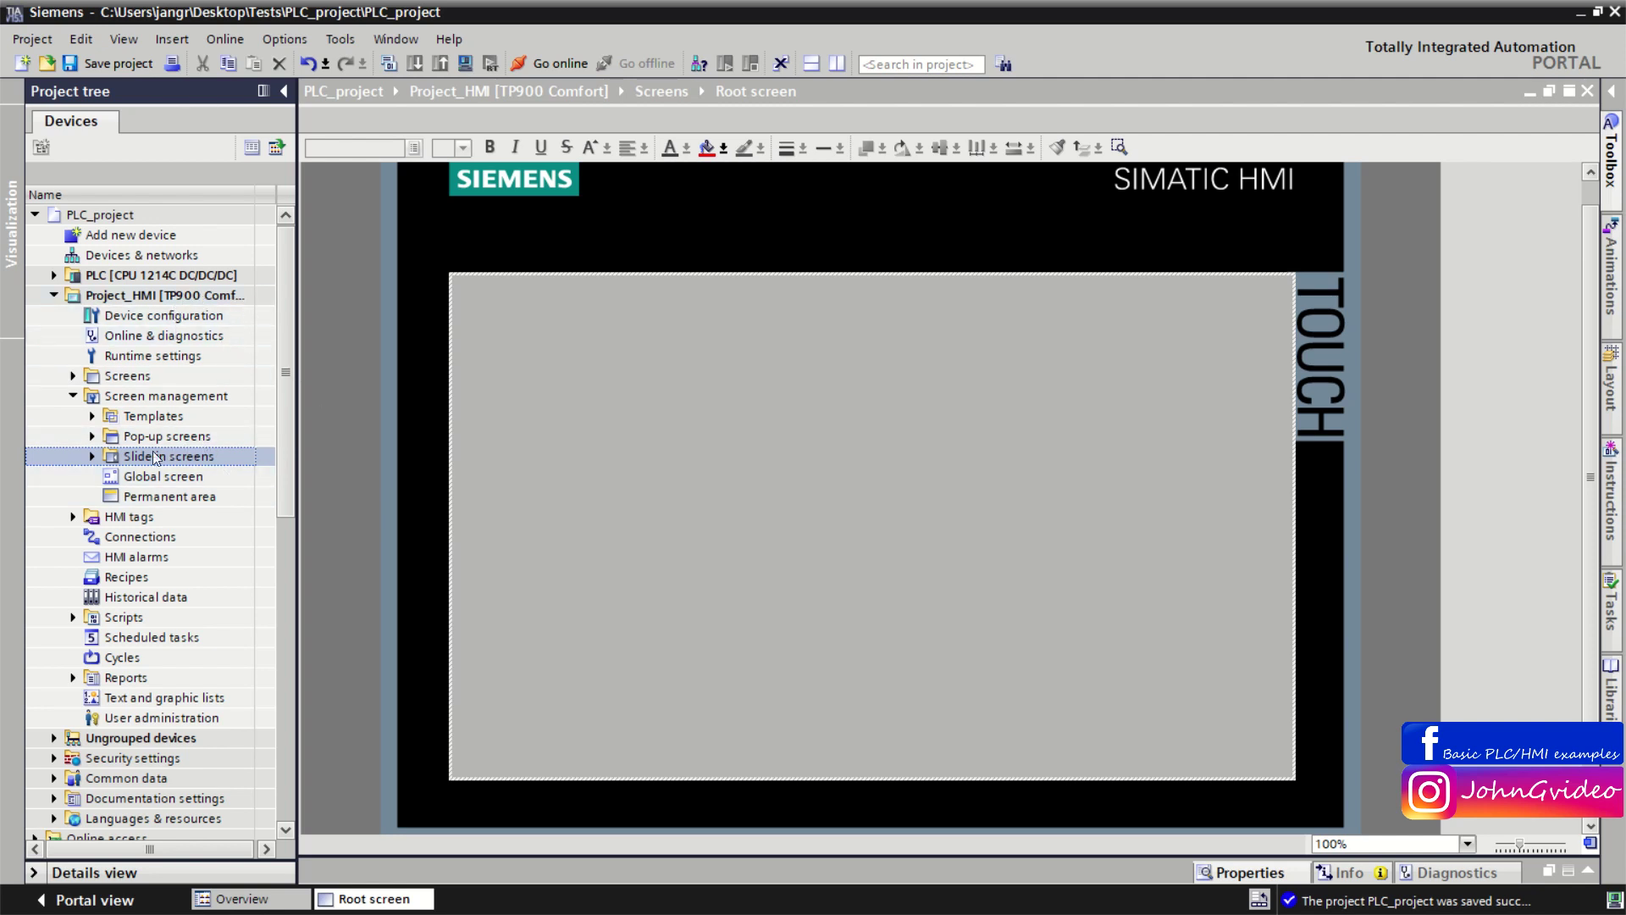
left_click(72, 398)
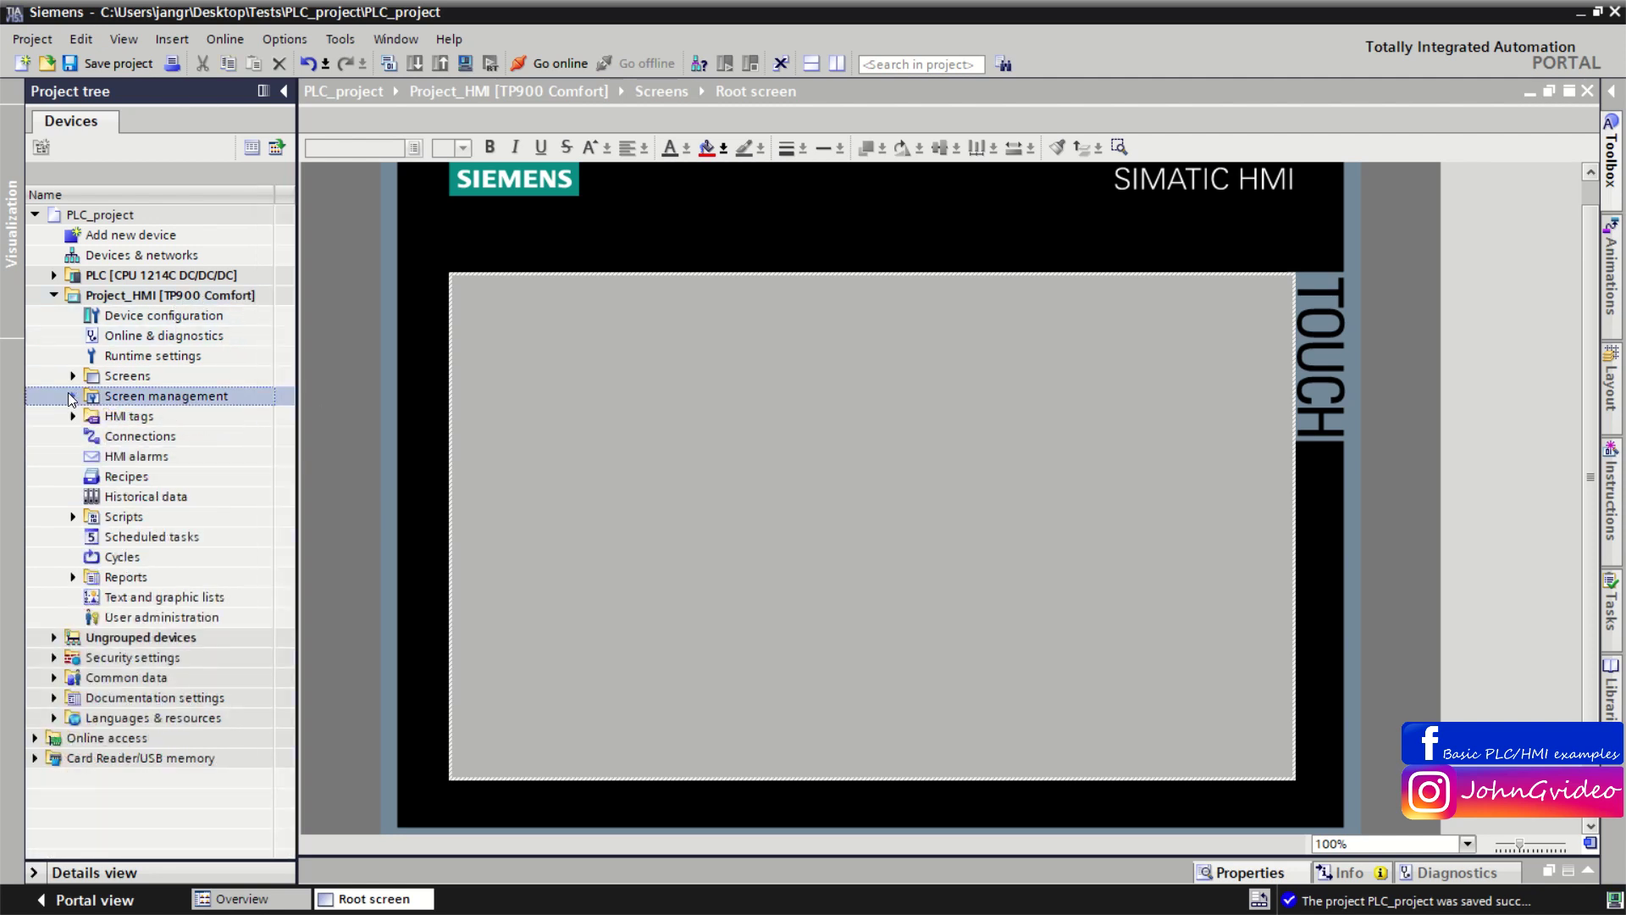
Step: Add a new tag table under the HMI tags of Project_HMI and name it Internal tags
left_click(74, 417)
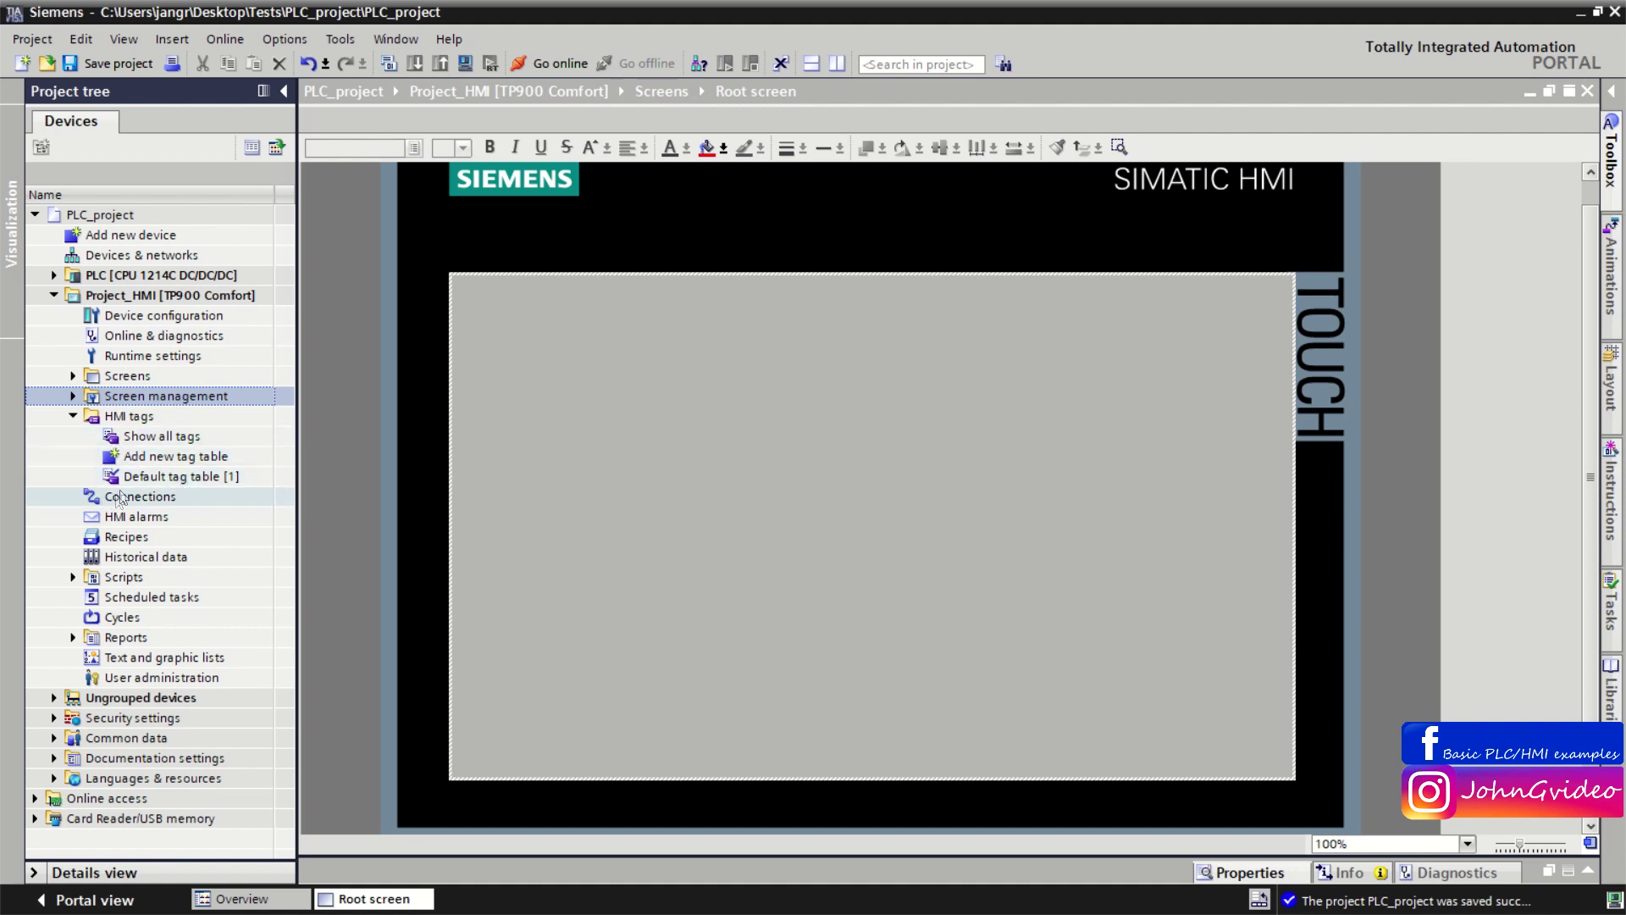
double_click(199, 457)
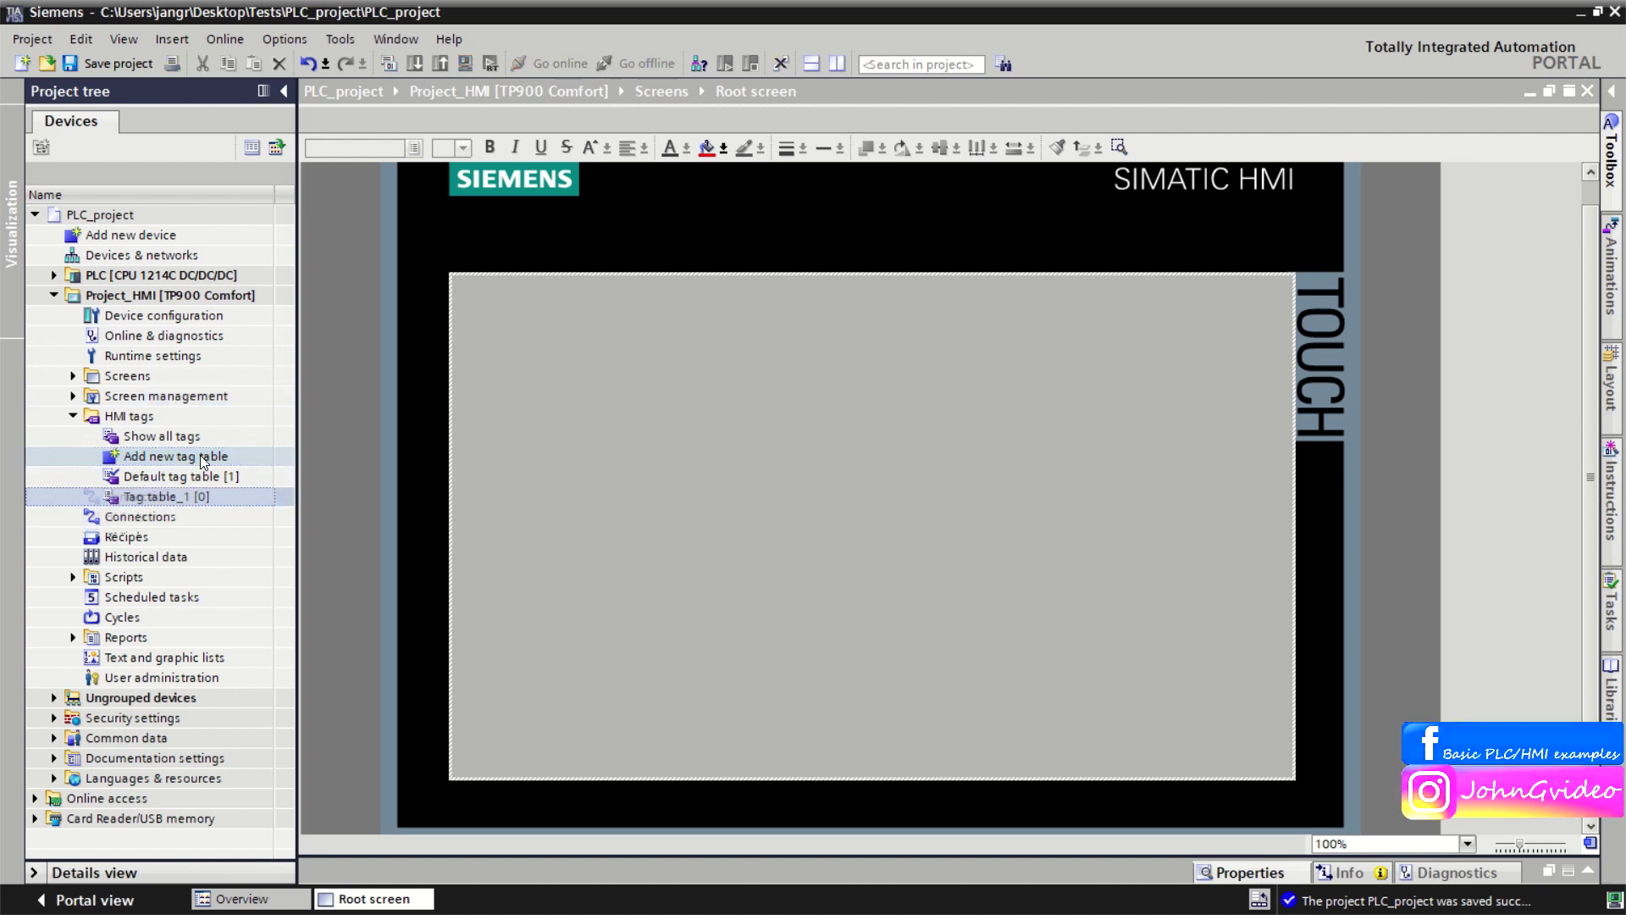
left_click(169, 495)
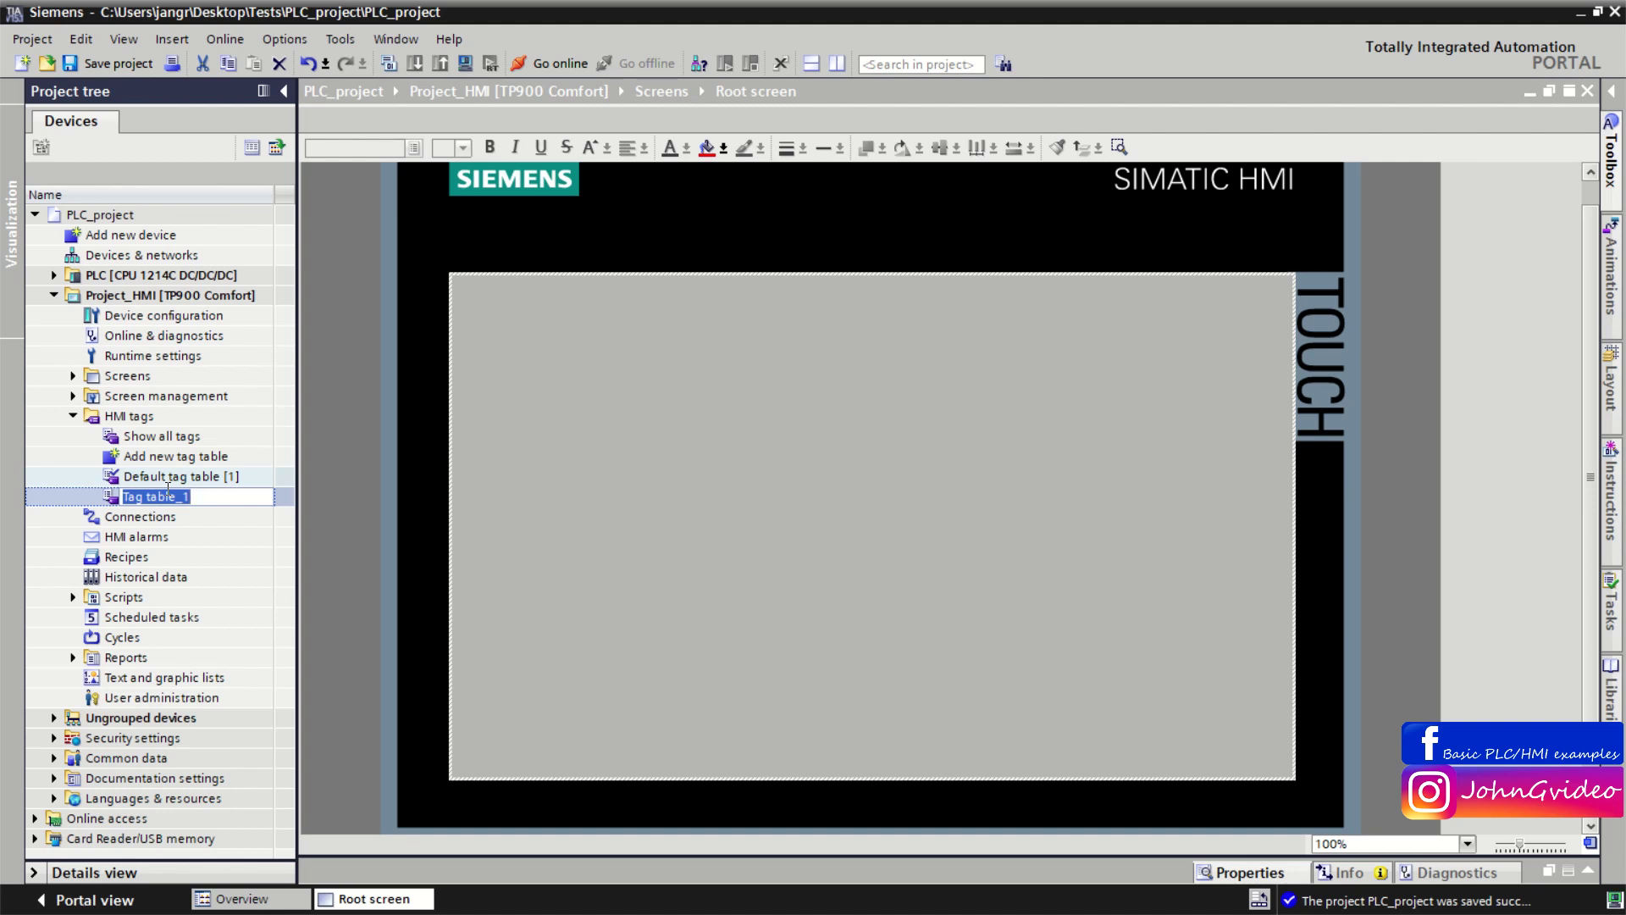
type("Internal tags")
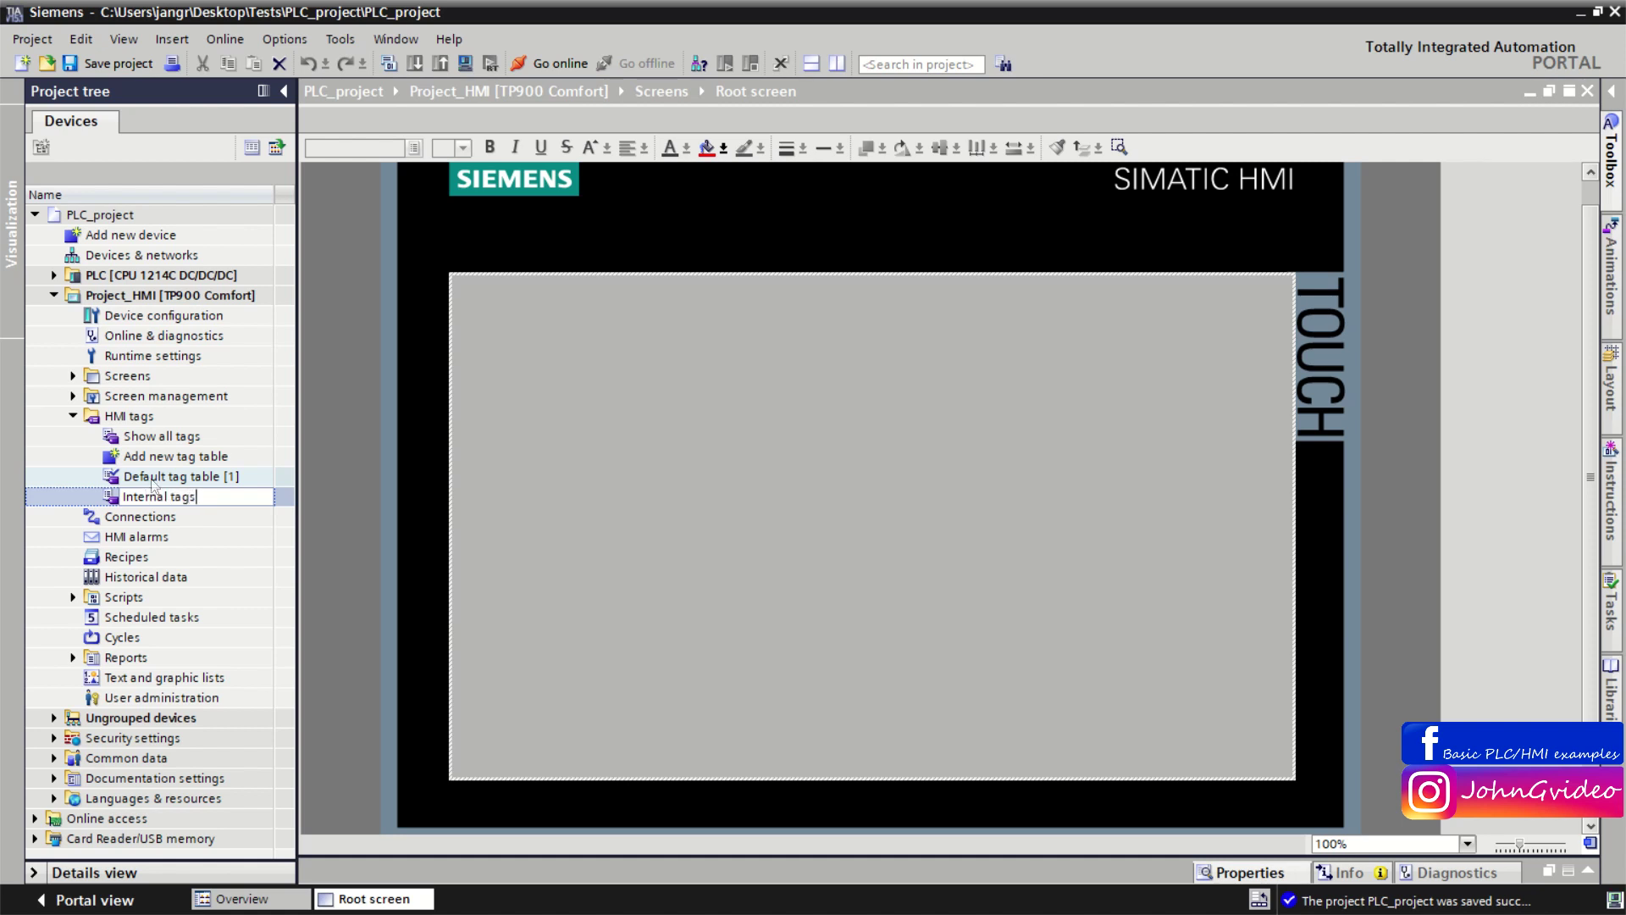
Step: Add a second HMI tag table and name it External tags
double_click(146, 458)
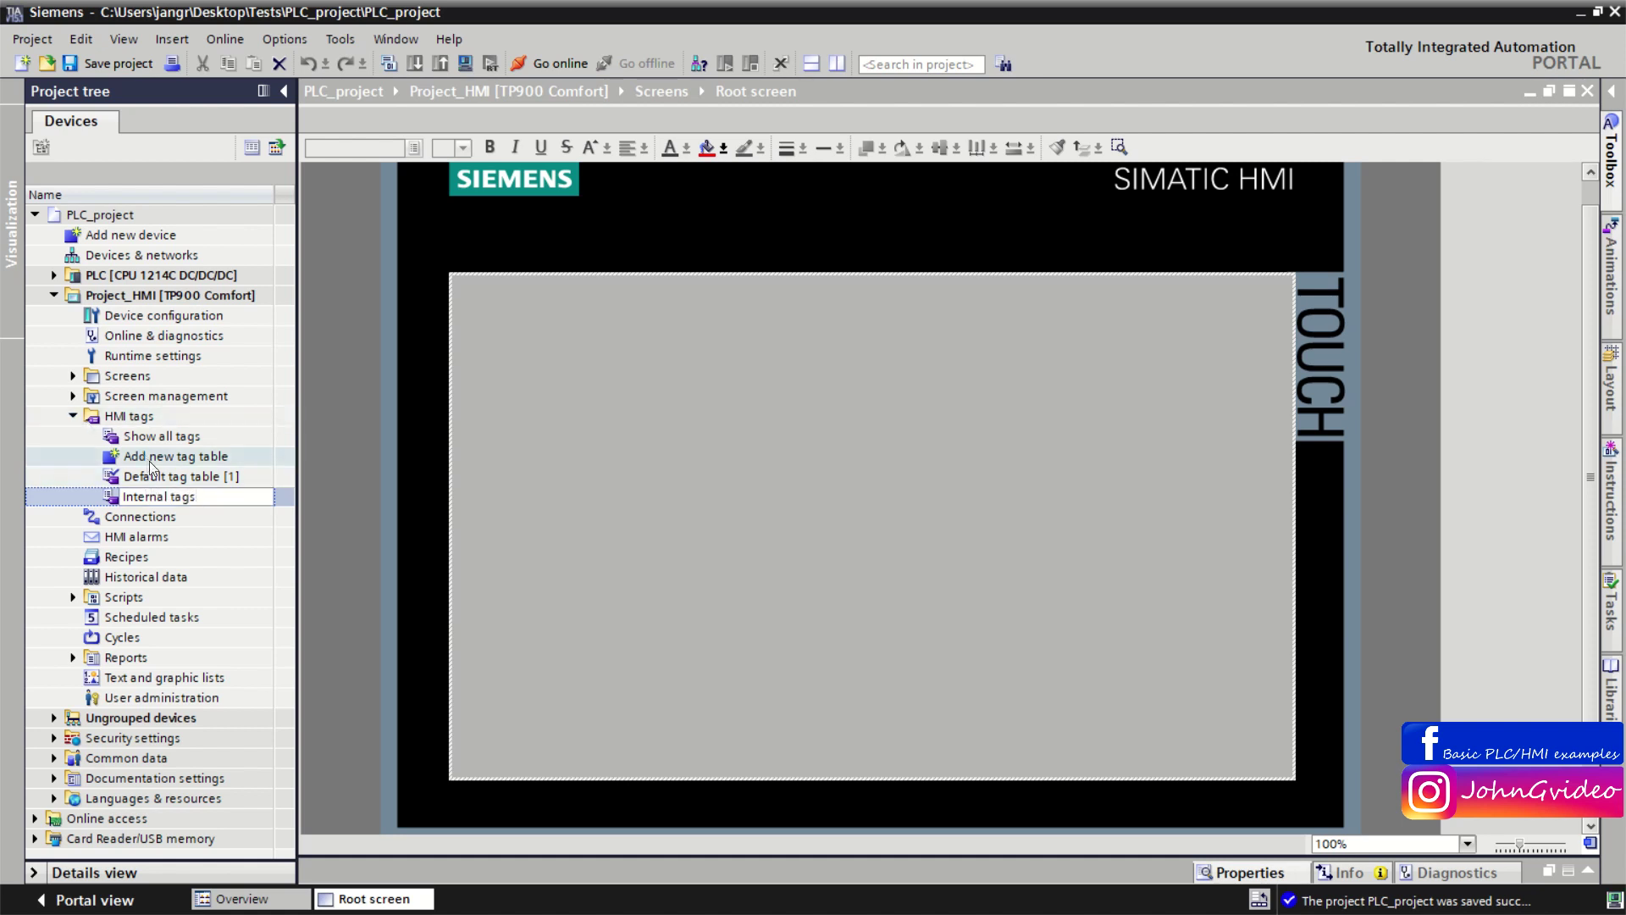
left_click(162, 518)
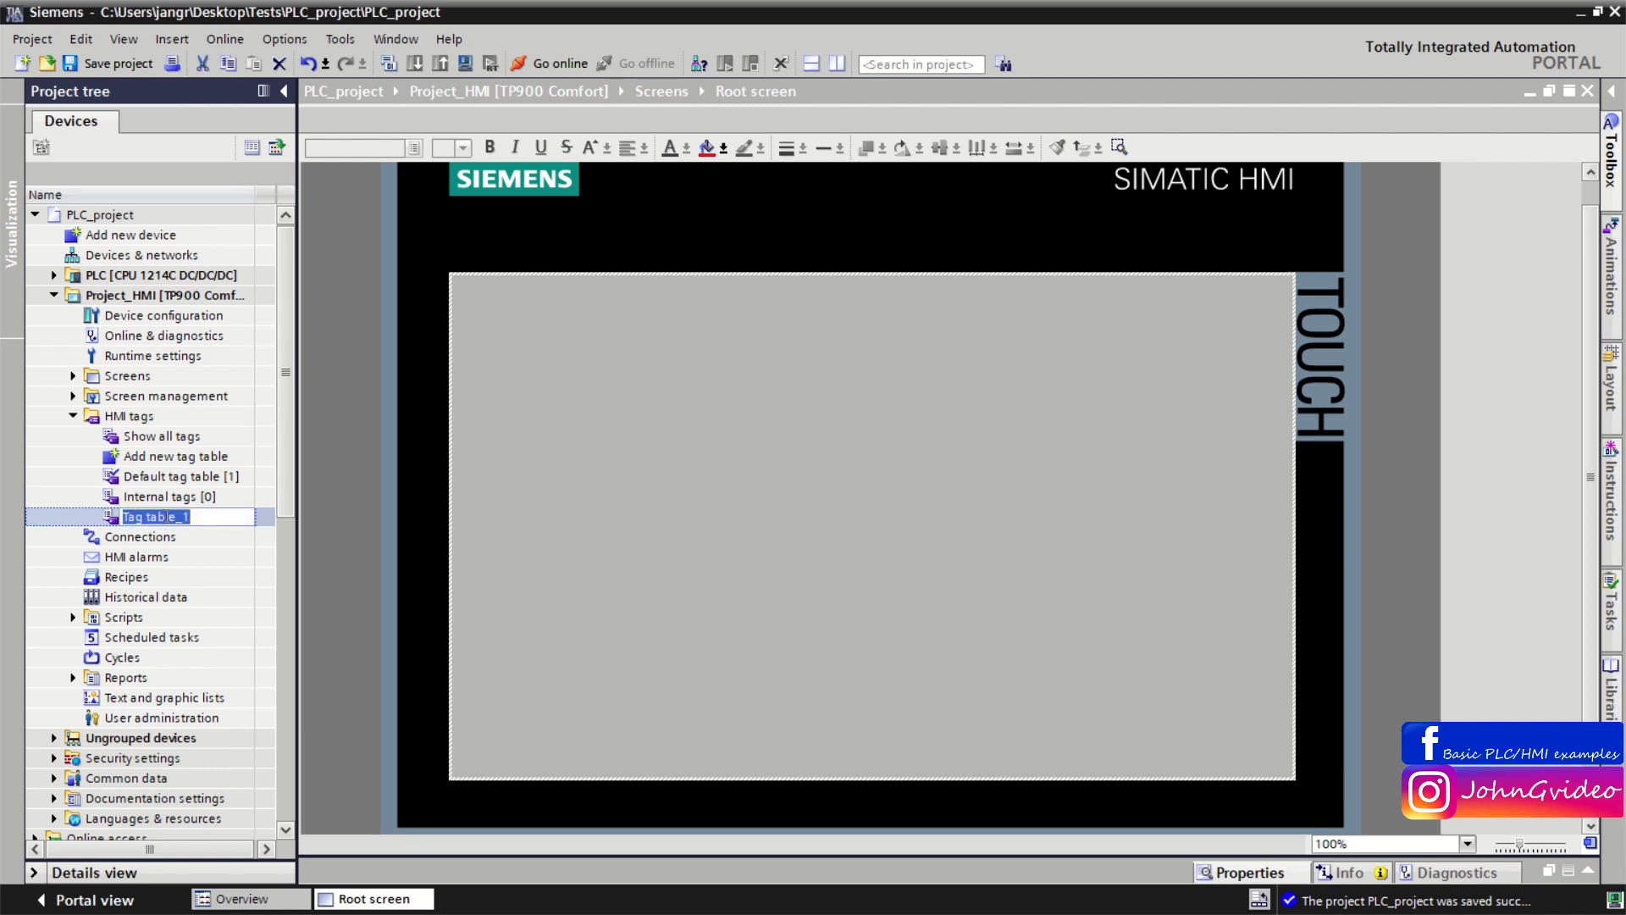
type("External tags")
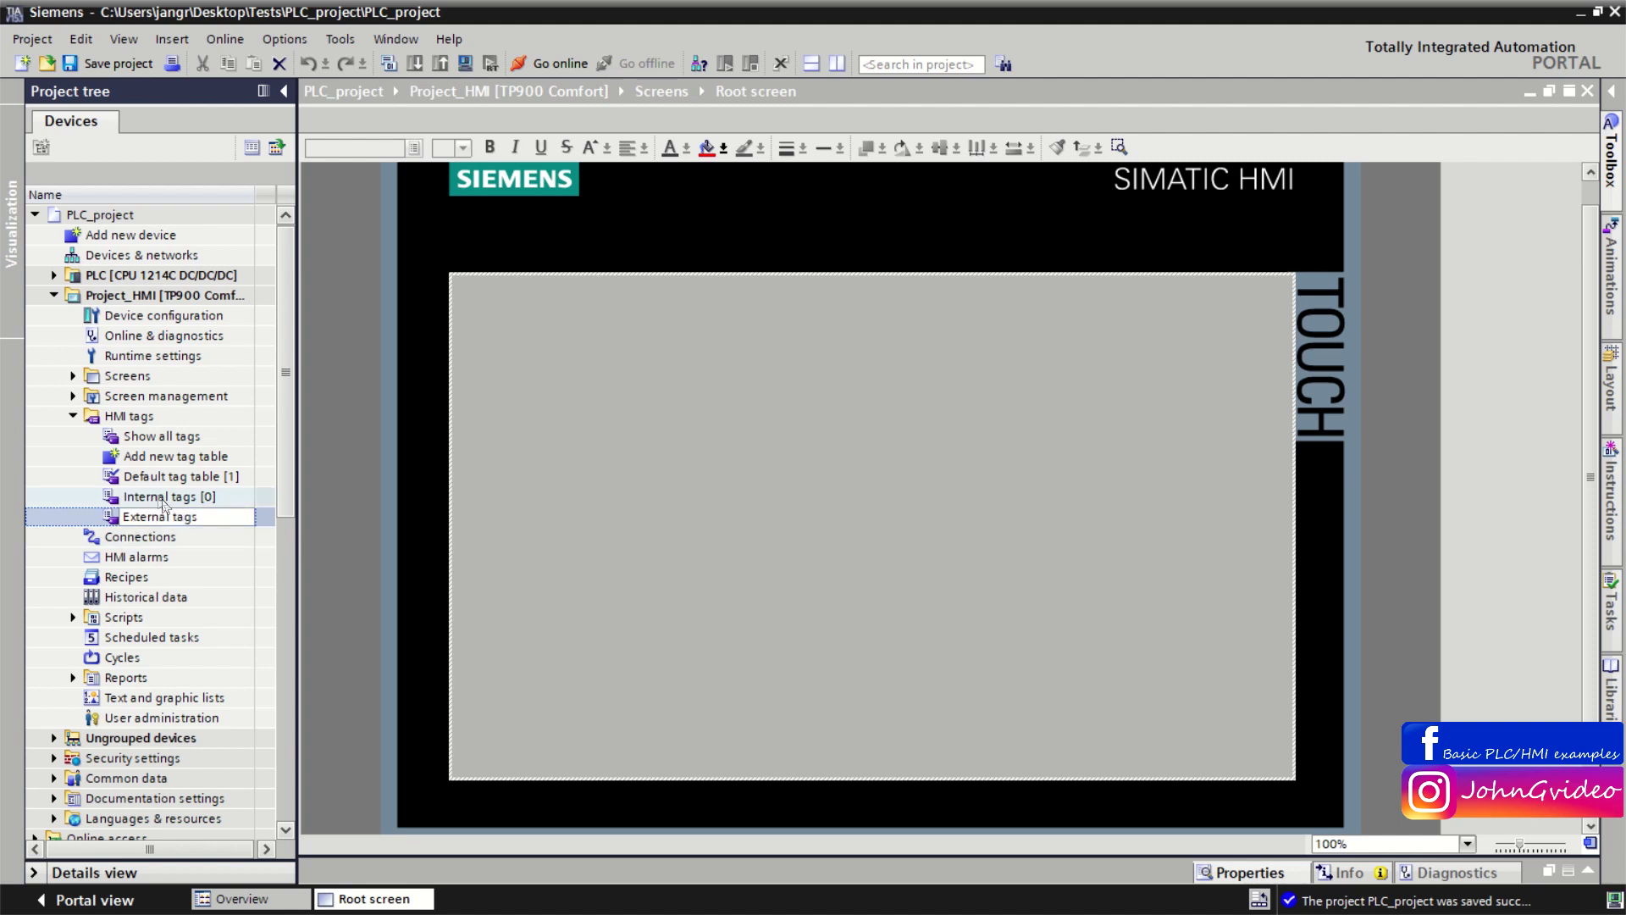
key("Return")
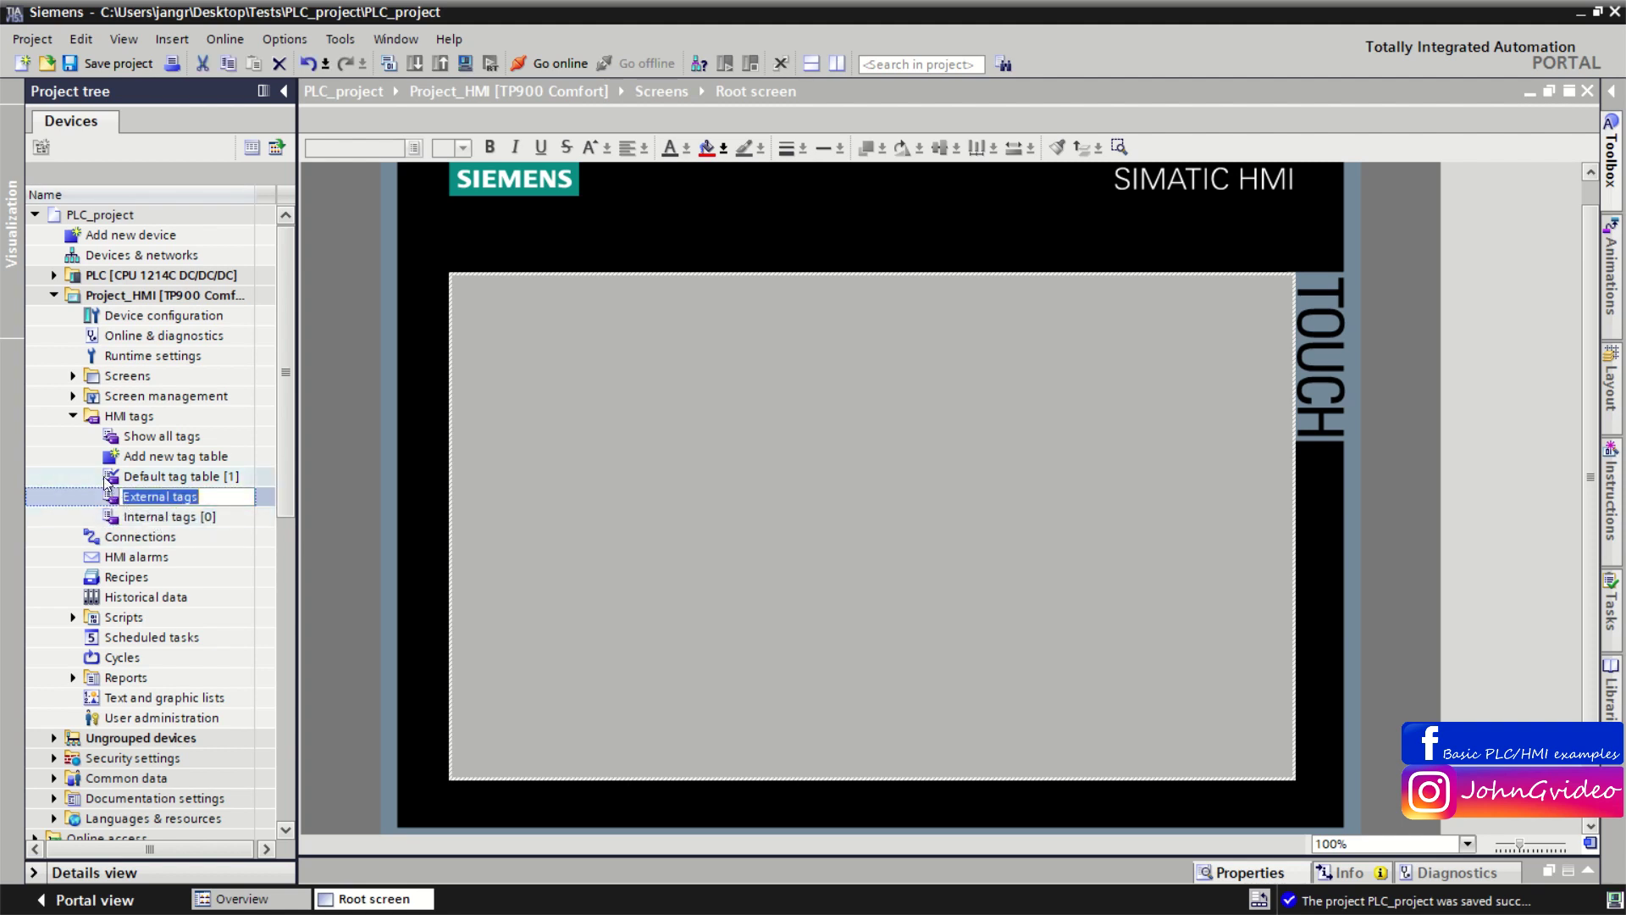
left_click(111, 480)
Step: Open the Internal tags table, enlarge its tag list and add the tags Light1 of type Bool and Light2
double_click(127, 517)
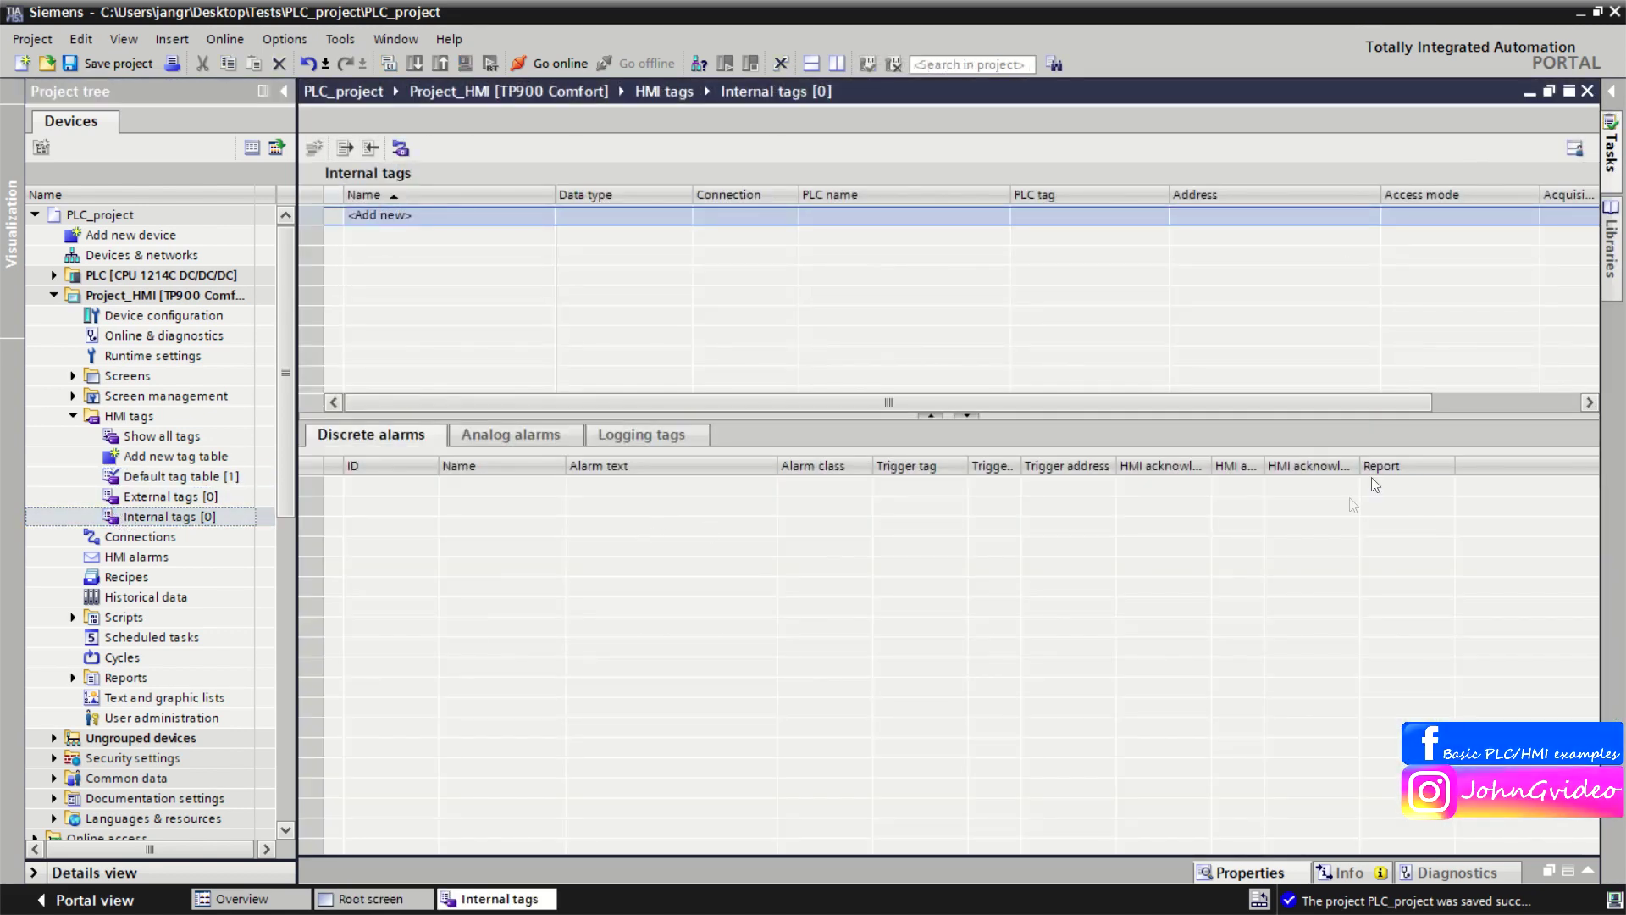
left_click(965, 415)
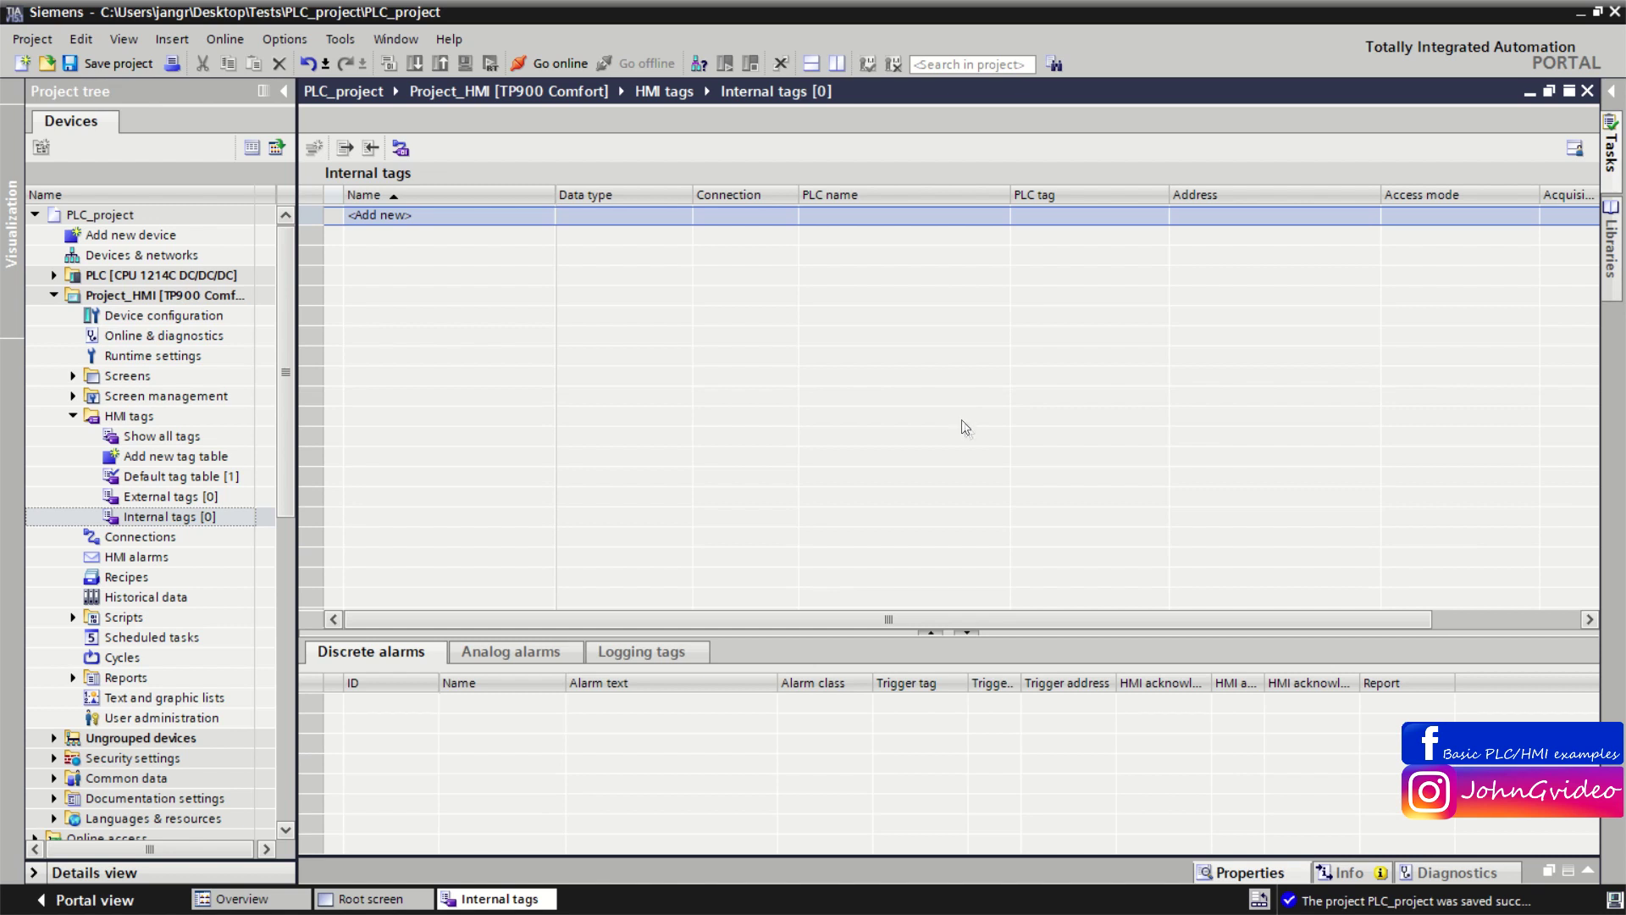
left_click(369, 218)
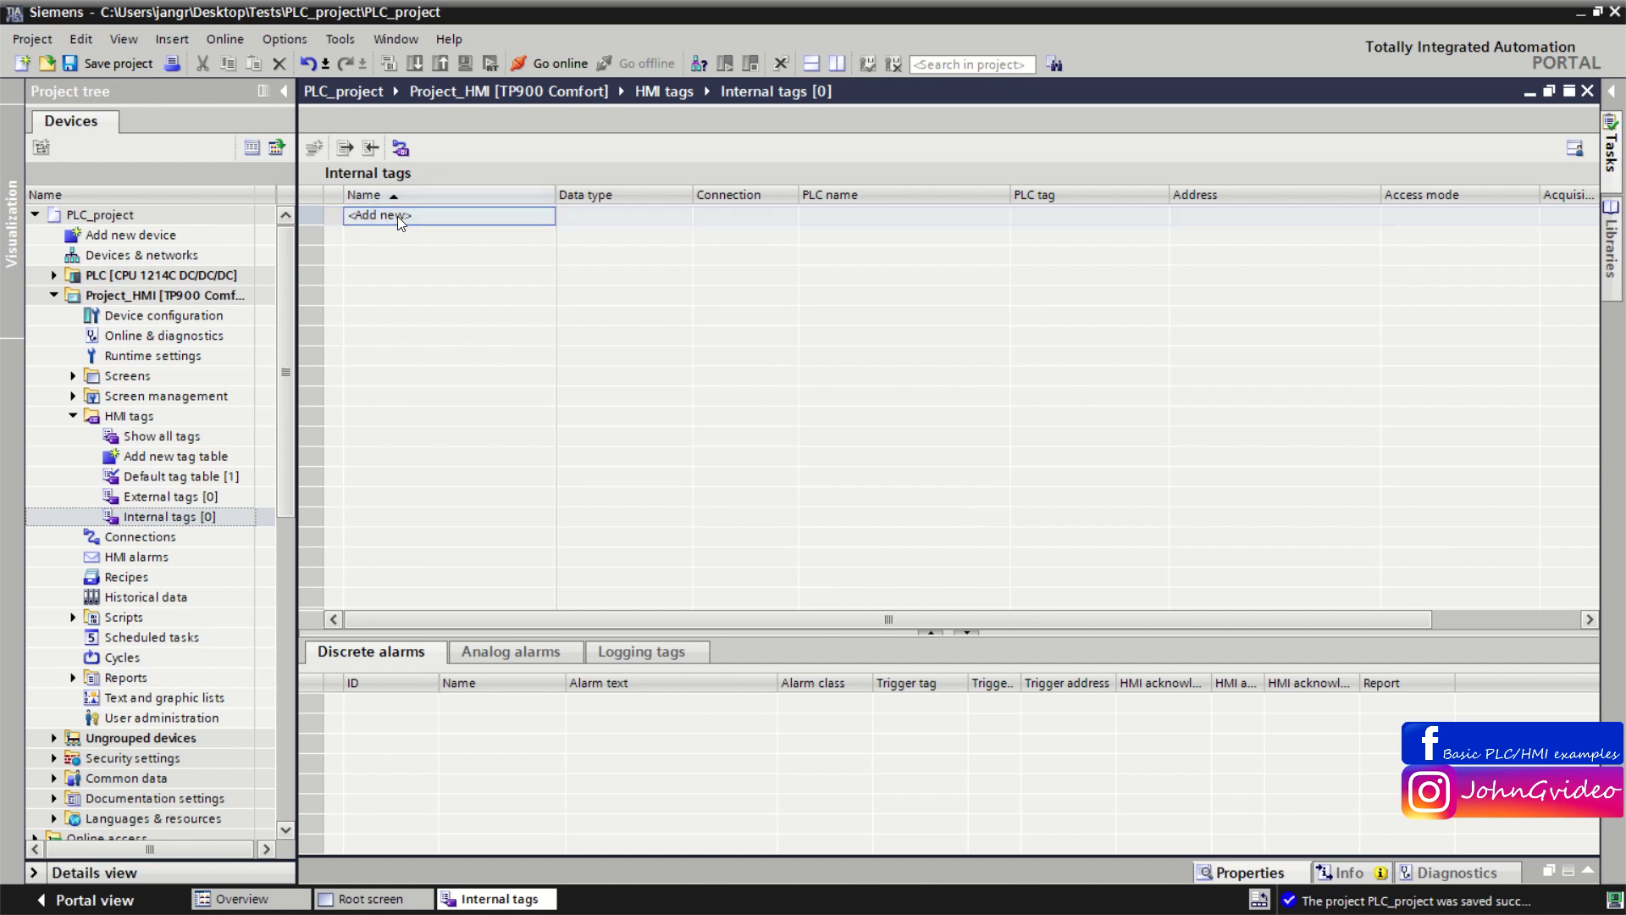
left_click(370, 214)
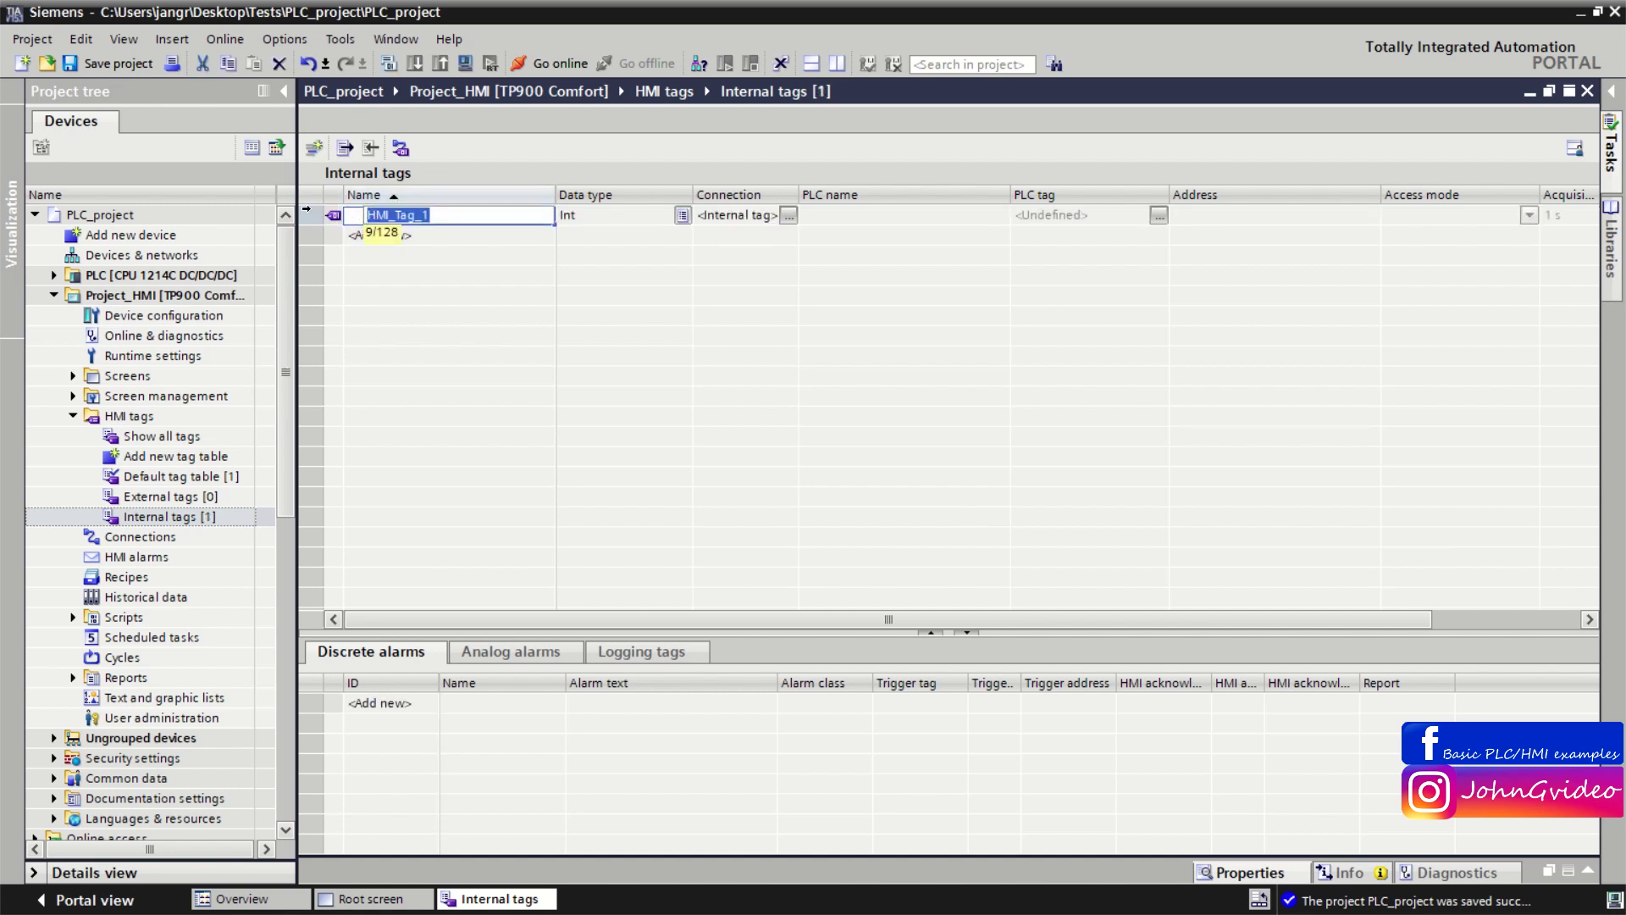
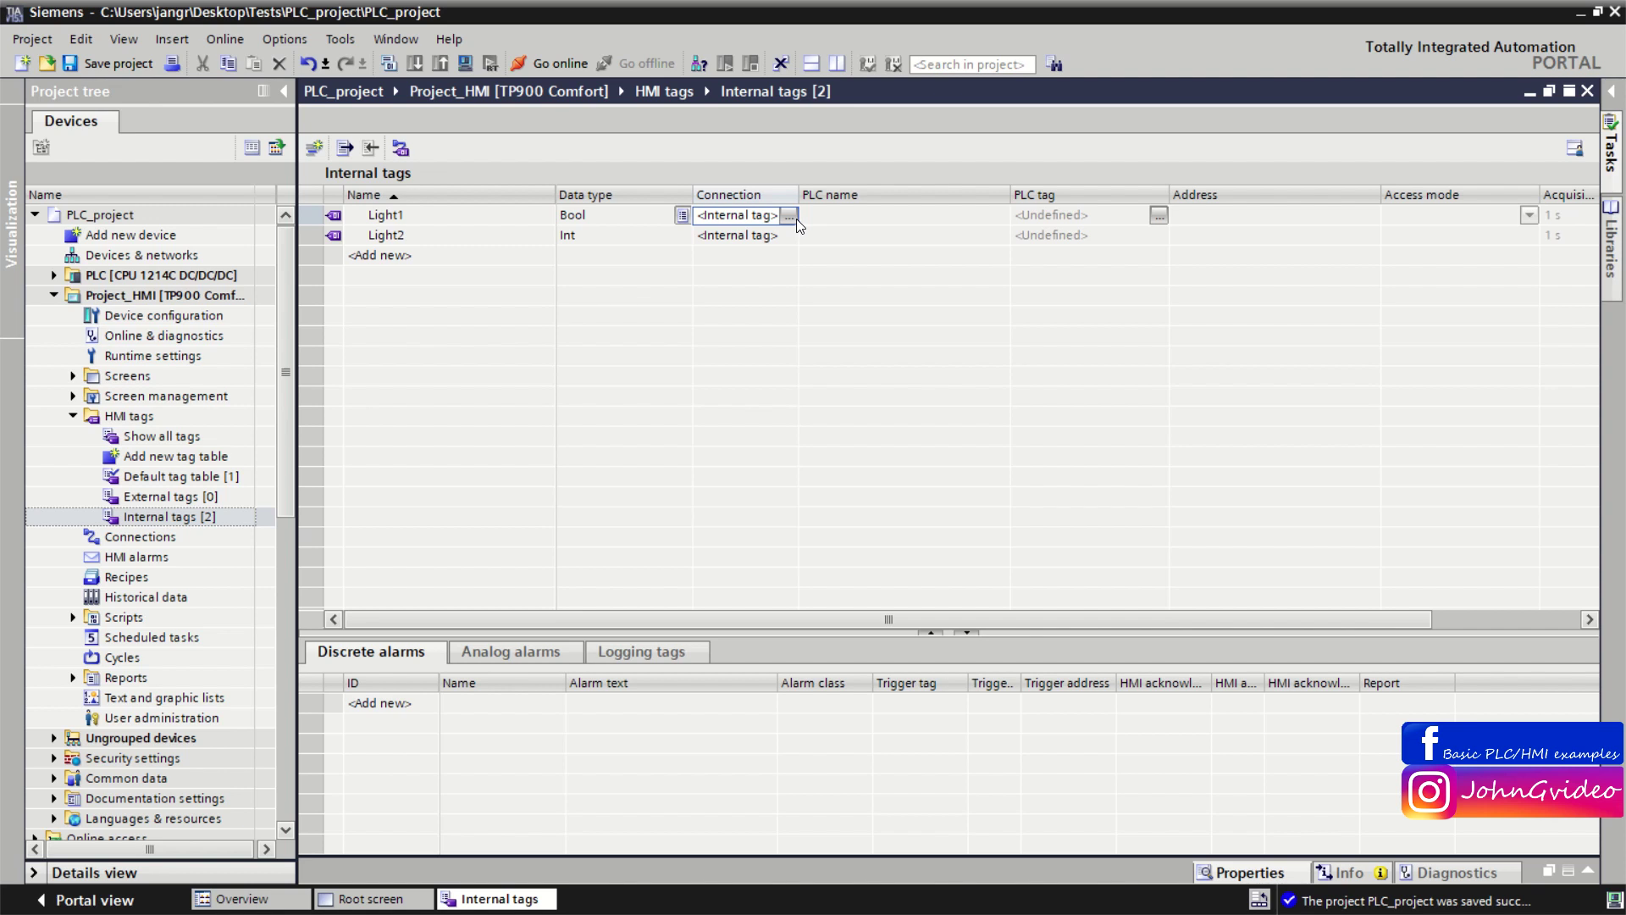
Step: Check the connections available for the Light1 tag, keeping it as an internal tag
left_click(788, 215)
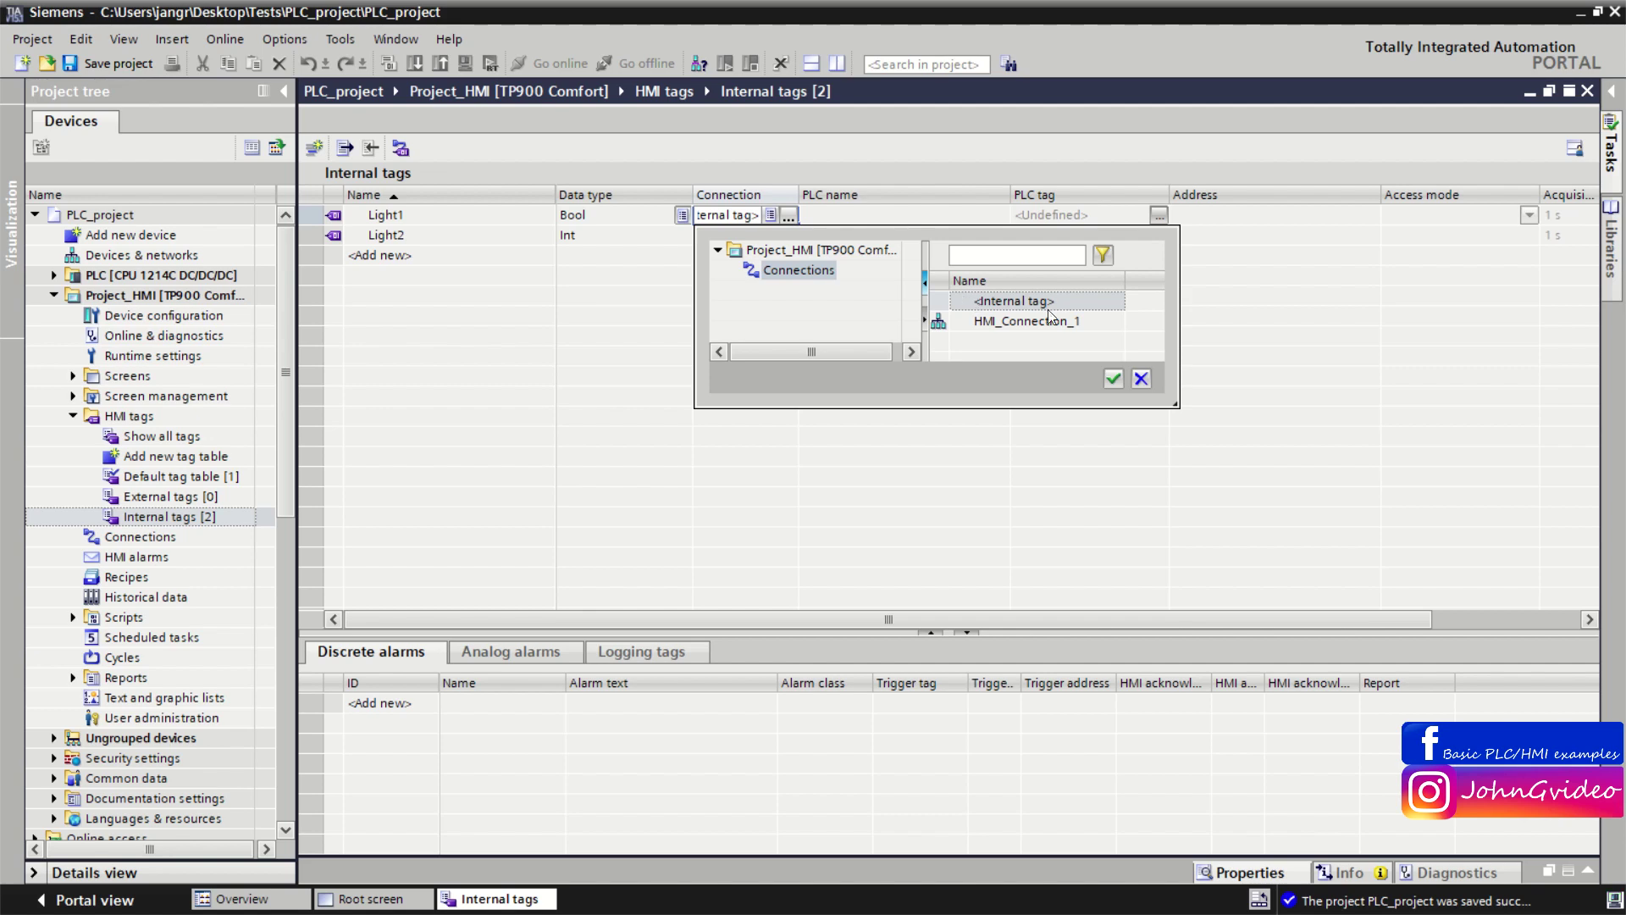
left_click(1114, 380)
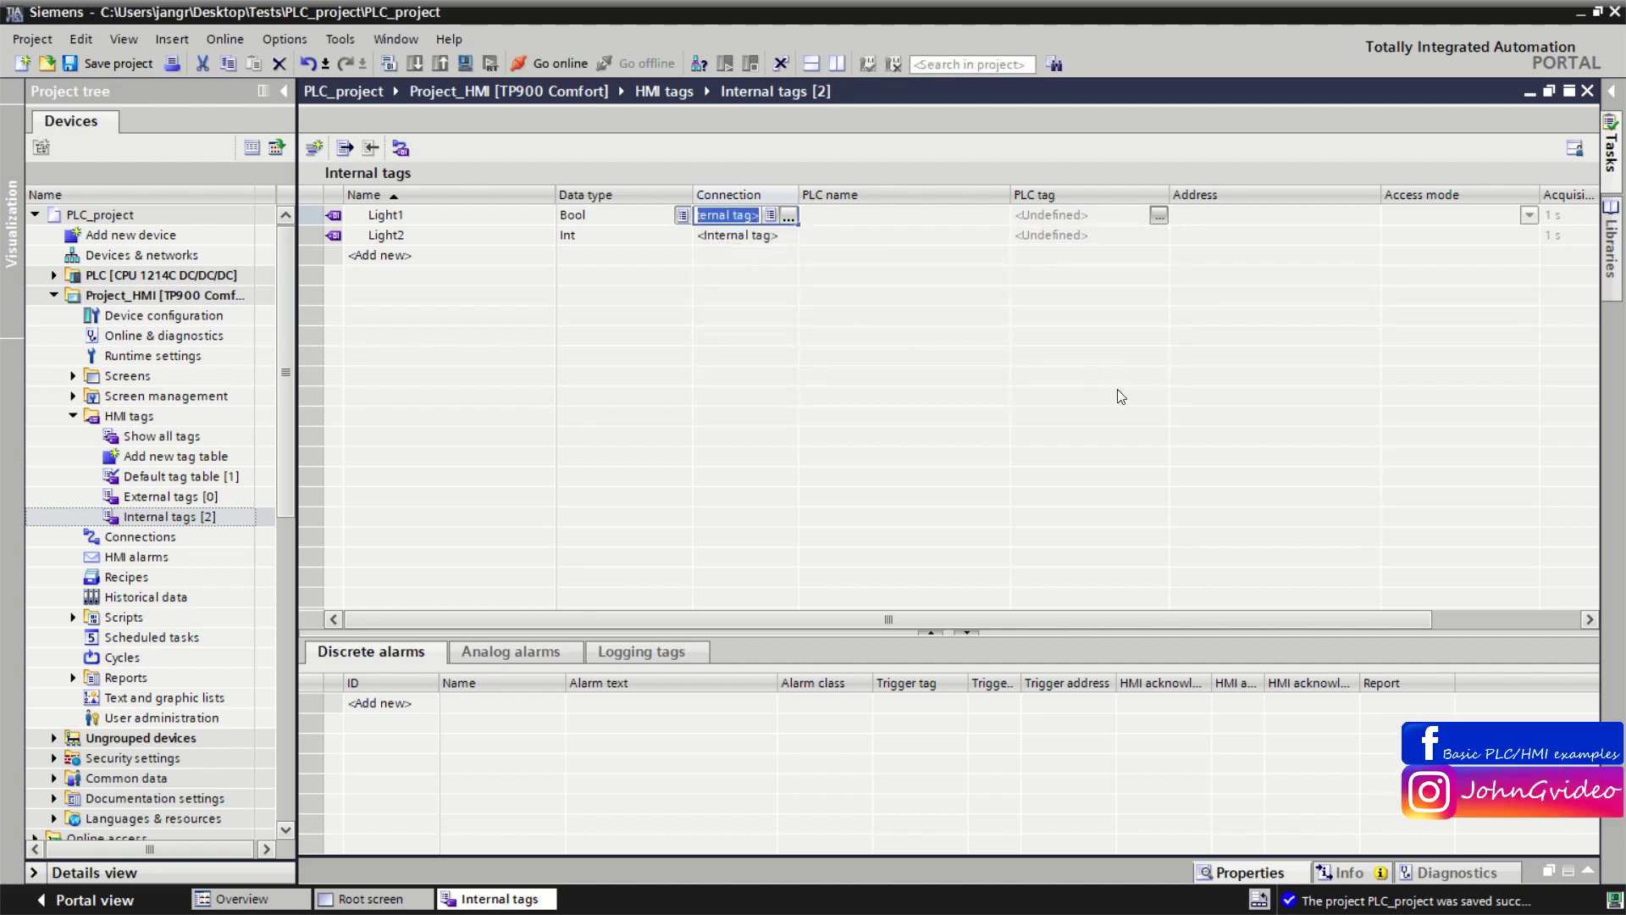
left_click(974, 343)
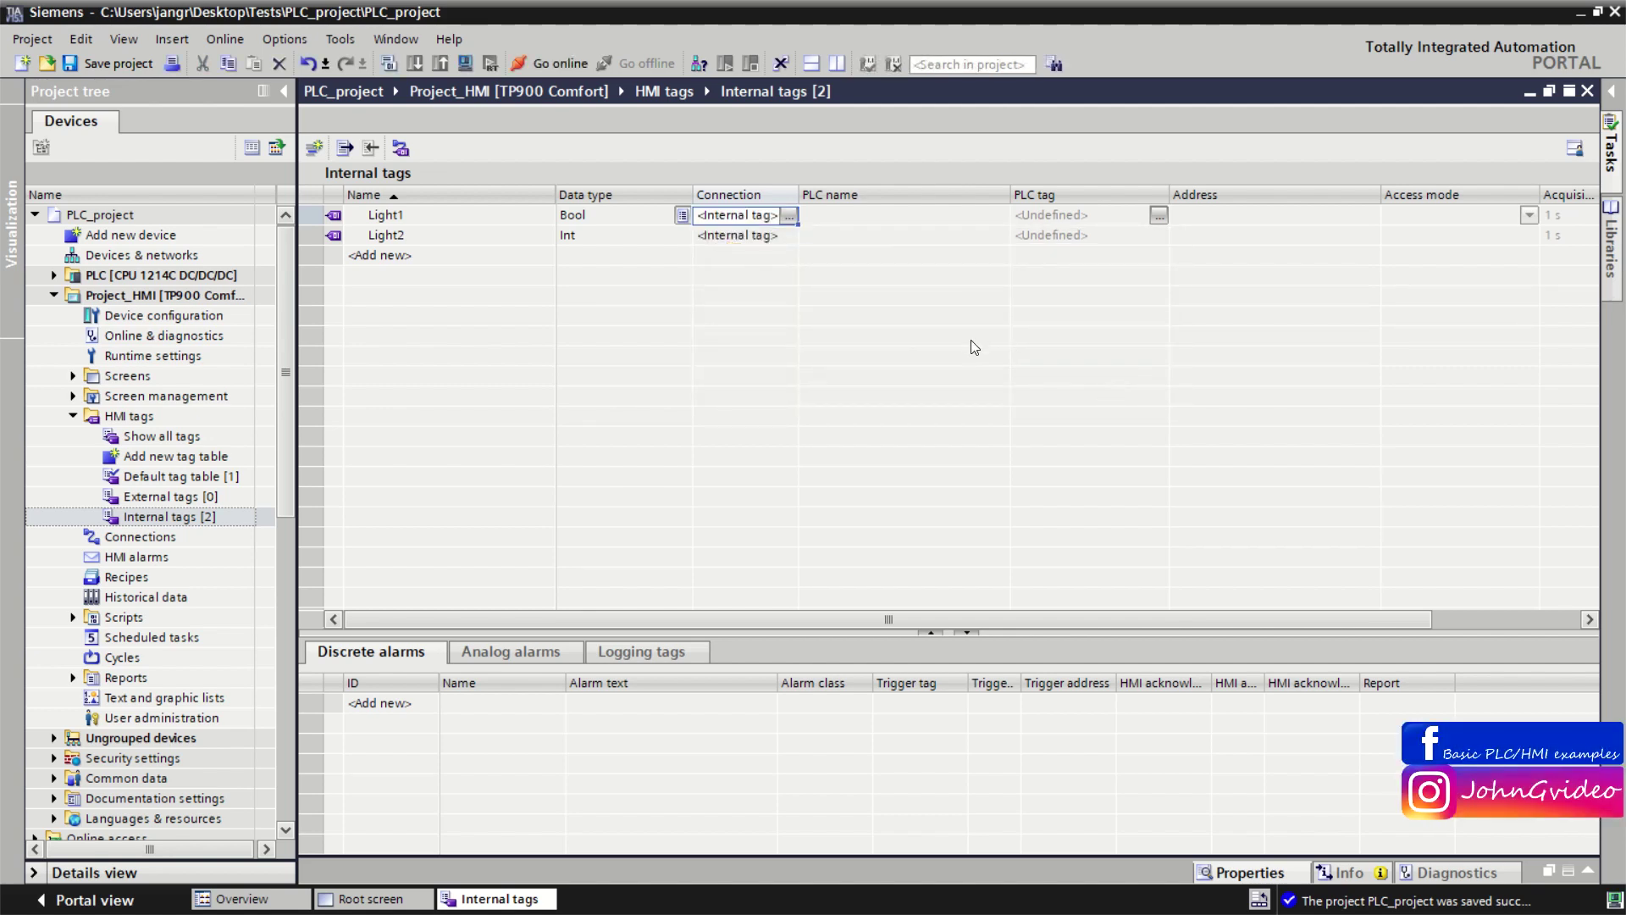
Step: Open the External tags table and add a tag named External_tags
left_click(169, 498)
left_click(416, 222)
left_click(457, 222)
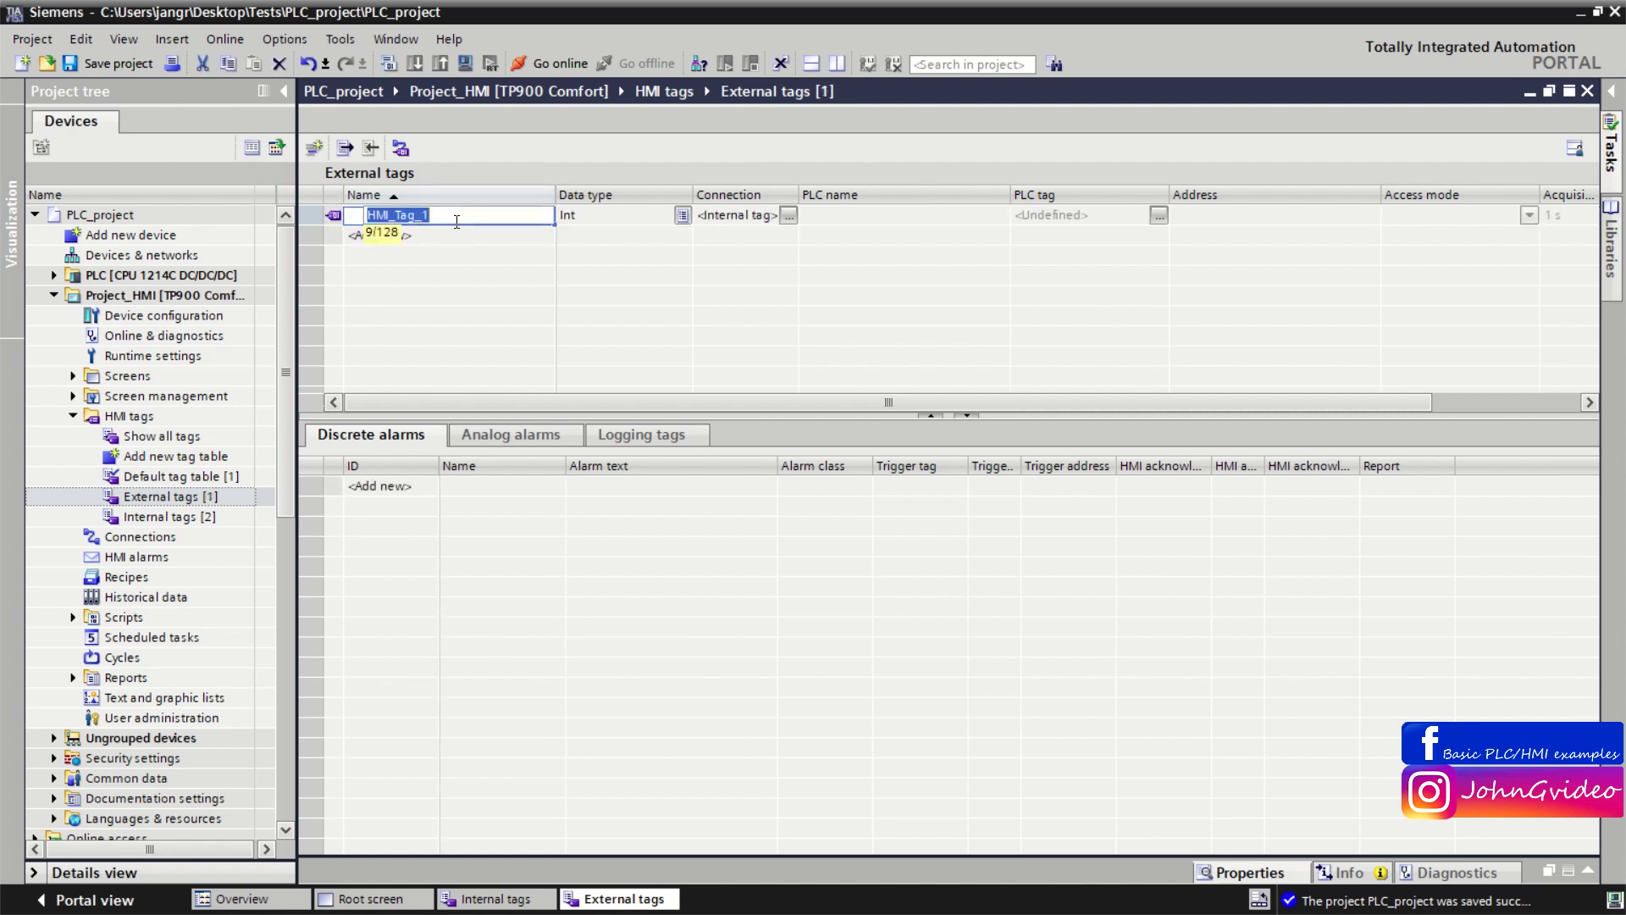
type("External_tags")
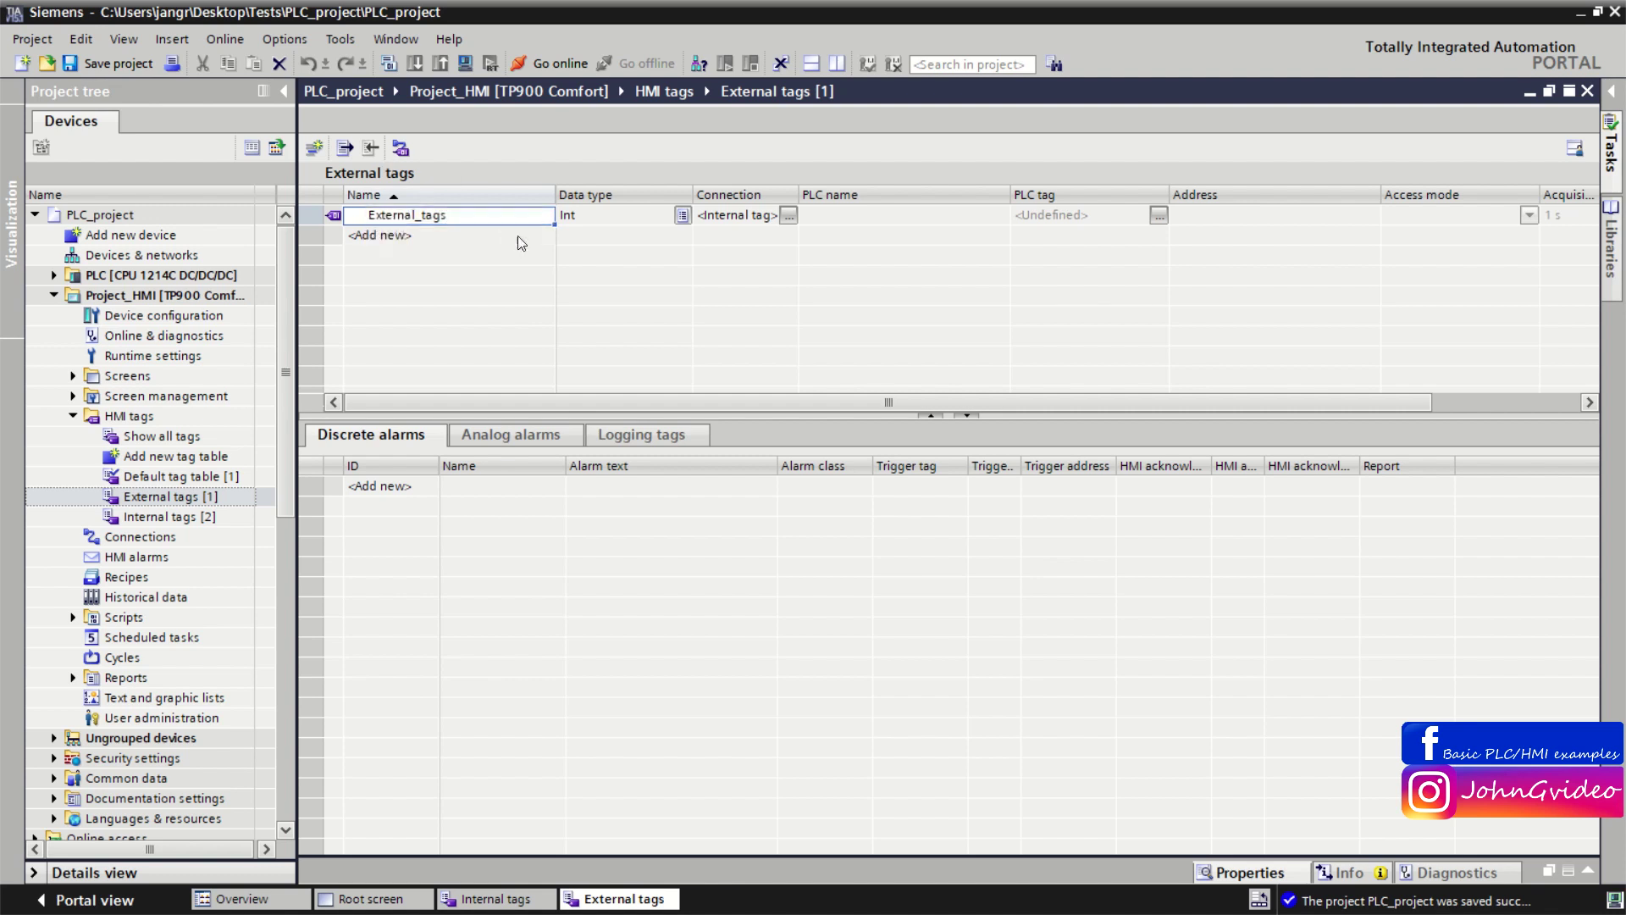
left_click(517, 239)
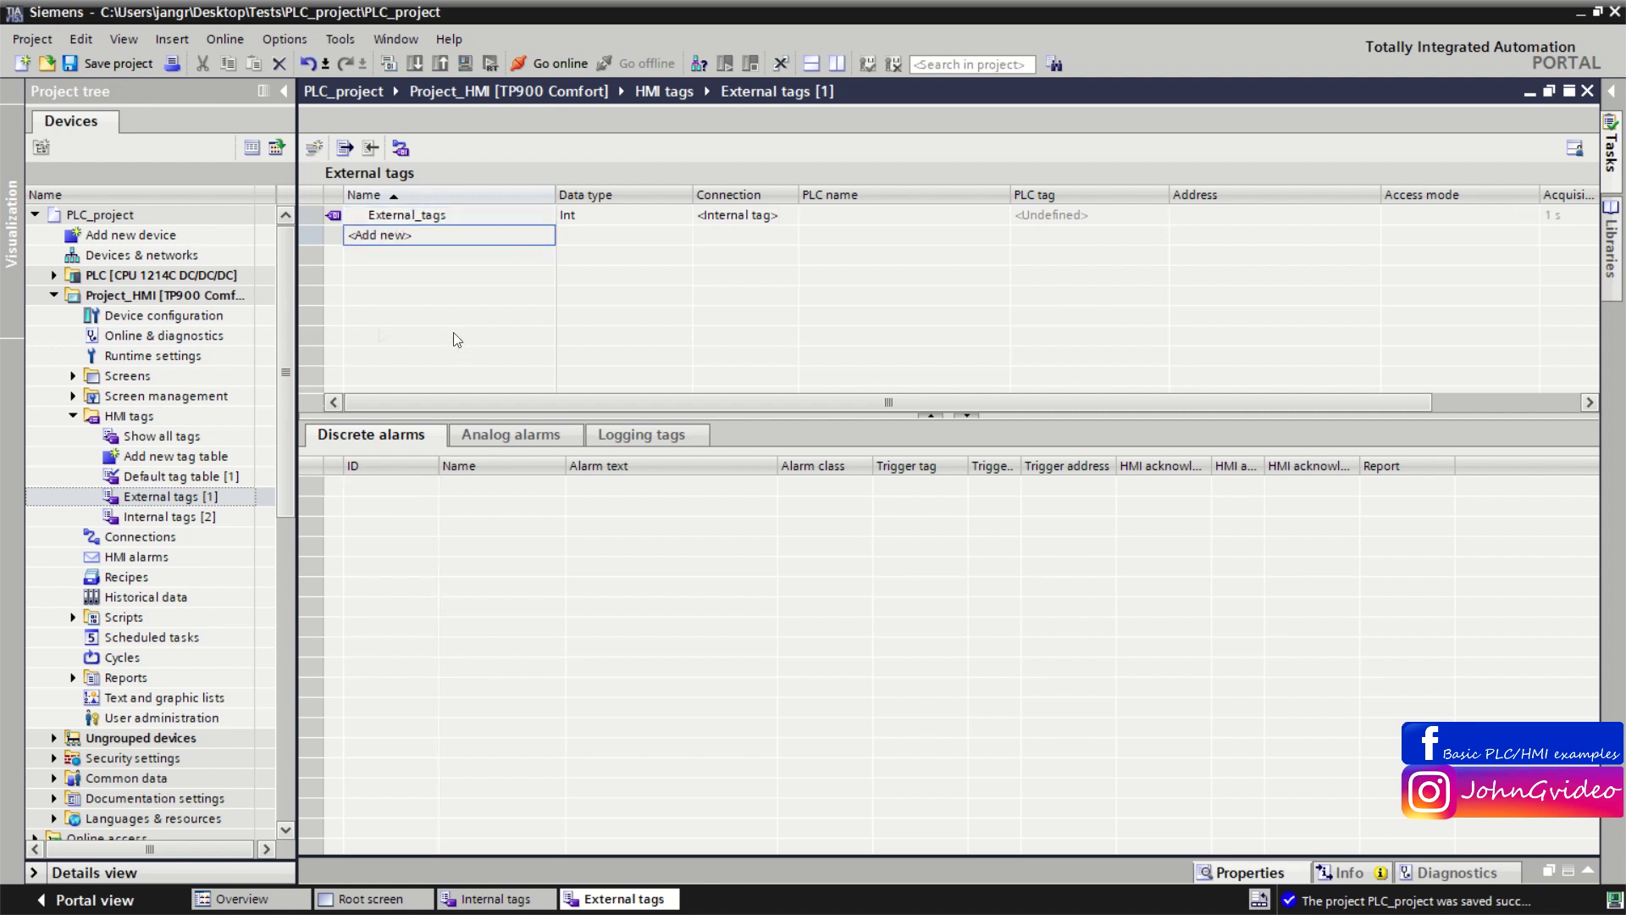
Step: Set the connection of the External_tags tag to HMI_Connection_1
left_click(667, 219)
left_click(774, 224)
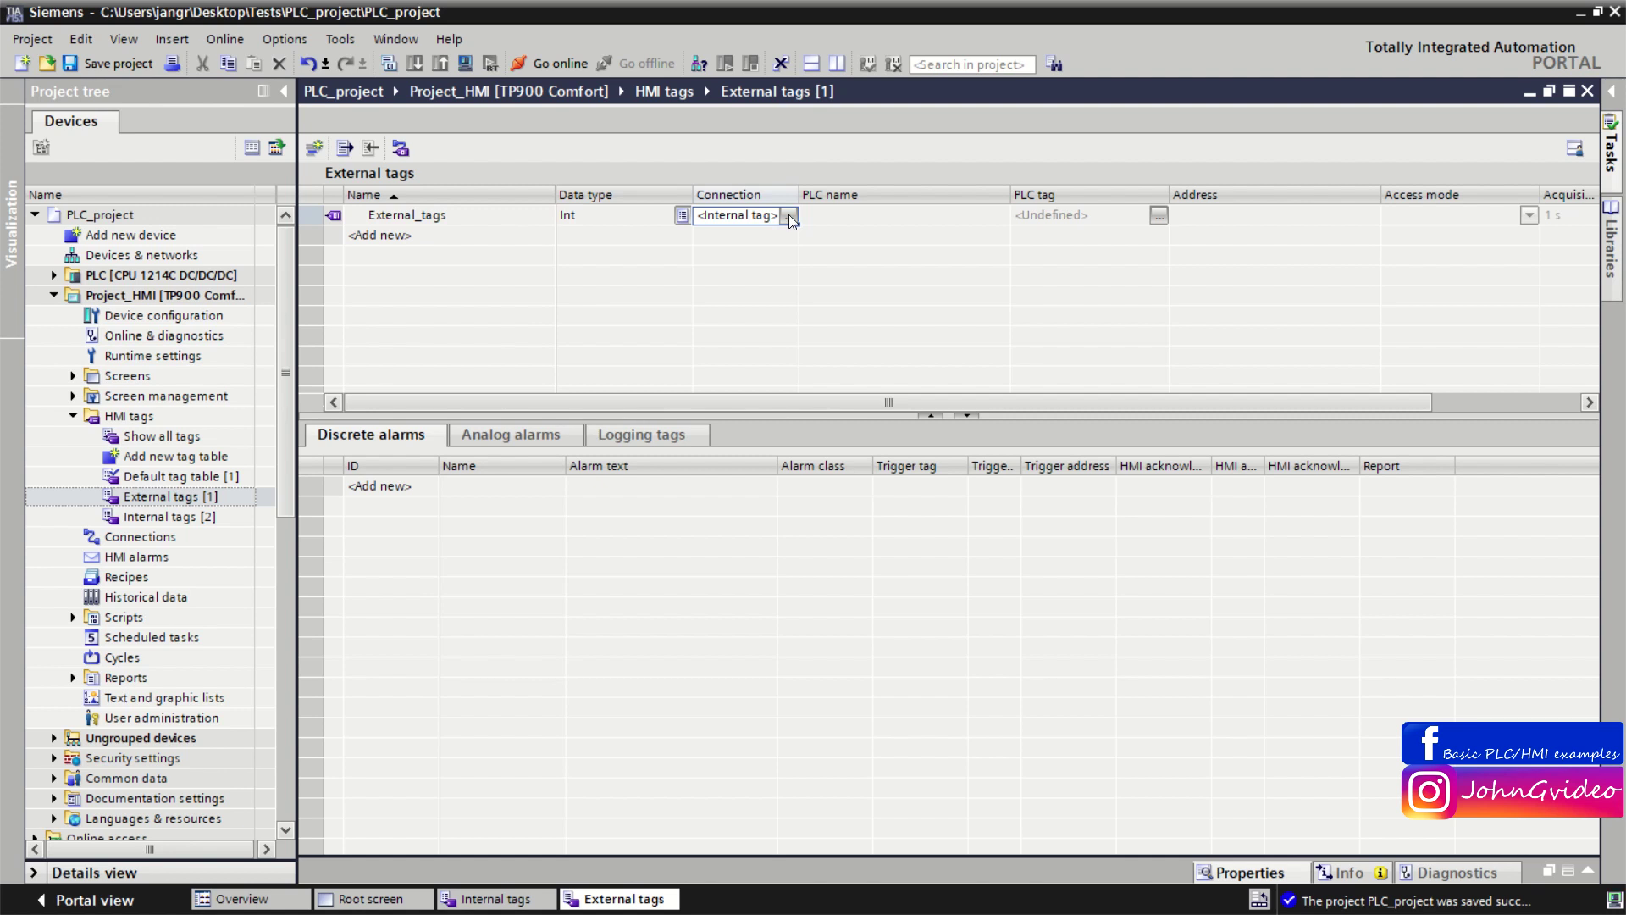
left_click(788, 216)
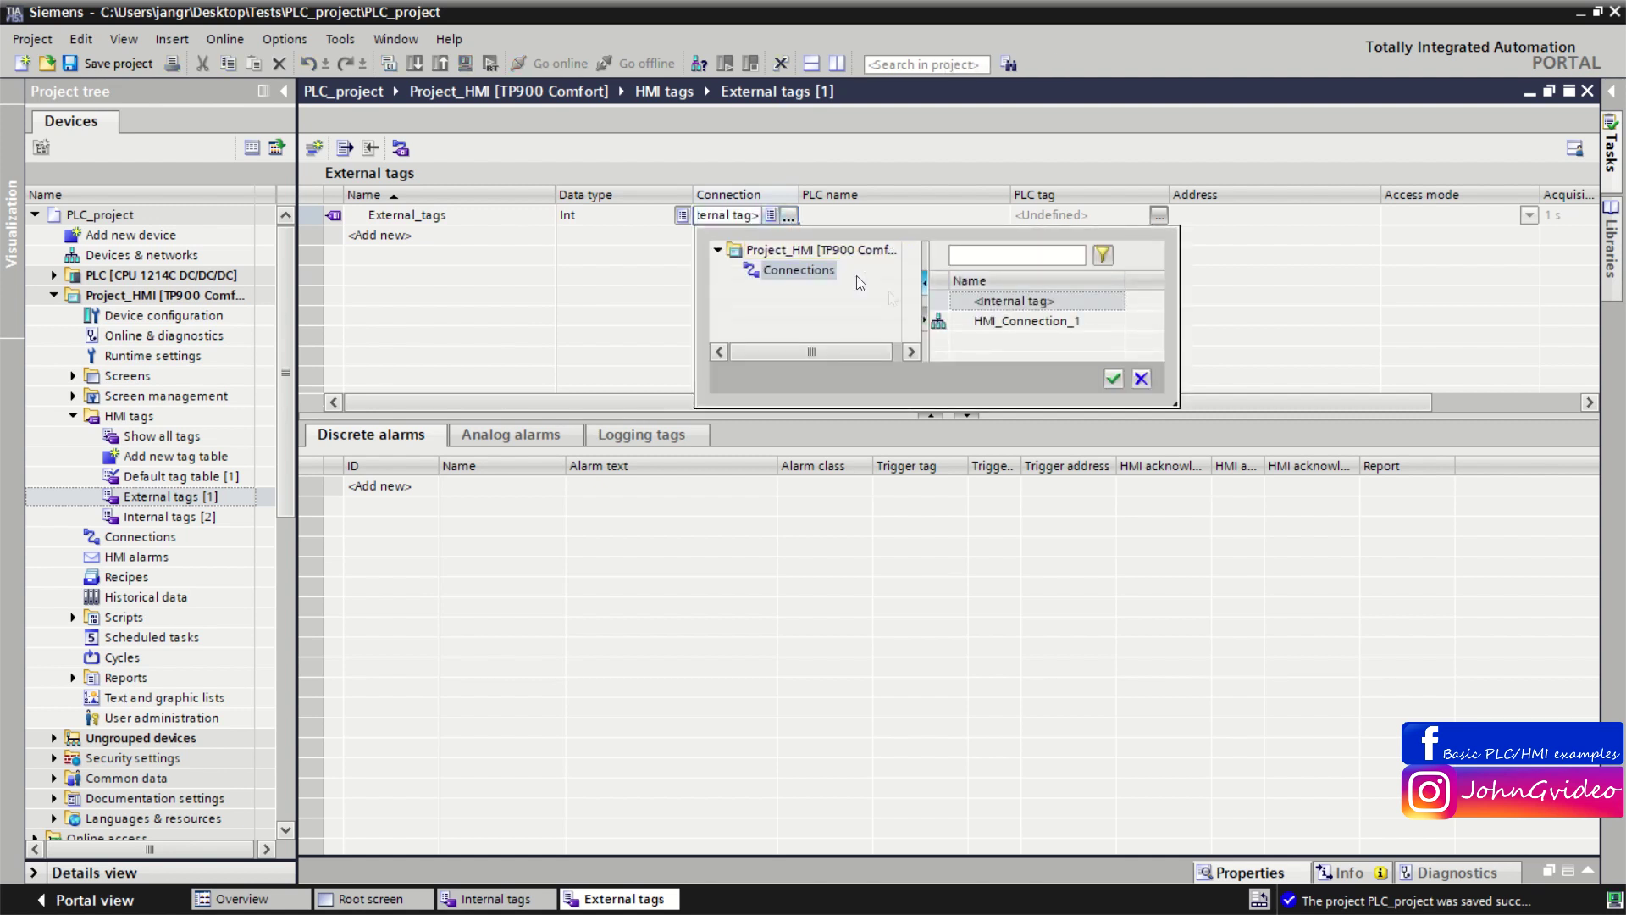
left_click(1013, 325)
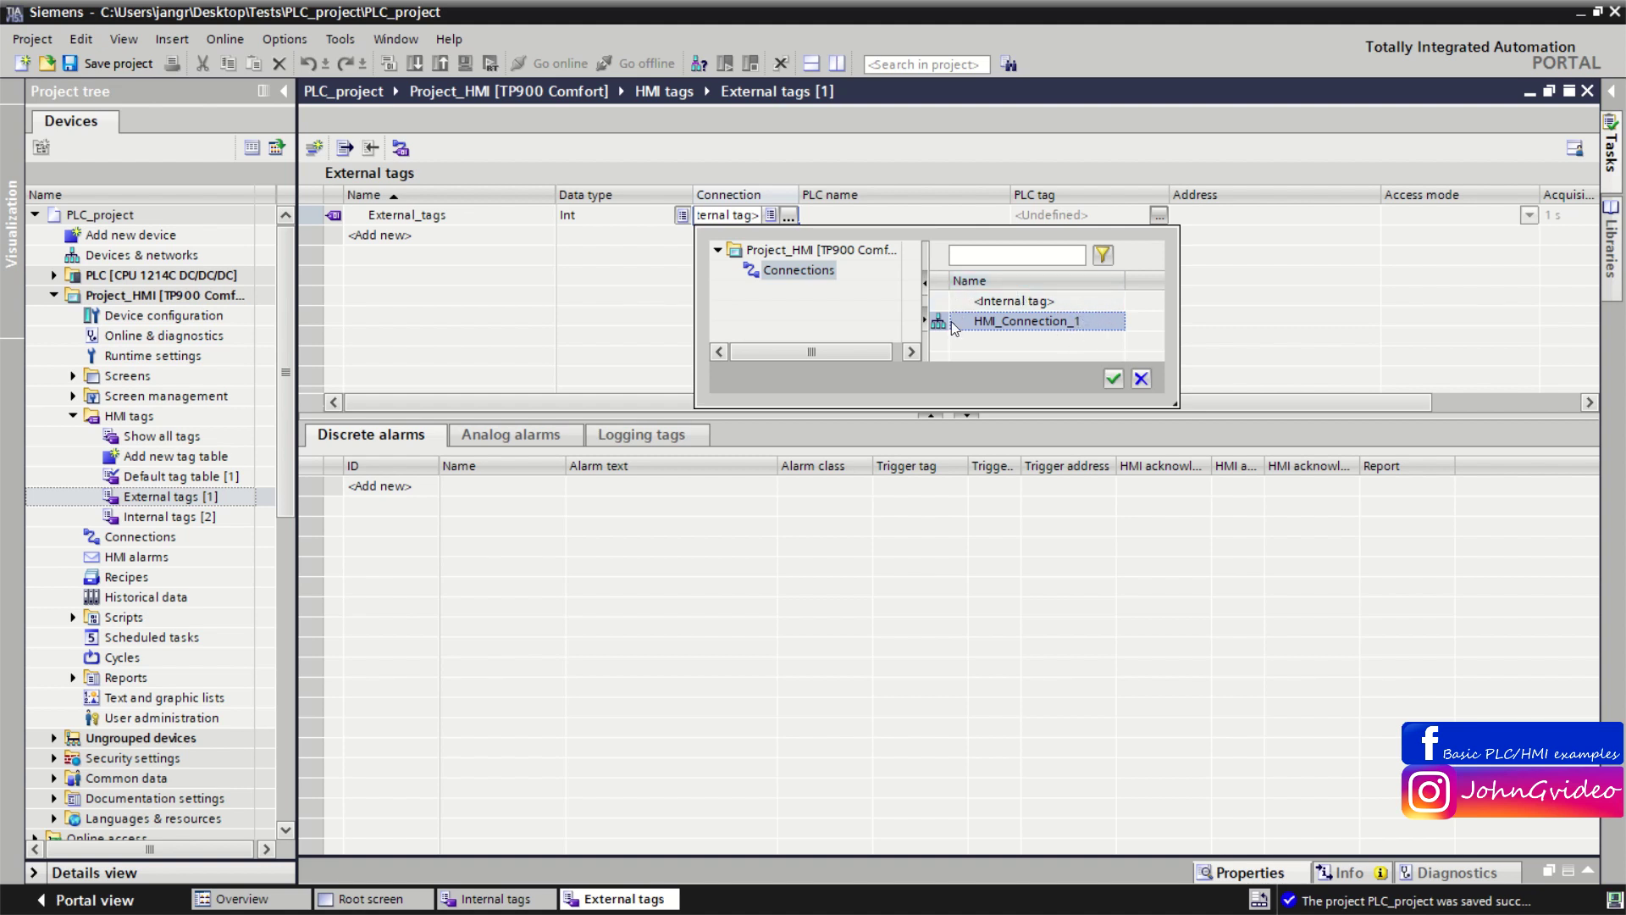
double_click(1033, 321)
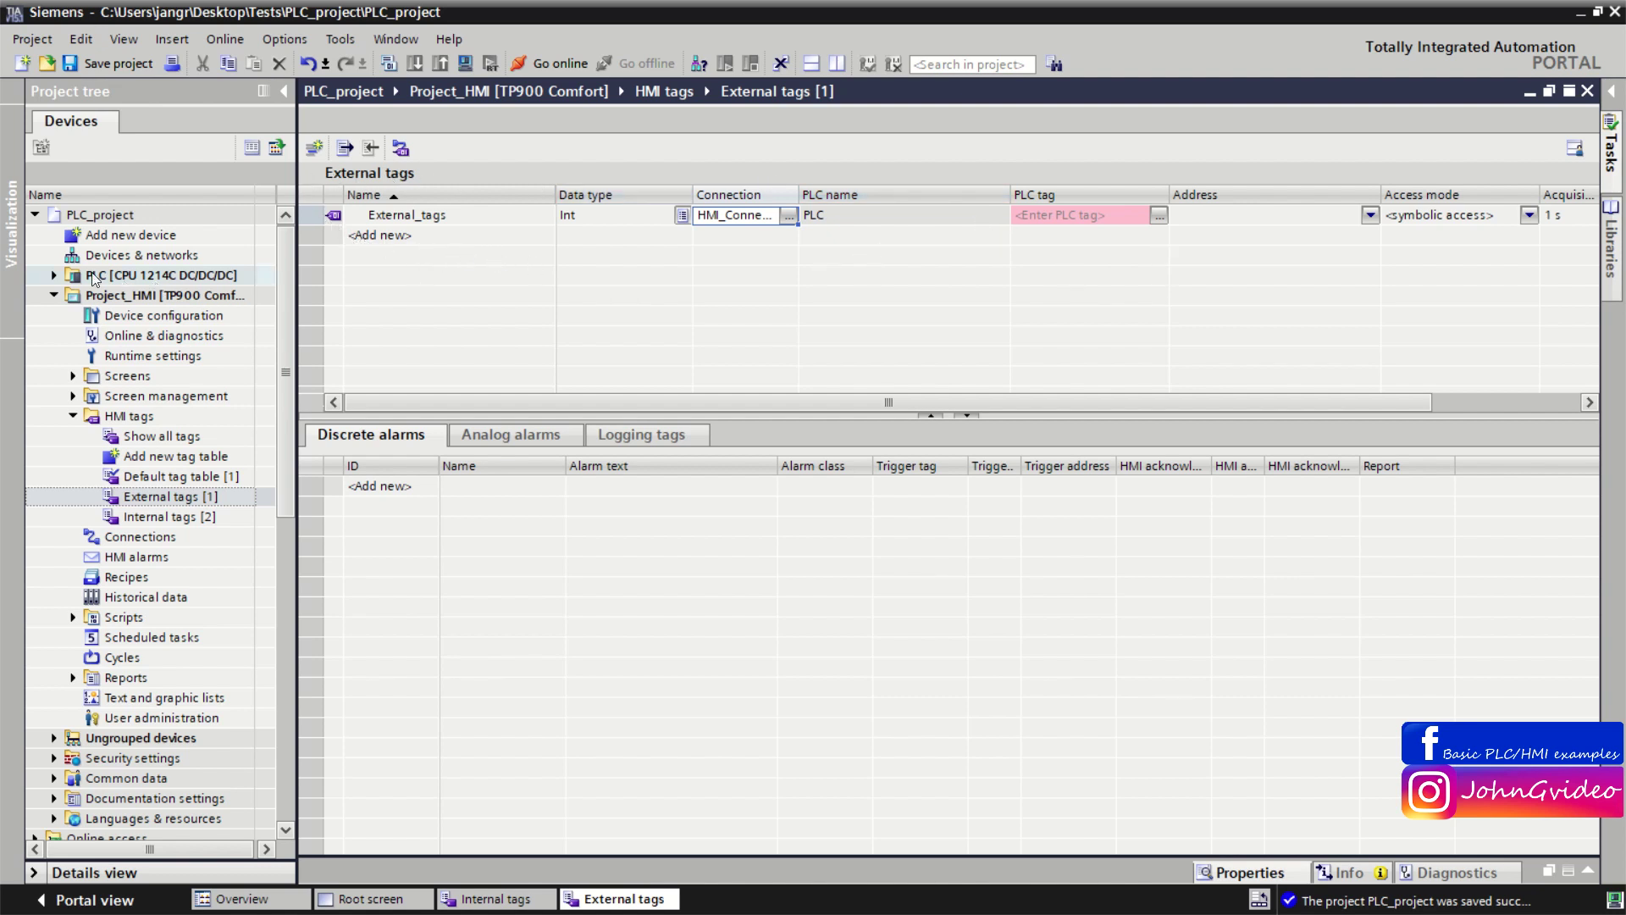
Step: Open the PLC's default tag table and add a tag named HMI_Tag with data type Int
left_click(56, 276)
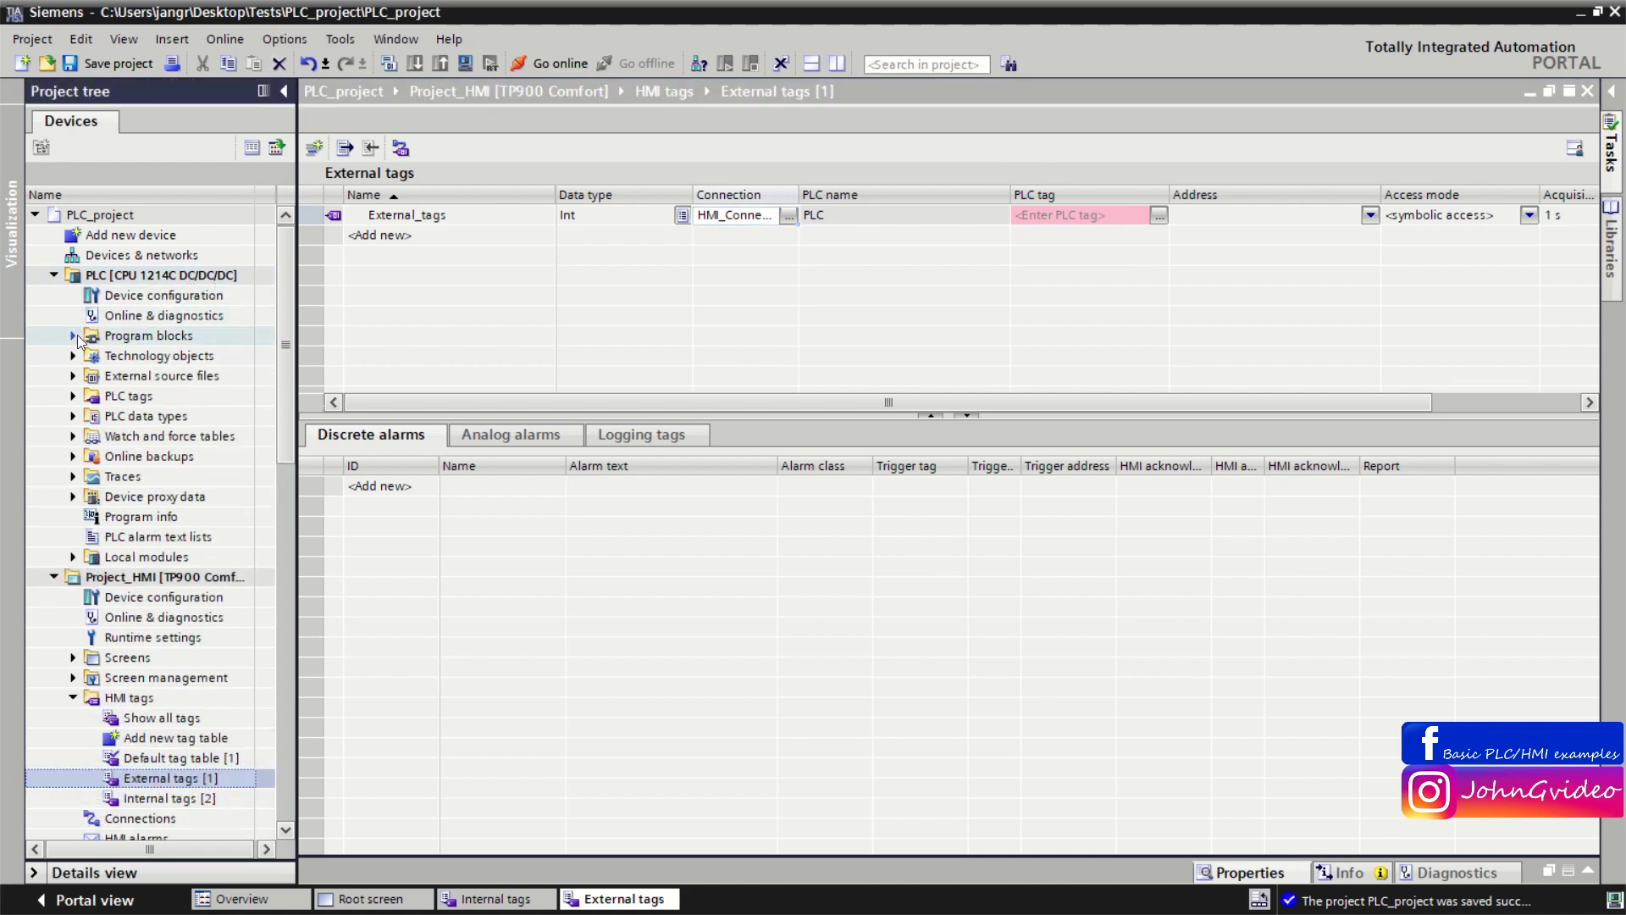
left_click(74, 396)
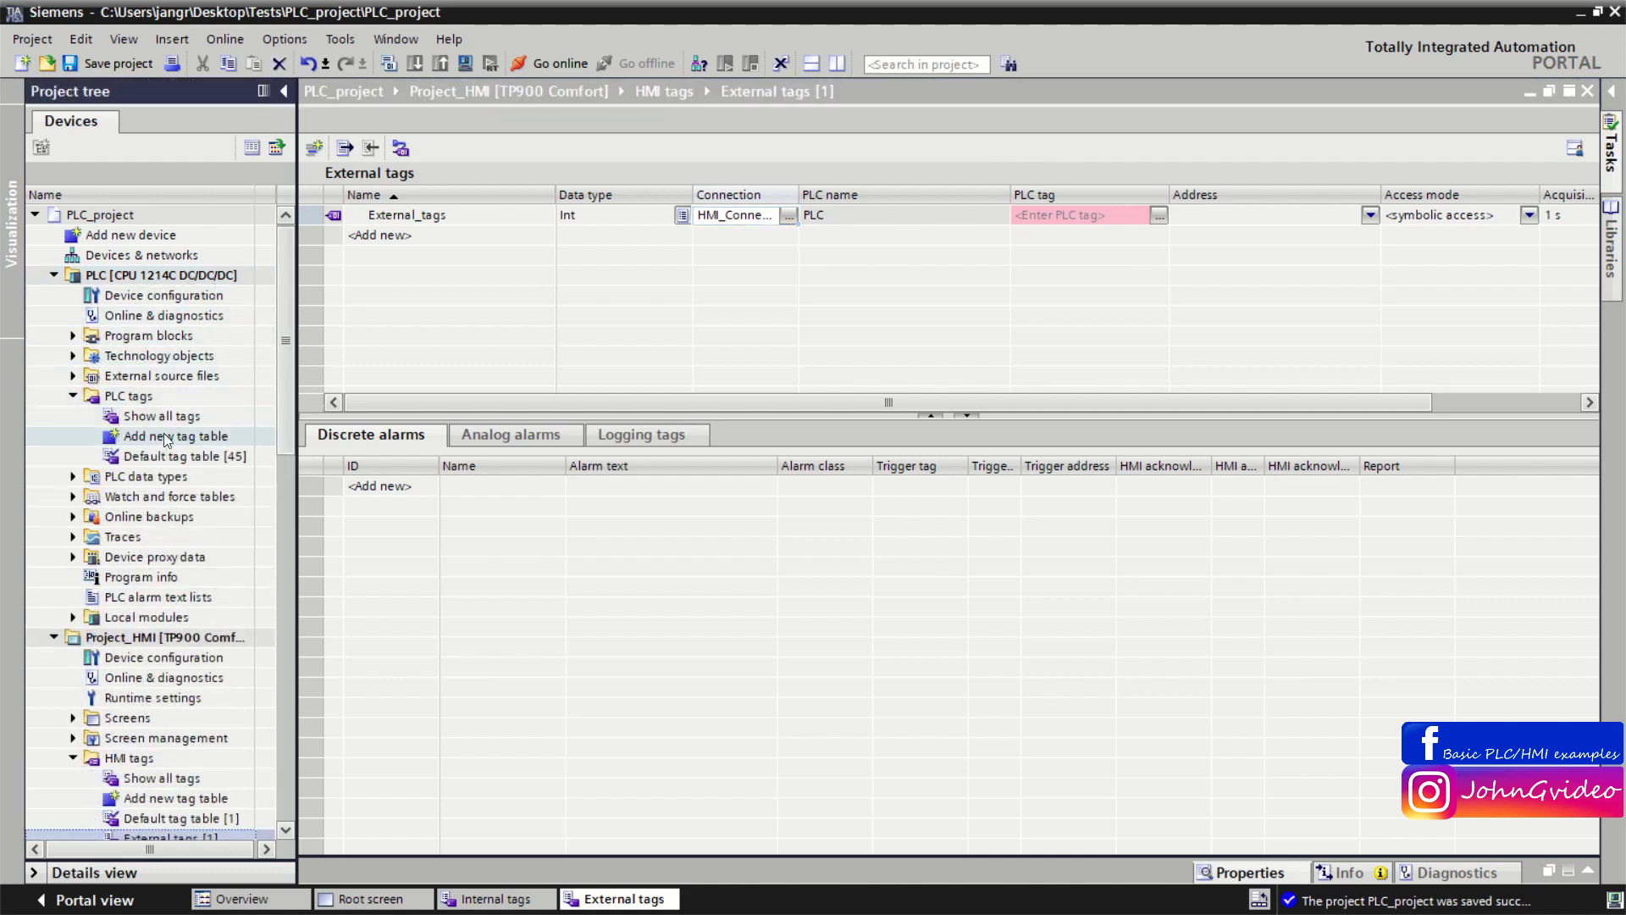
left_click(173, 461)
double_click(175, 459)
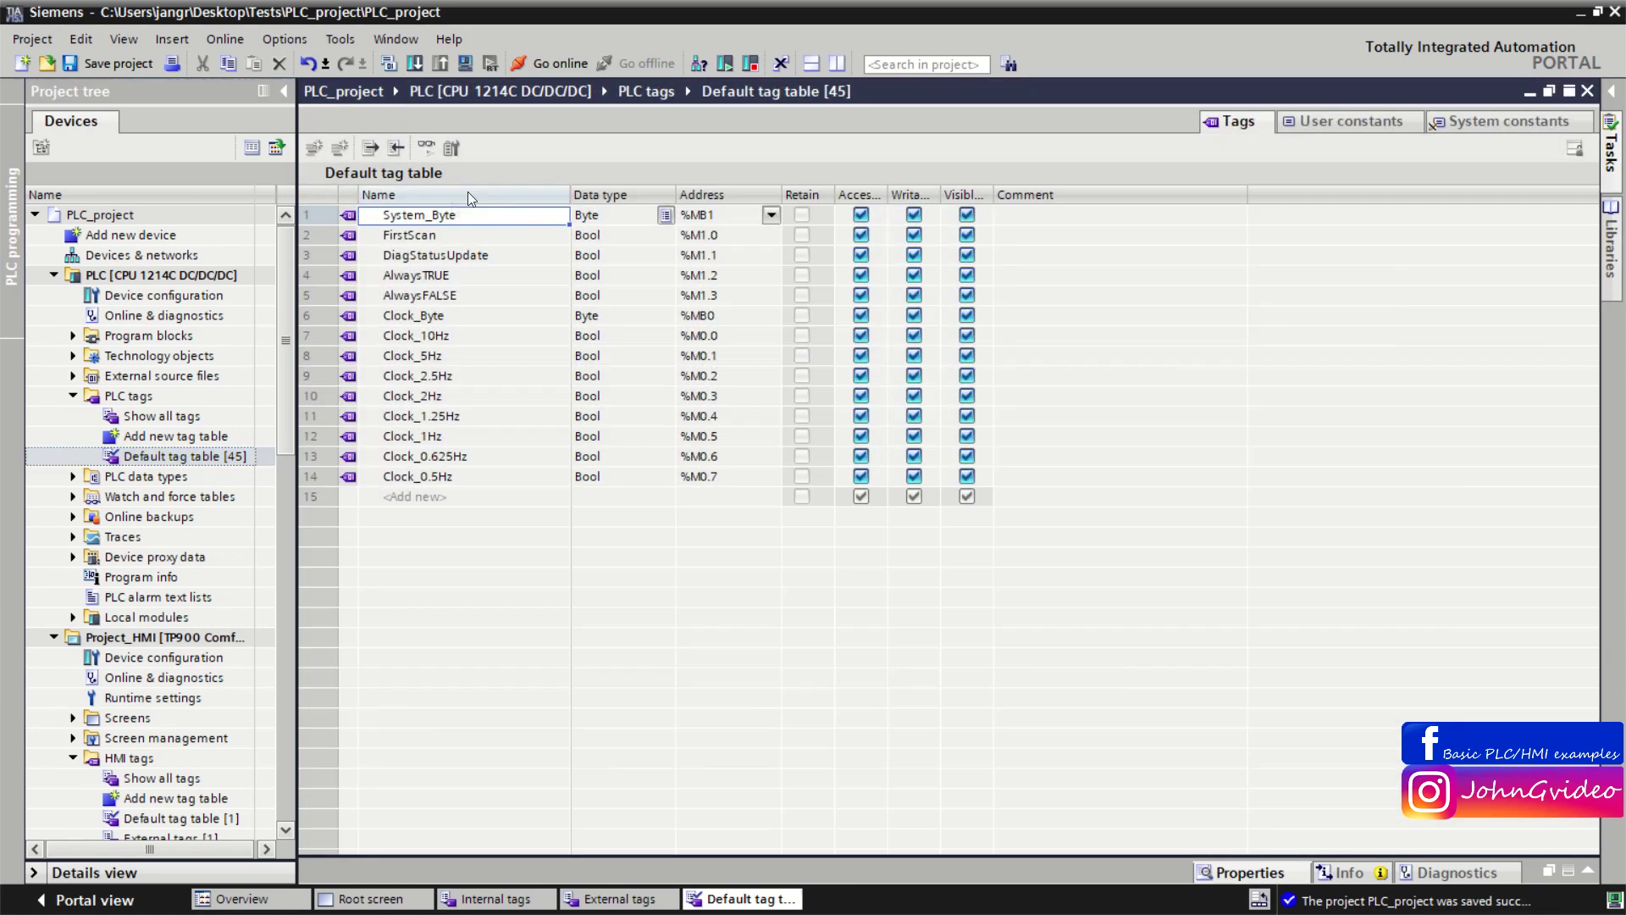
left_click(427, 503)
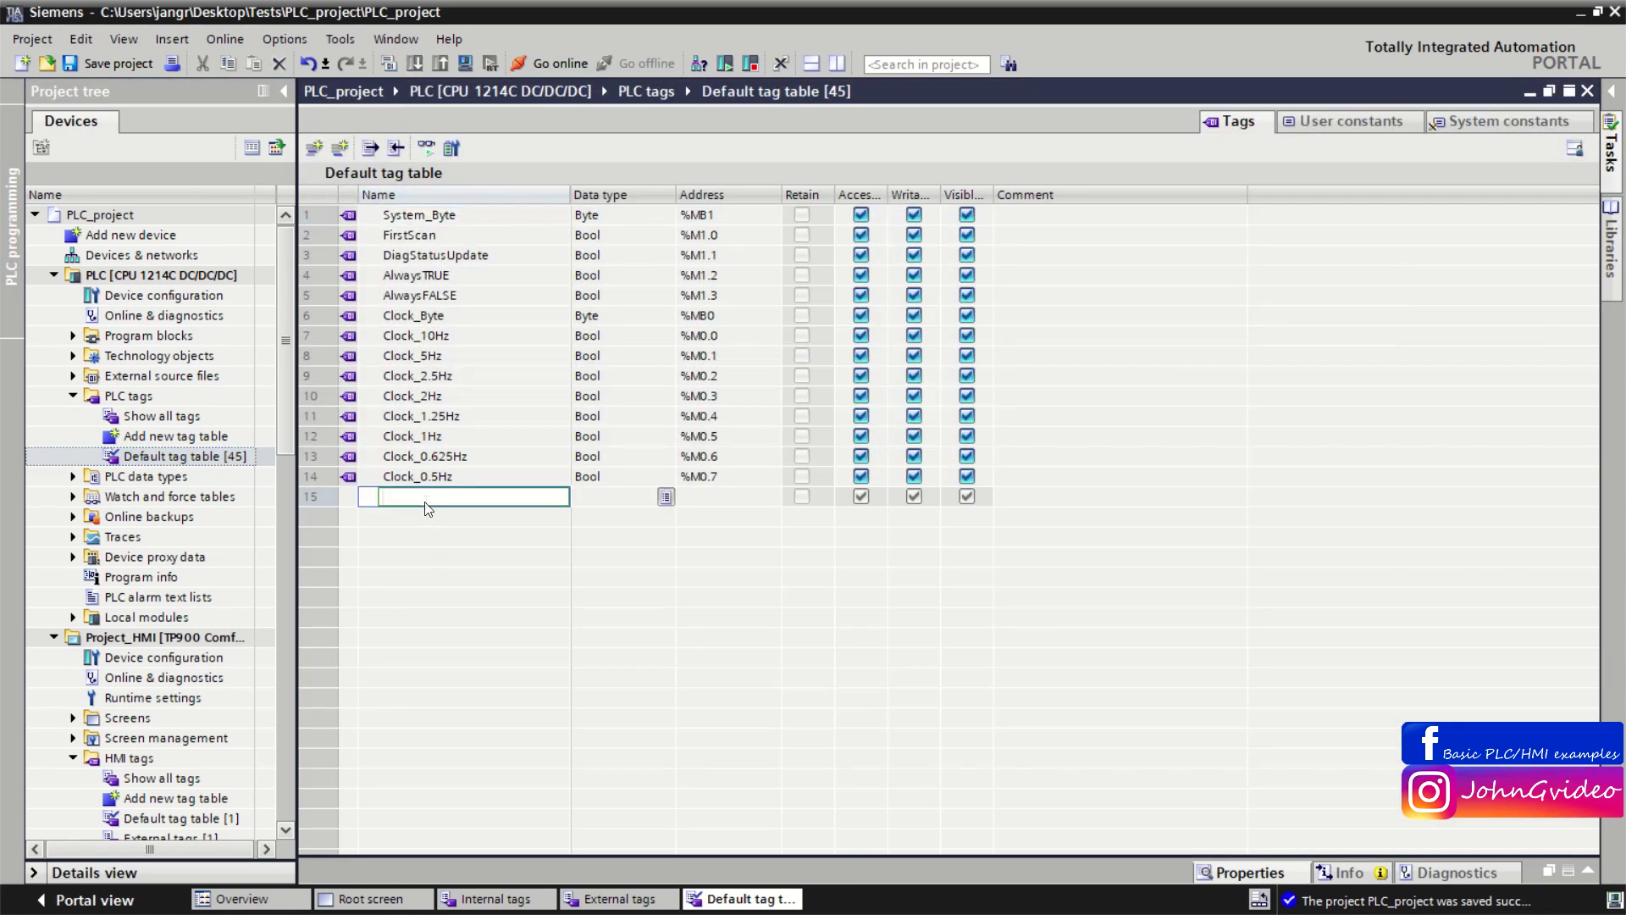
type("HMI_Tag")
left_click(607, 496)
type("int")
left_click(640, 518)
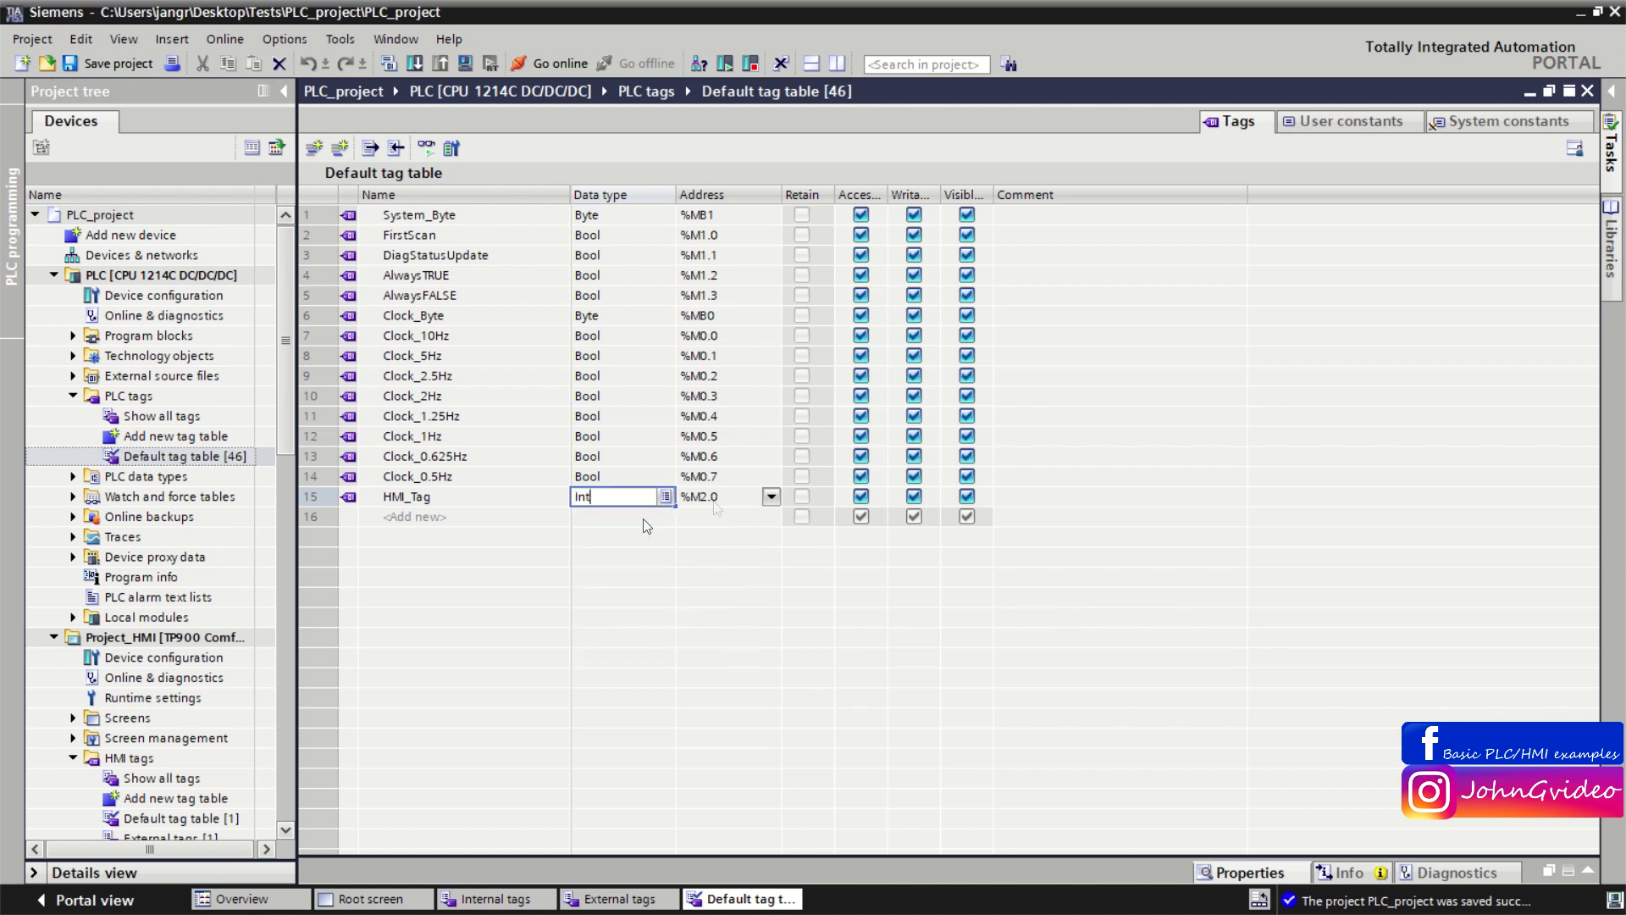
Step: Set the address of HMI_Tag to %MW2 and save the project
left_click(773, 497)
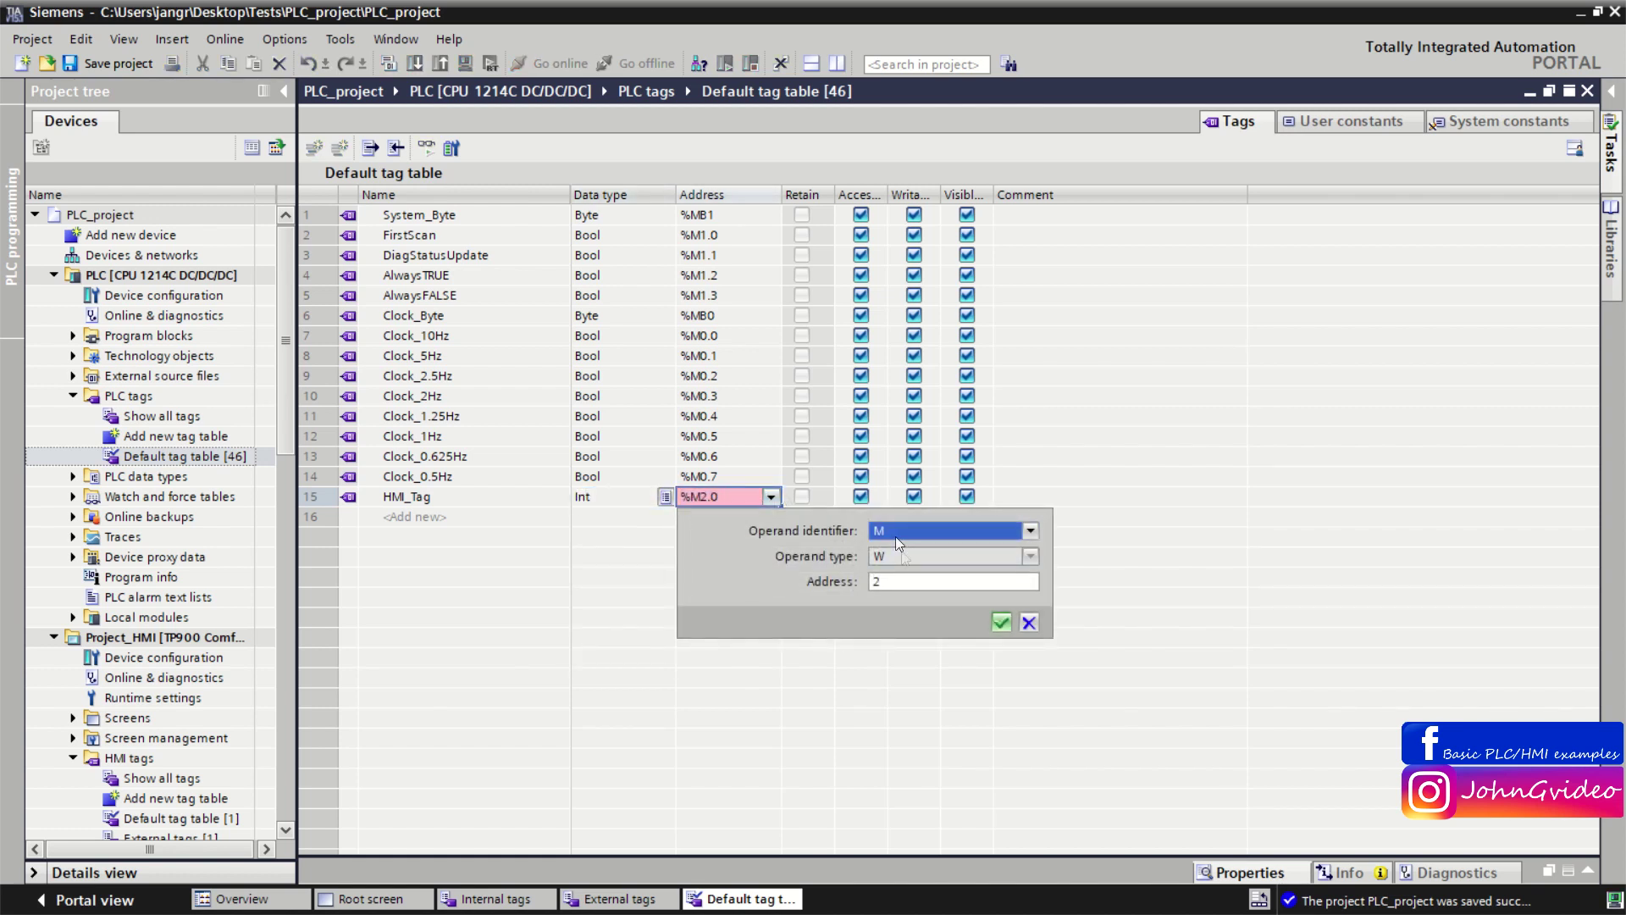
left_click(1001, 623)
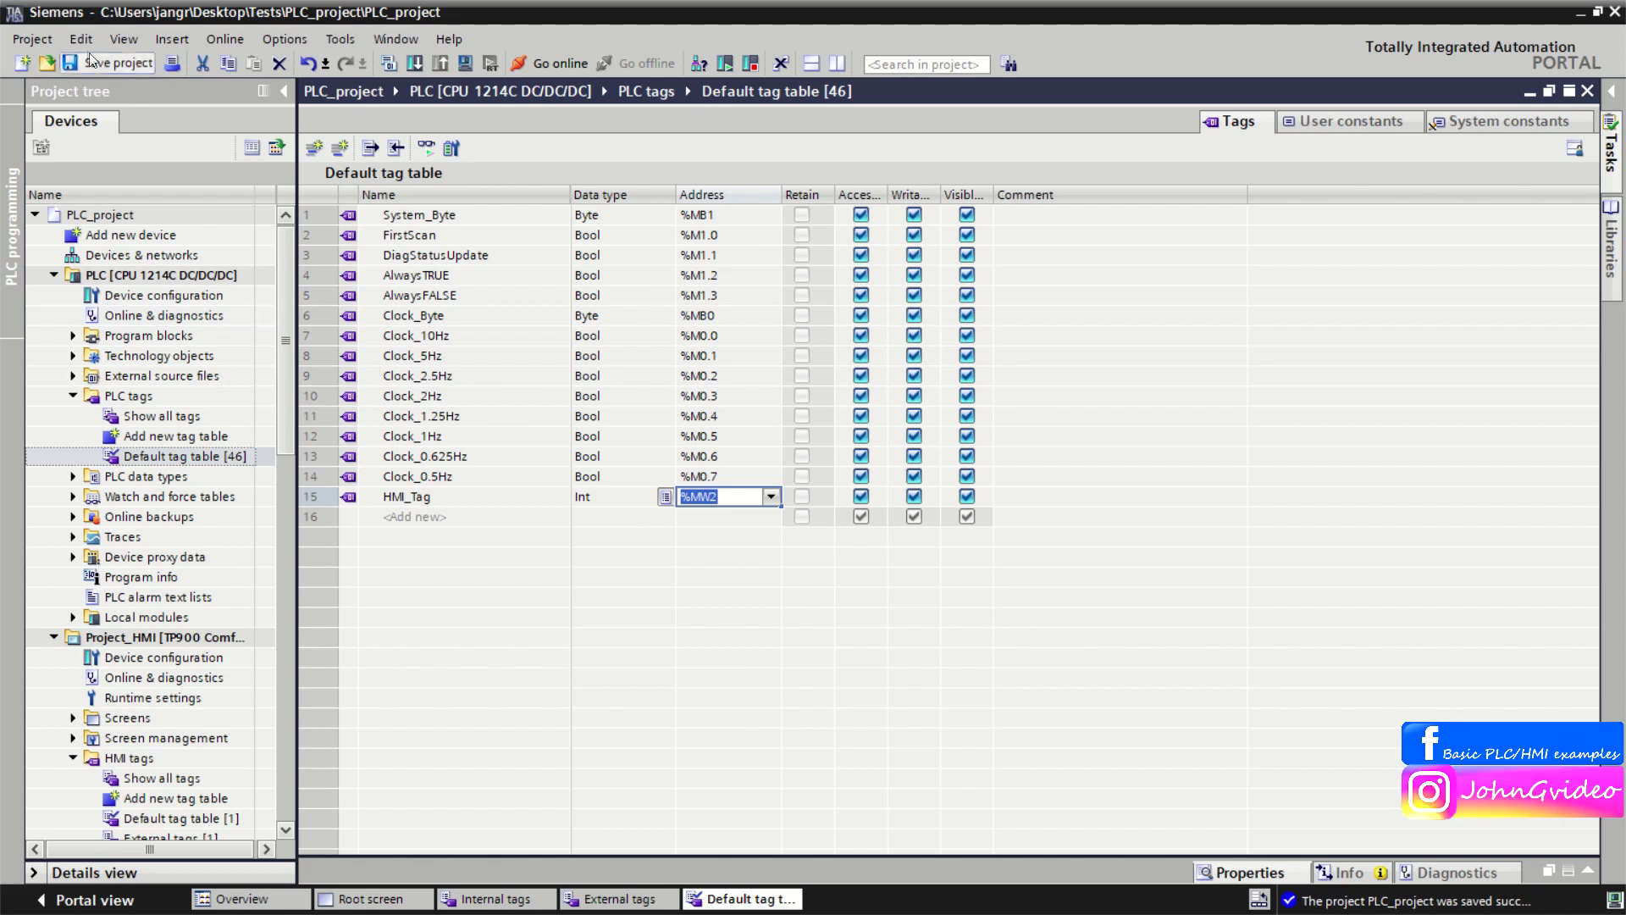
key("ctrl+s")
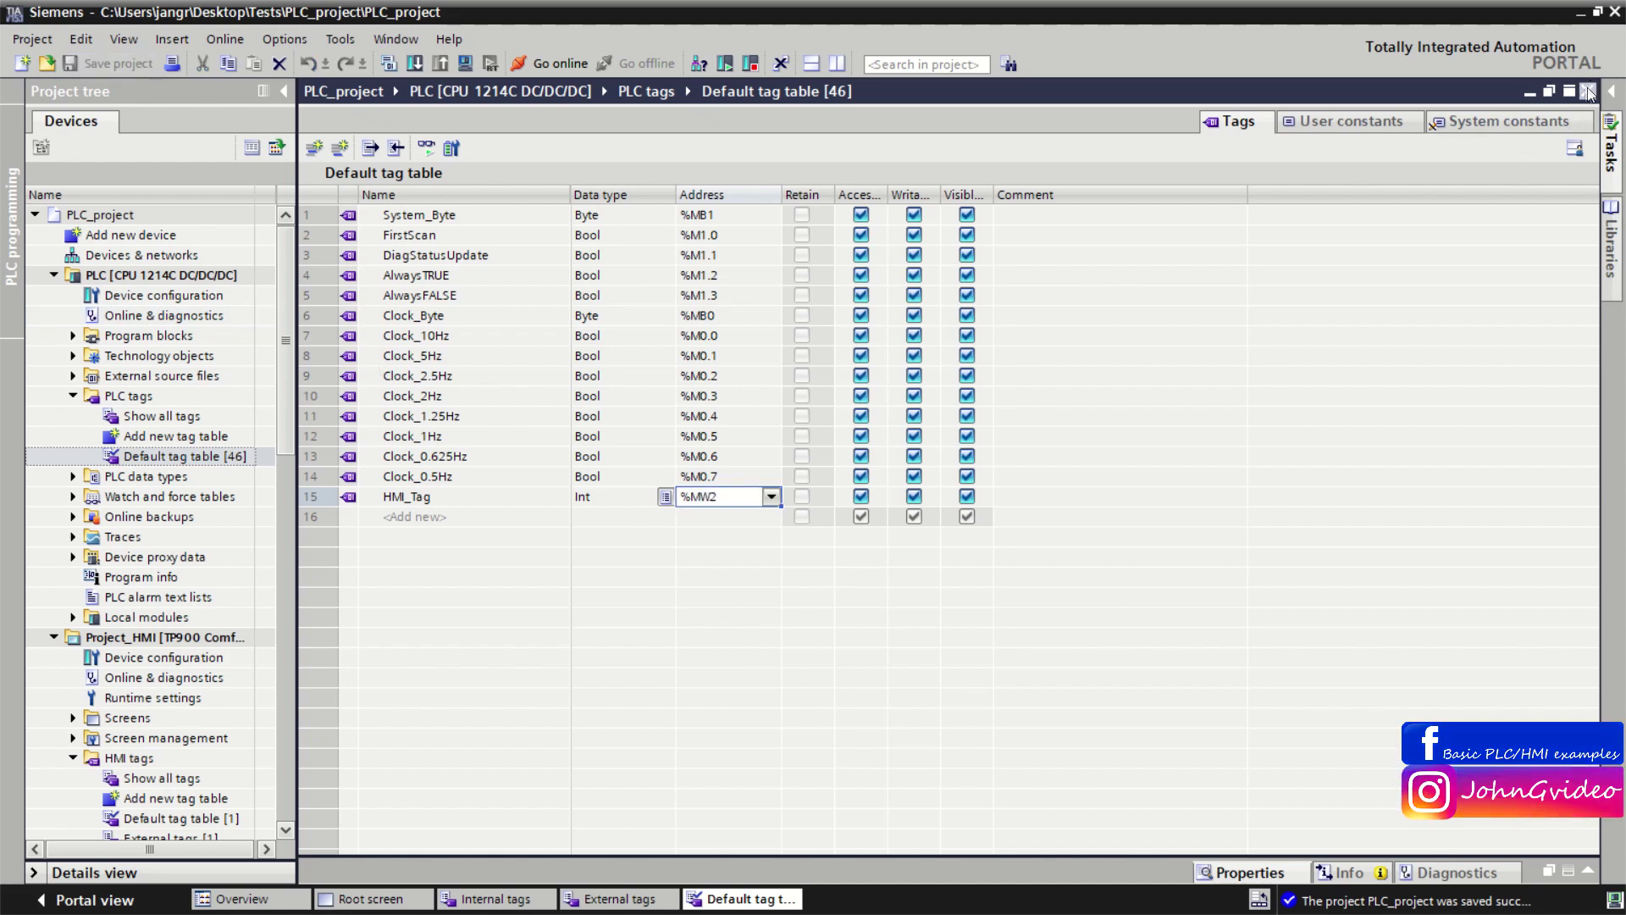
Step: Close the PLC tag table and link External_tags to the PLC tag HMI_Tag from the PLC's default tag table
left_click(1587, 91)
left_click(55, 275)
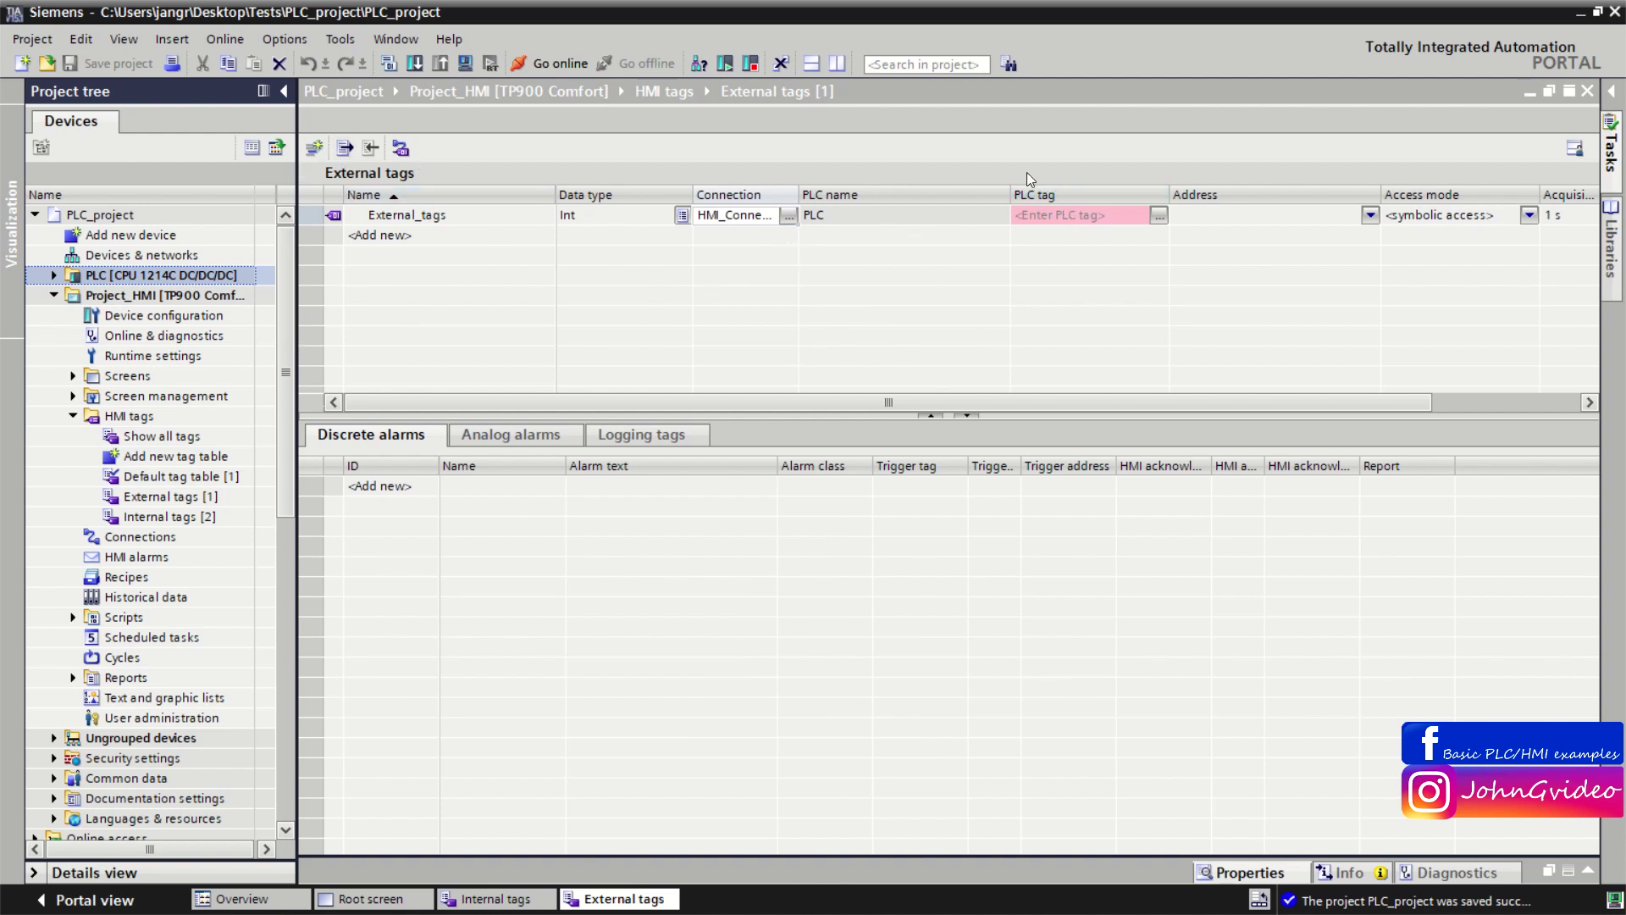
left_click(1158, 216)
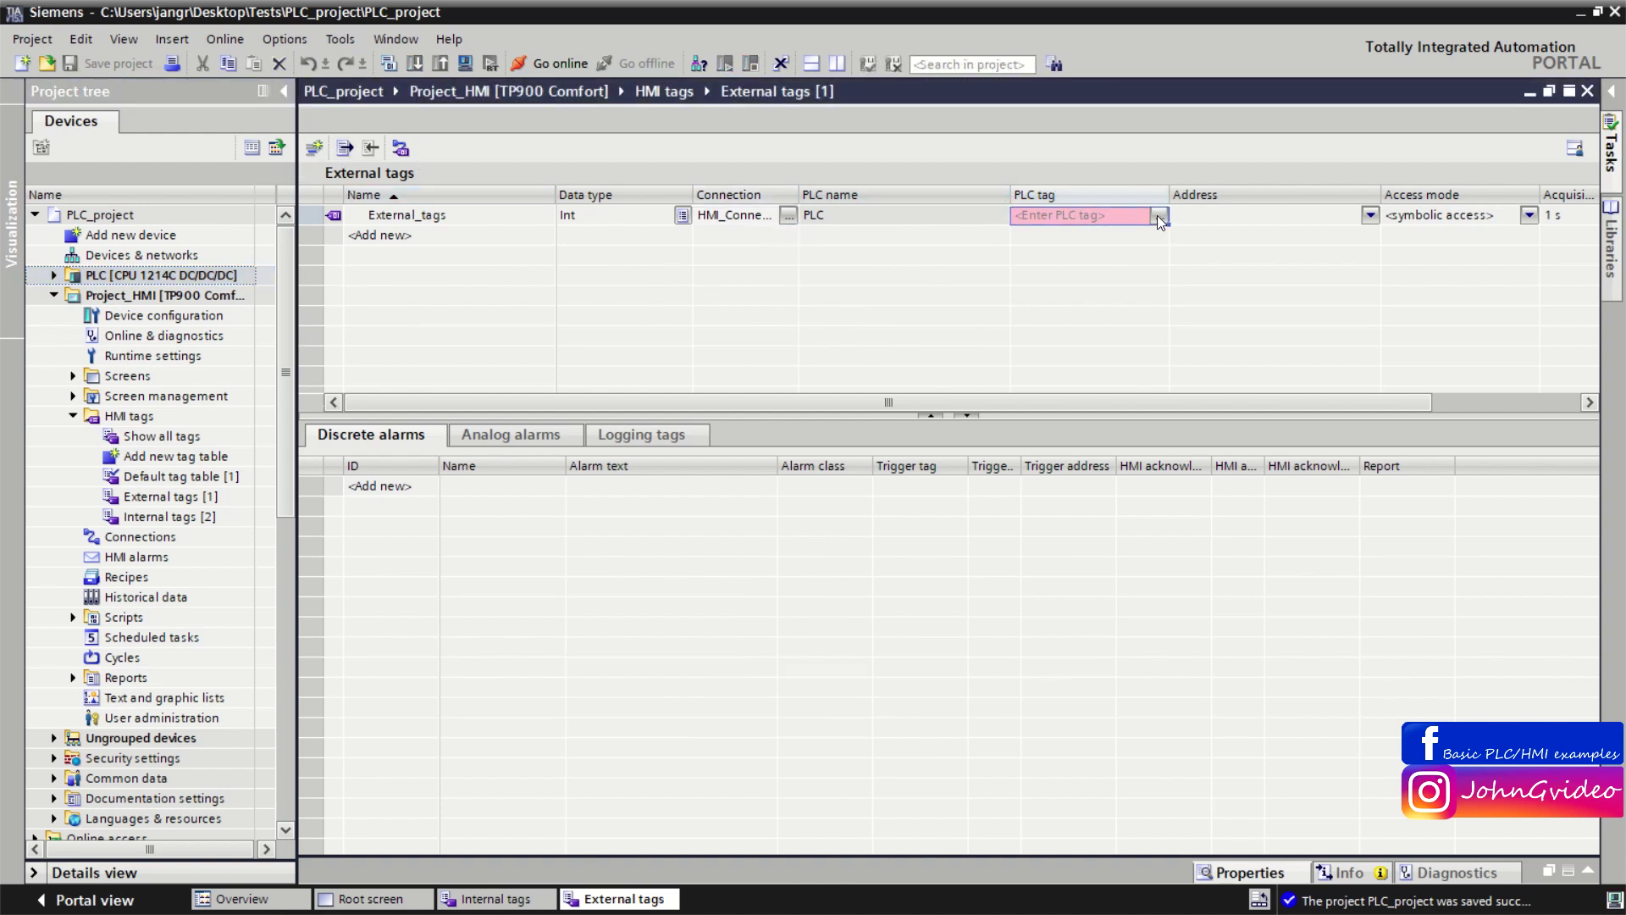
left_click(1159, 216)
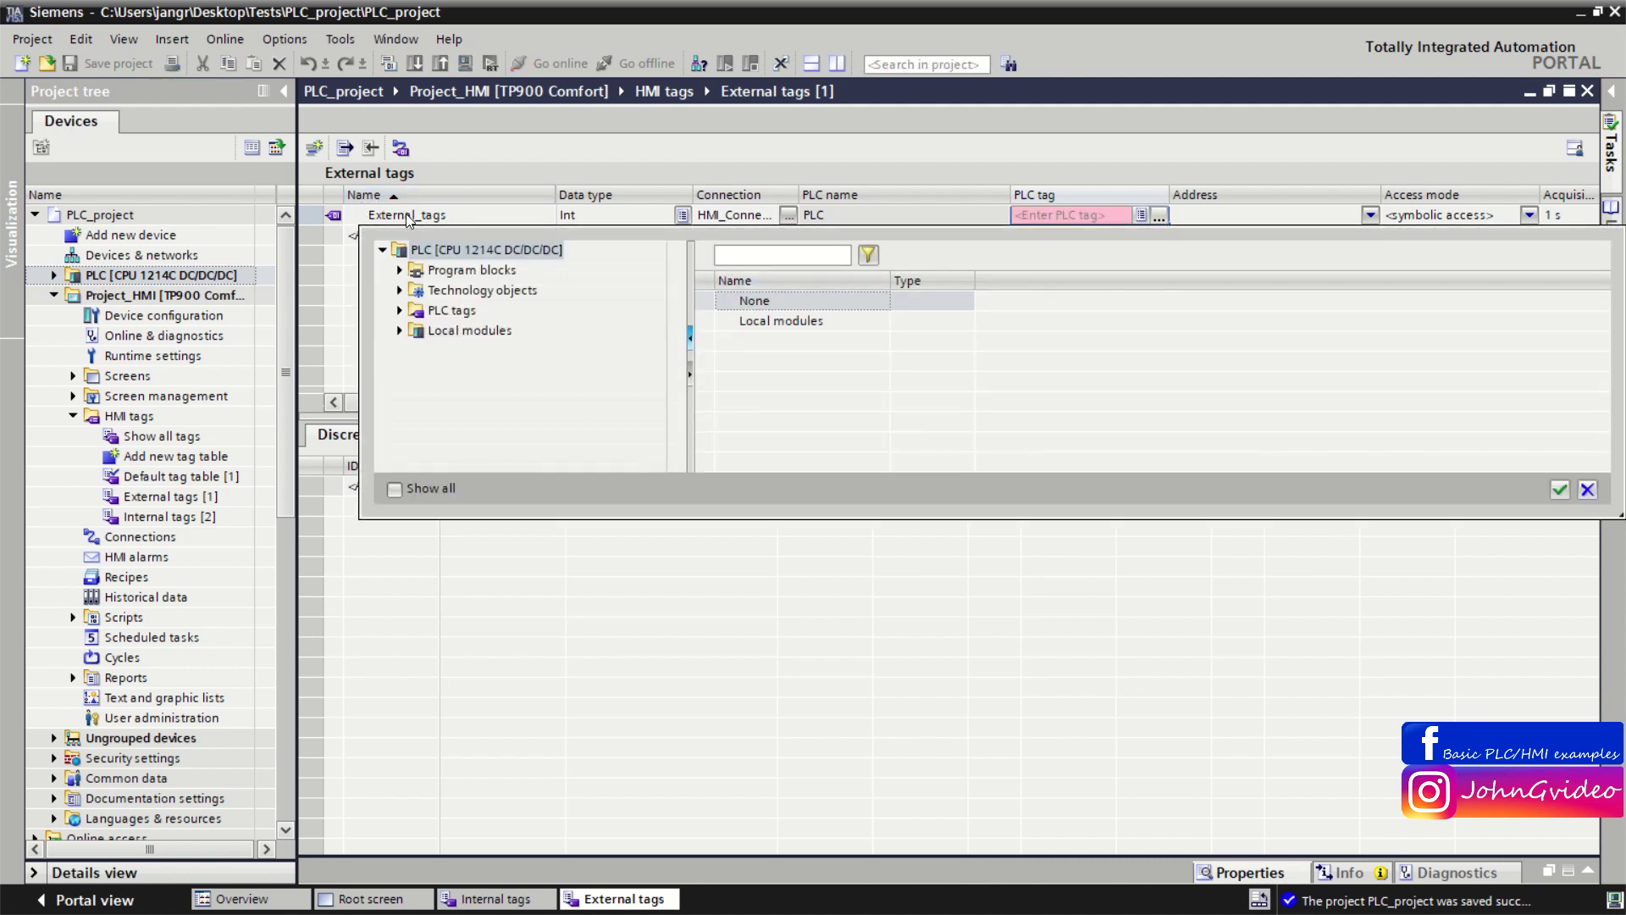
left_click(400, 310)
left_click(464, 329)
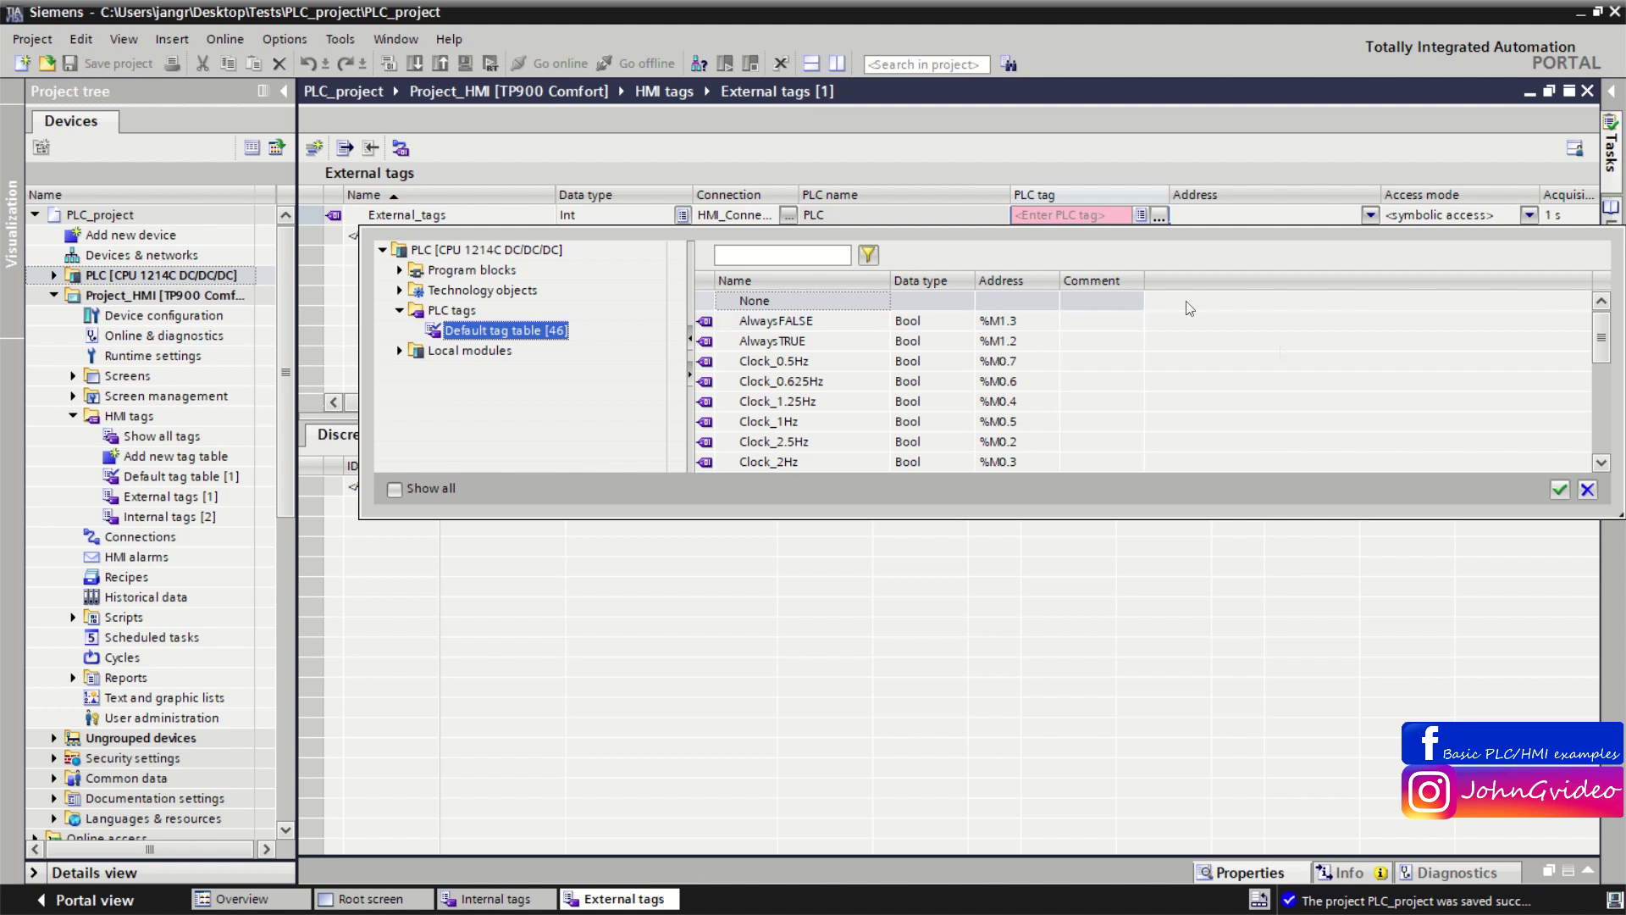
scroll(1606, 351, "down", 3)
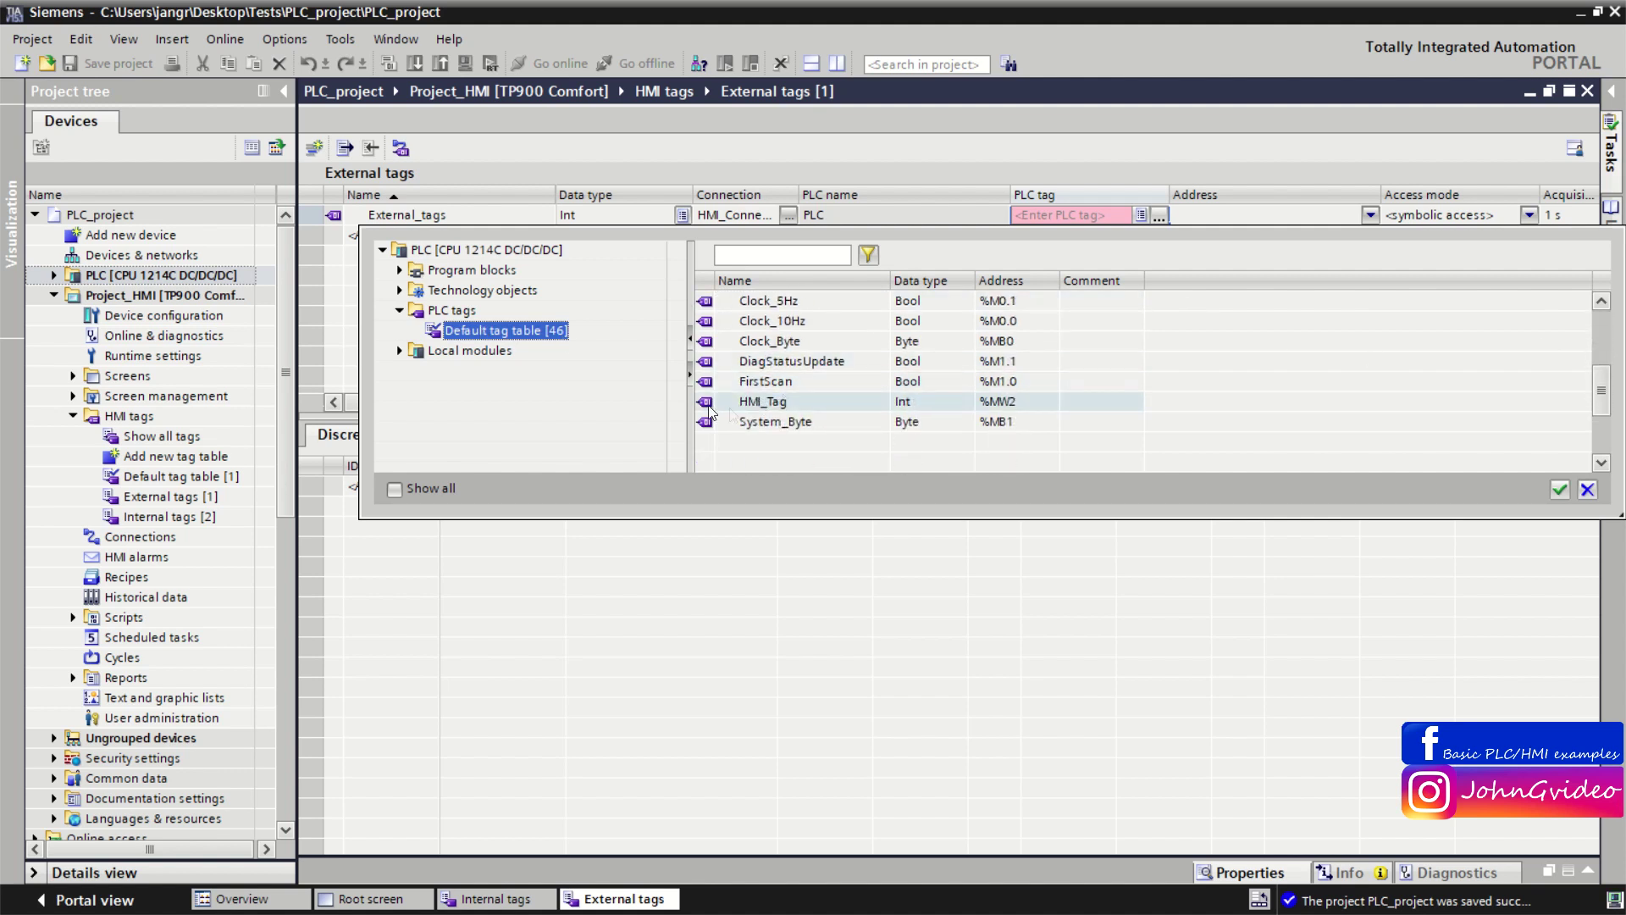
left_click(818, 411)
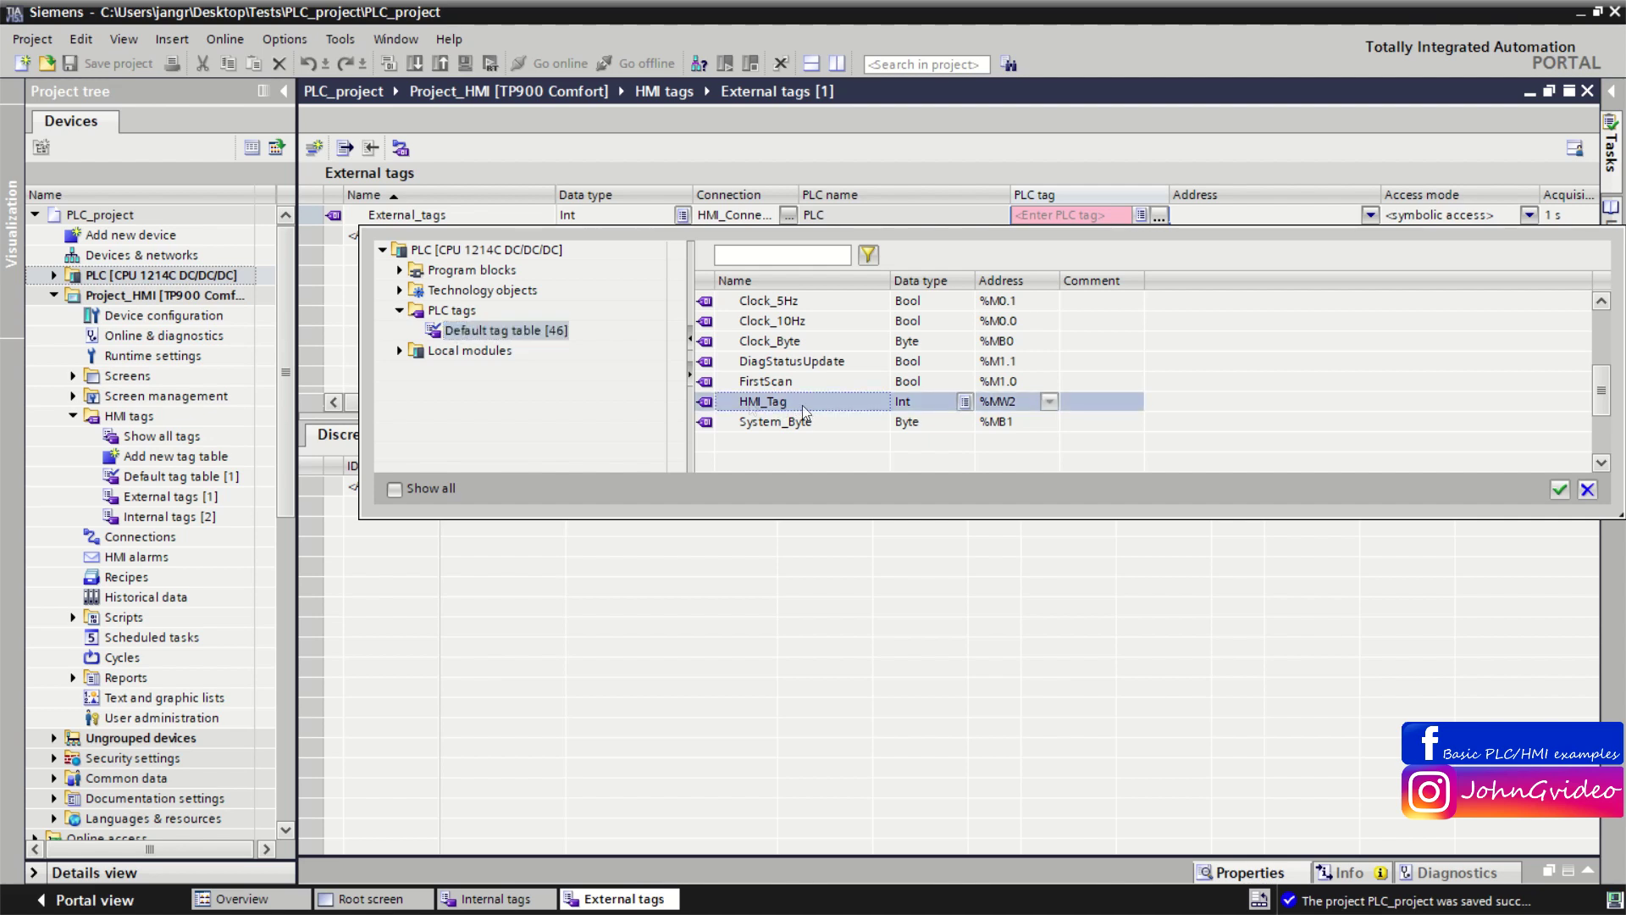
left_click(1560, 490)
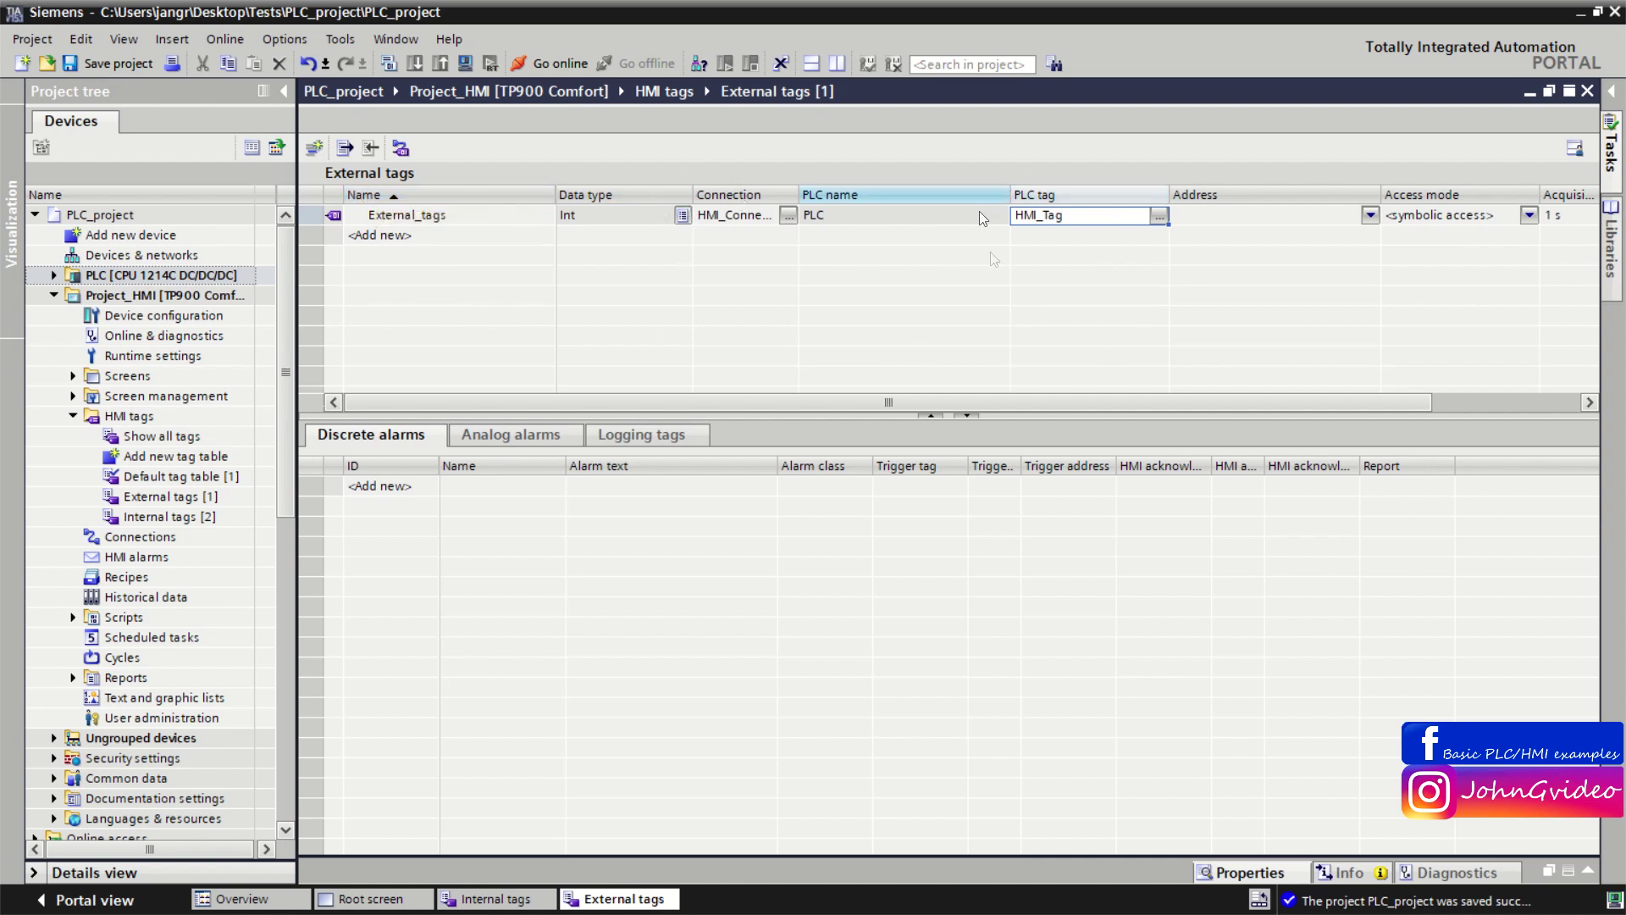
Step: Set the acquisition cycle of the External_tags tag to 100 ms
left_click_drag(996, 404, 1073, 405)
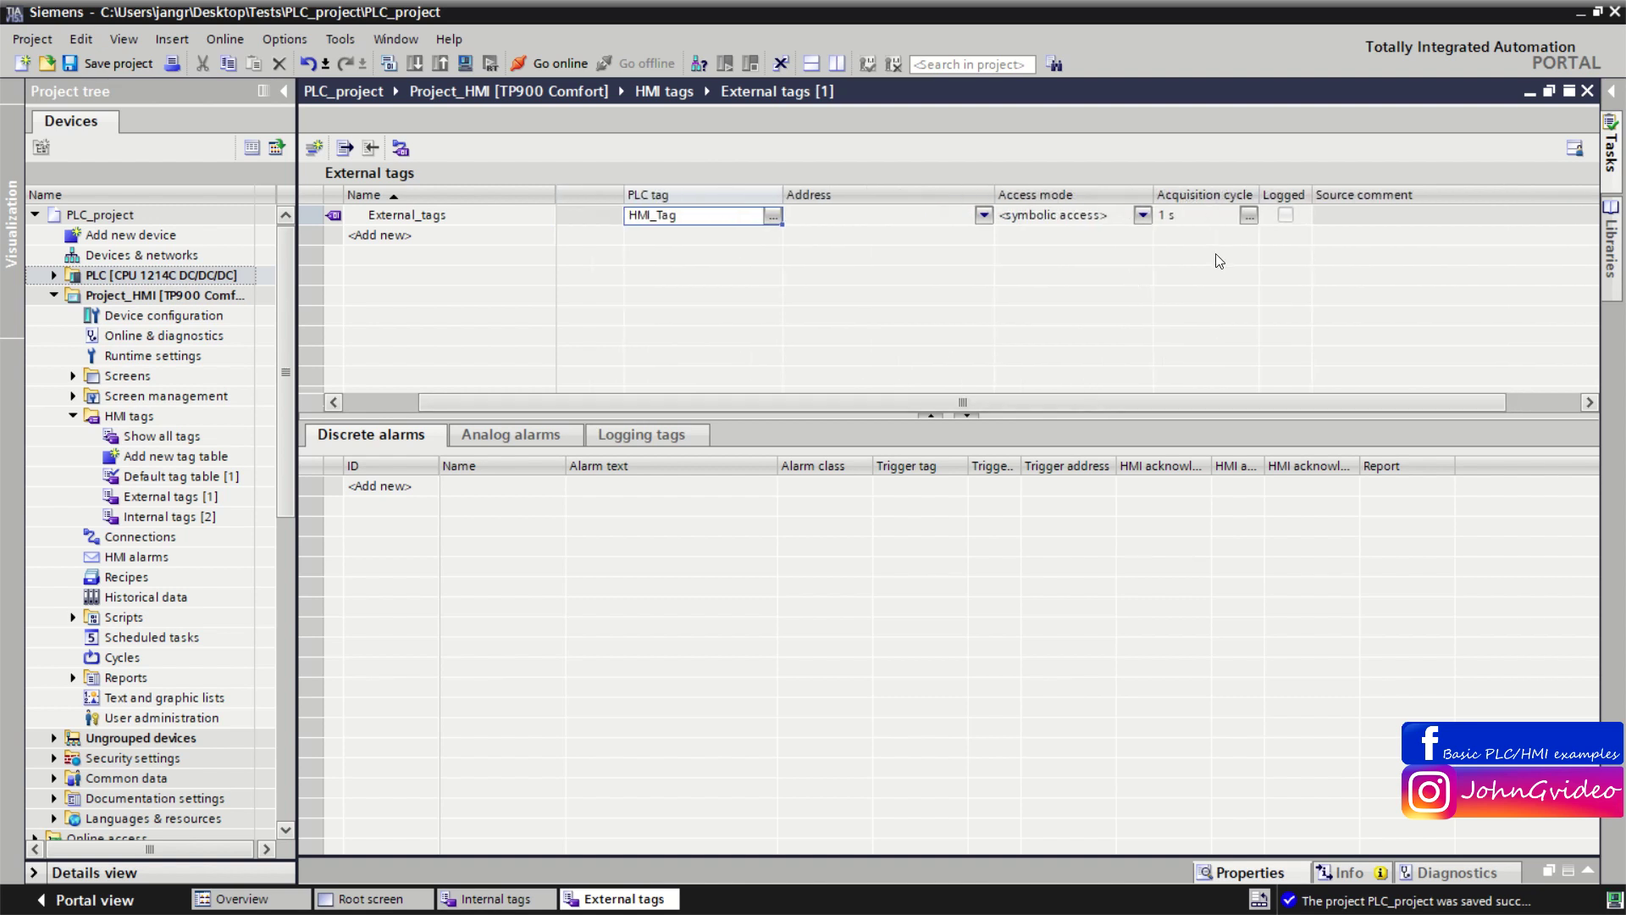
left_click_drag(1259, 192, 1296, 191)
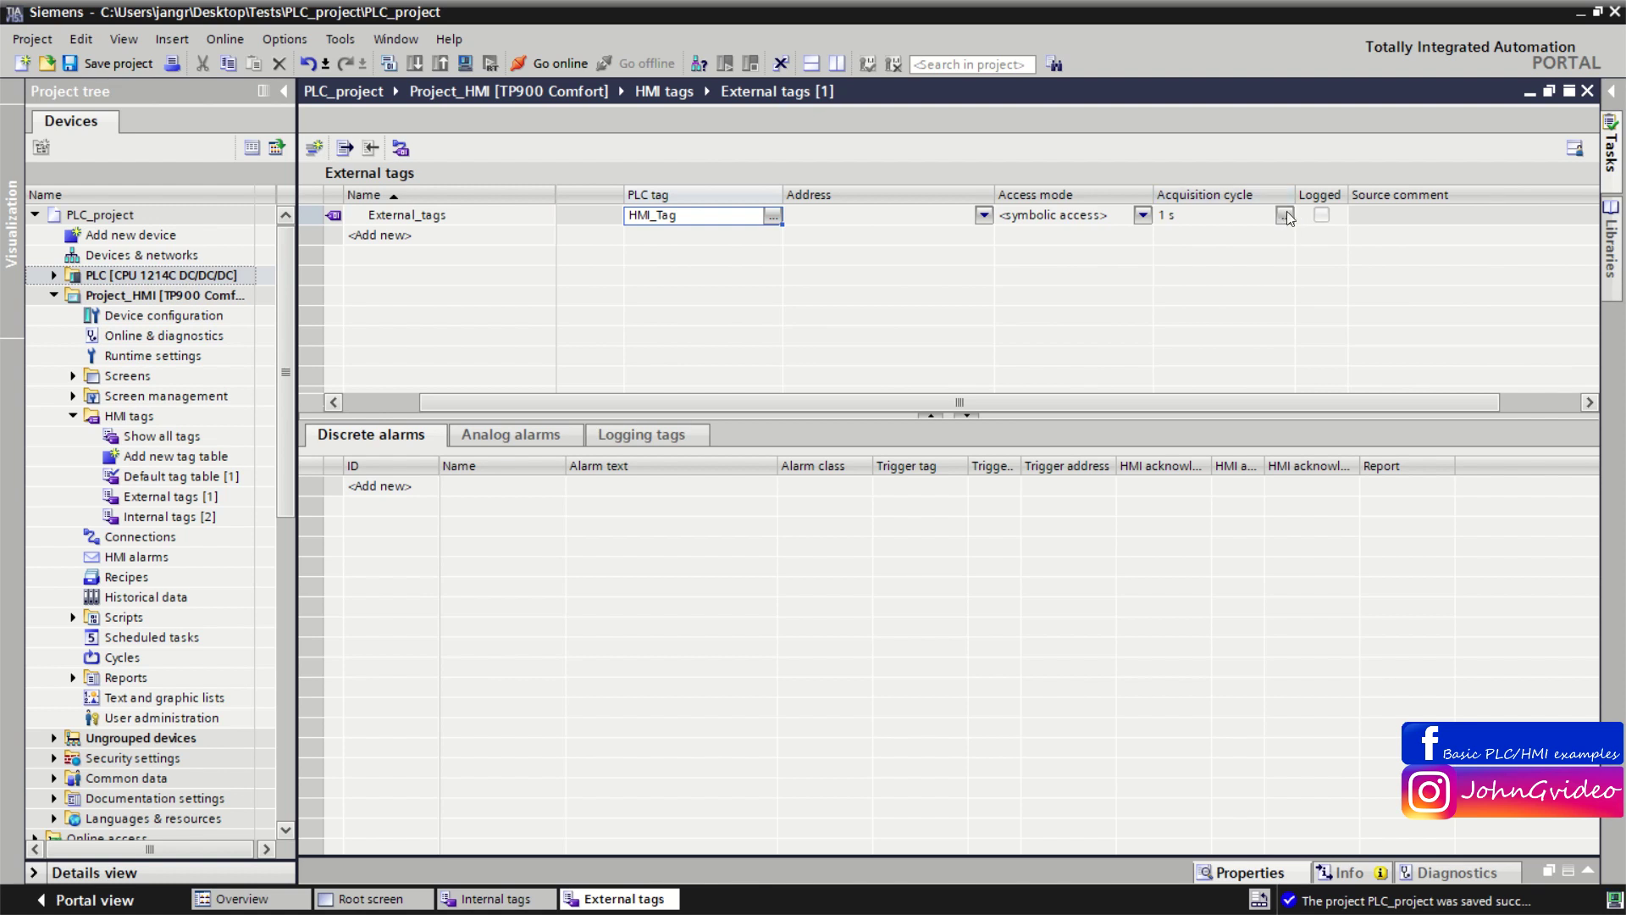
left_click(1286, 217)
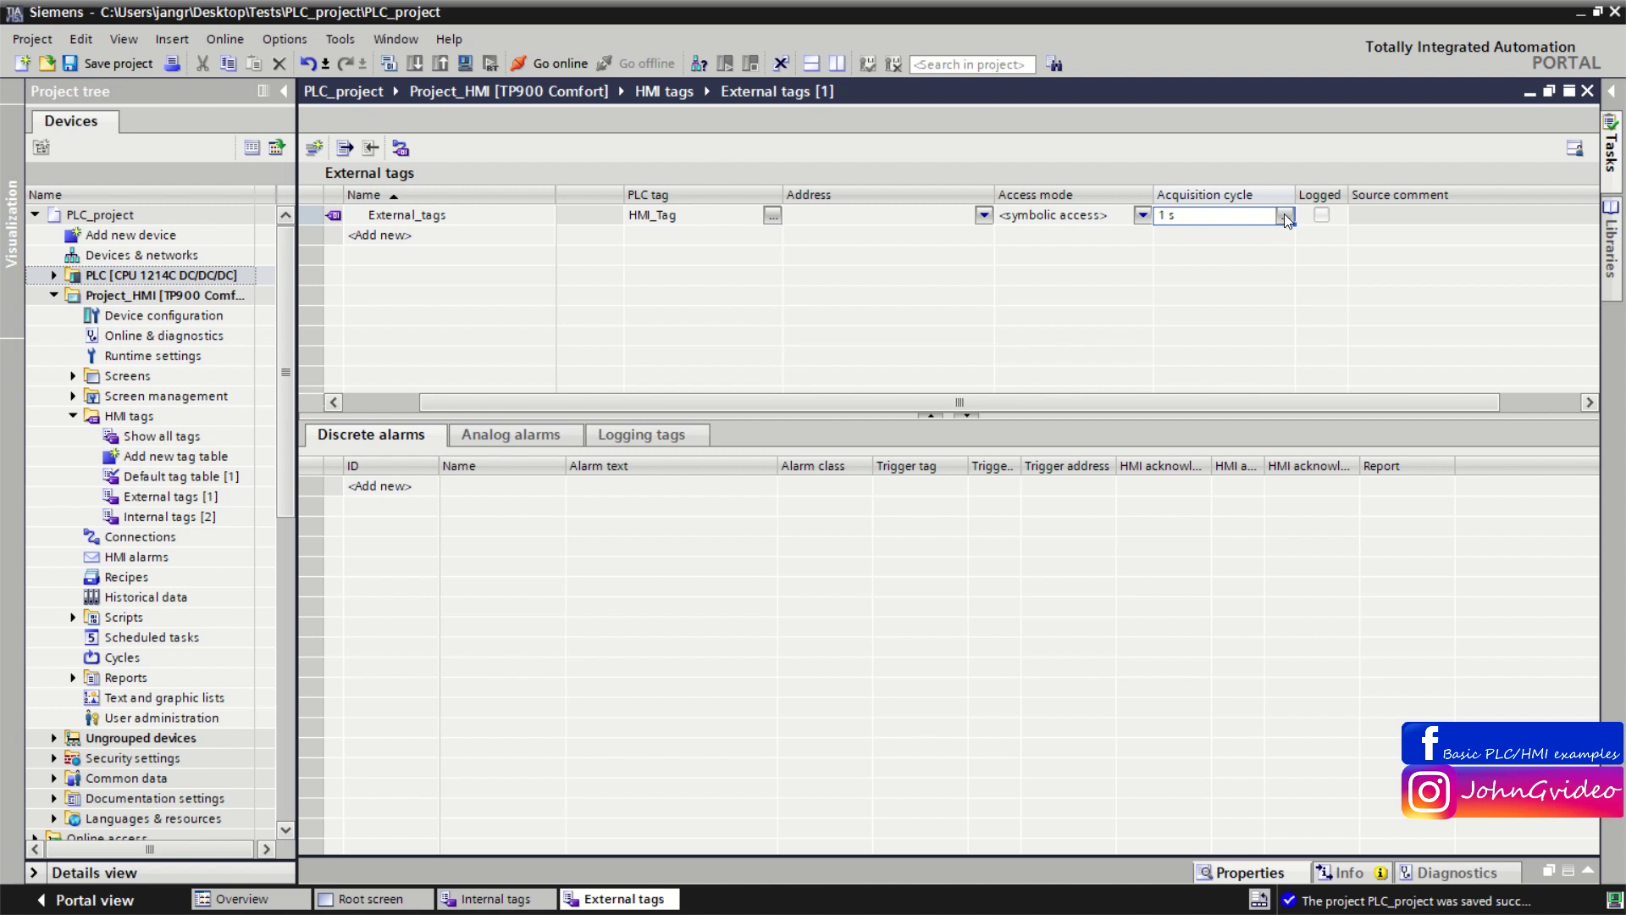
left_click(1285, 217)
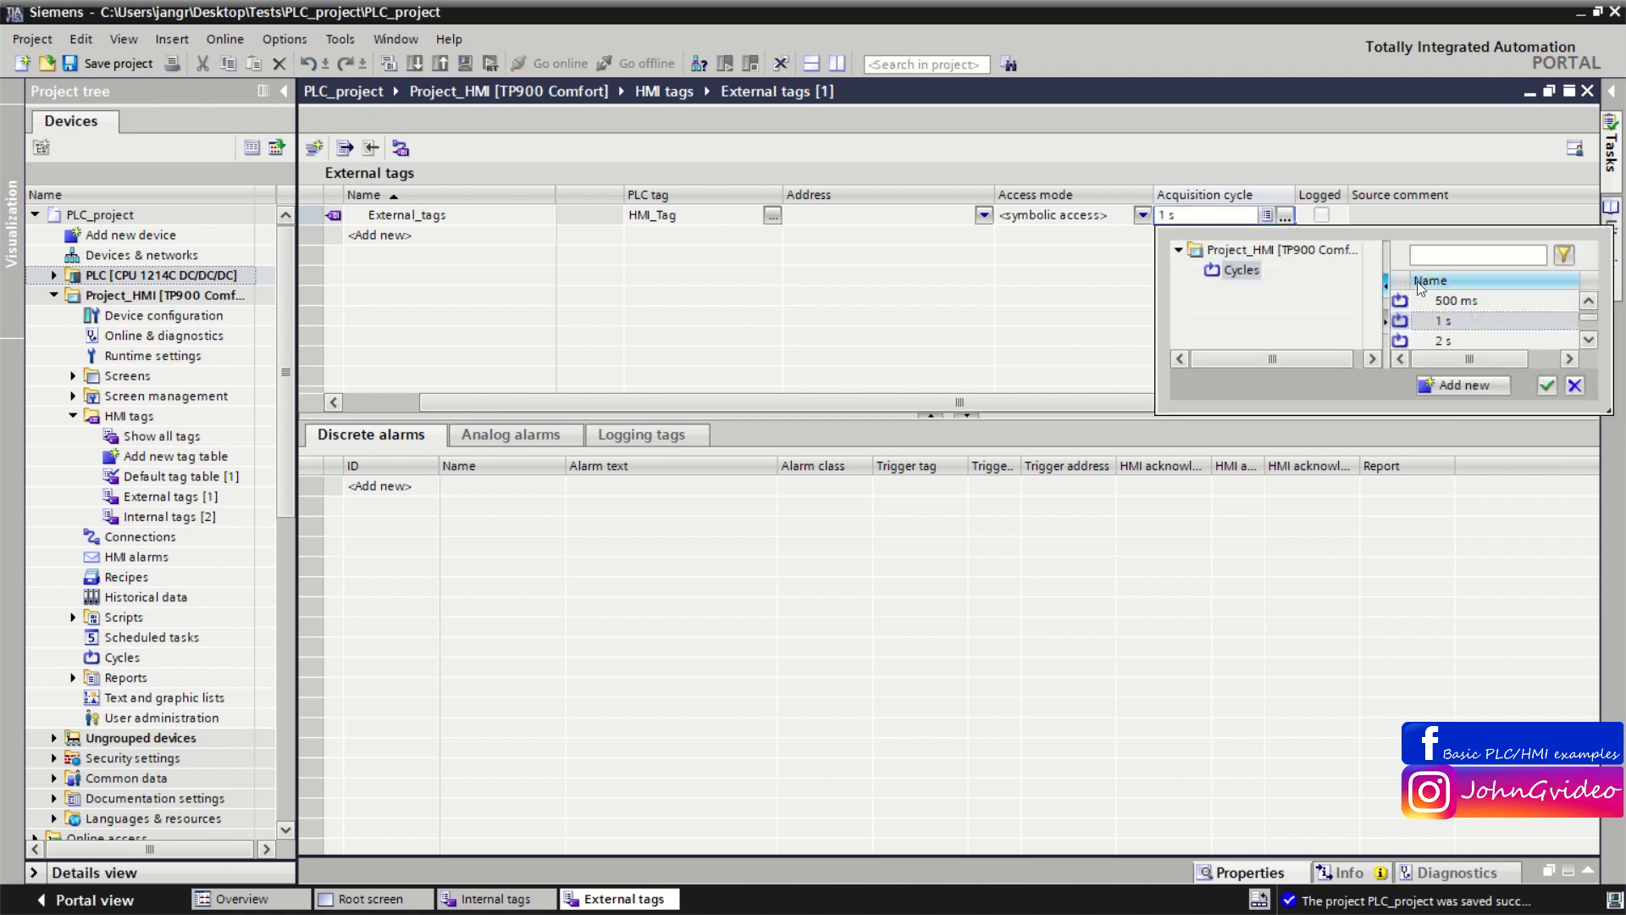
scroll(1575, 302, "up", 2)
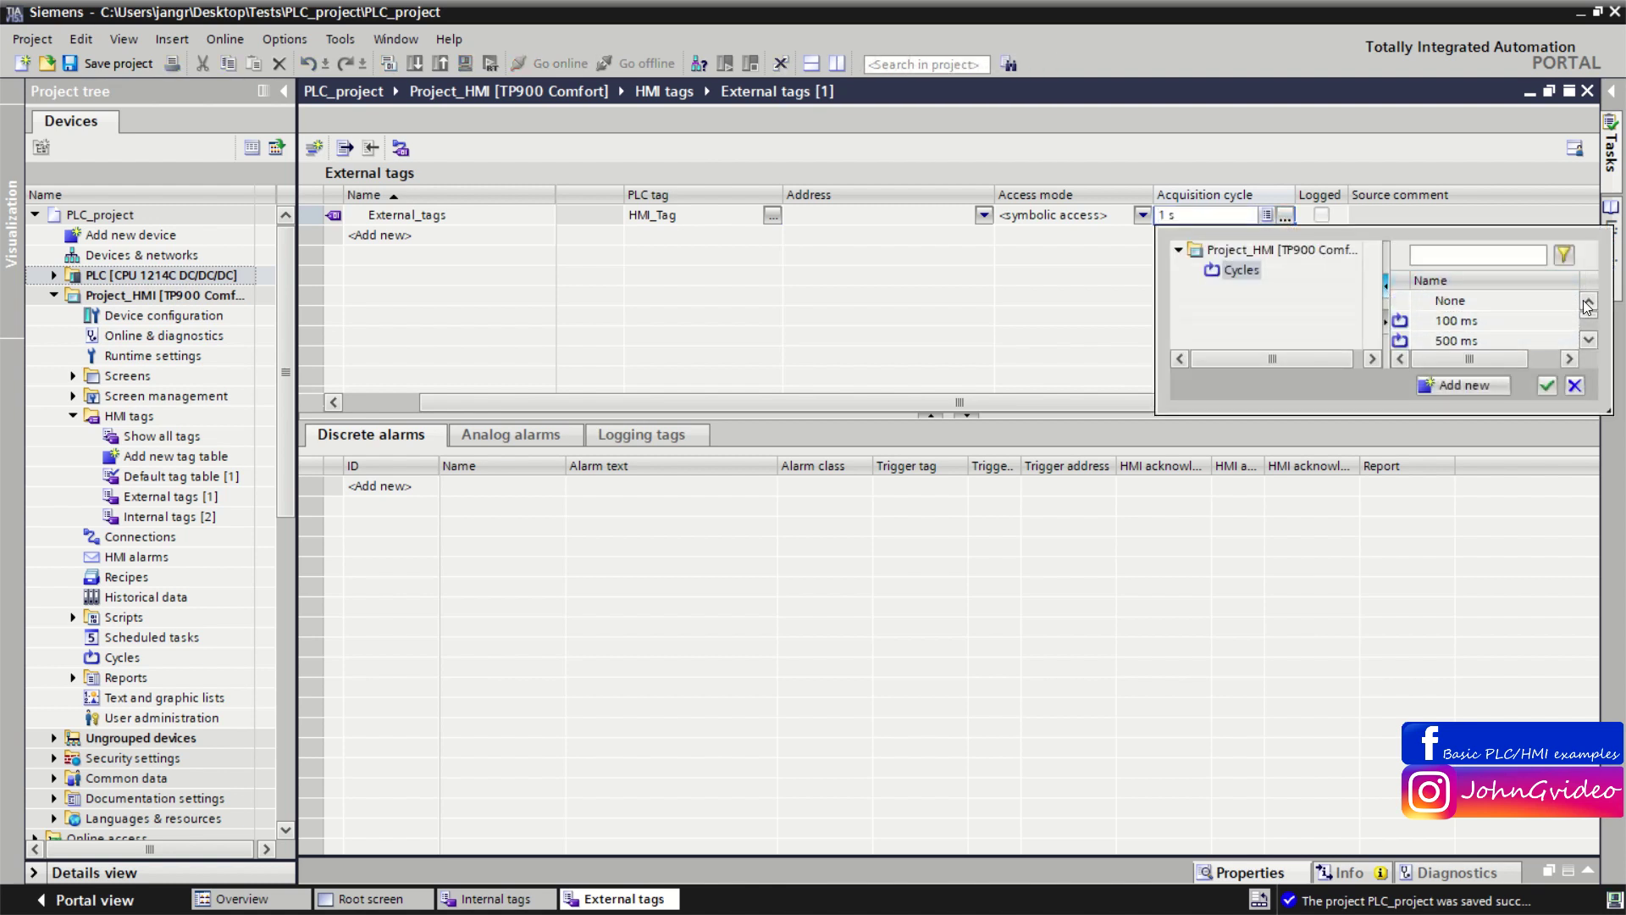
left_click(1455, 323)
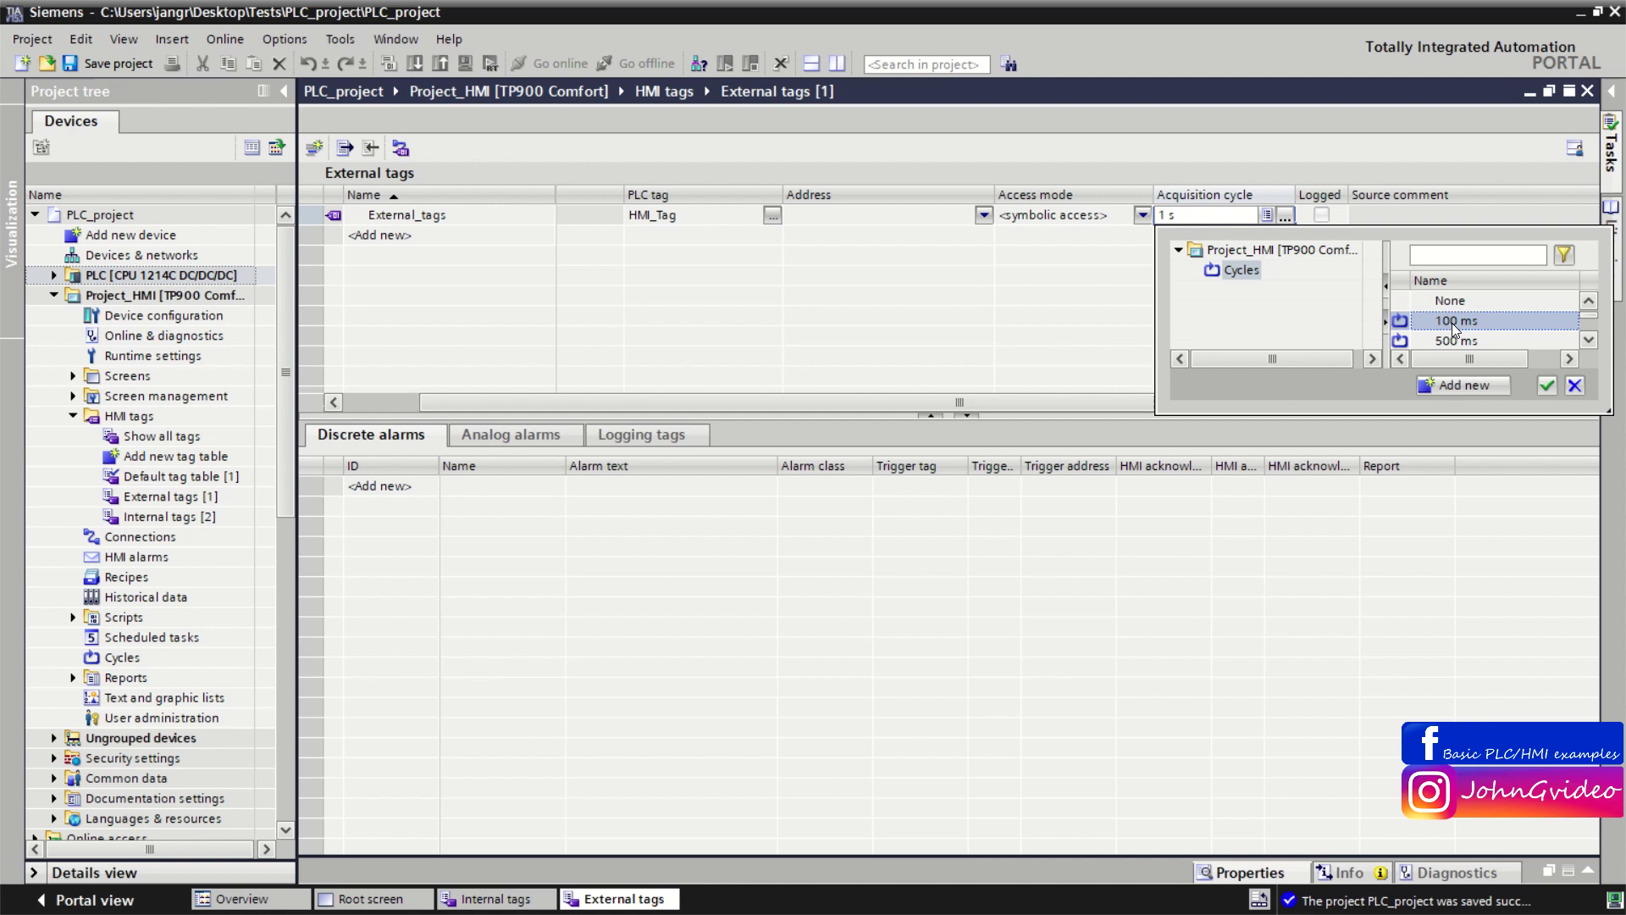
left_click(1547, 385)
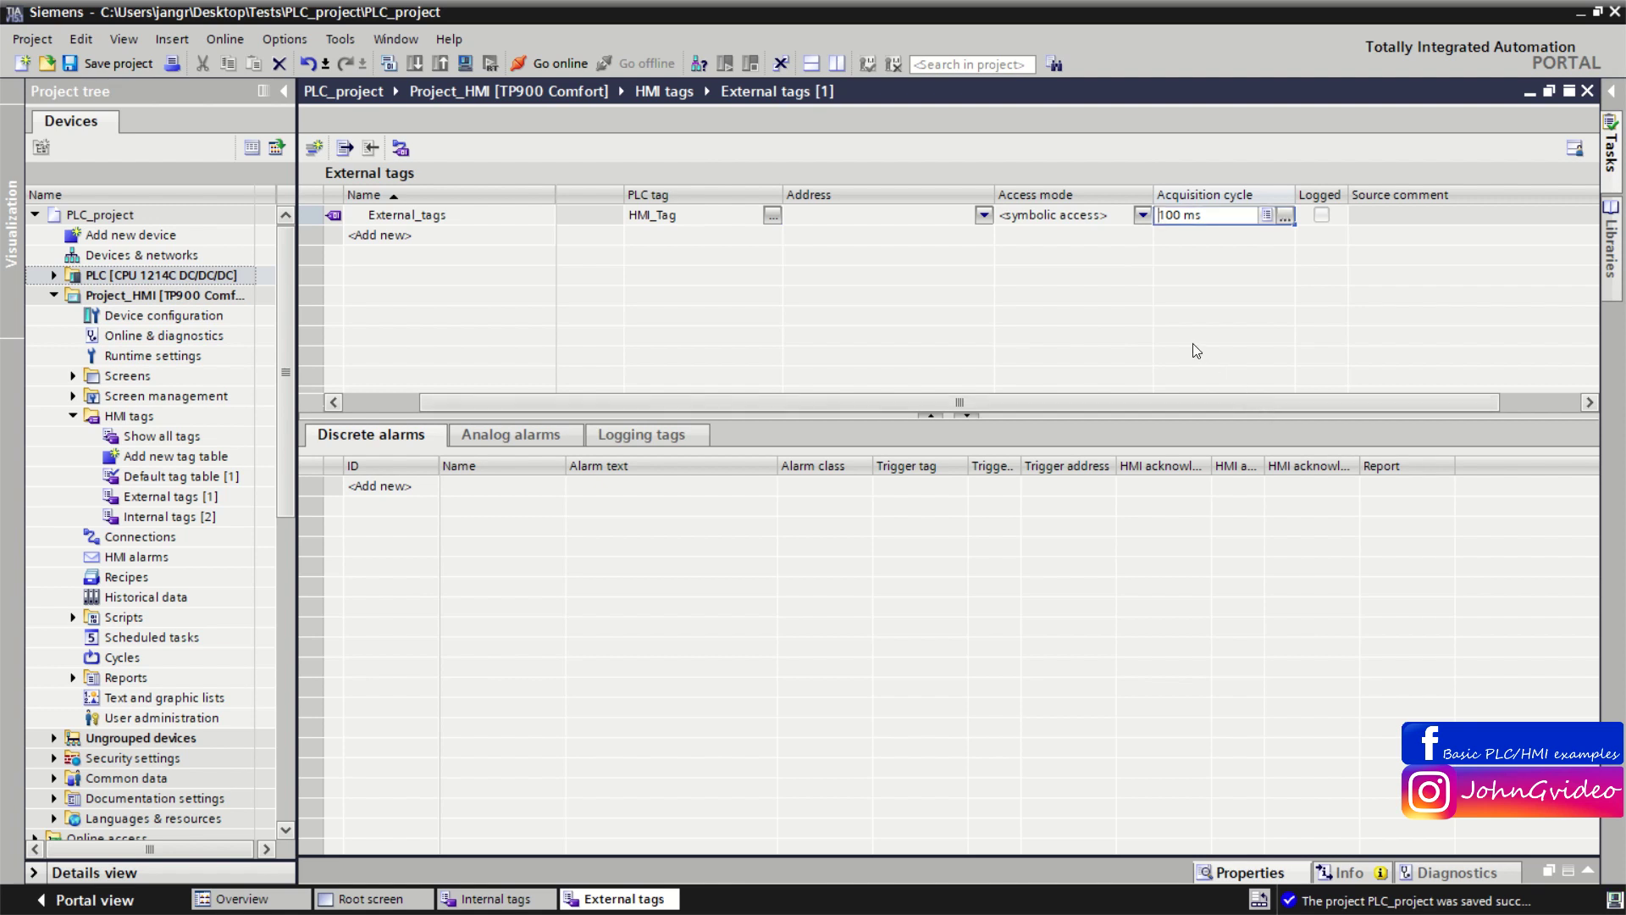
Step: Close the HMI tag tables, then examine the HMI panel's connection parameters and its link to the PLC in the network view
left_click(1587, 91)
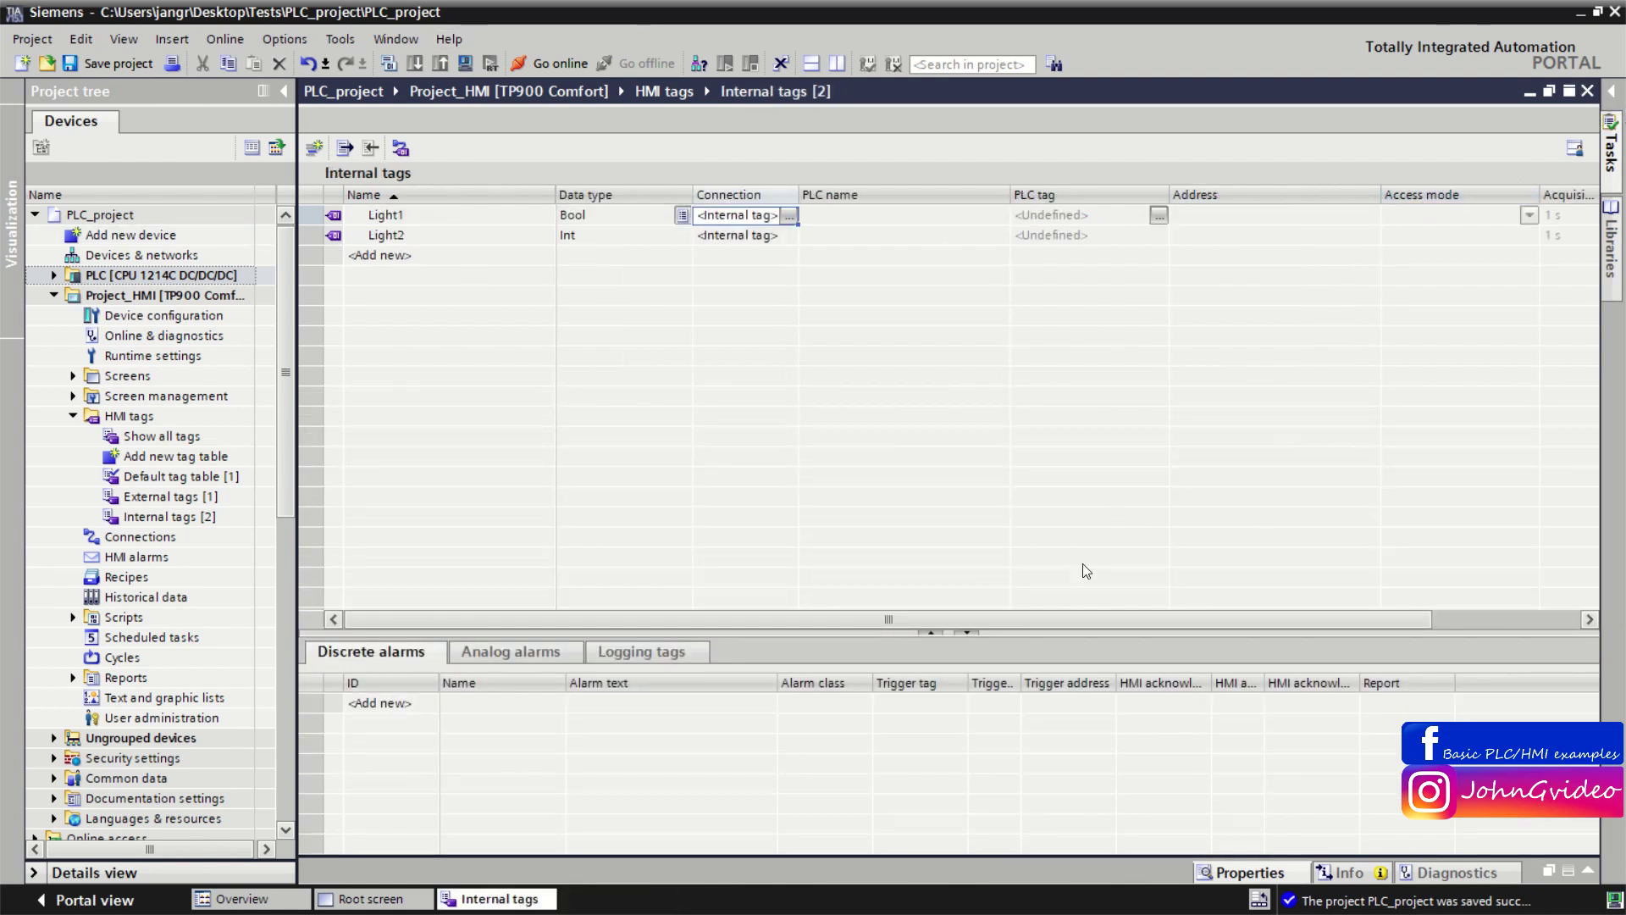
left_click(1587, 91)
left_click(73, 417)
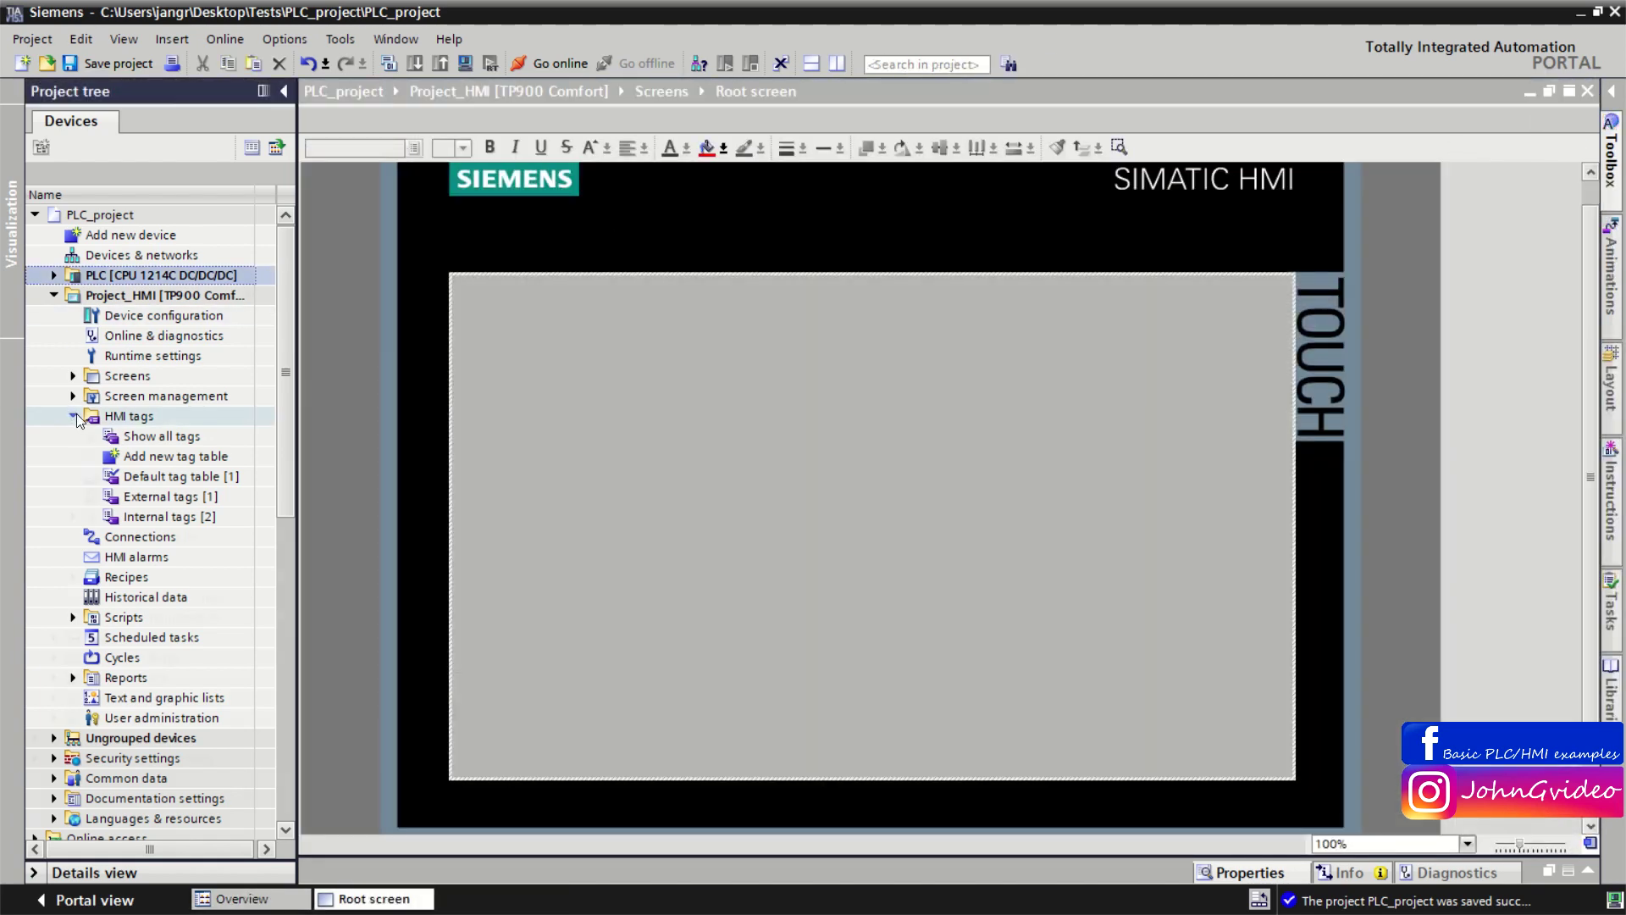
double_click(165, 439)
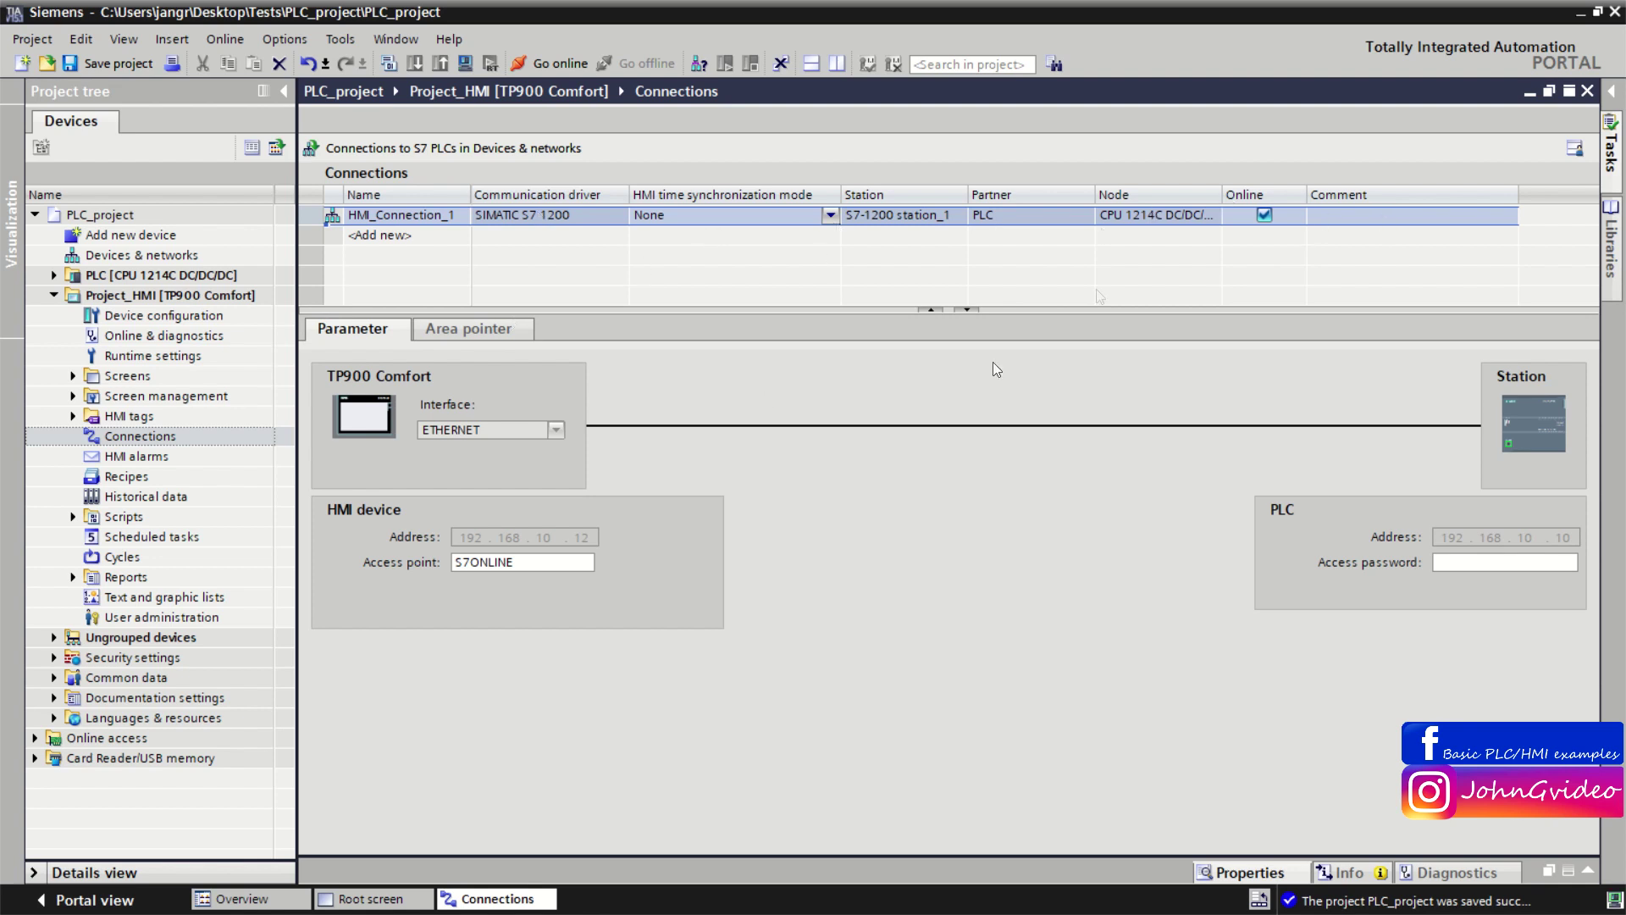
left_click(124, 256)
double_click(123, 256)
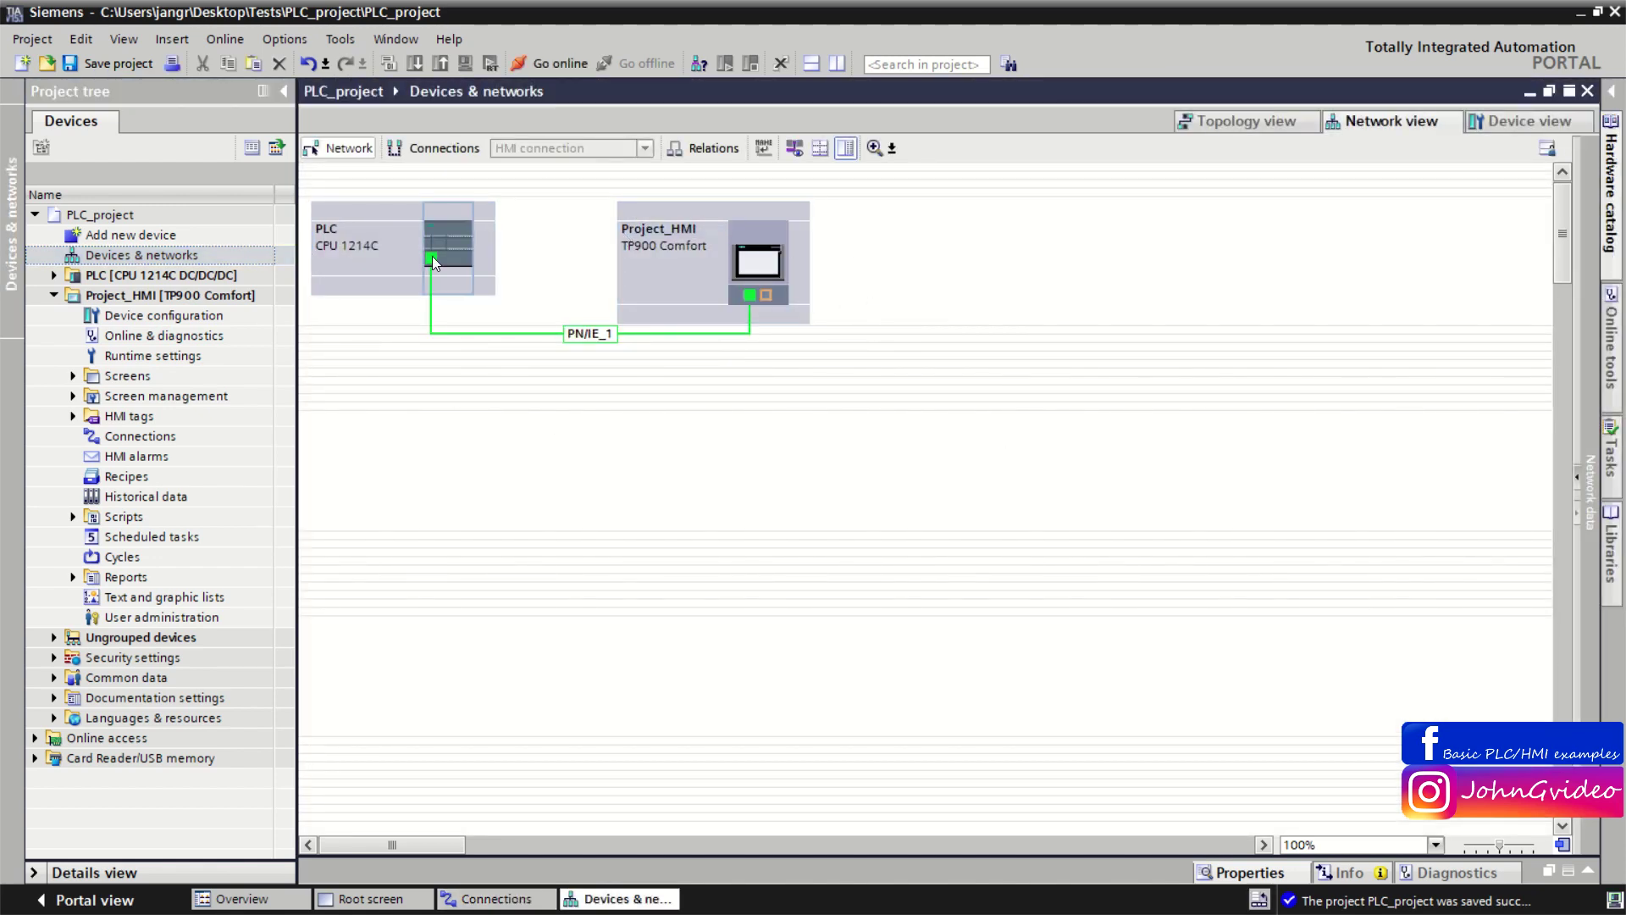
left_click(1587, 90)
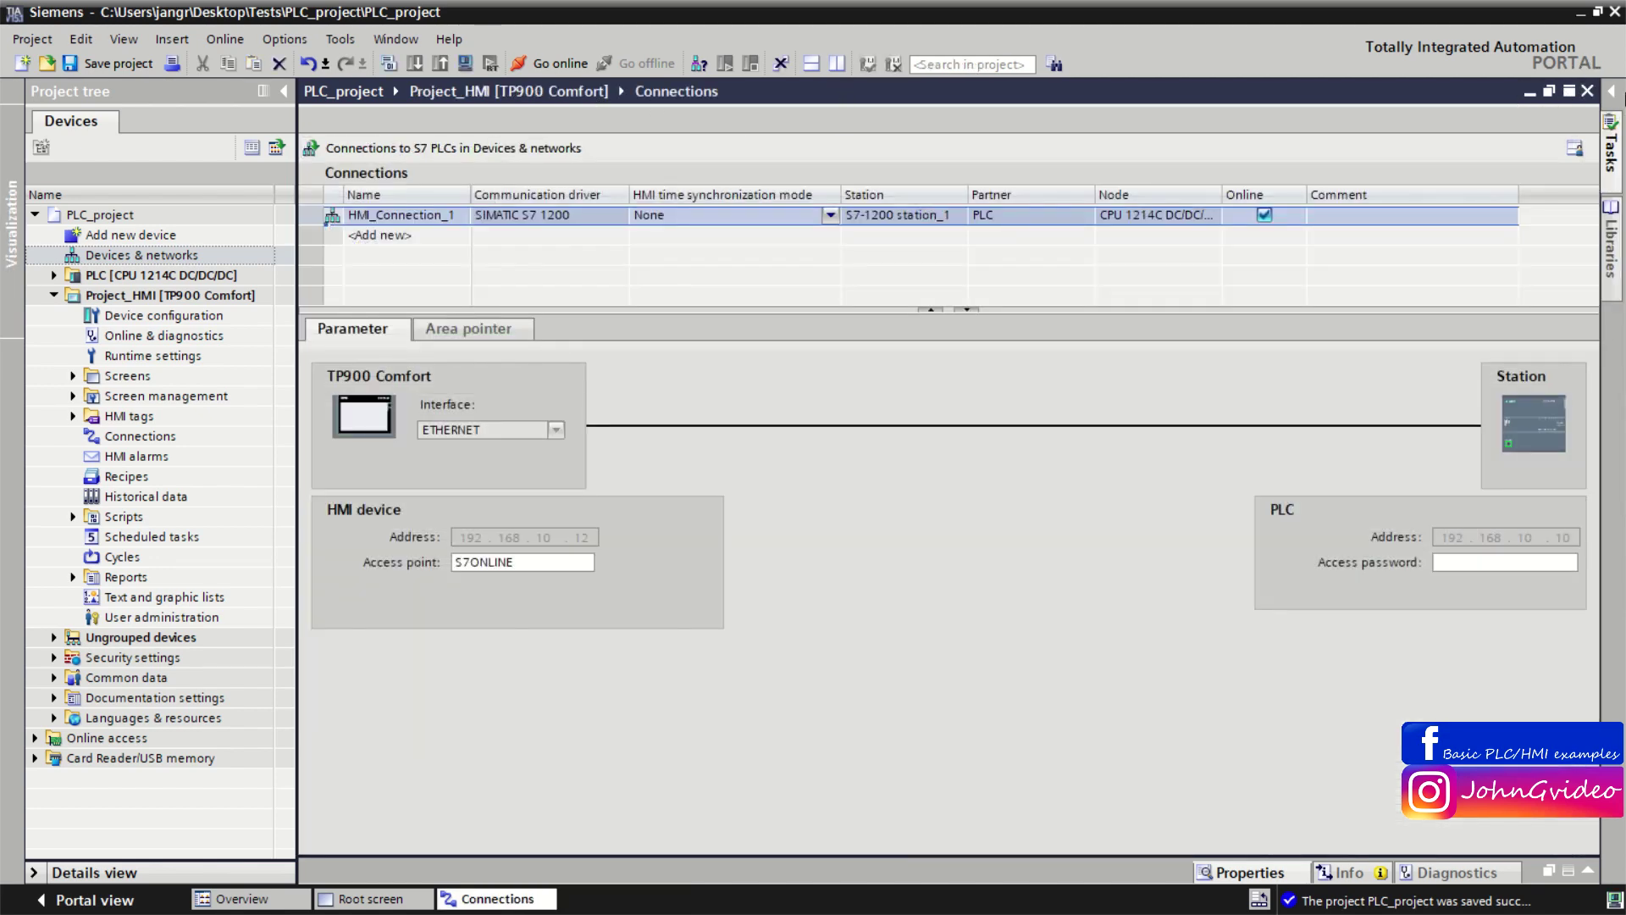
left_click(1588, 92)
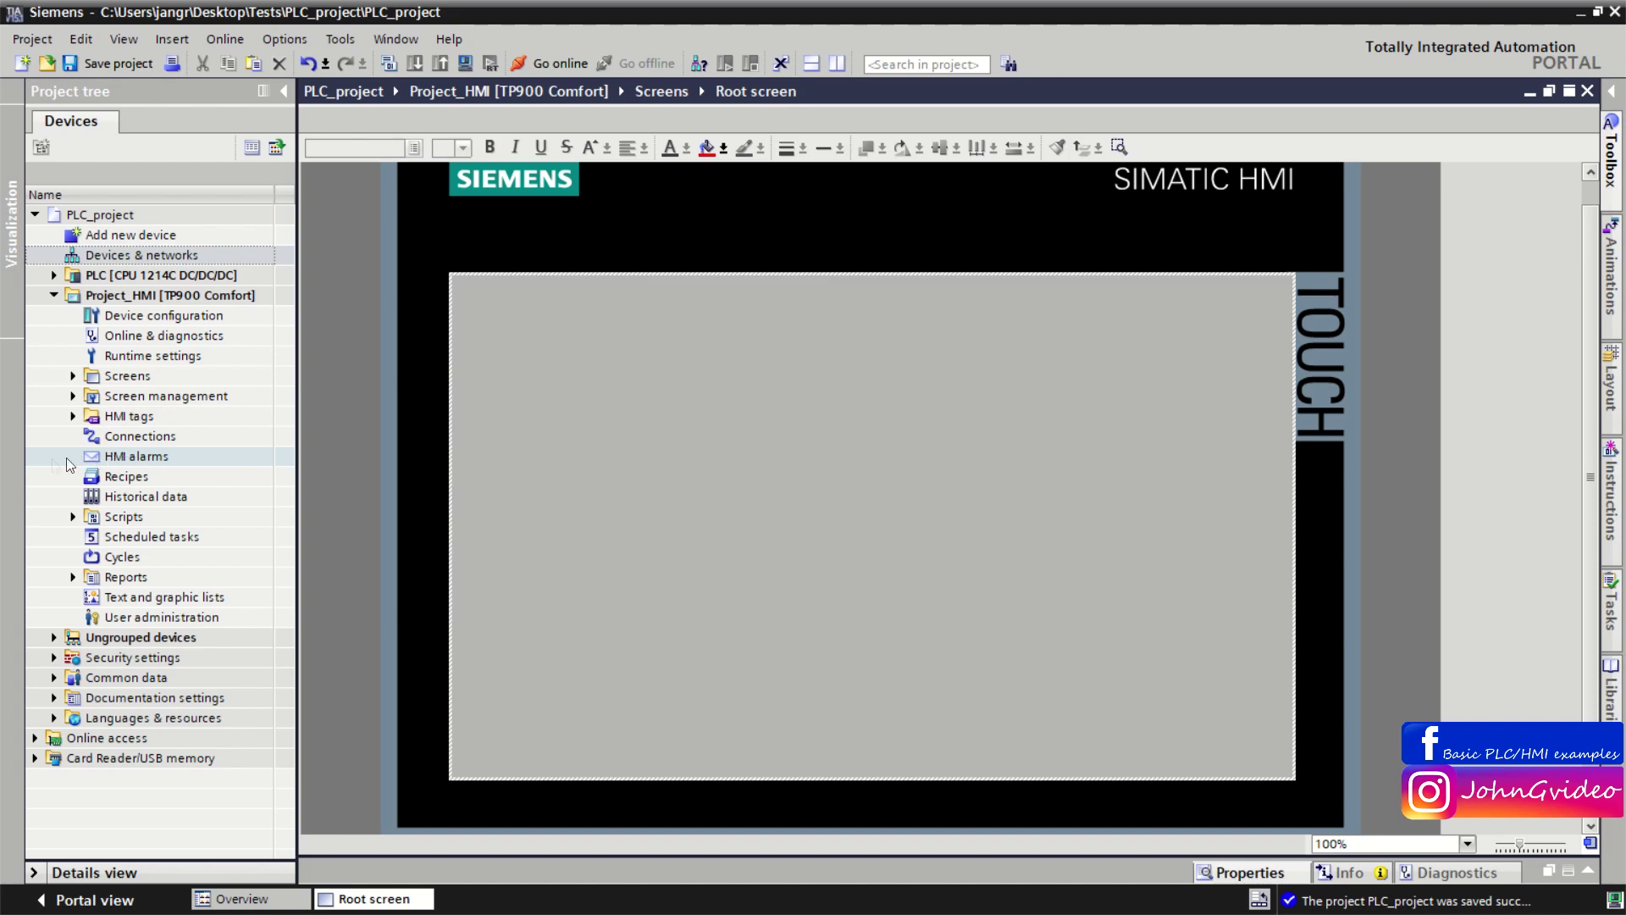
Step: Examine the HMI panel's discrete and analog alarm tables and its Recipes editor, closing each editor after viewing
double_click(176, 457)
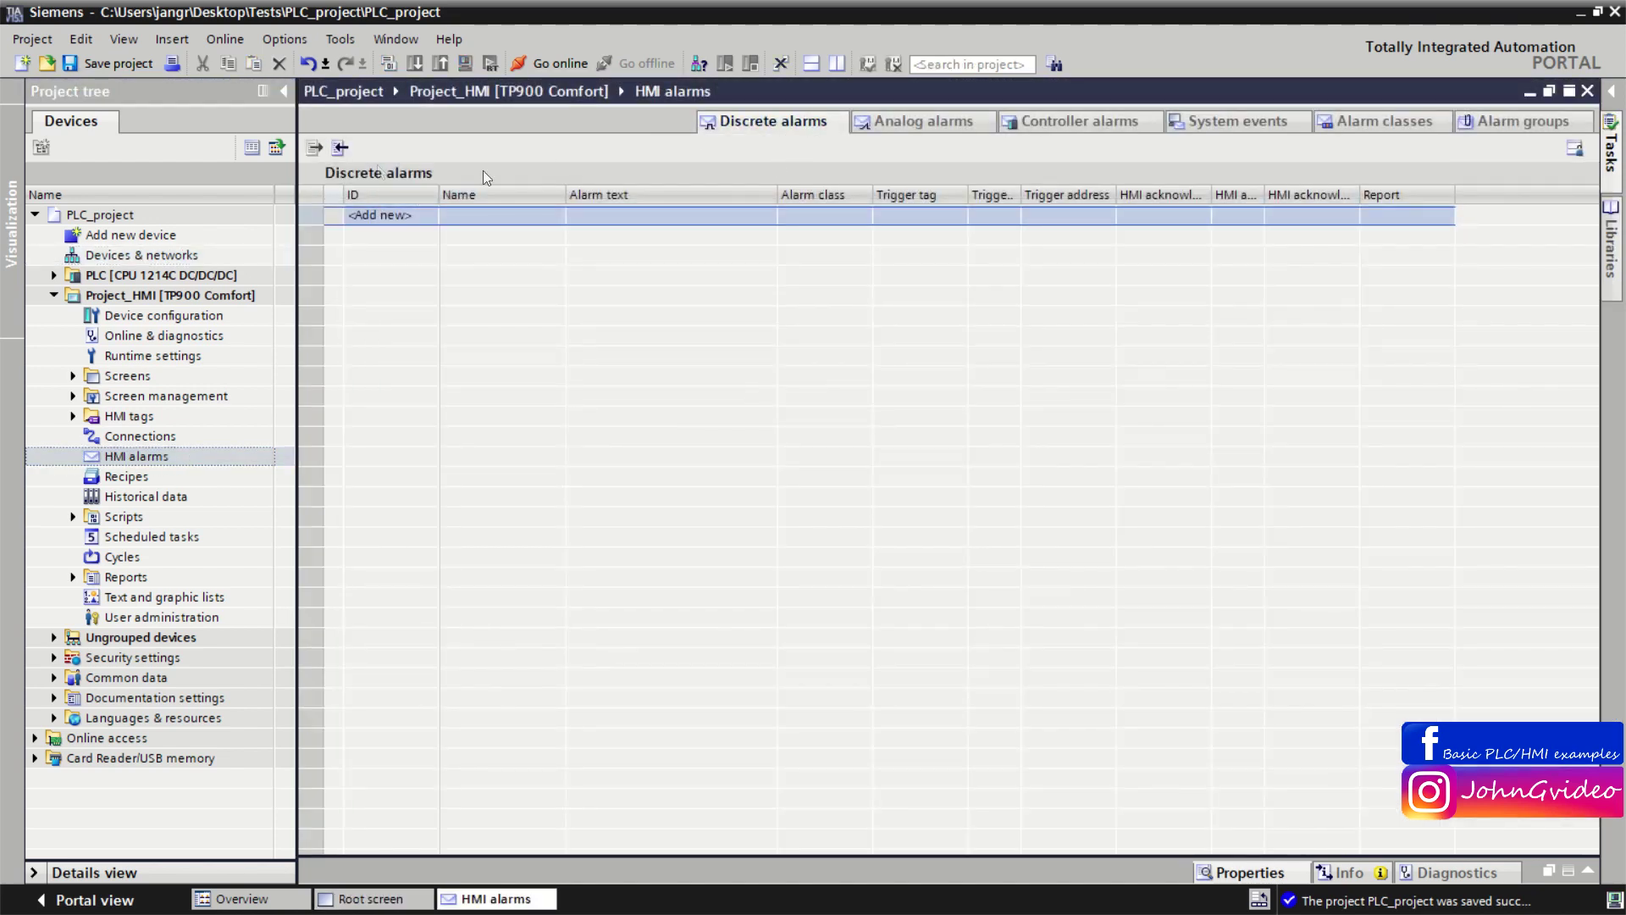
left_click(942, 121)
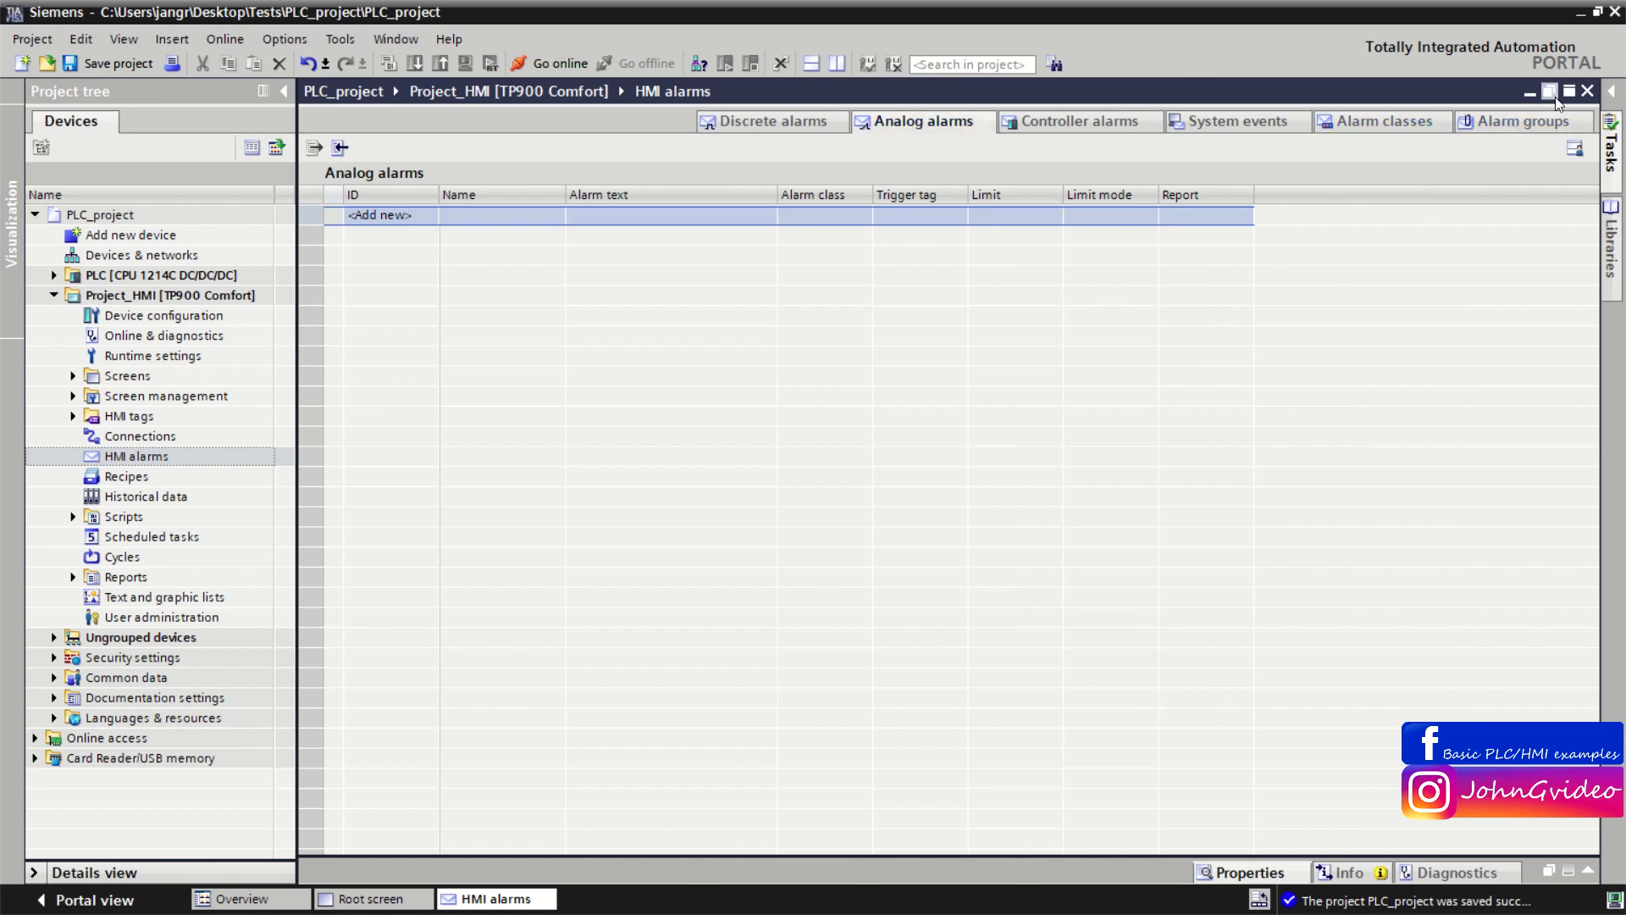
left_click(1587, 91)
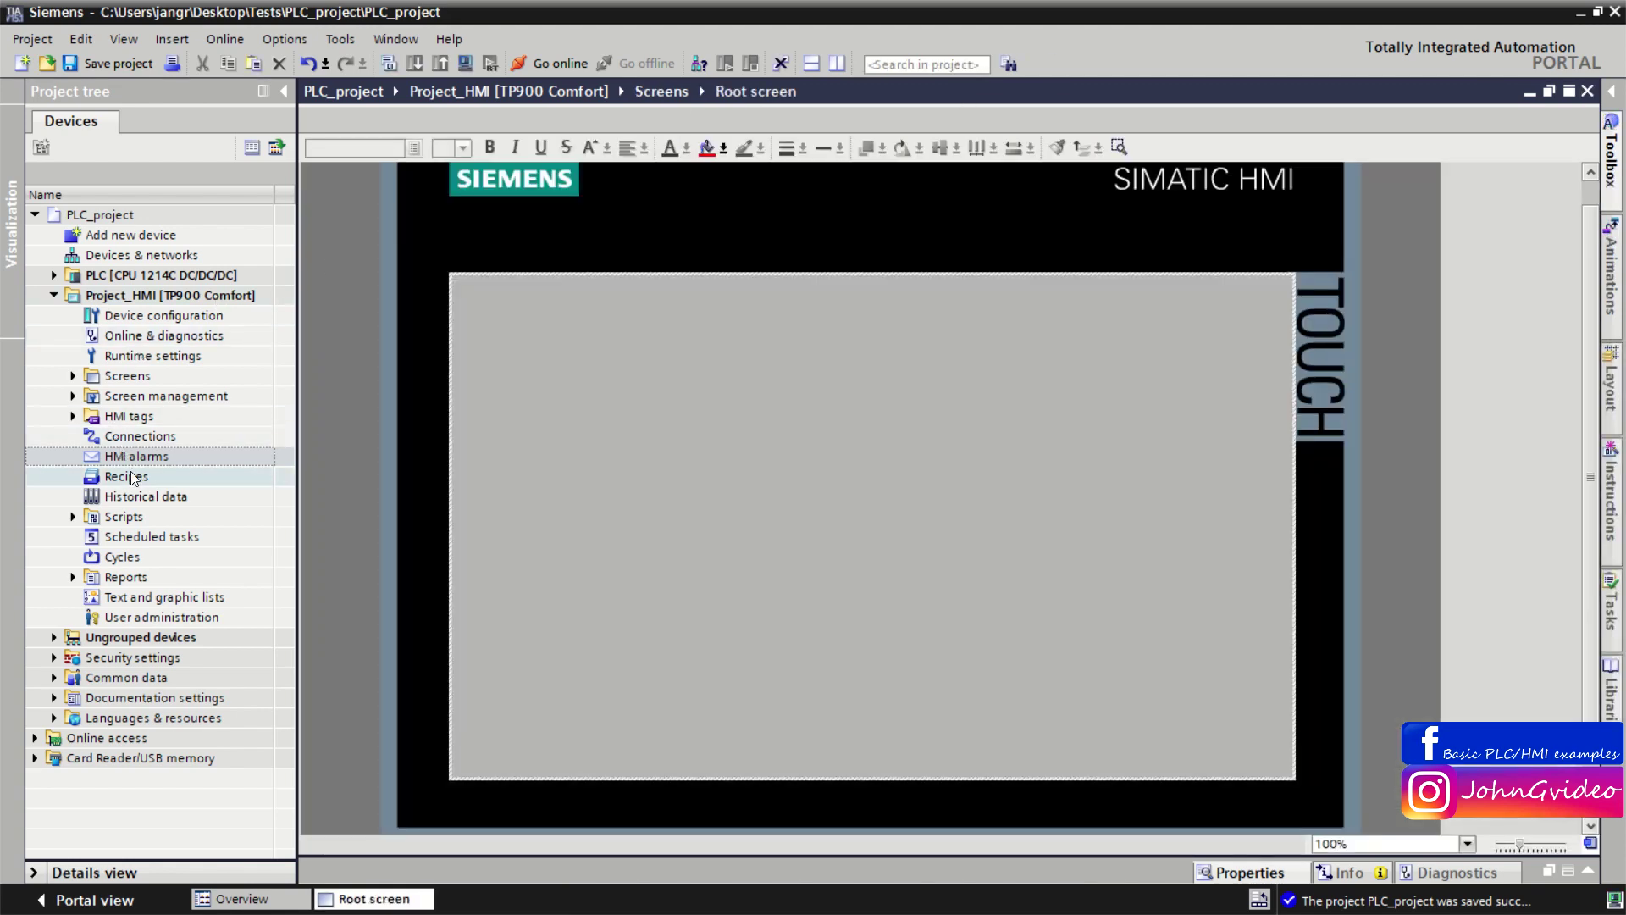
double_click(128, 477)
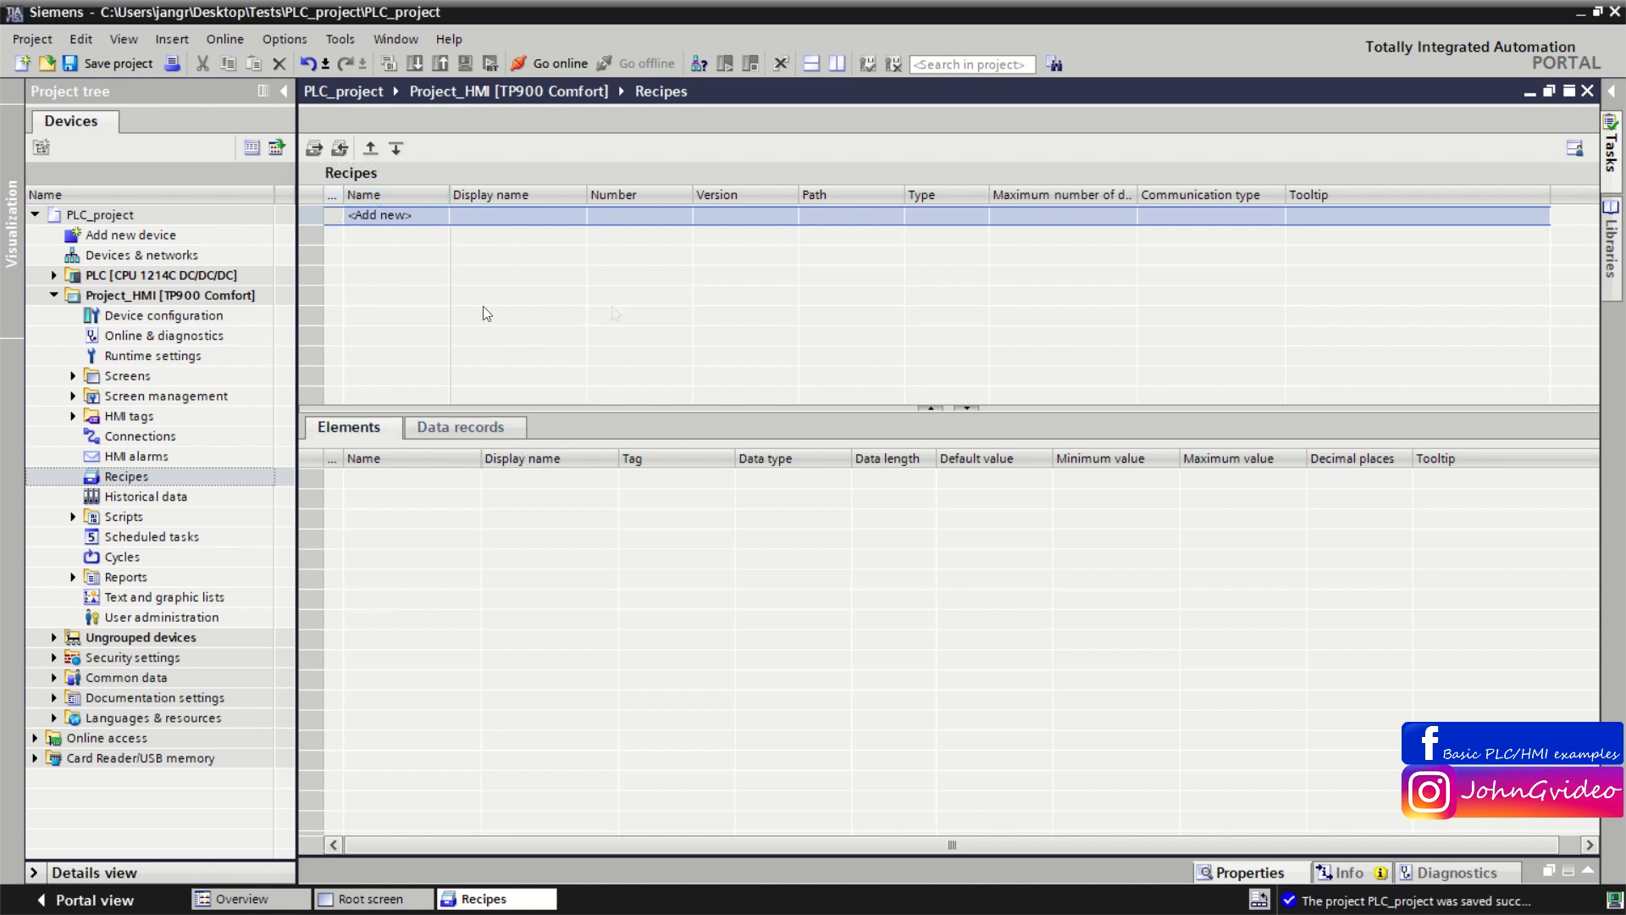
left_click(1587, 90)
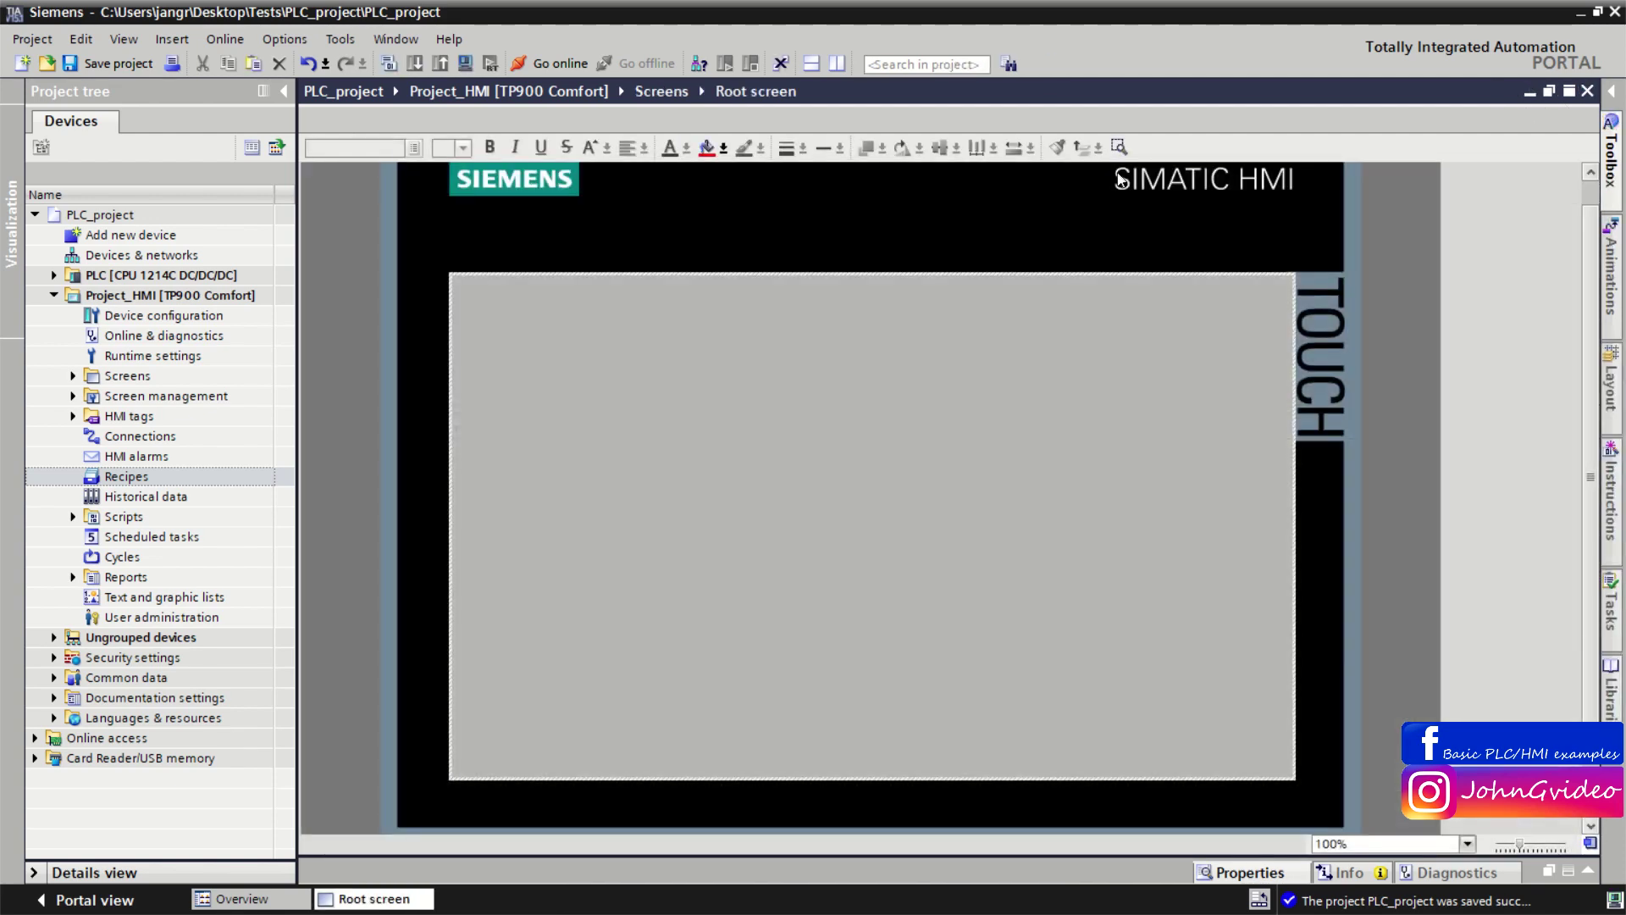
Step: Examine the data logs and alarm logs in the HMI panel's Historical data editor and close it
double_click(209, 496)
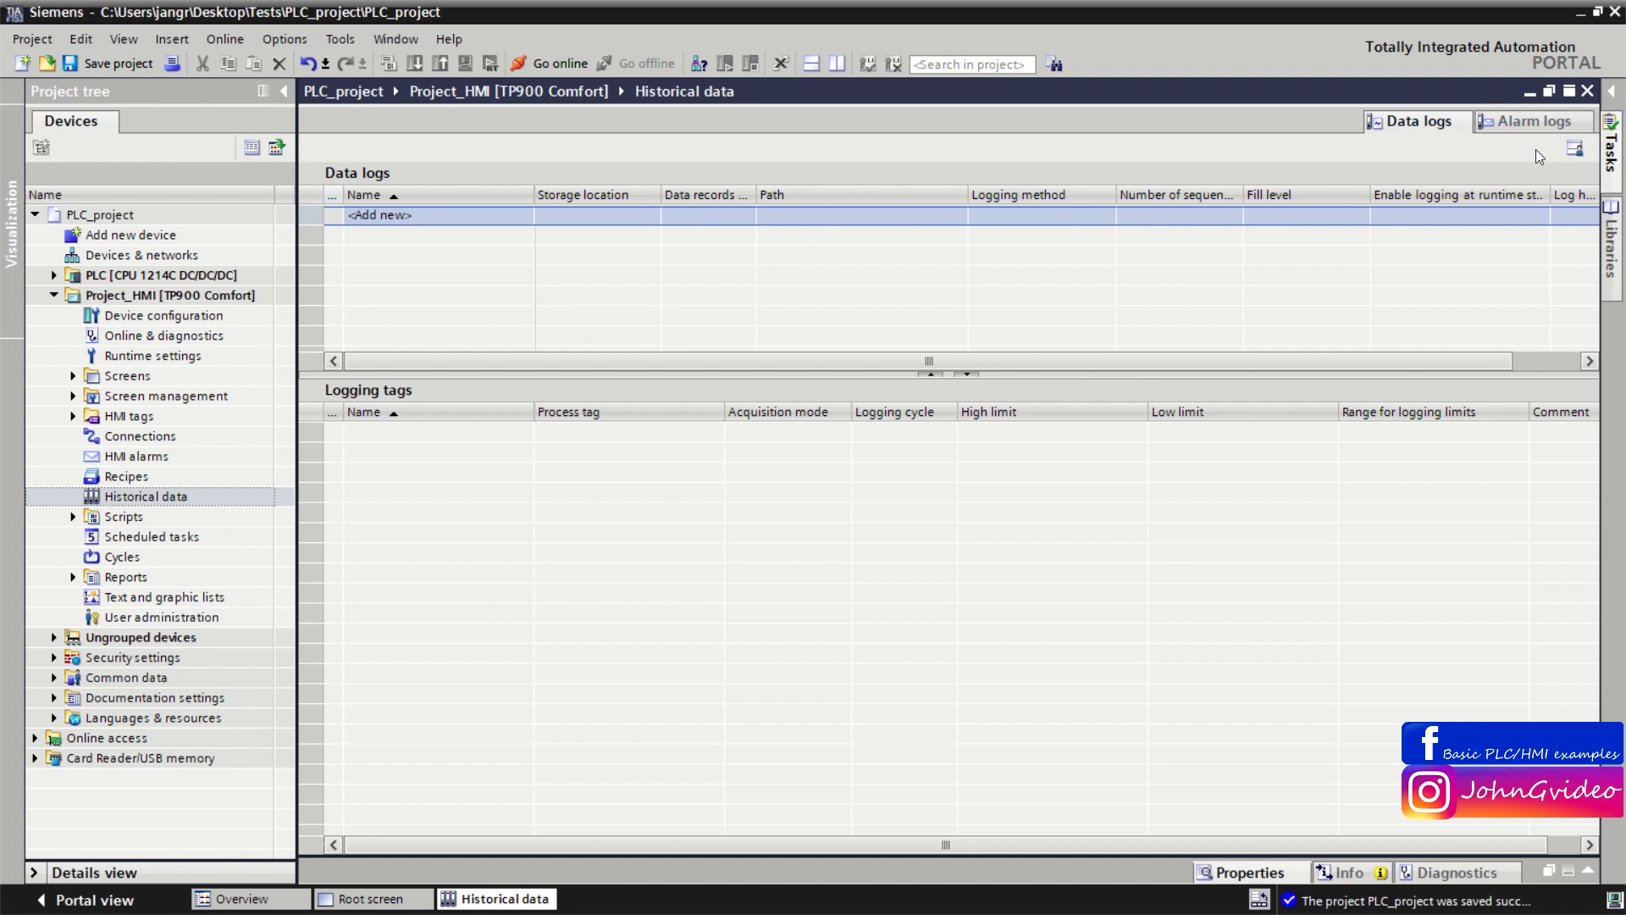
left_click(1514, 121)
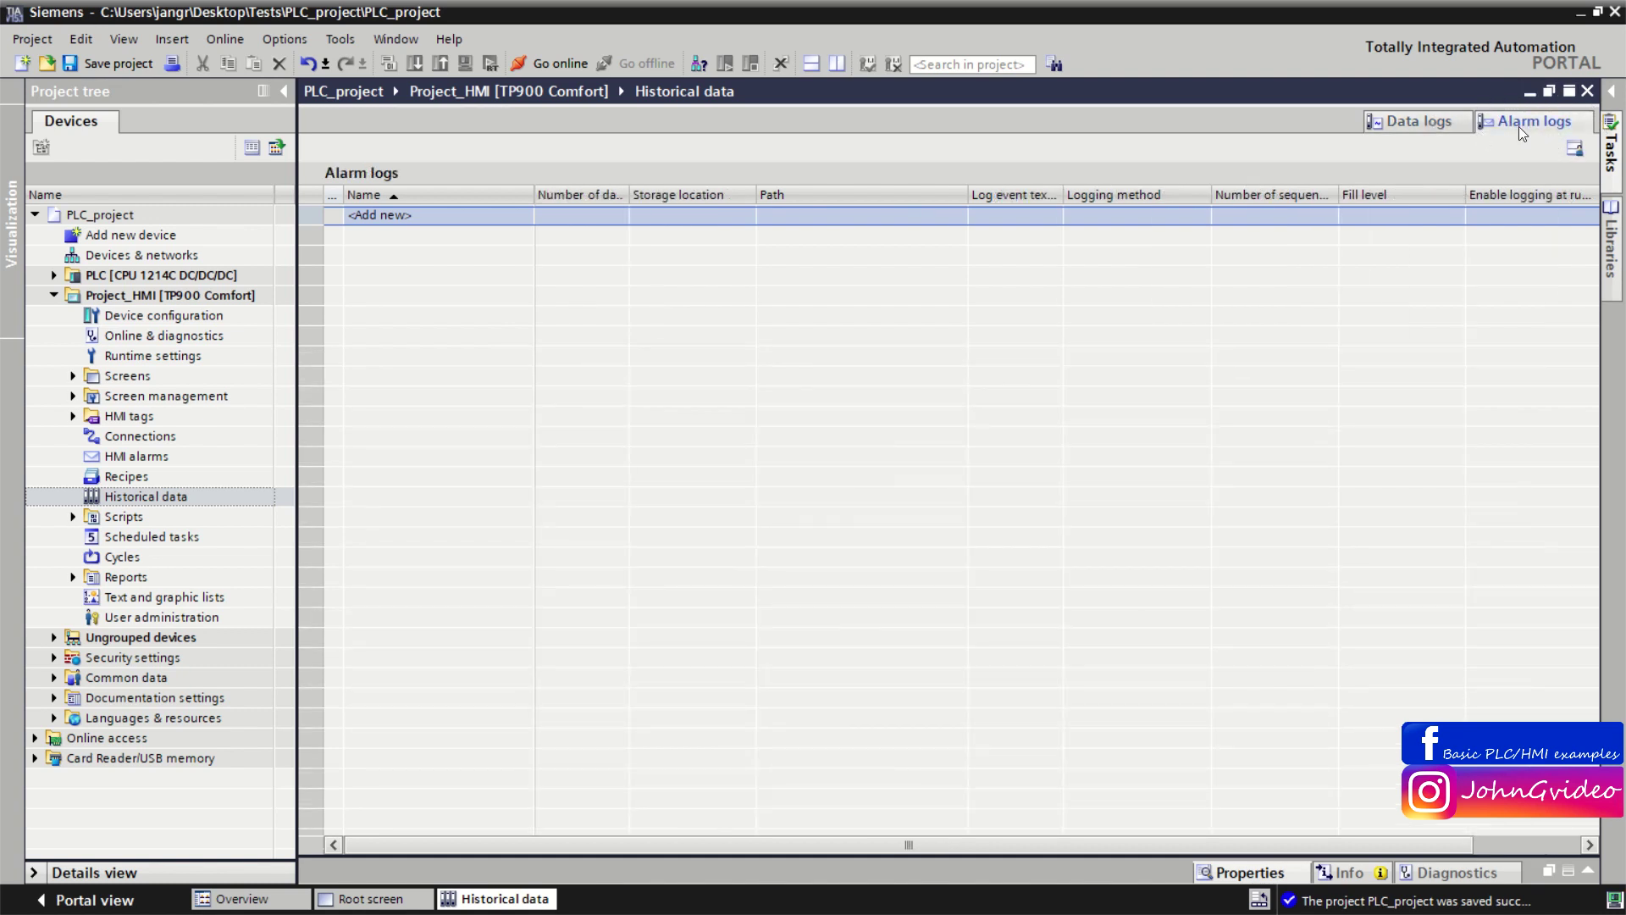
left_click(1395, 123)
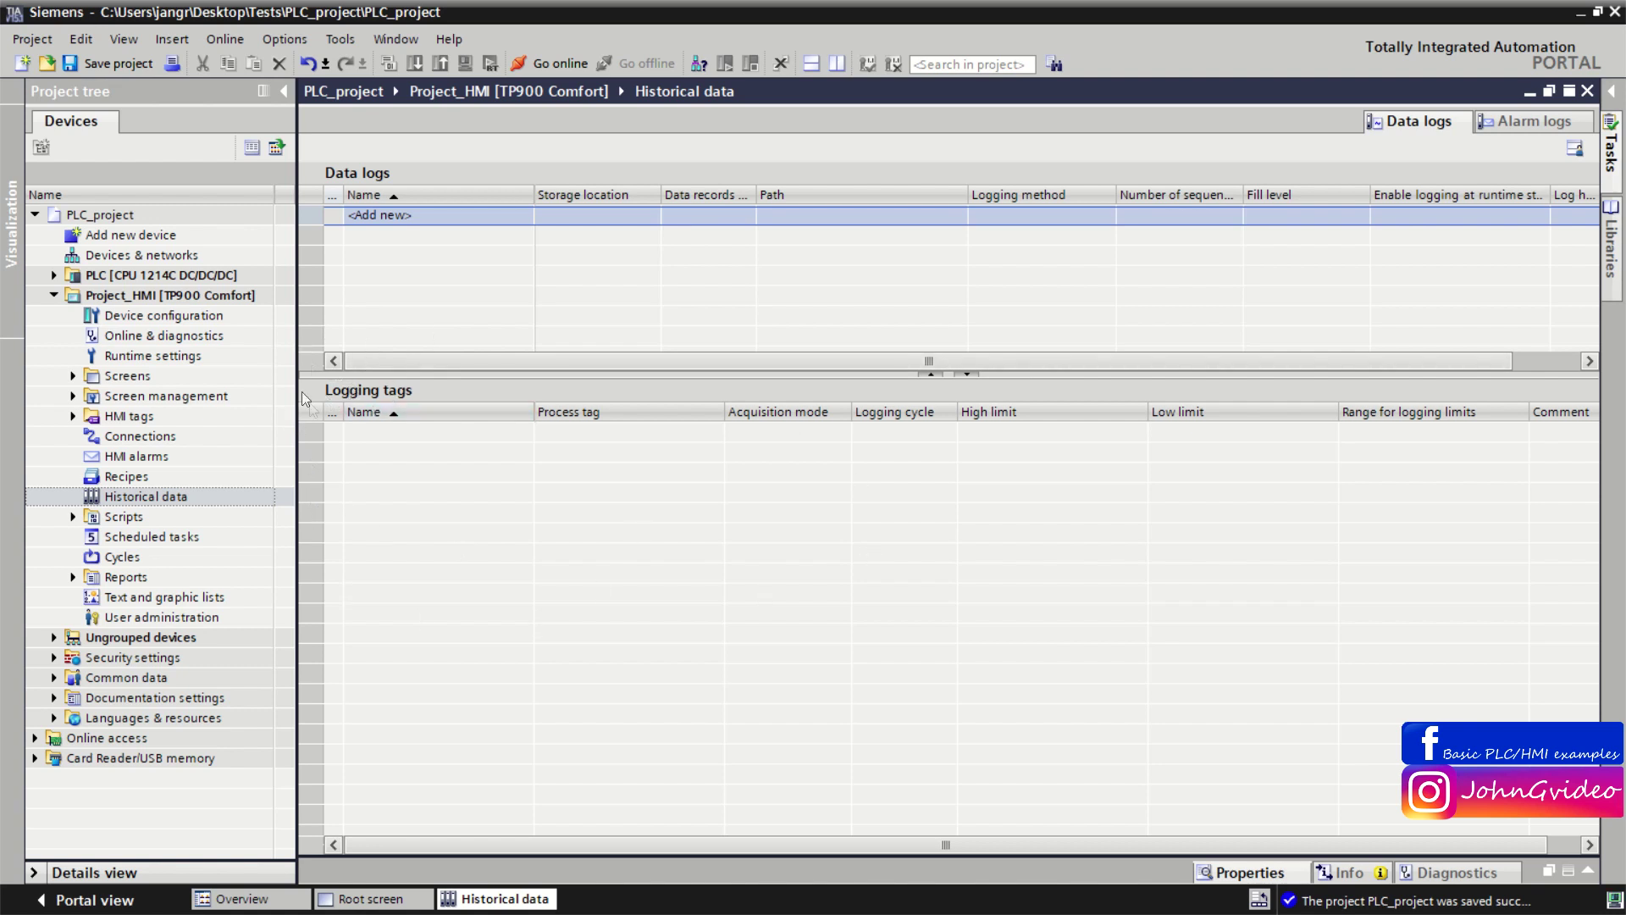
left_click(1587, 91)
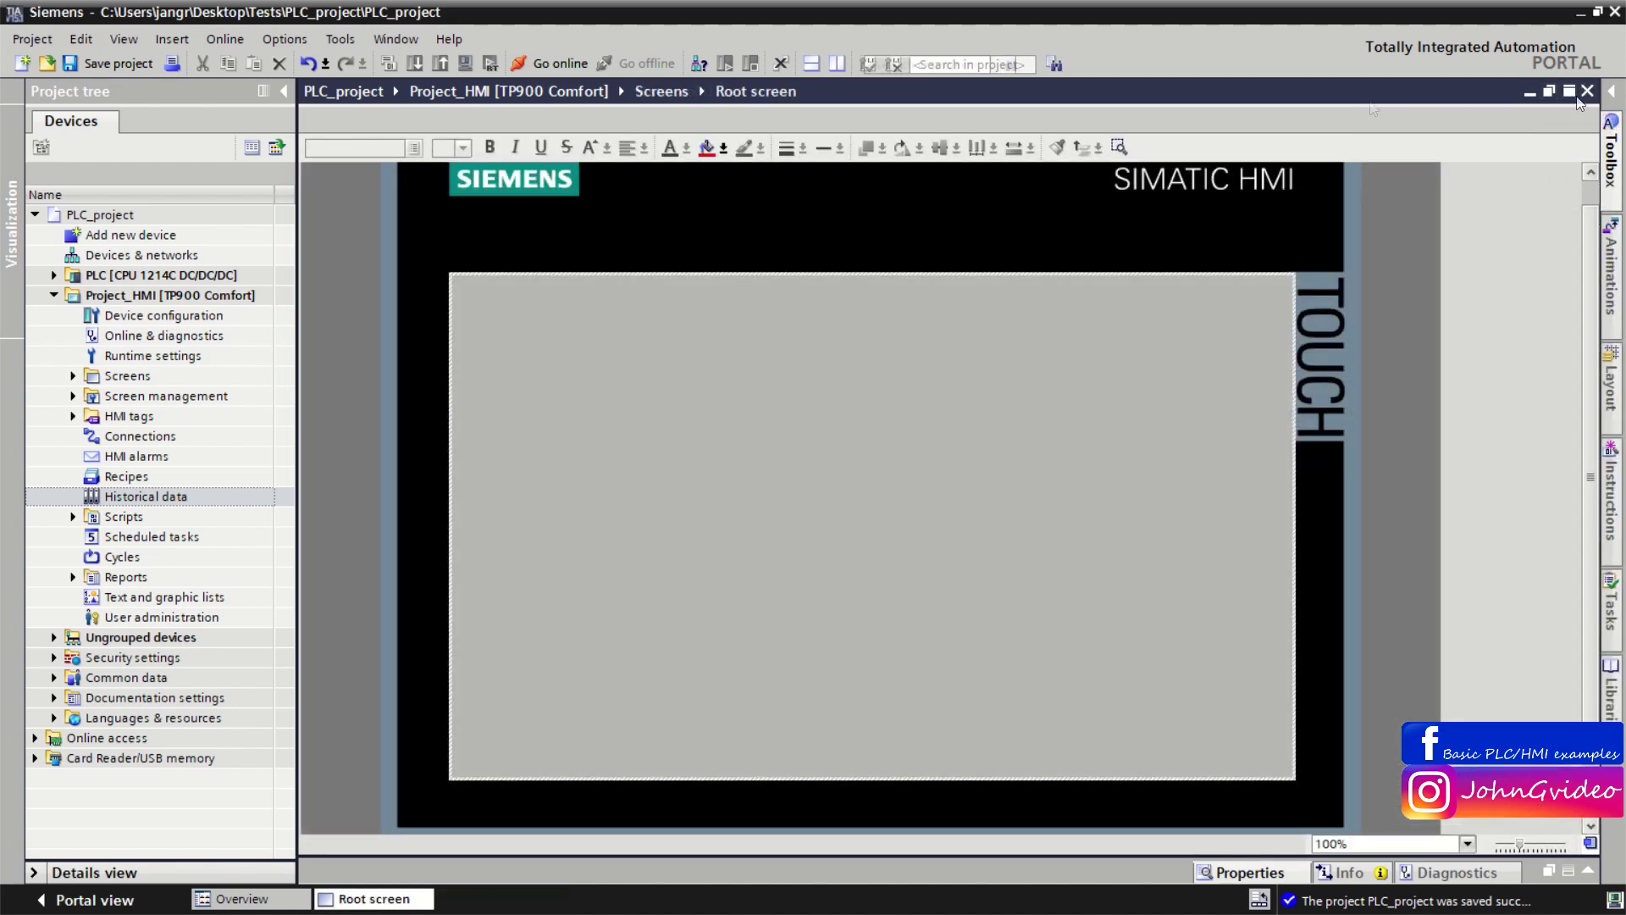
Step: Add a new VB function to the VB scripts of the HMI panel
left_click(73, 517)
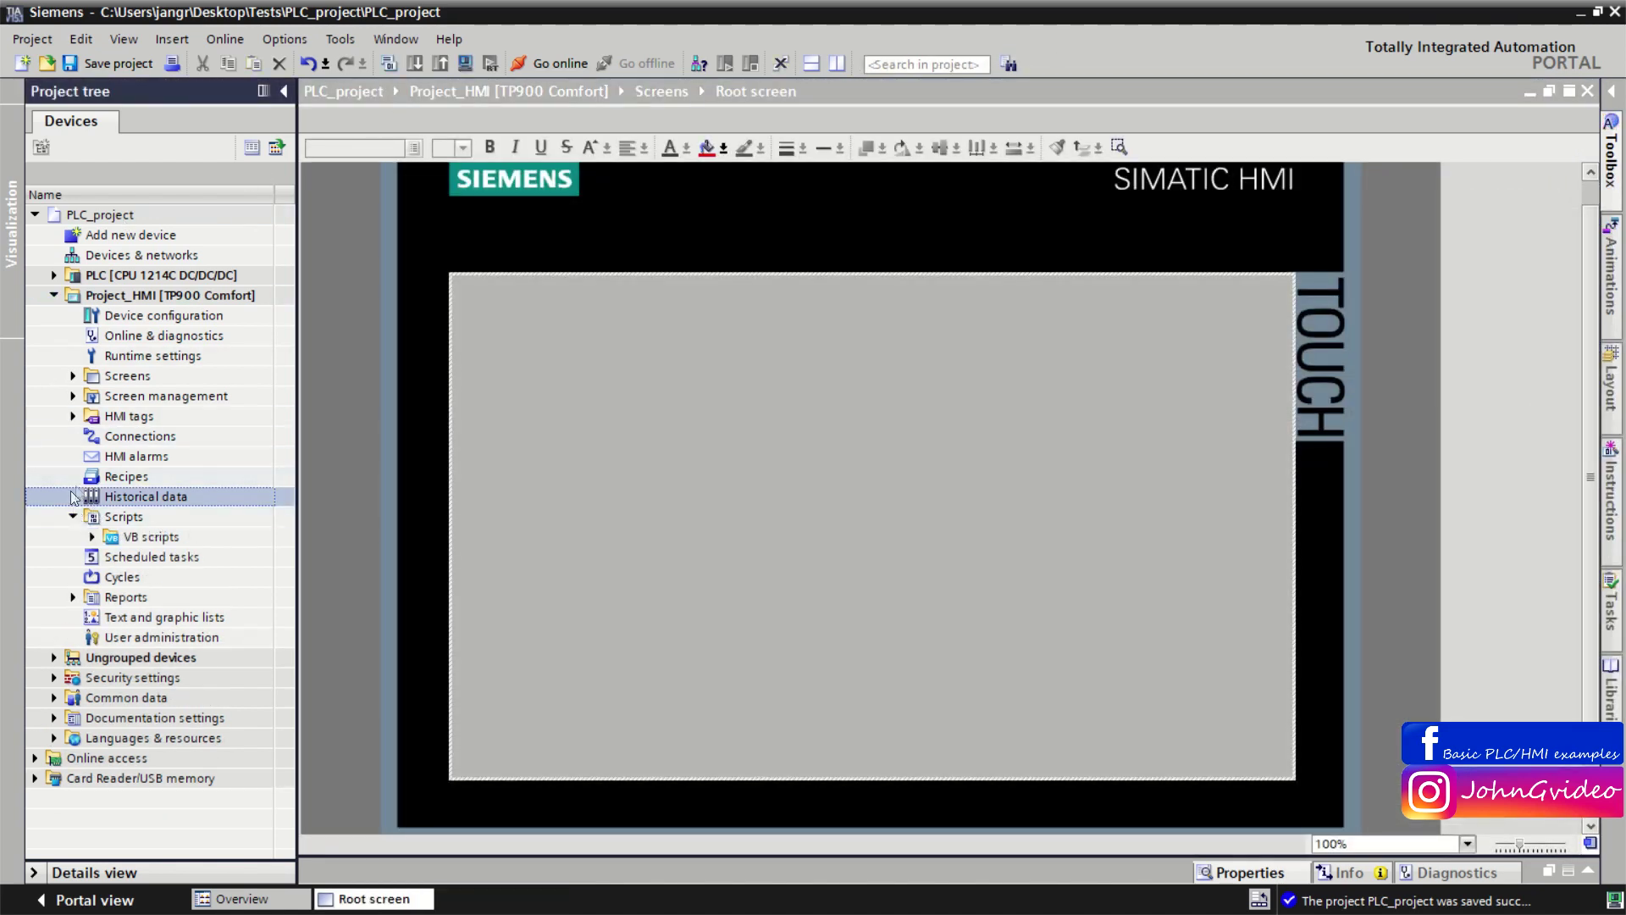
left_click(93, 537)
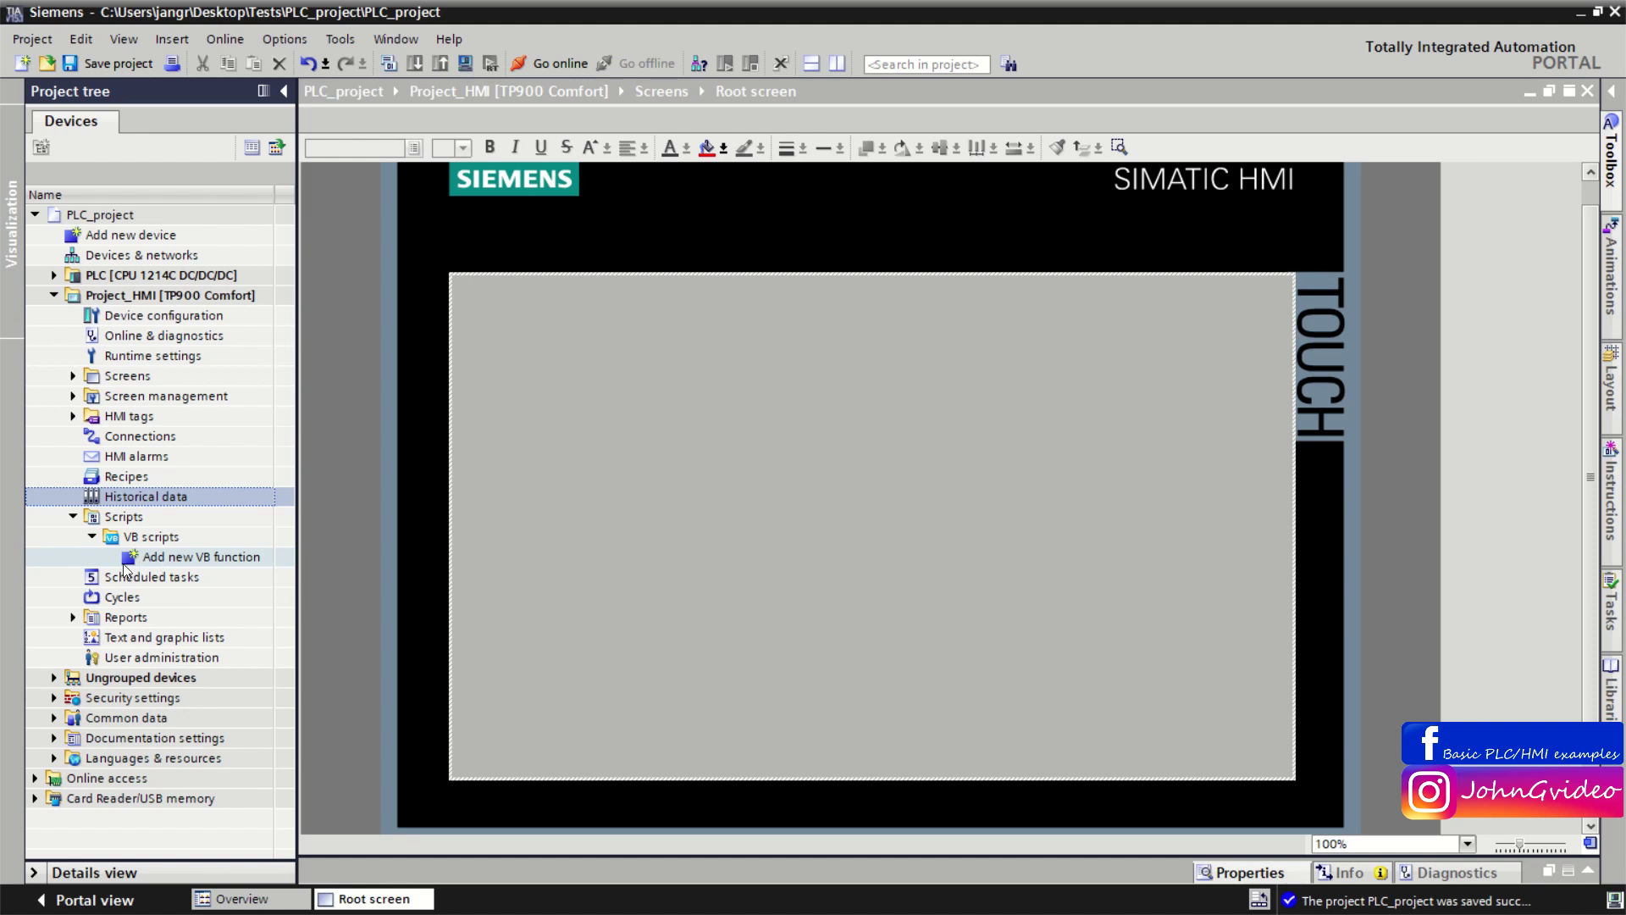
double_click(198, 556)
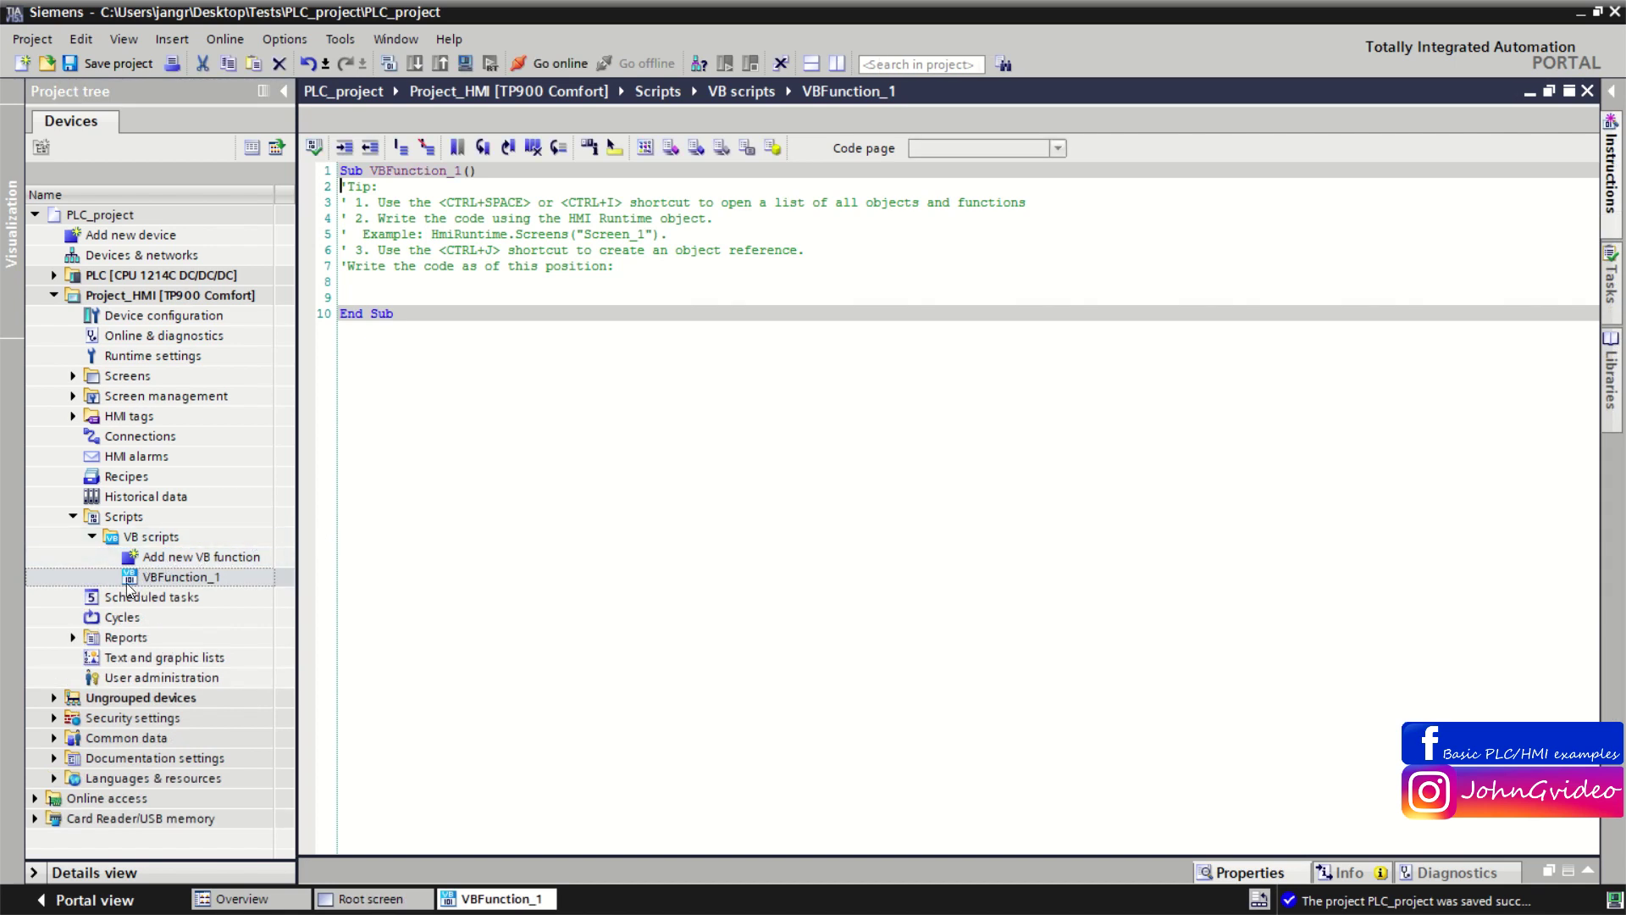
left_click(143, 583)
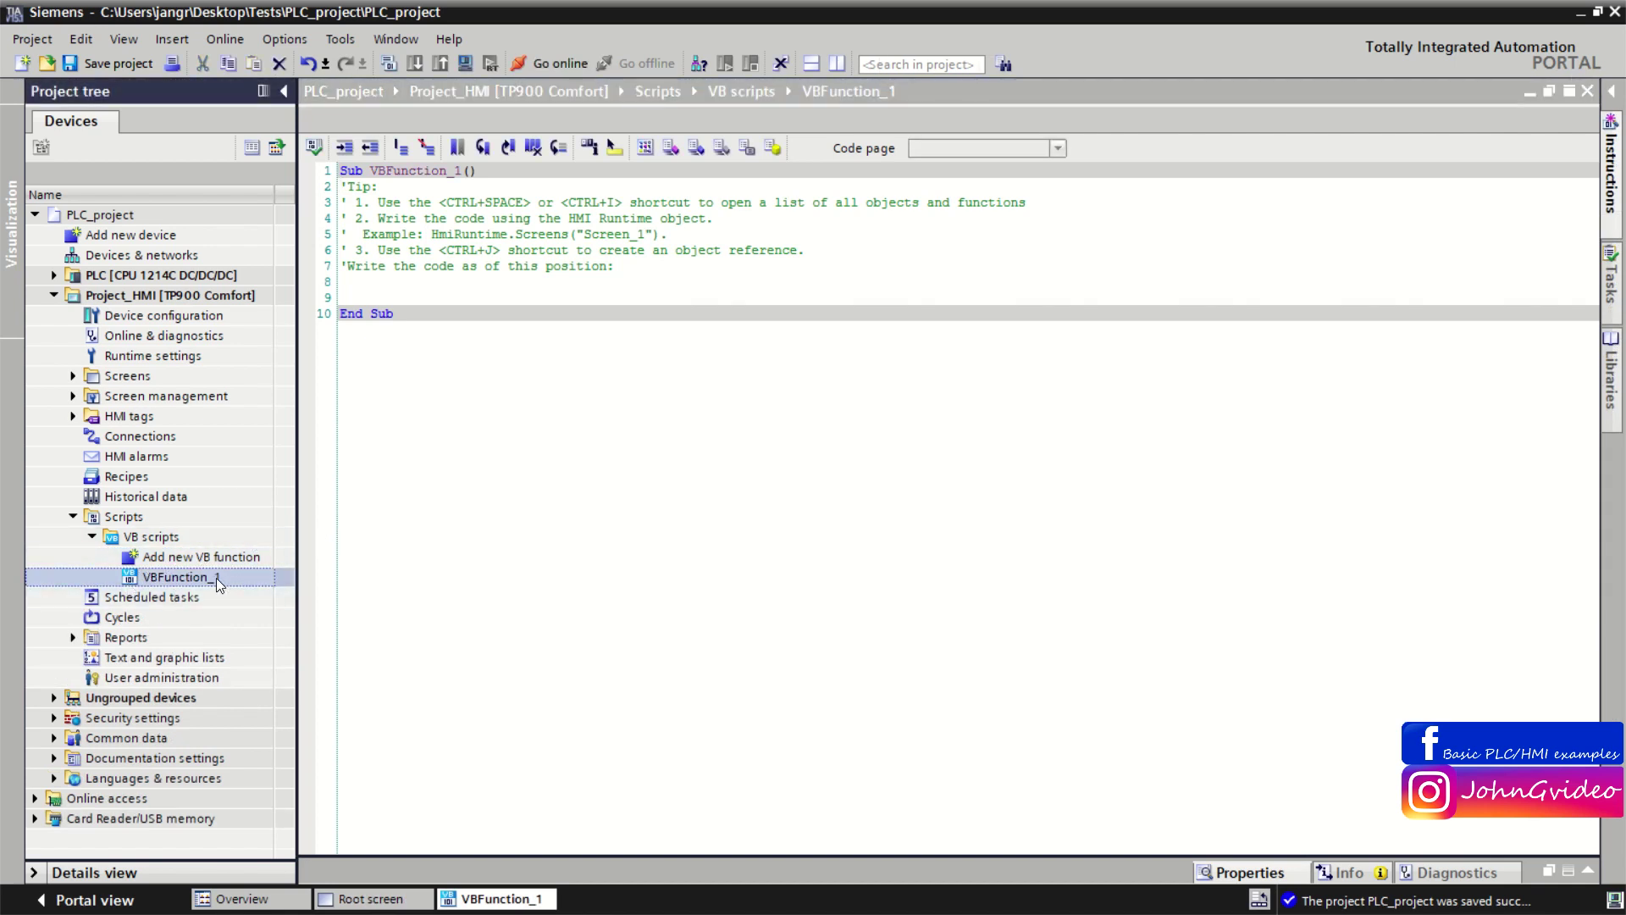
Step: Delete the template tip comments from the new VB function's body and insert two blank lines in their place
left_click_drag(742, 270, 343, 188)
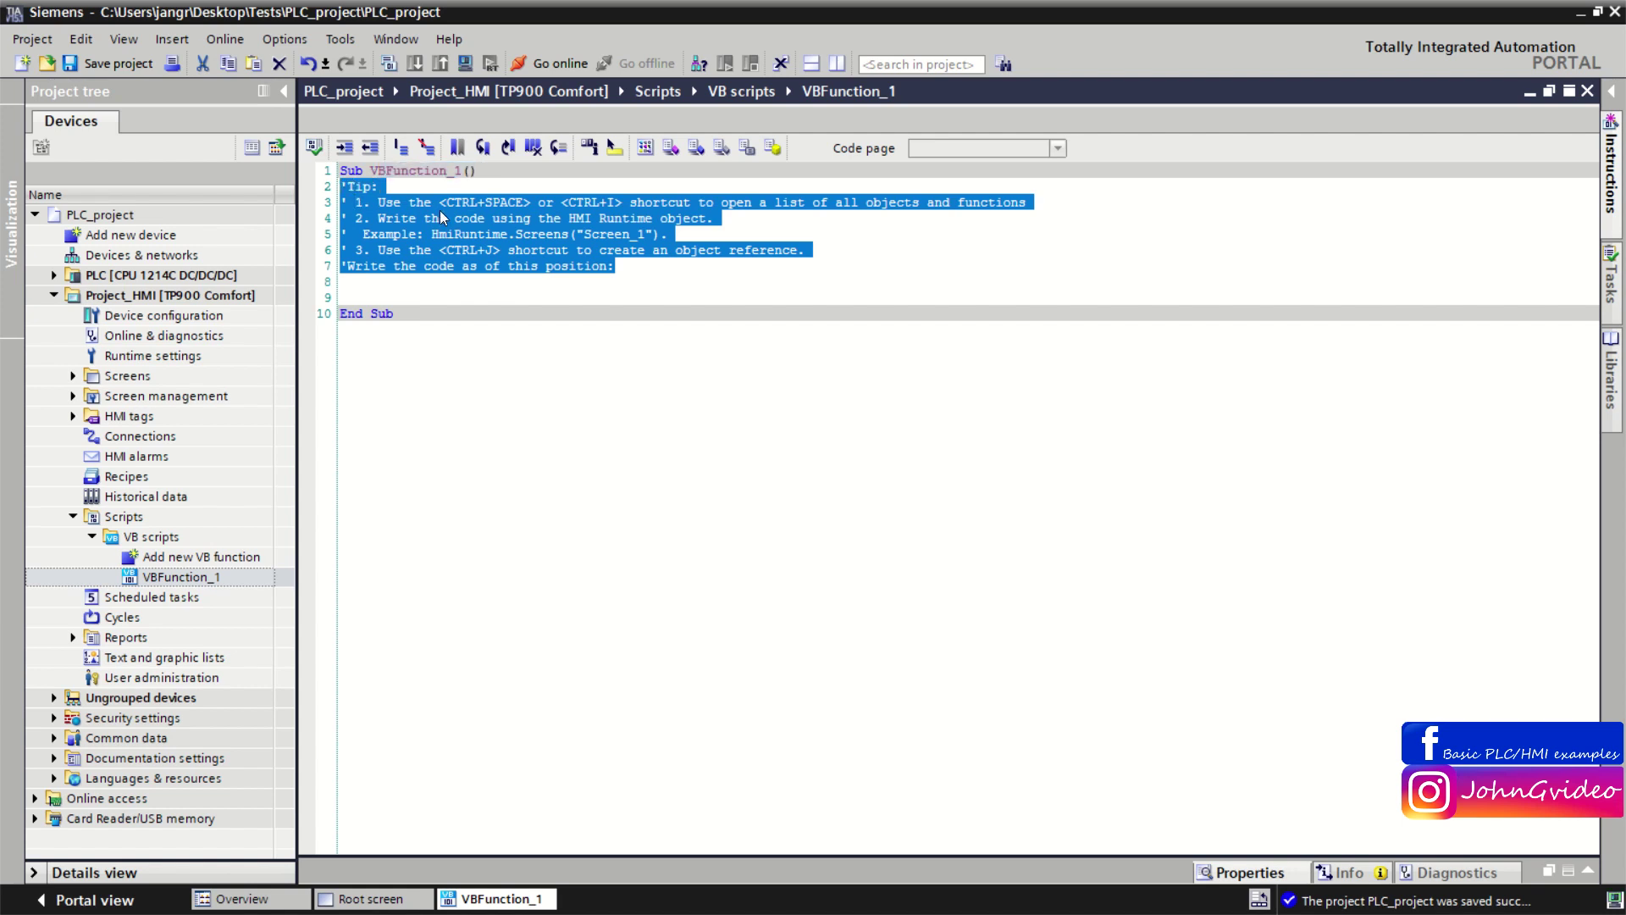
key("Delete")
key("Return")
key("Return")
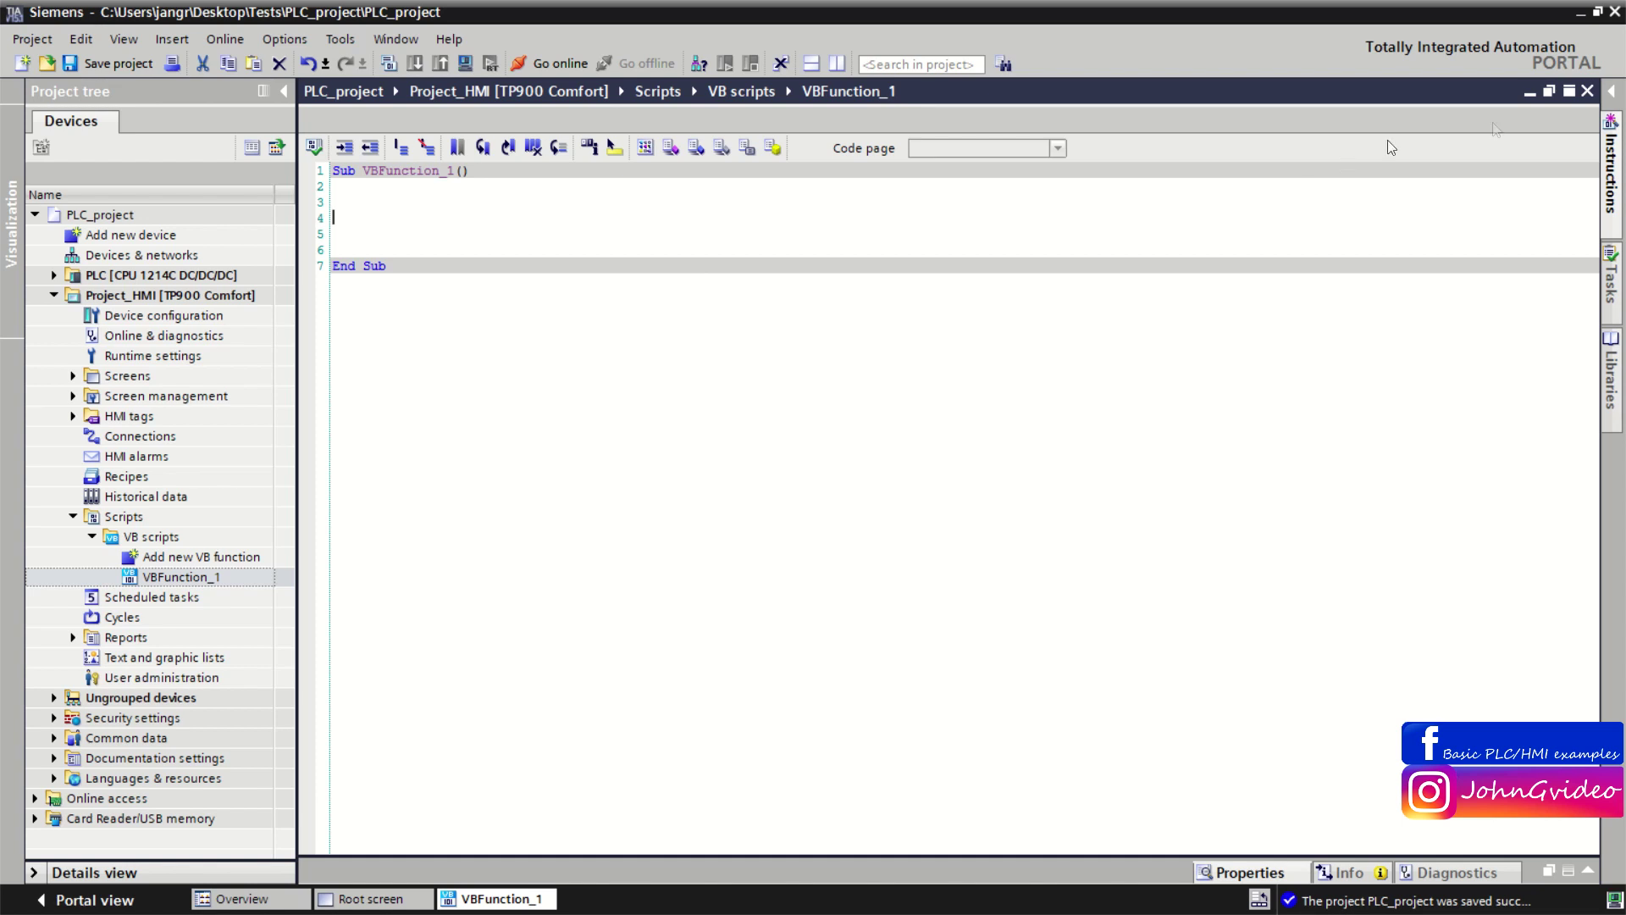
Step: Close the VB function's script editor and collapse the HMI panel's Scripts folder
left_click(1587, 91)
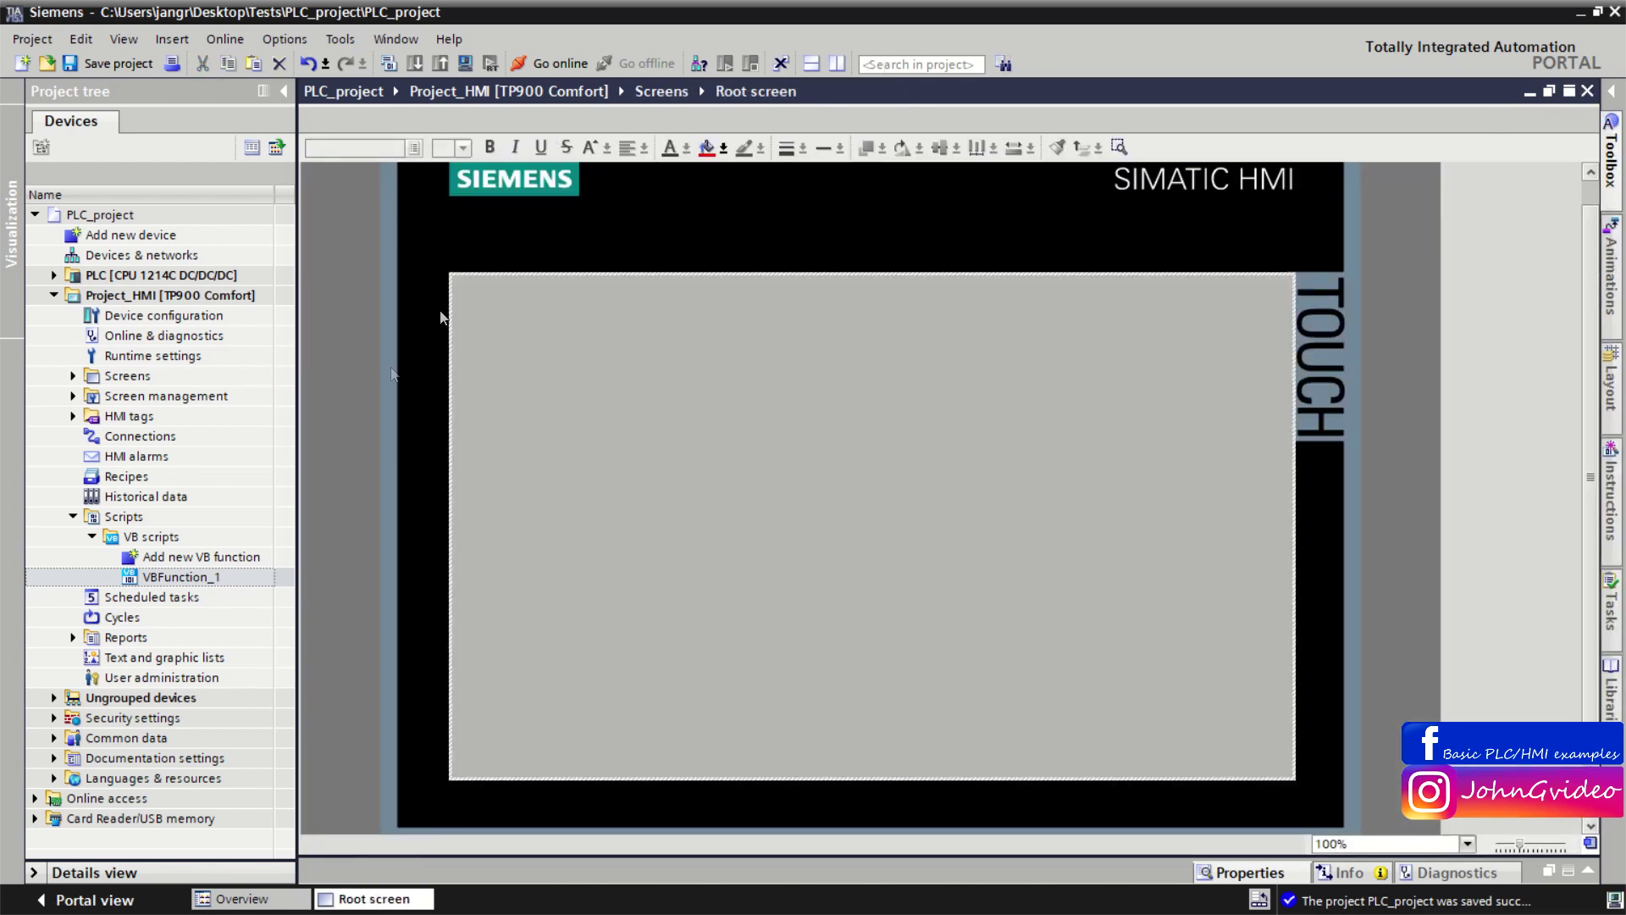
left_click(72, 521)
left_click(72, 518)
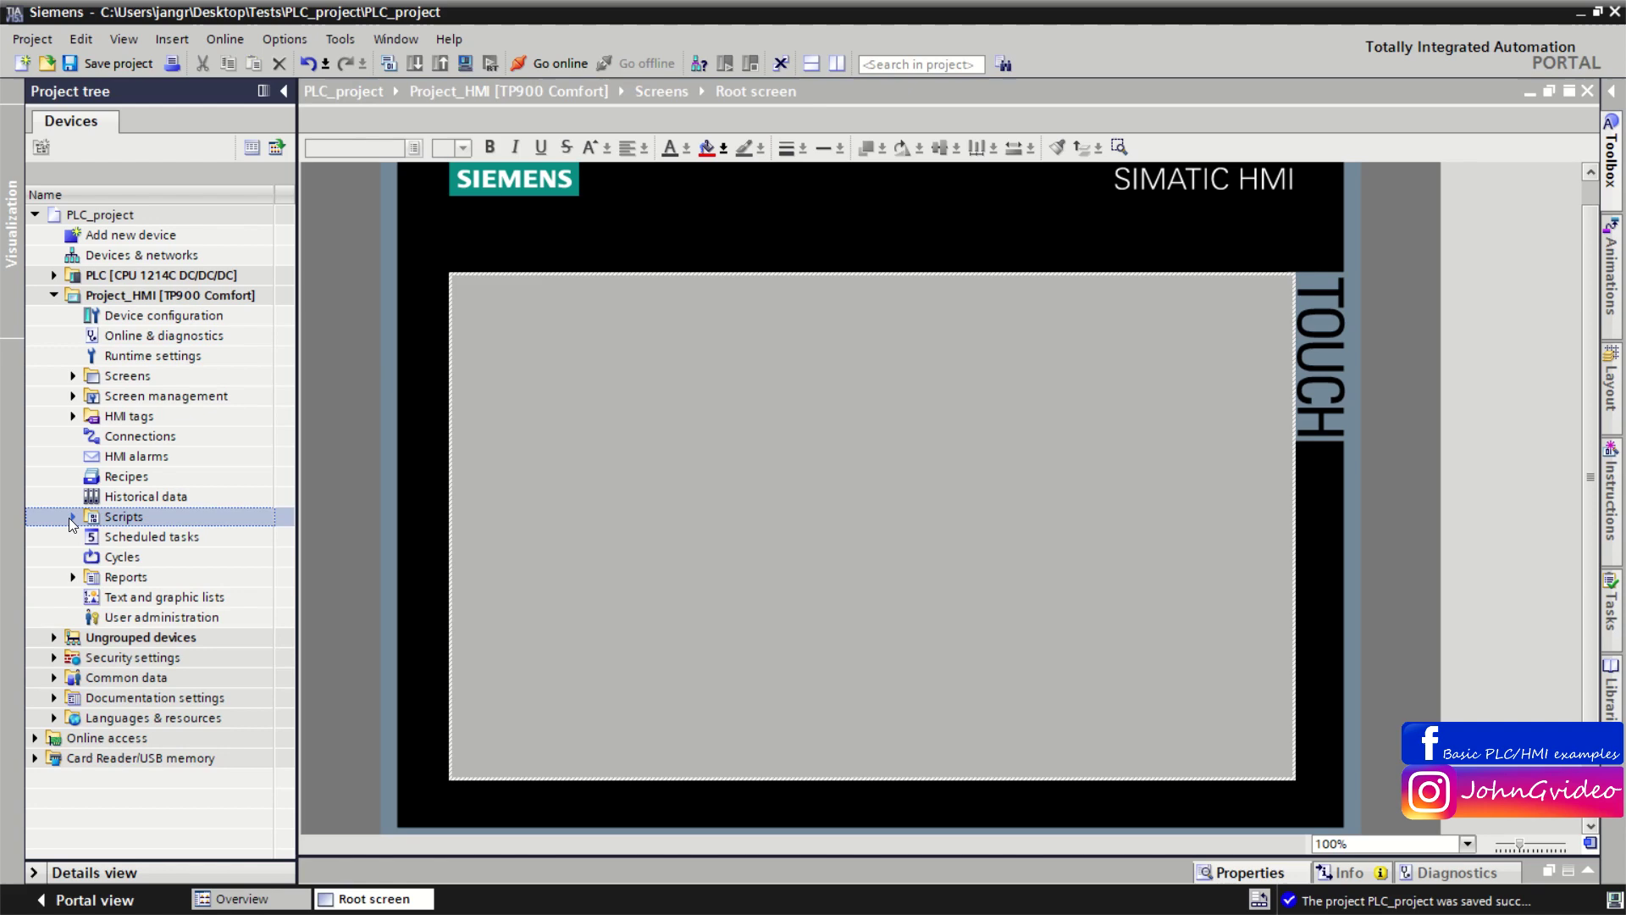
Step: Add a new task to the HMI panel's Scheduled tasks, view its available trigger options, and close the editor
double_click(141, 537)
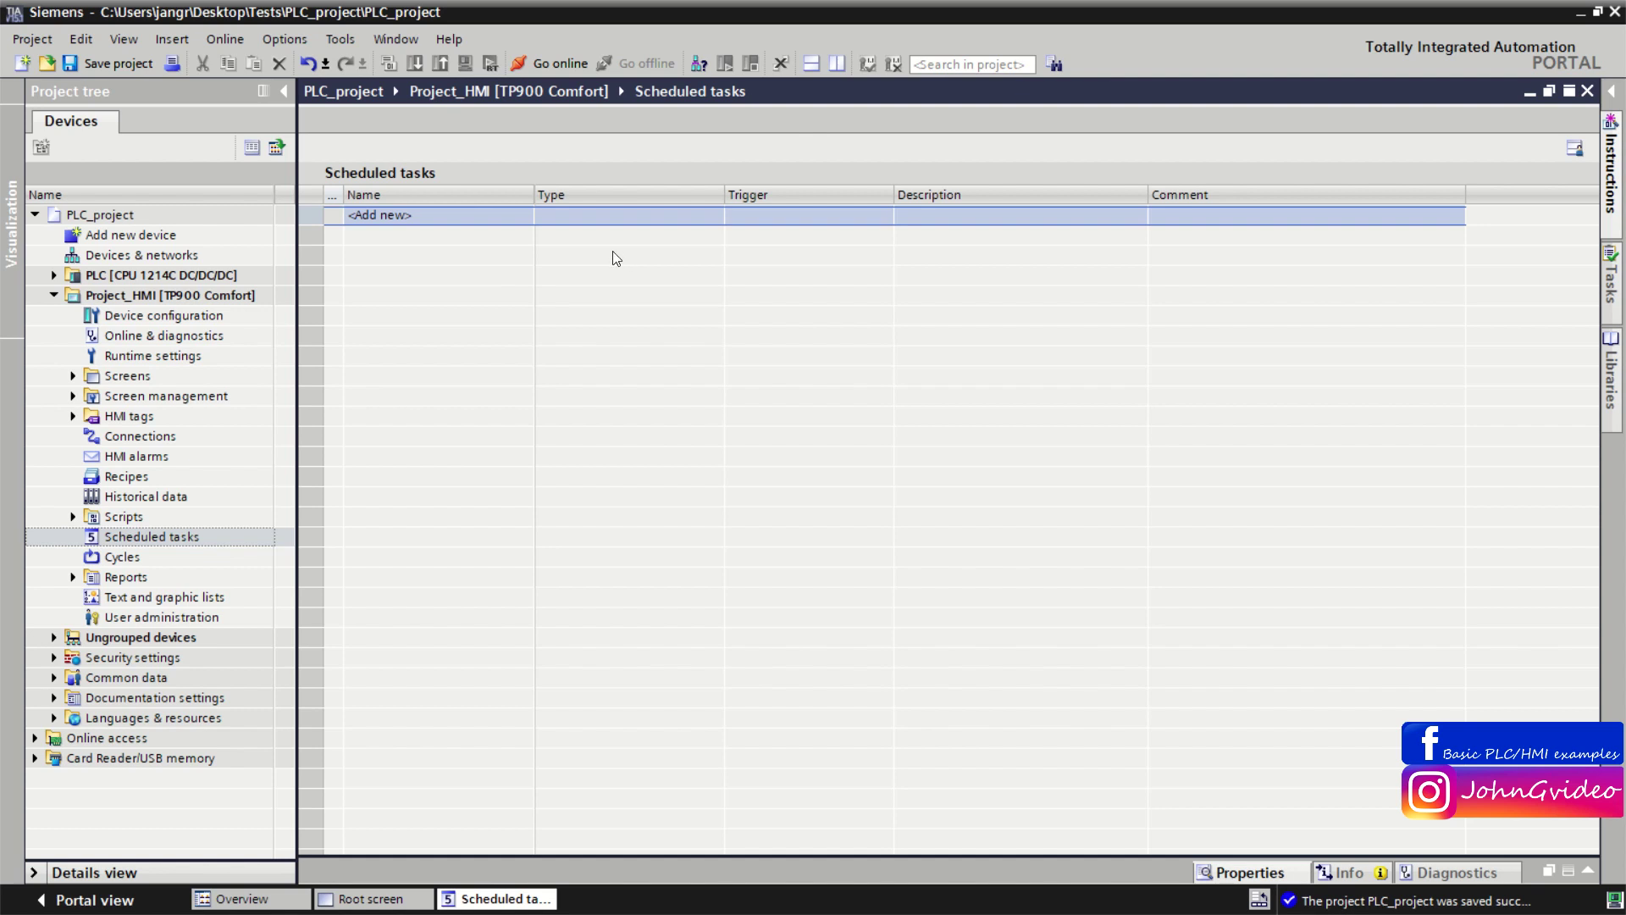
double_click(357, 217)
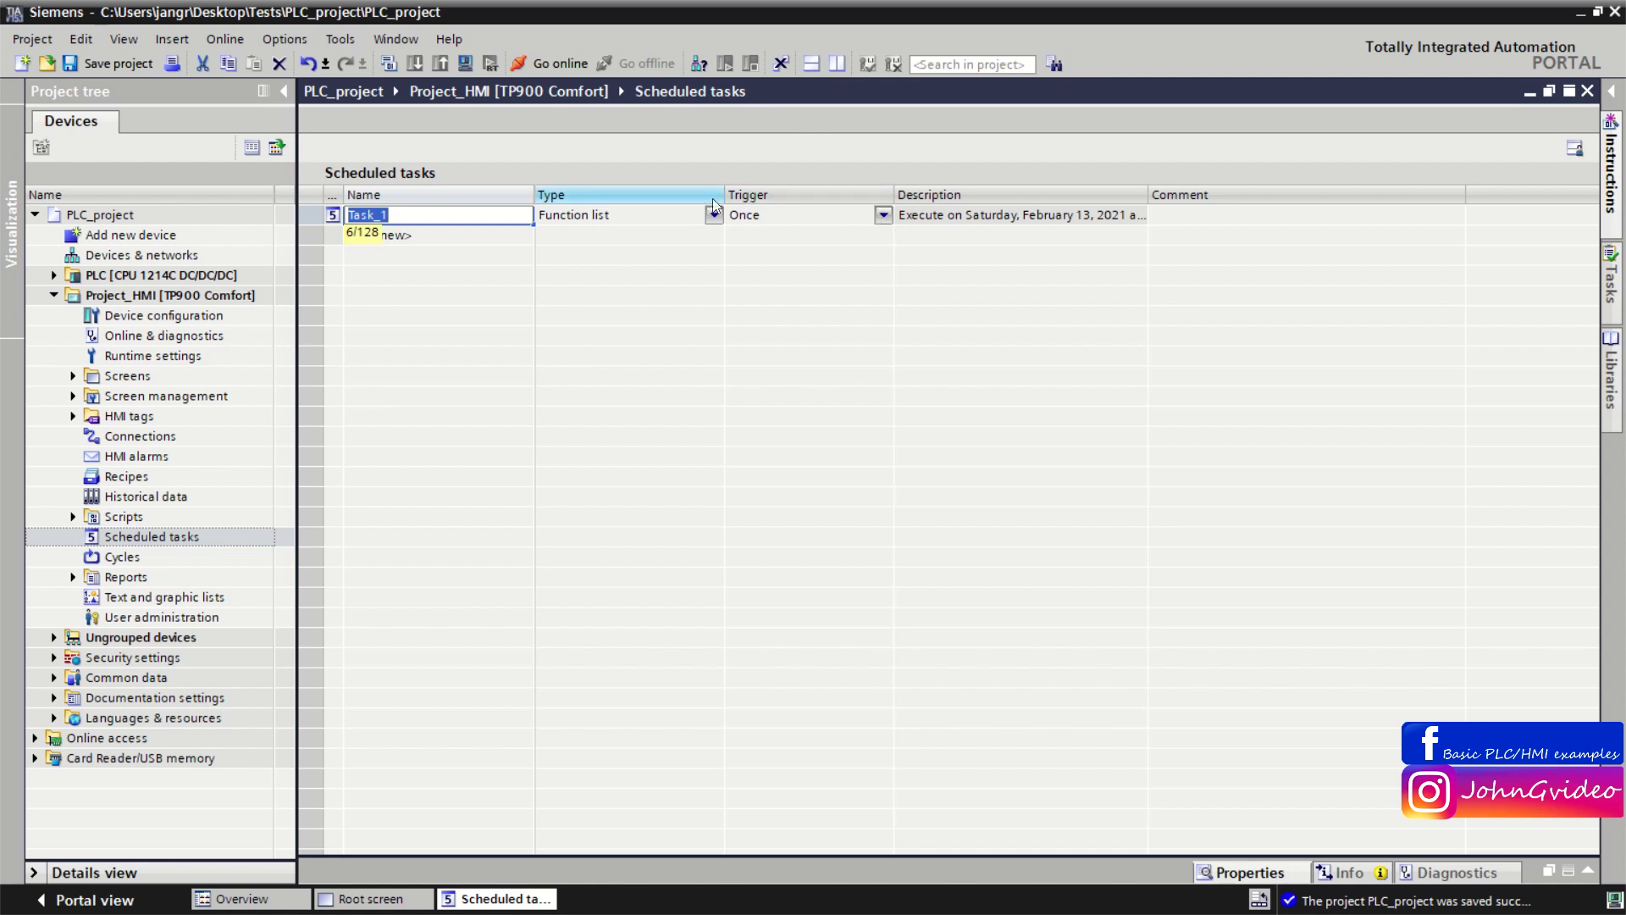
left_click(882, 216)
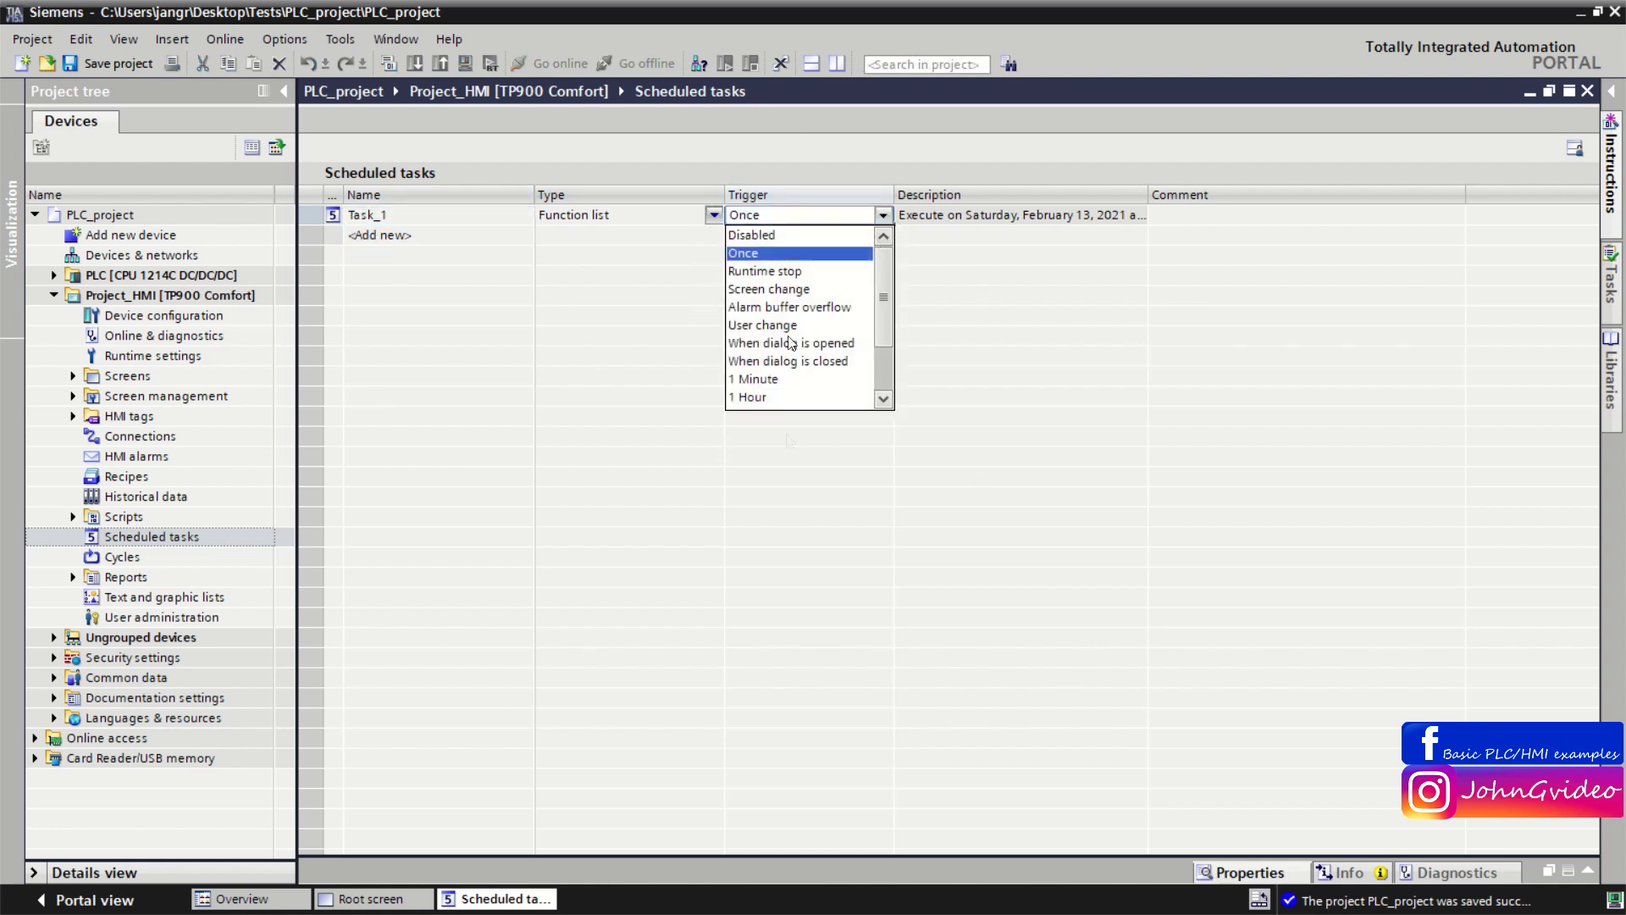
left_click(660, 242)
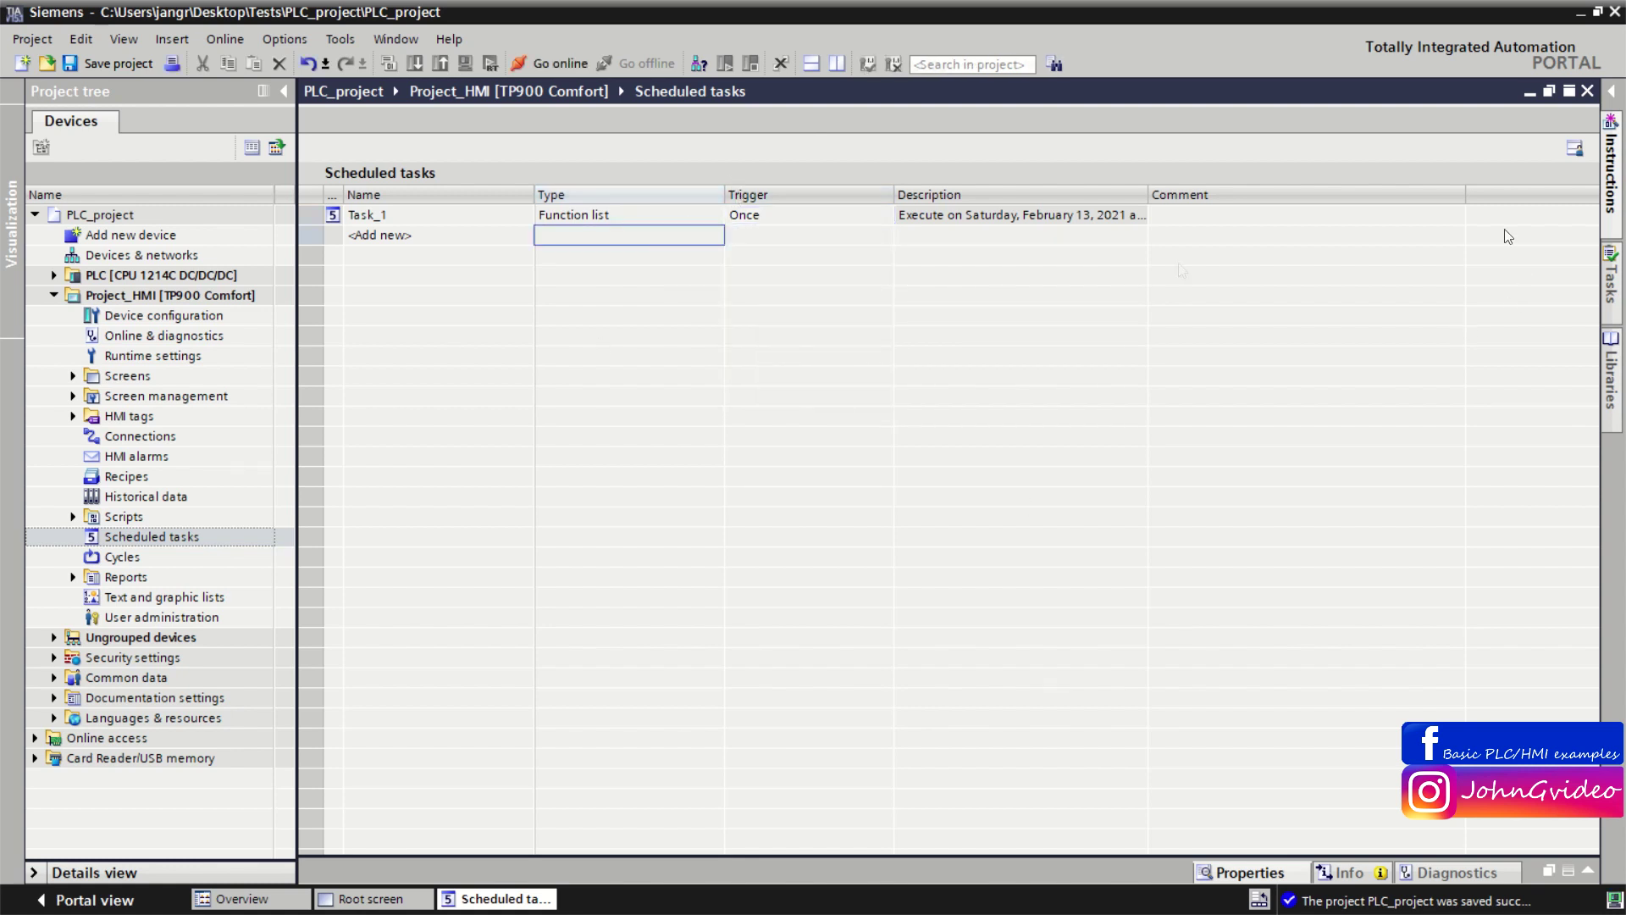
left_click(330, 217)
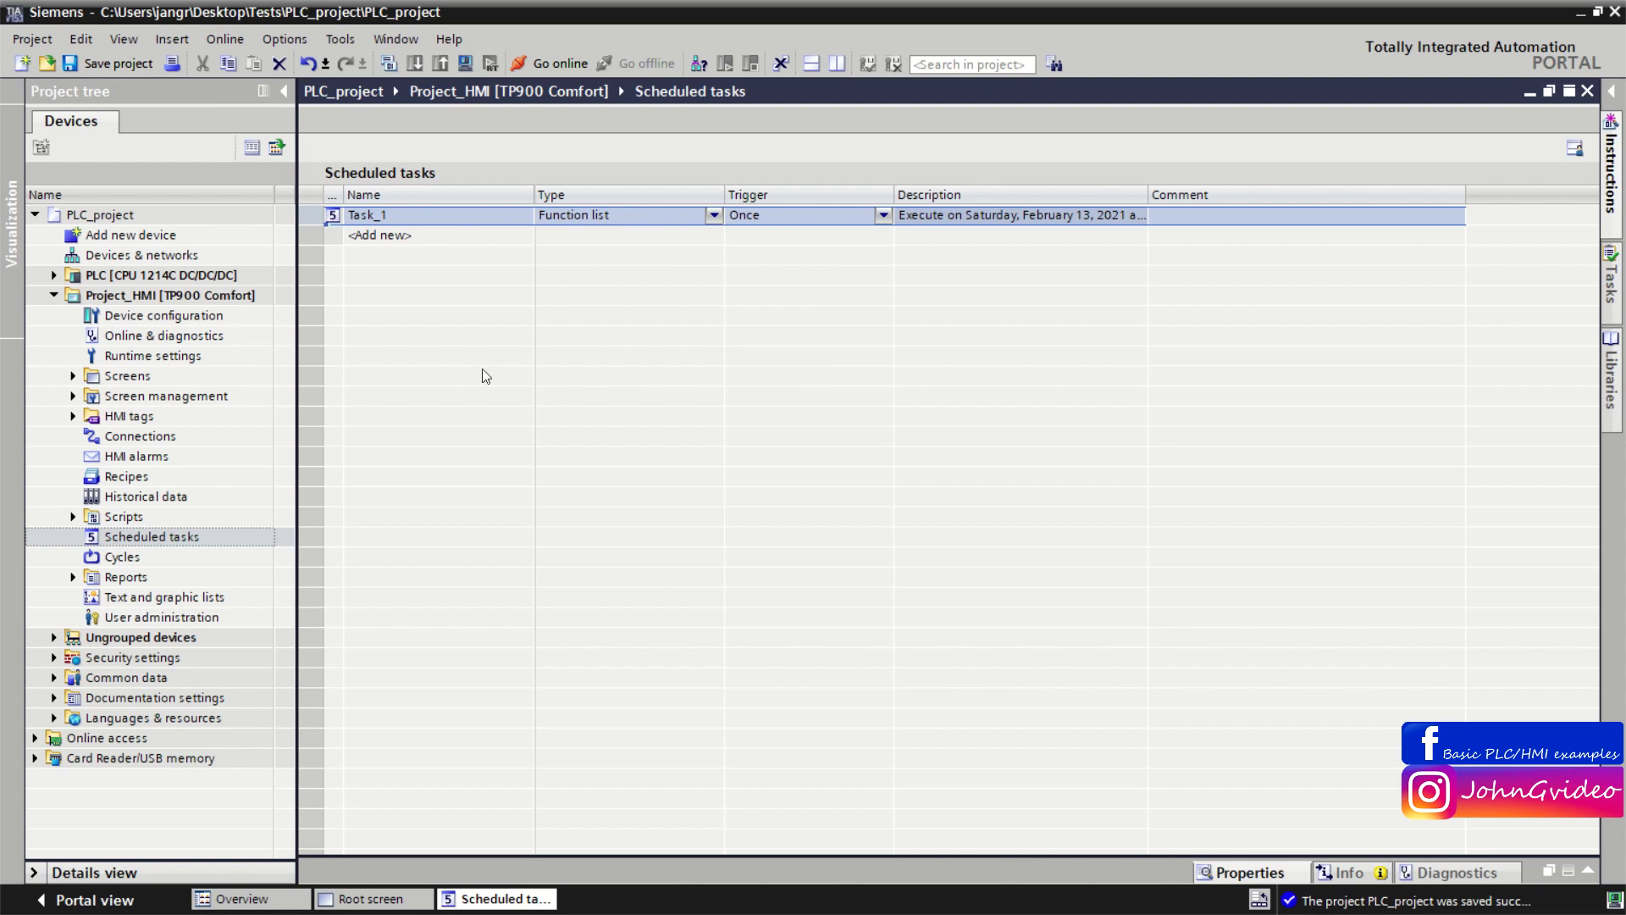
left_click(881, 215)
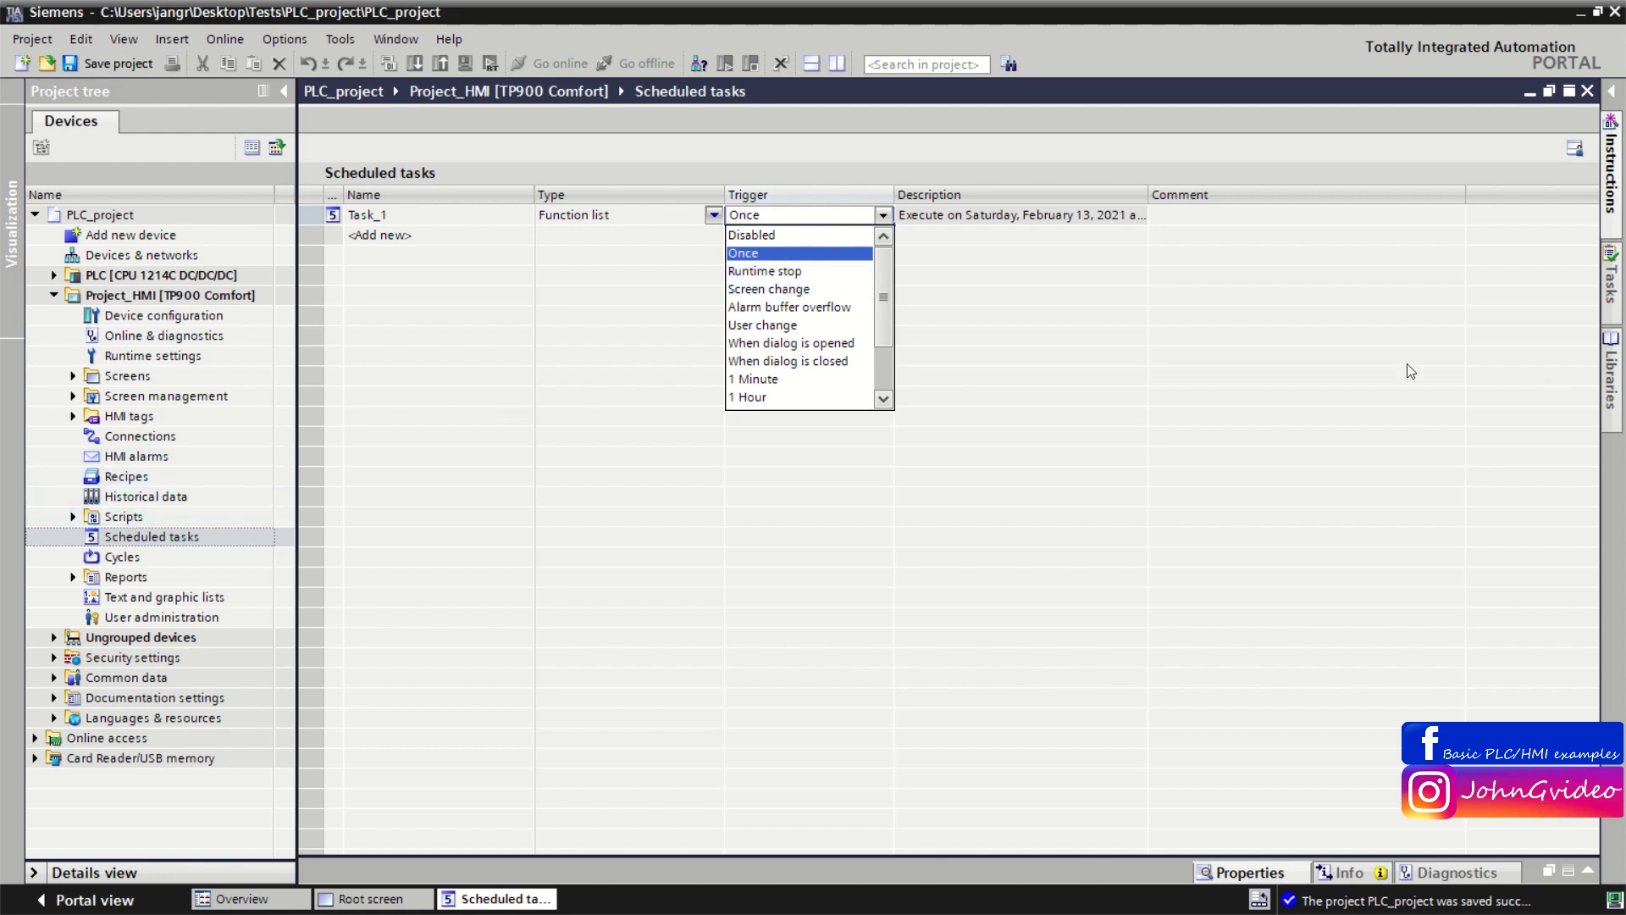
left_click(1587, 91)
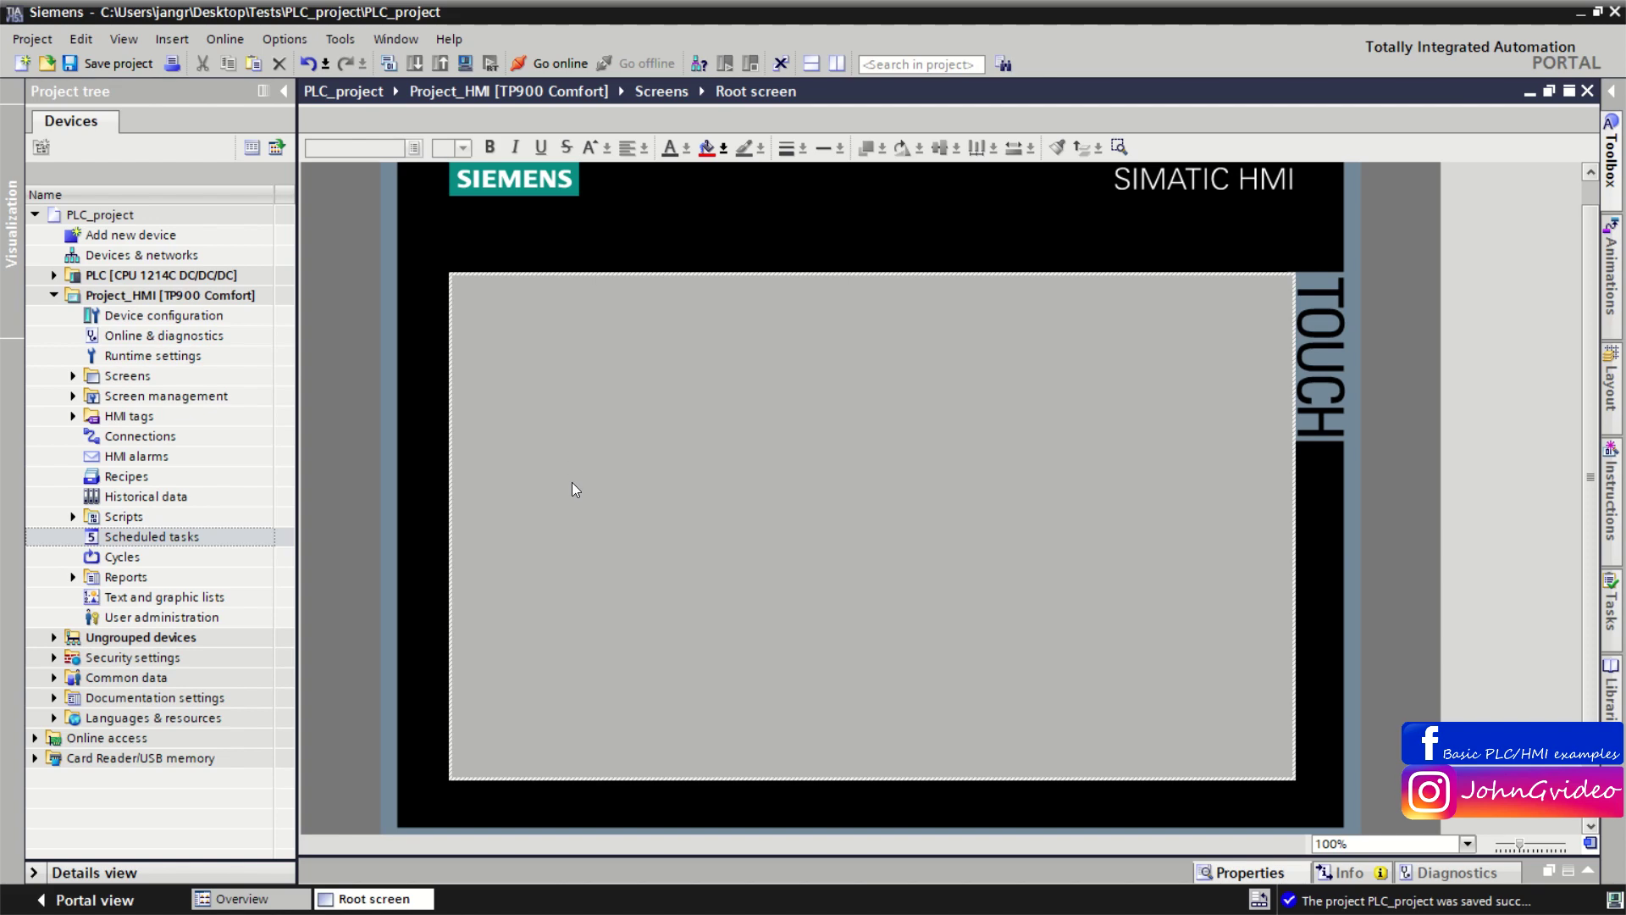
Step: Examine the text lists and graphic lists in the HMI panel's Text and graphic lists editor and close it
left_click(106, 603)
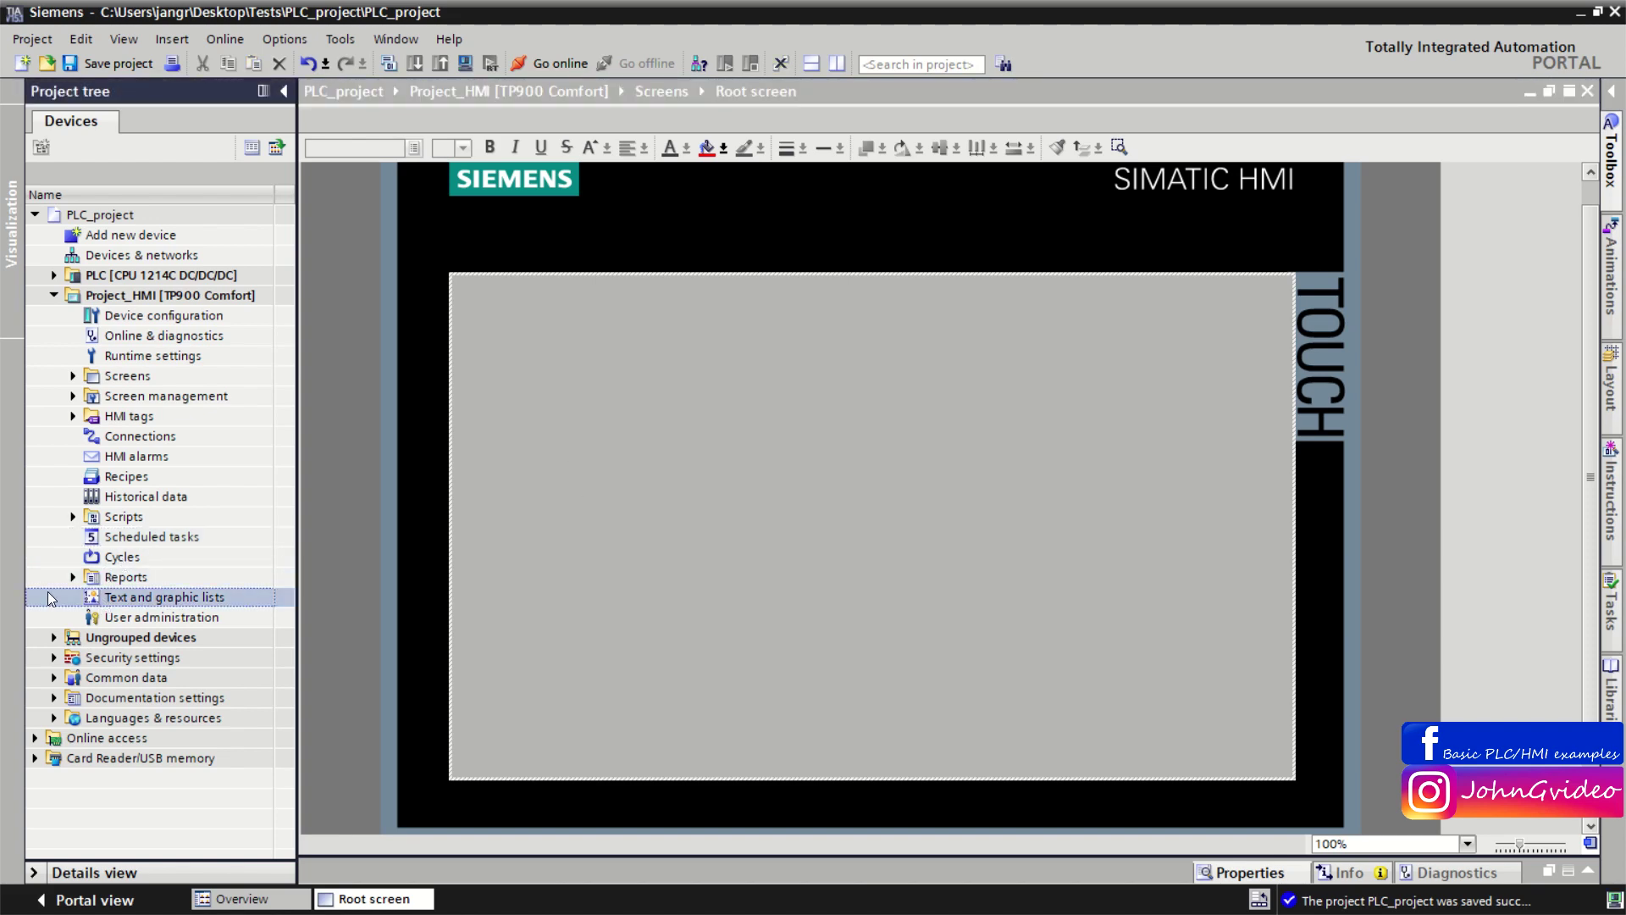
double_click(133, 604)
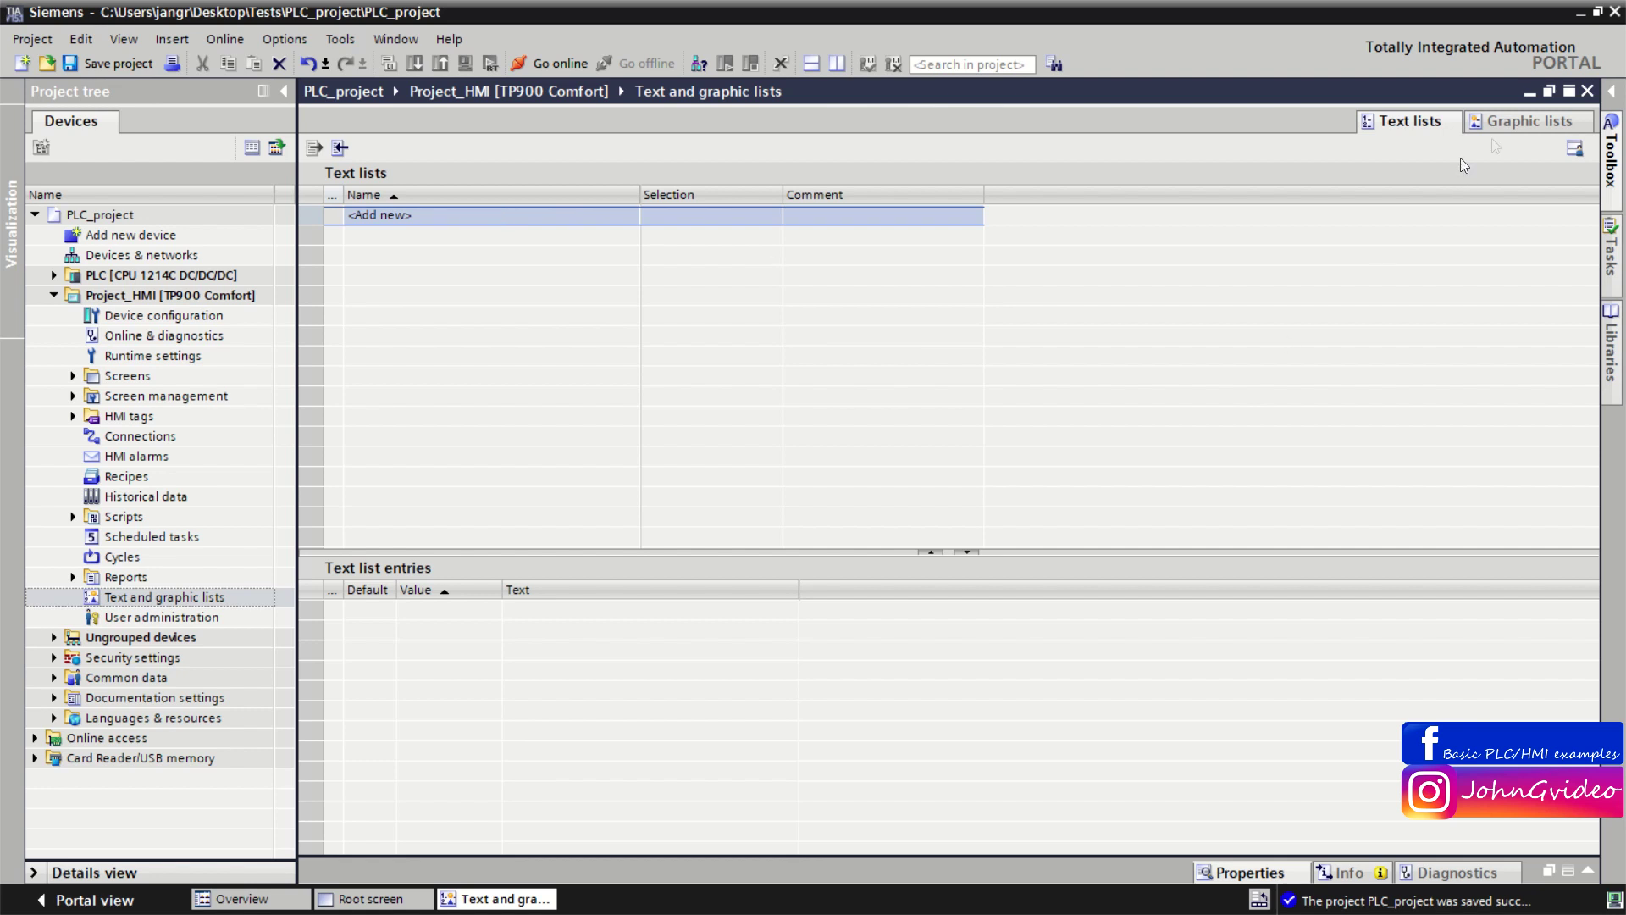
left_click(1501, 126)
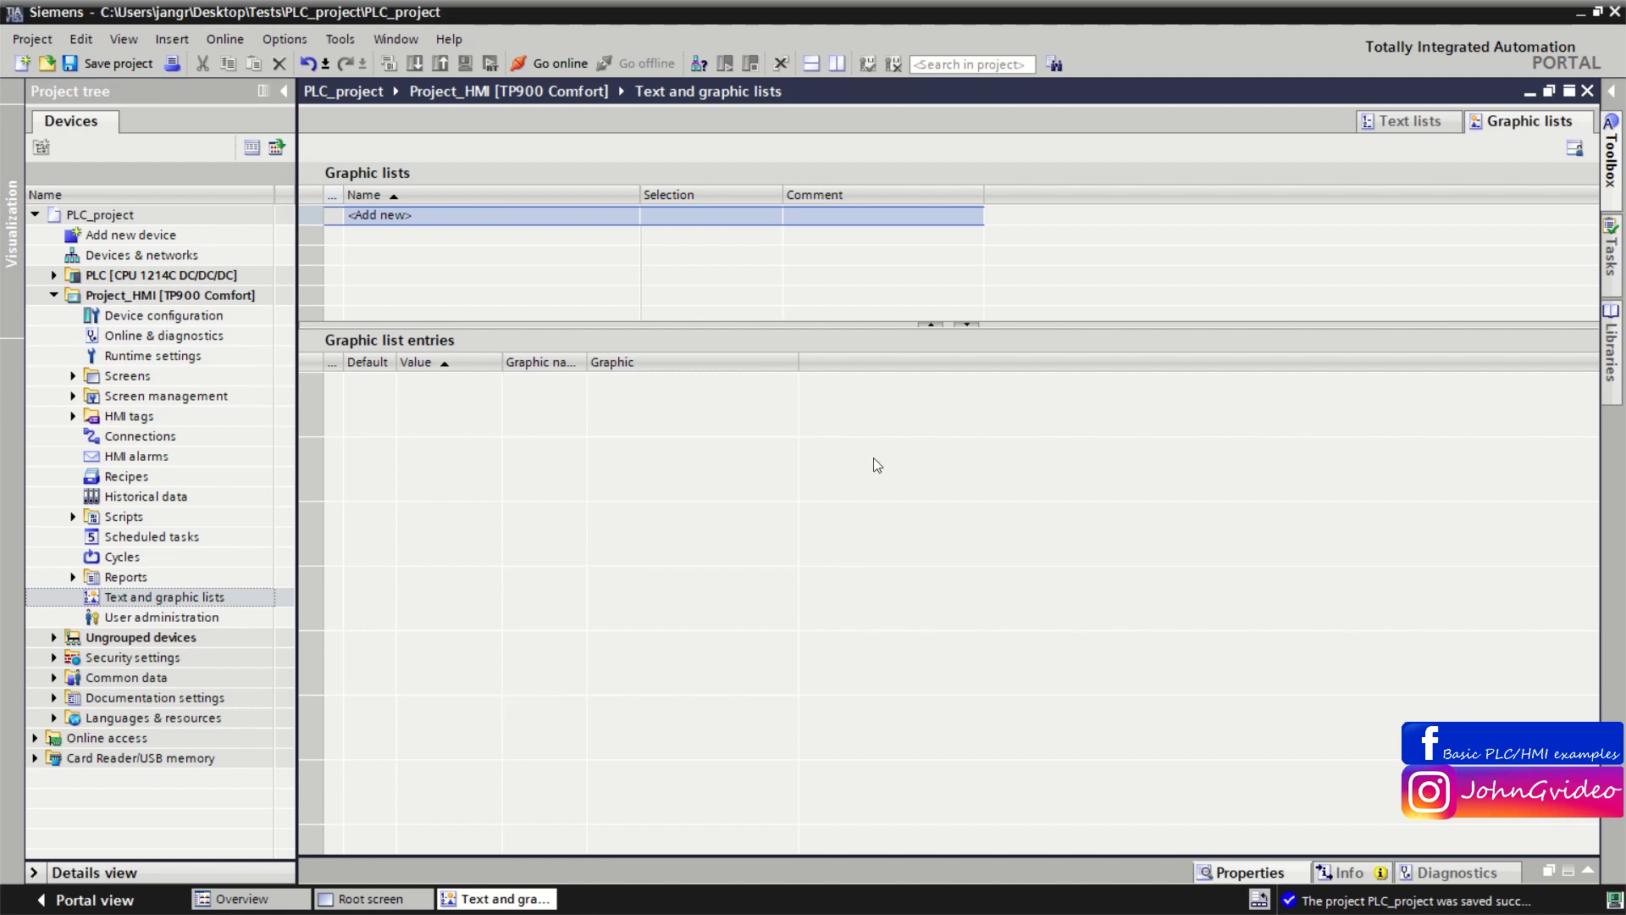
left_click(1587, 91)
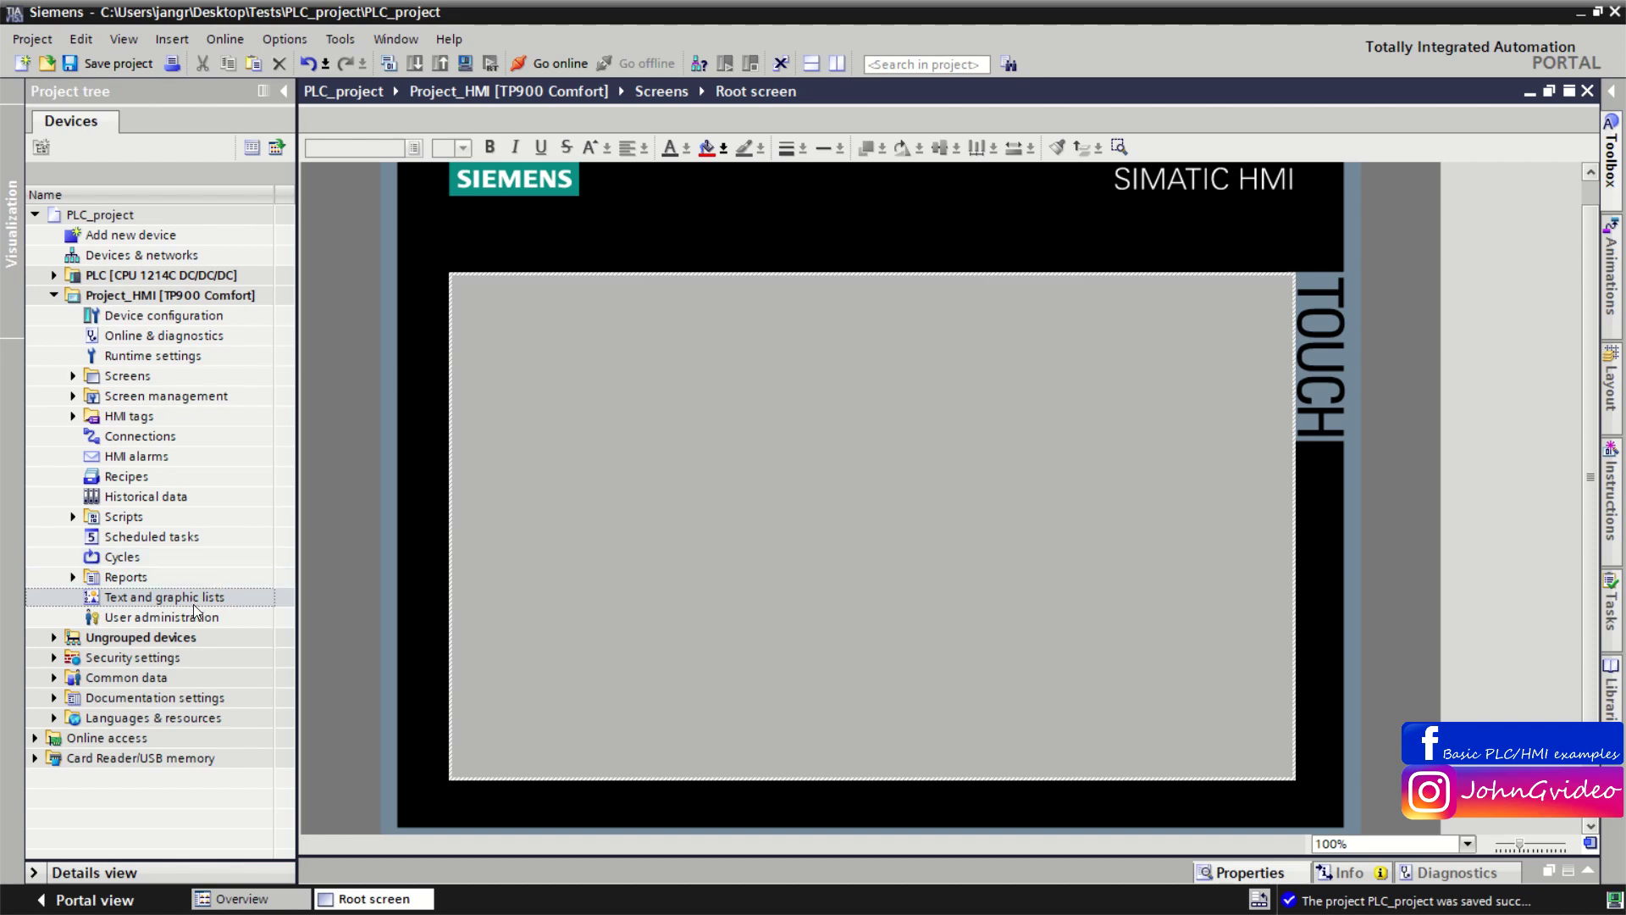
Step: Examine the users, user groups and authorizations in the HMI panel's User administration and close it
double_click(140, 620)
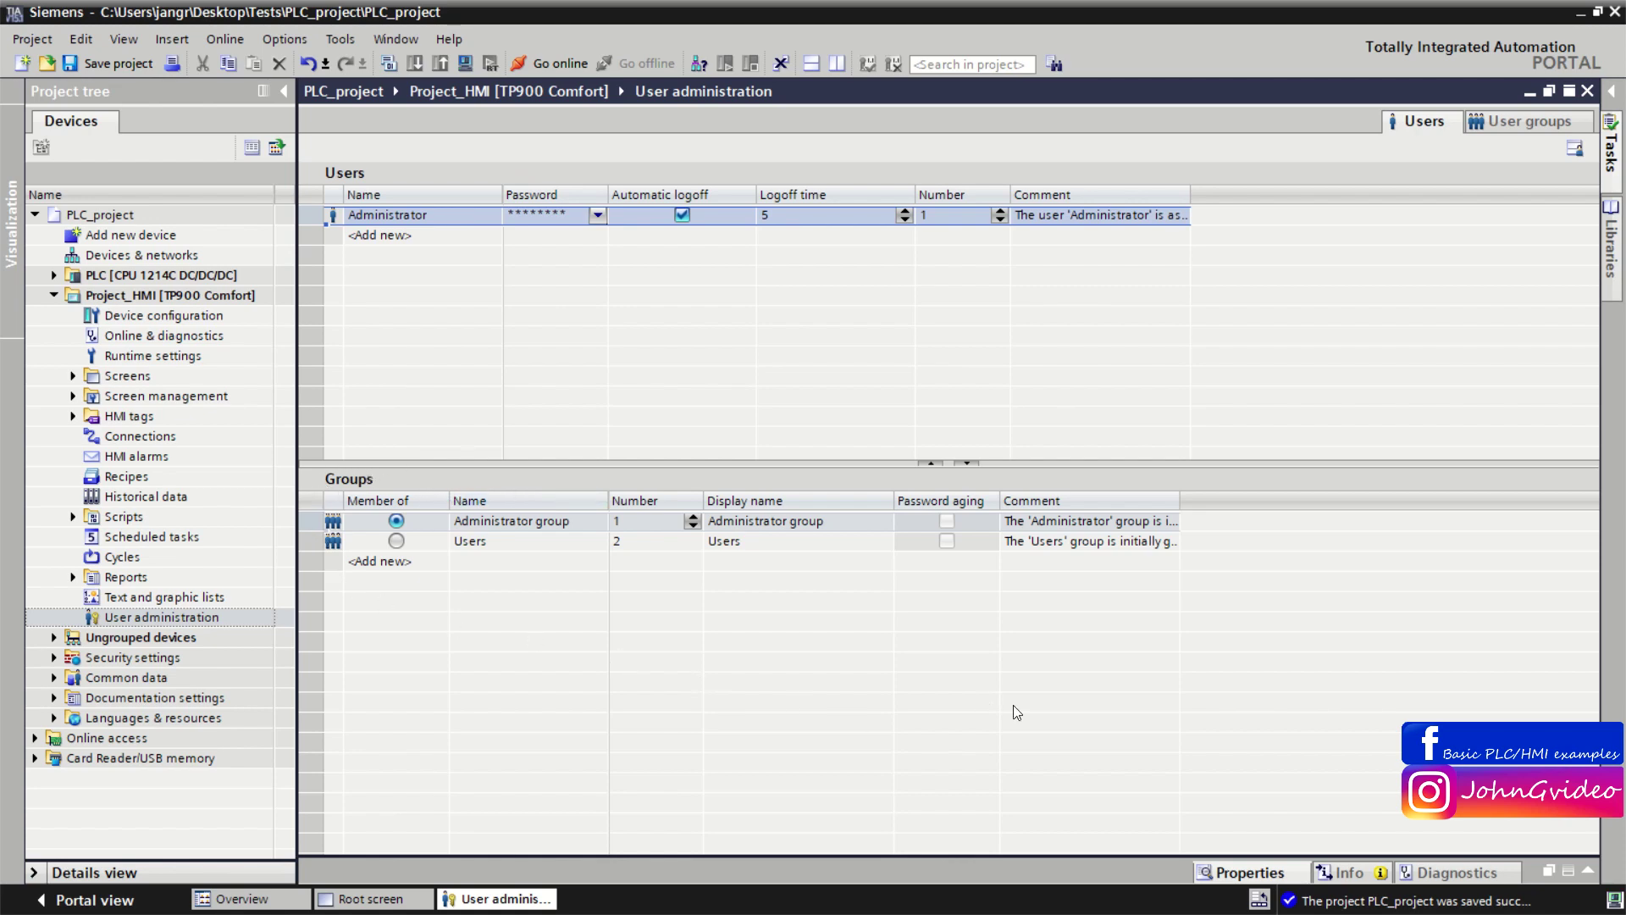
left_click(1516, 125)
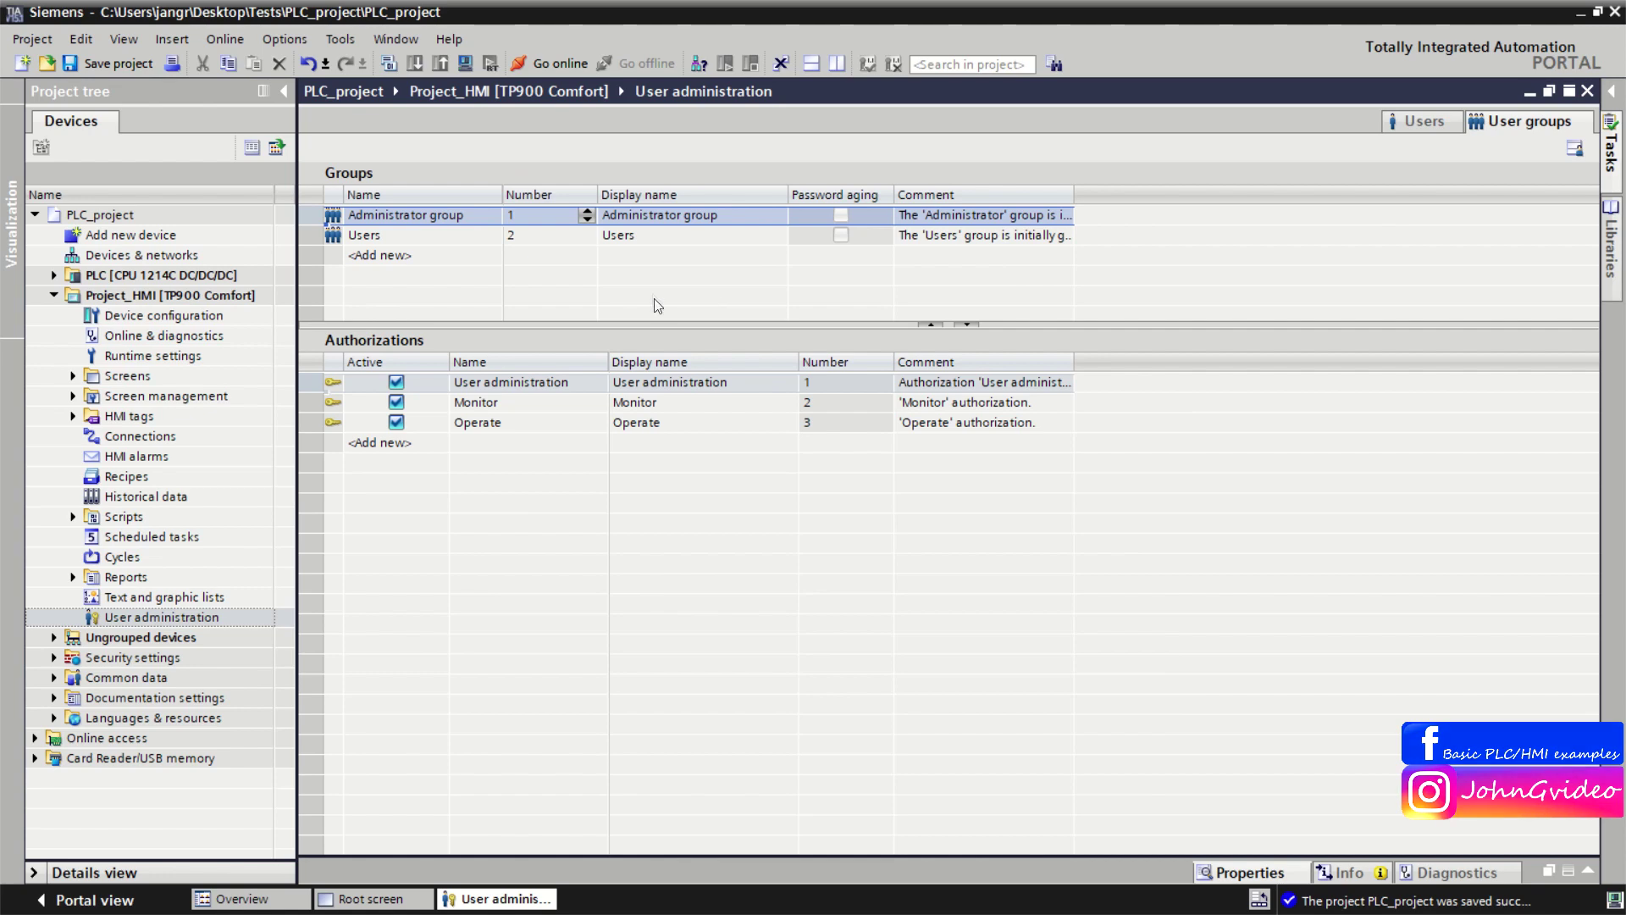
left_click(1589, 93)
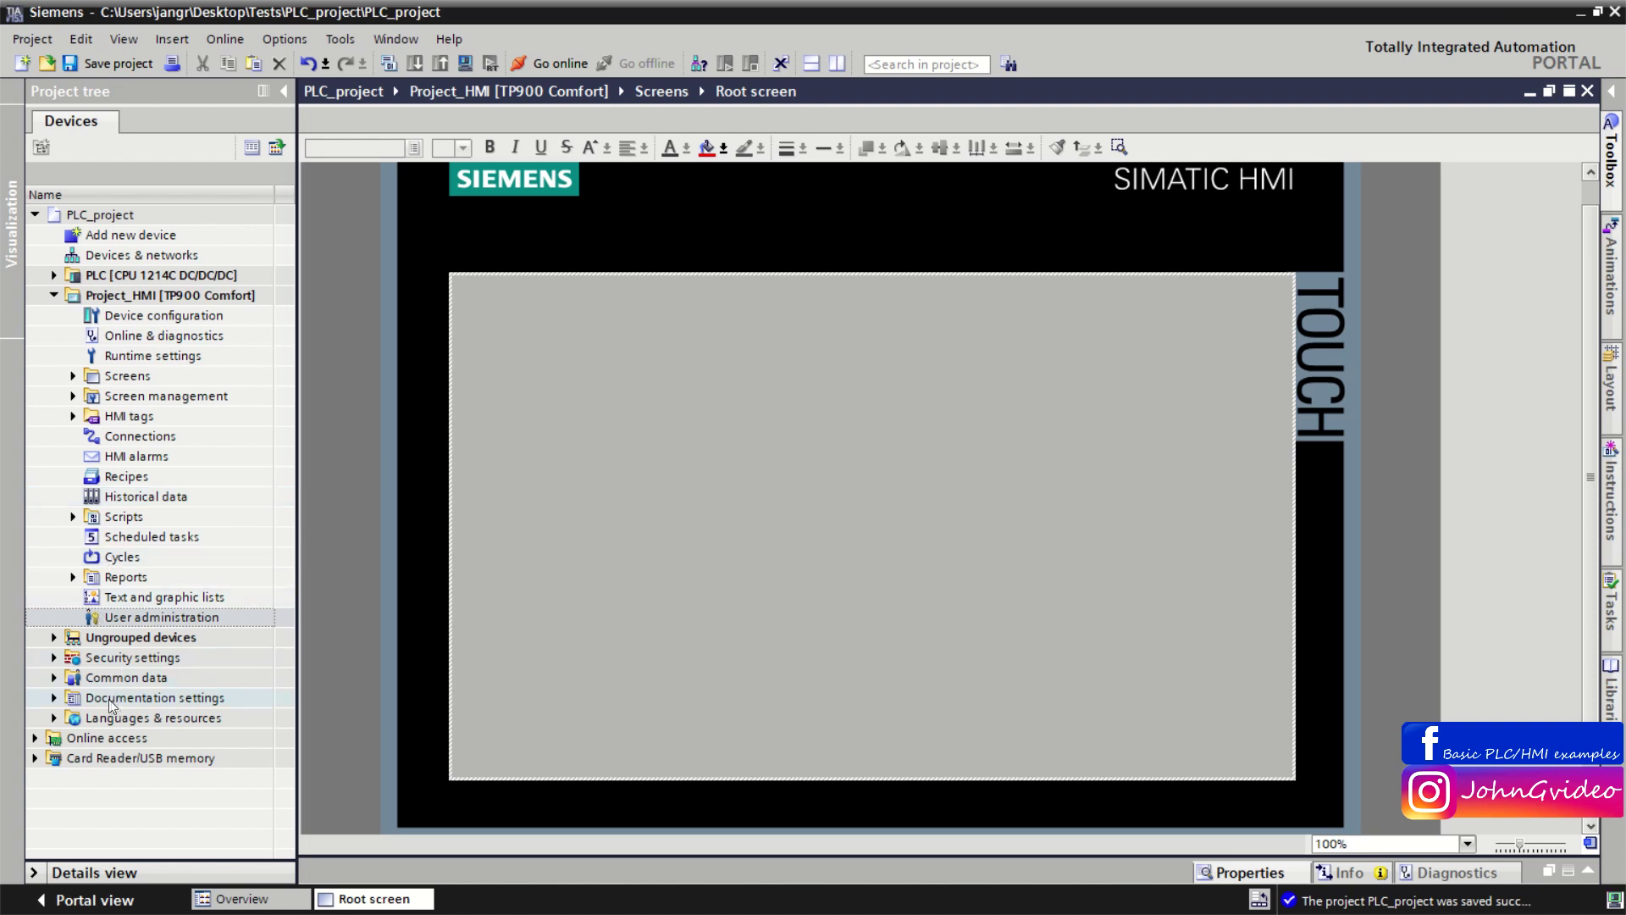
Step: Enable German (Germany) in the project languages, save the project, and close the language editor
left_click(56, 717)
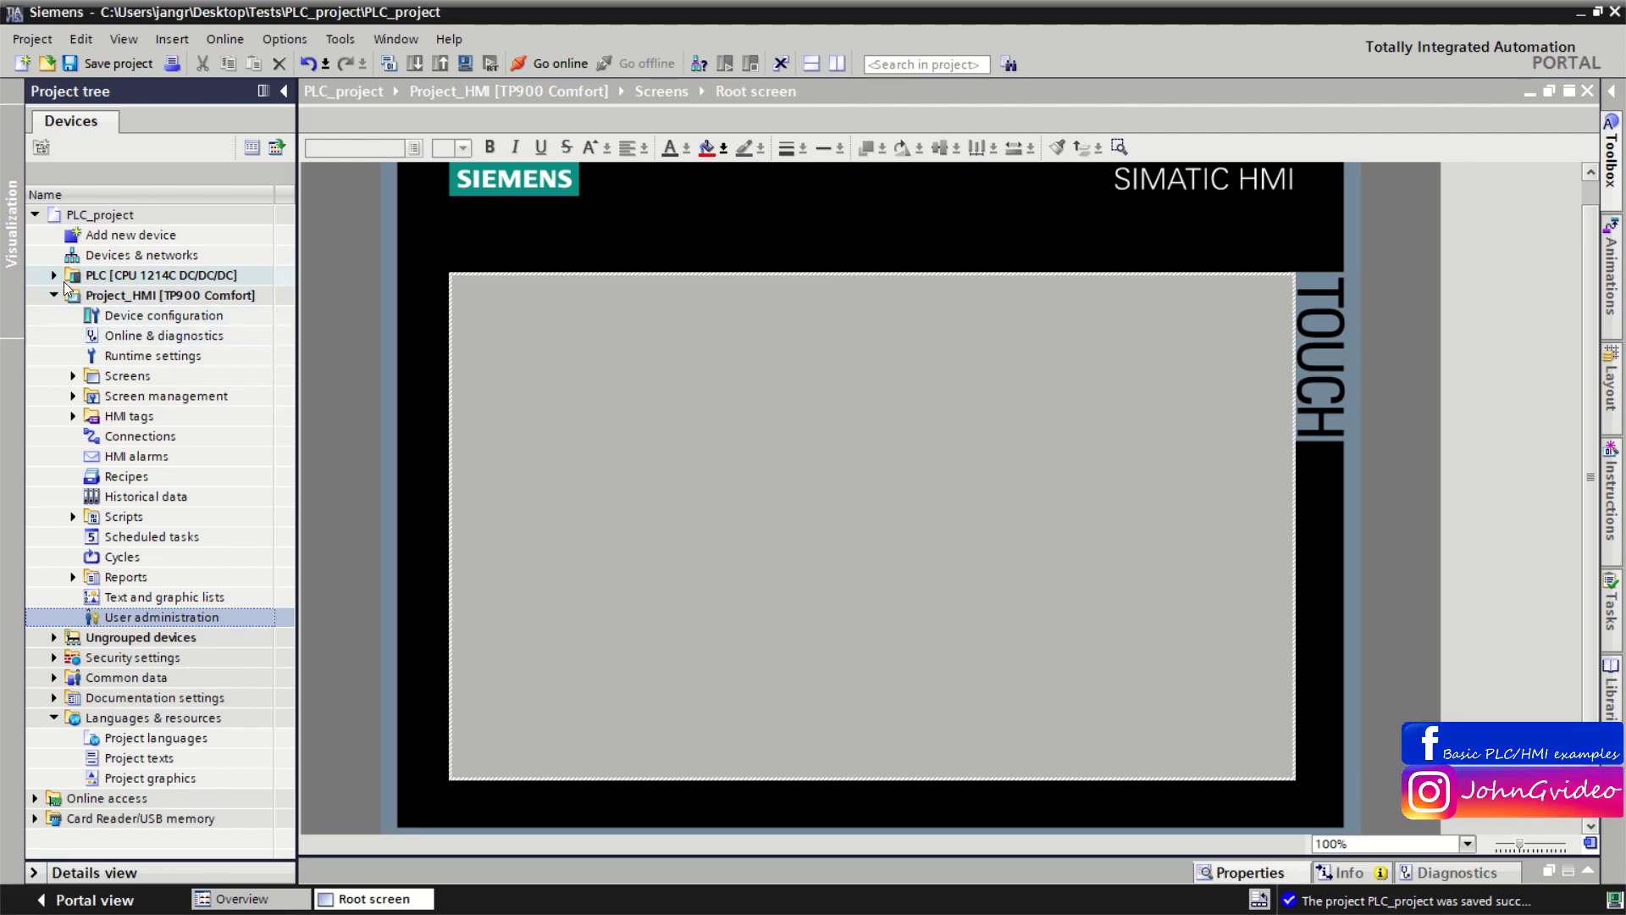
double_click(160, 739)
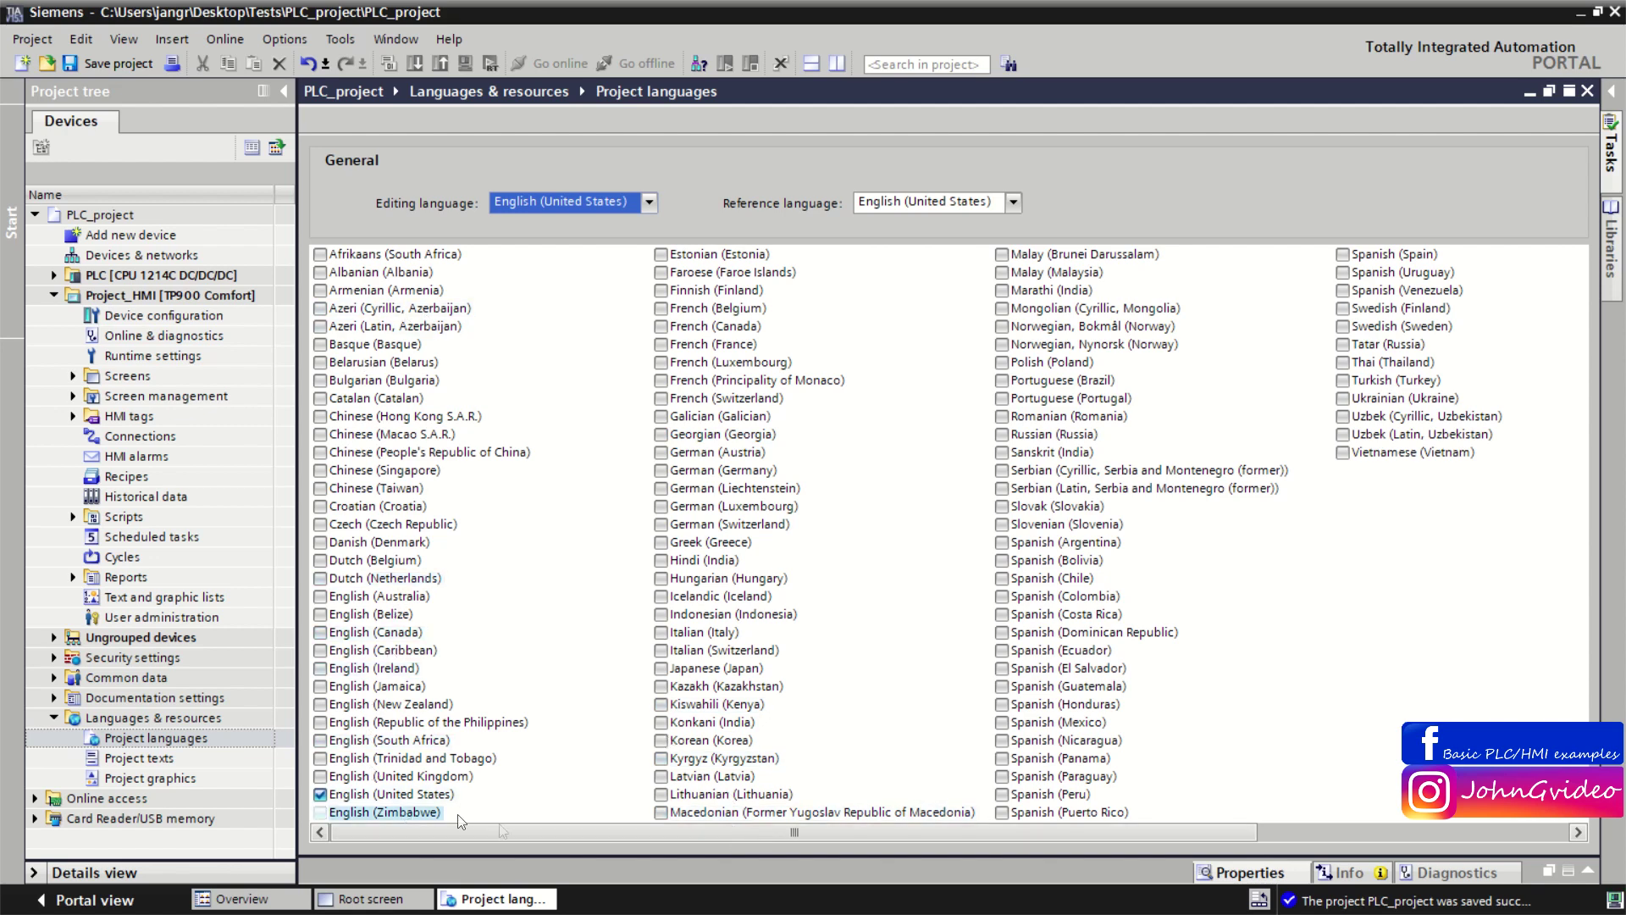
left_click(661, 473)
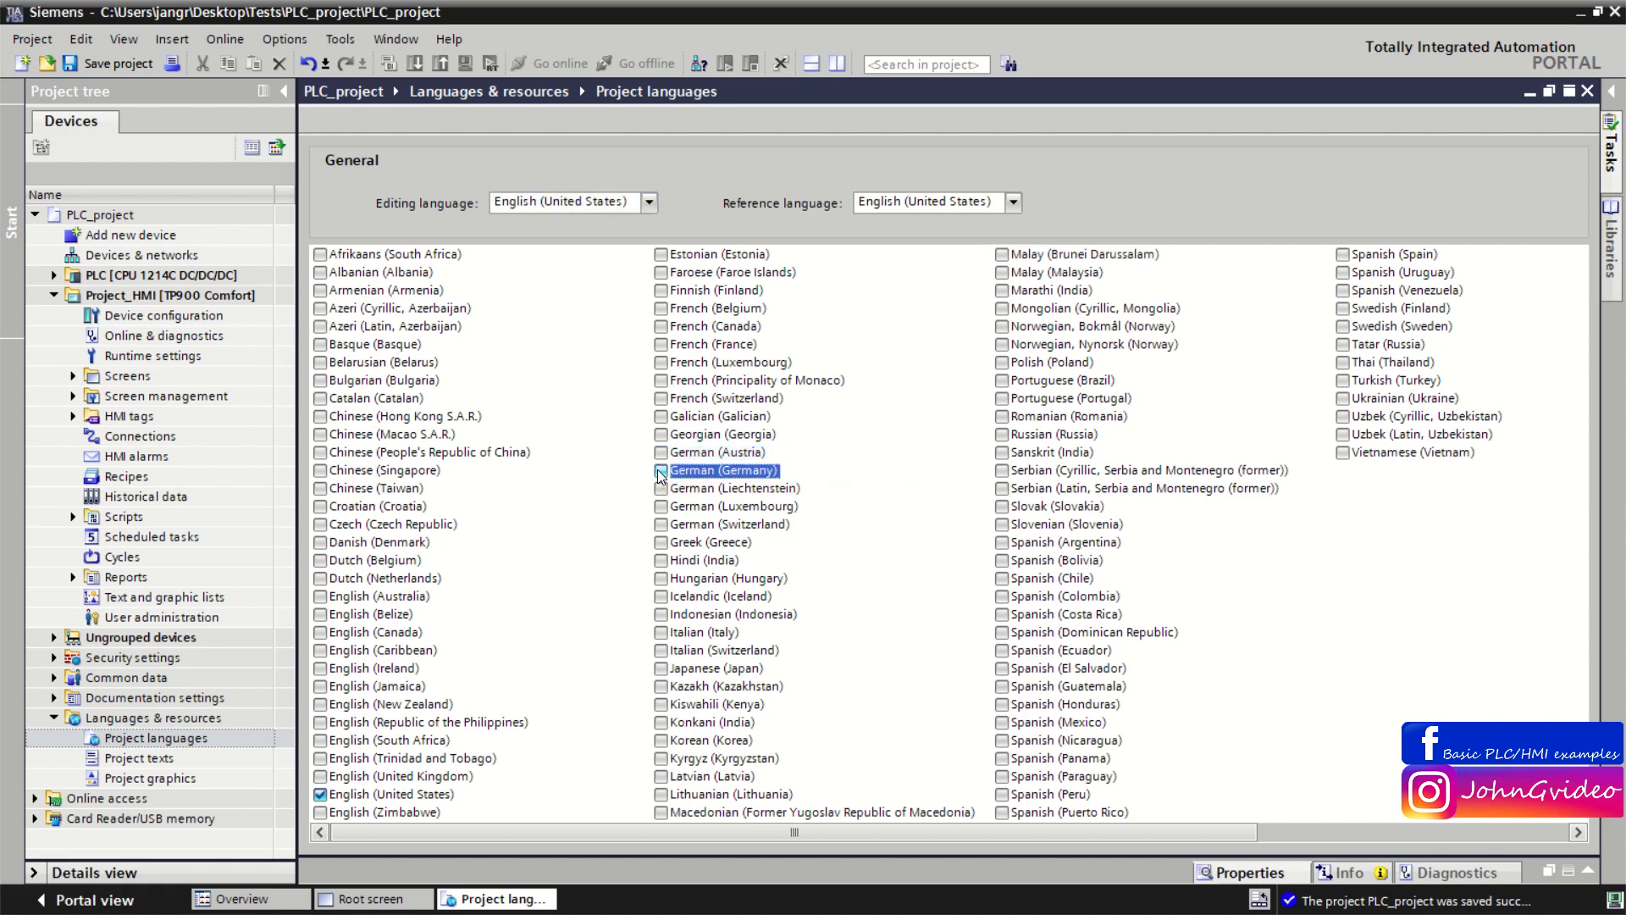
left_click(661, 473)
left_click(108, 64)
left_click(1588, 91)
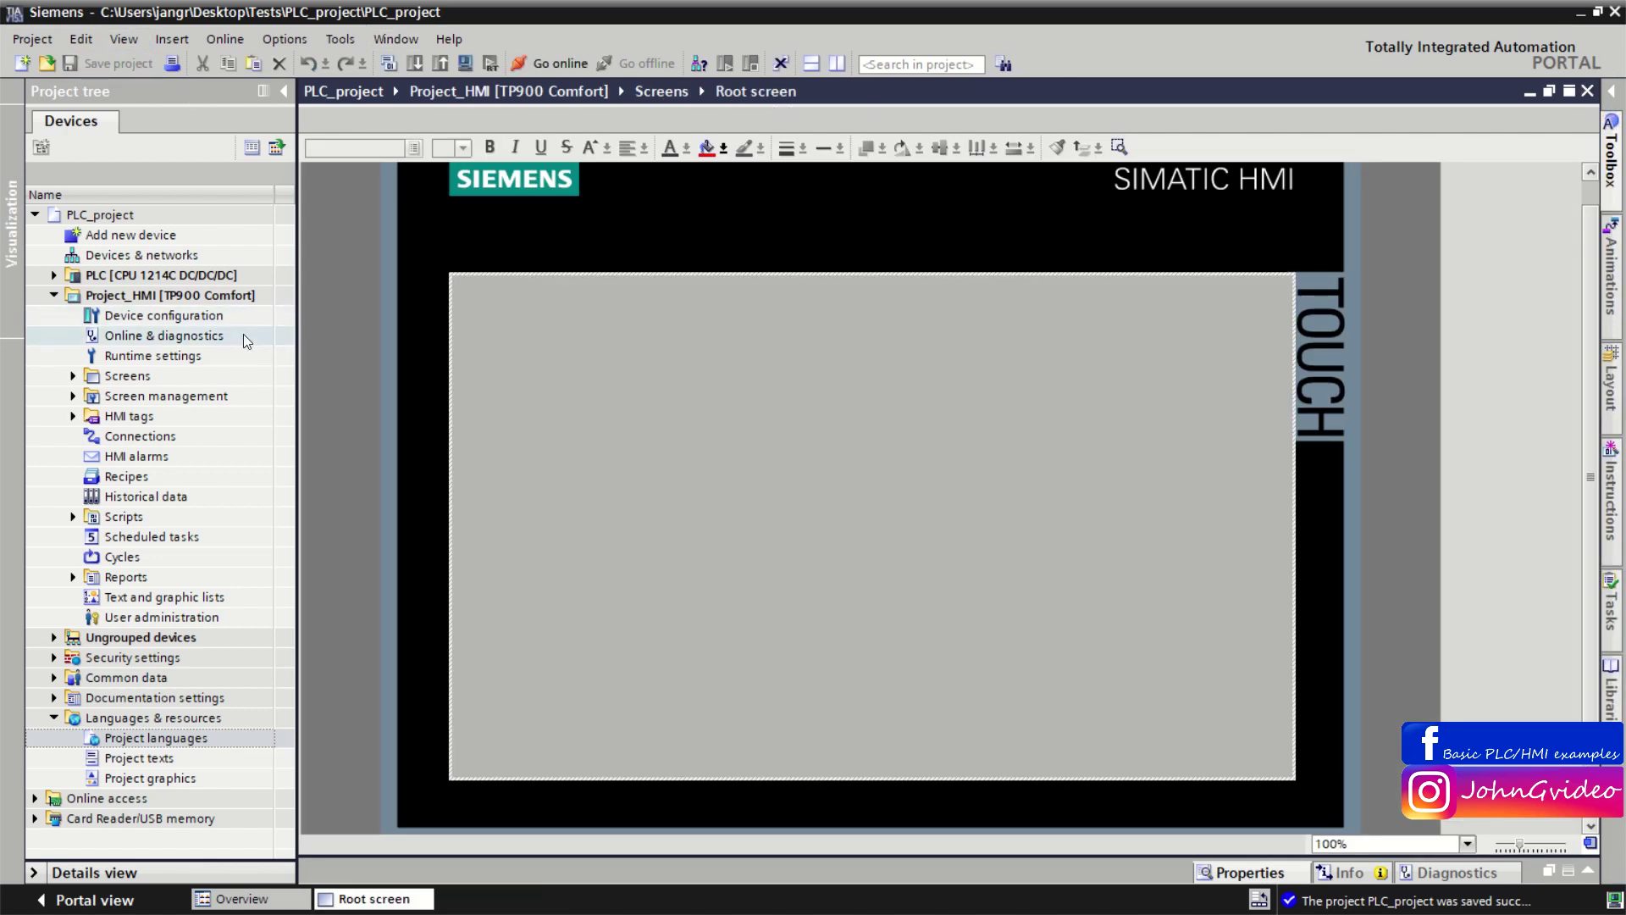
Step: Enable German as a runtime language in the HMI panel's Language & font runtime settings and close the settings
double_click(156, 357)
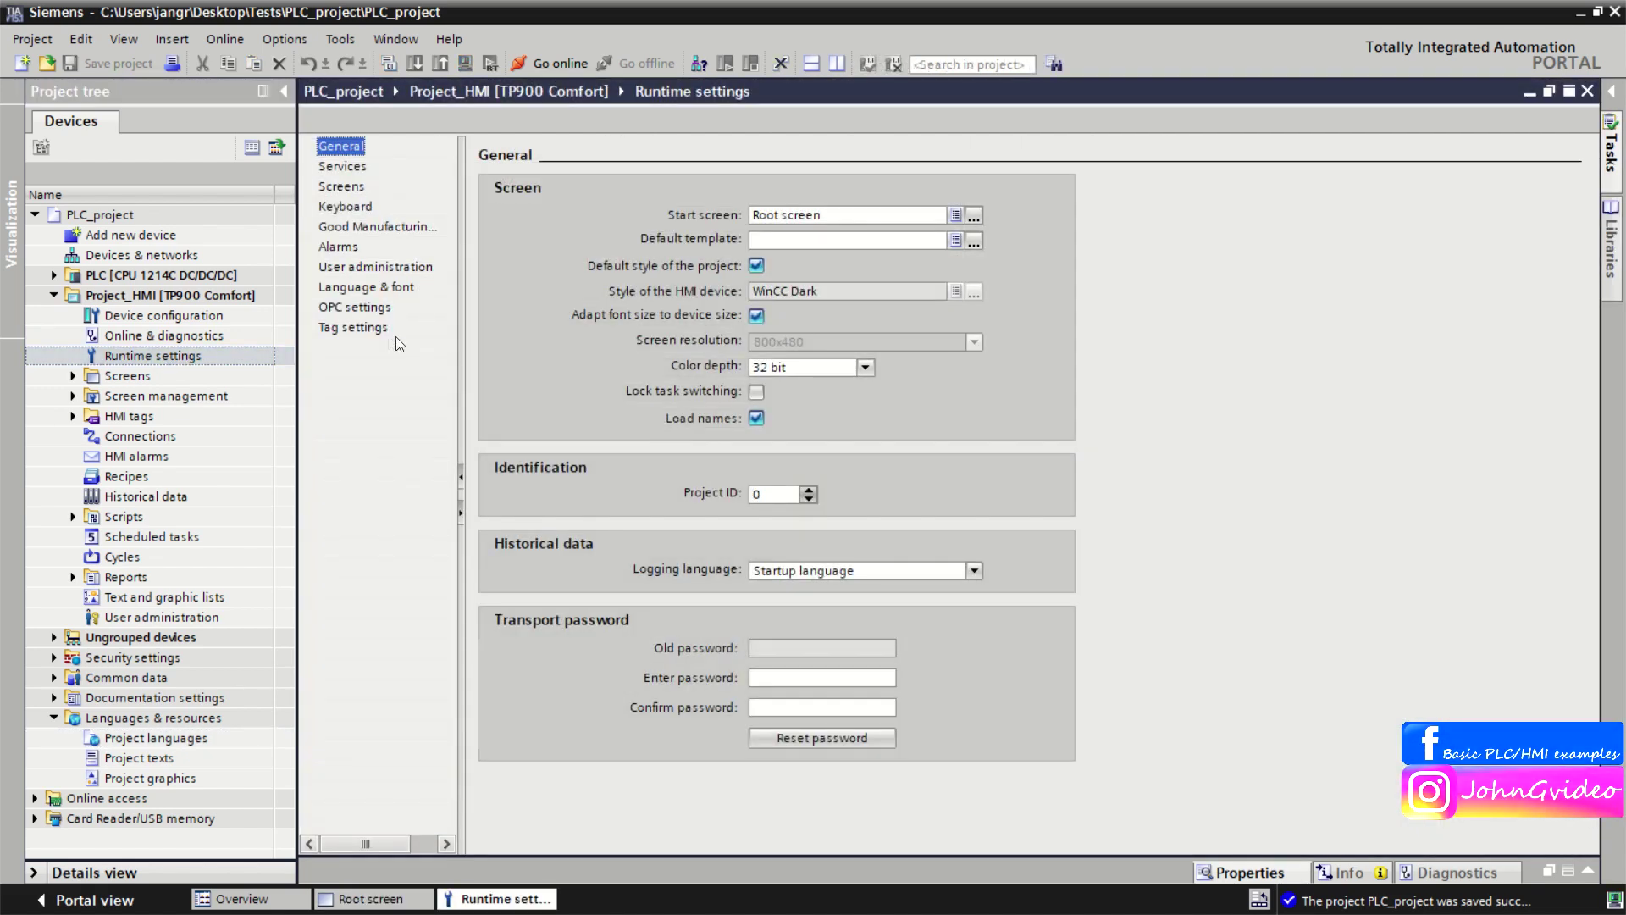
left_click(362, 287)
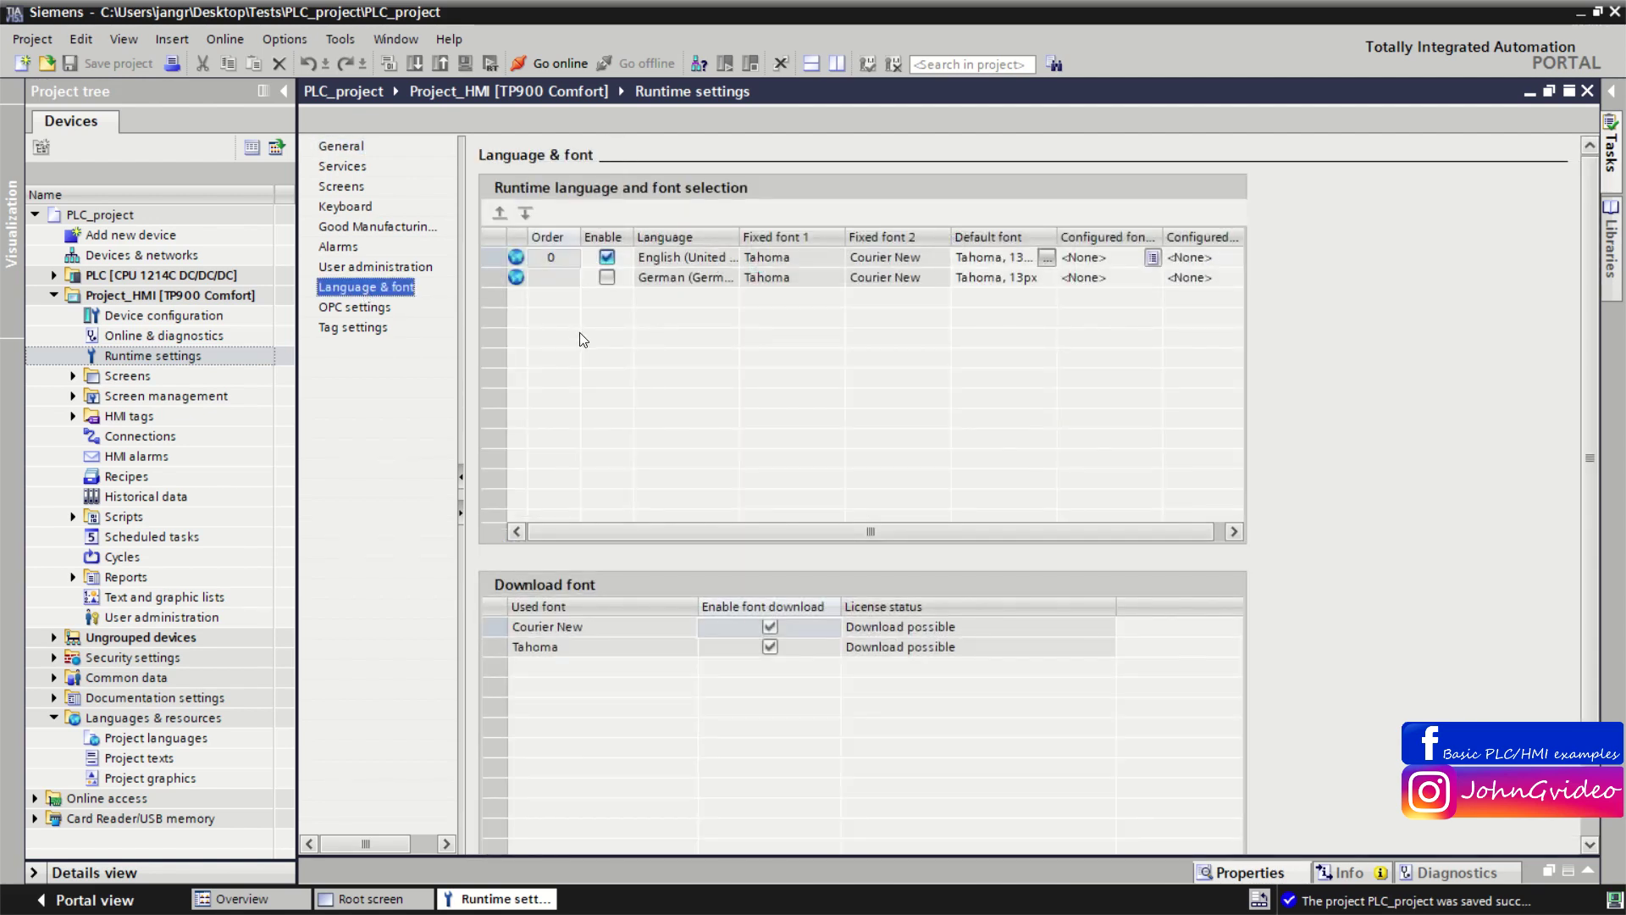
left_click(607, 277)
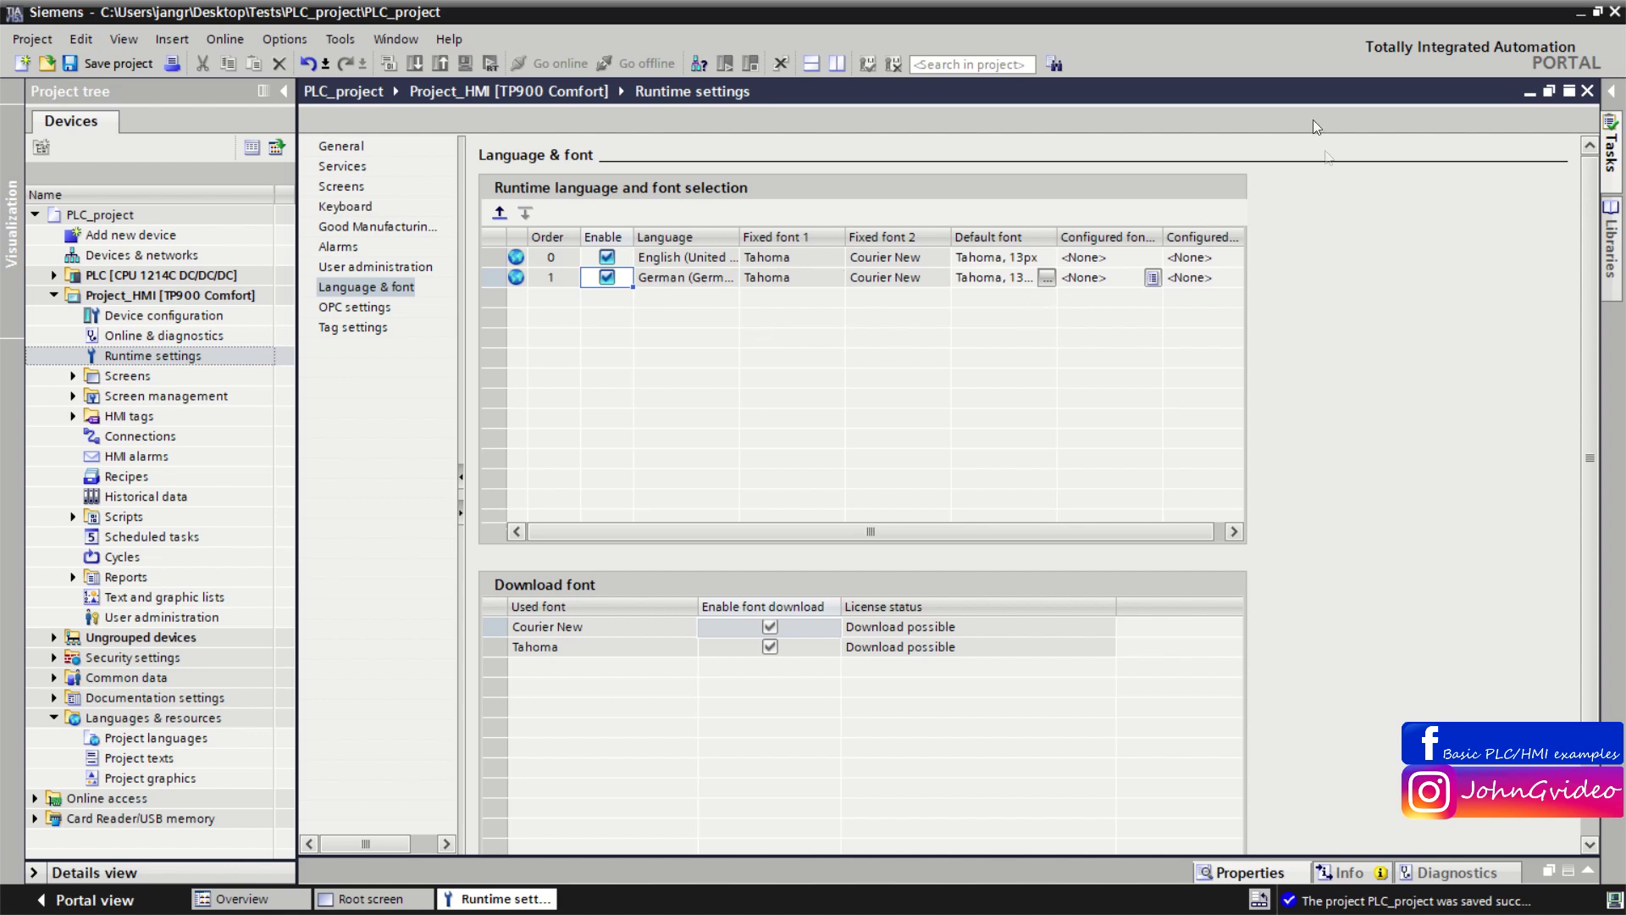
left_click(1587, 91)
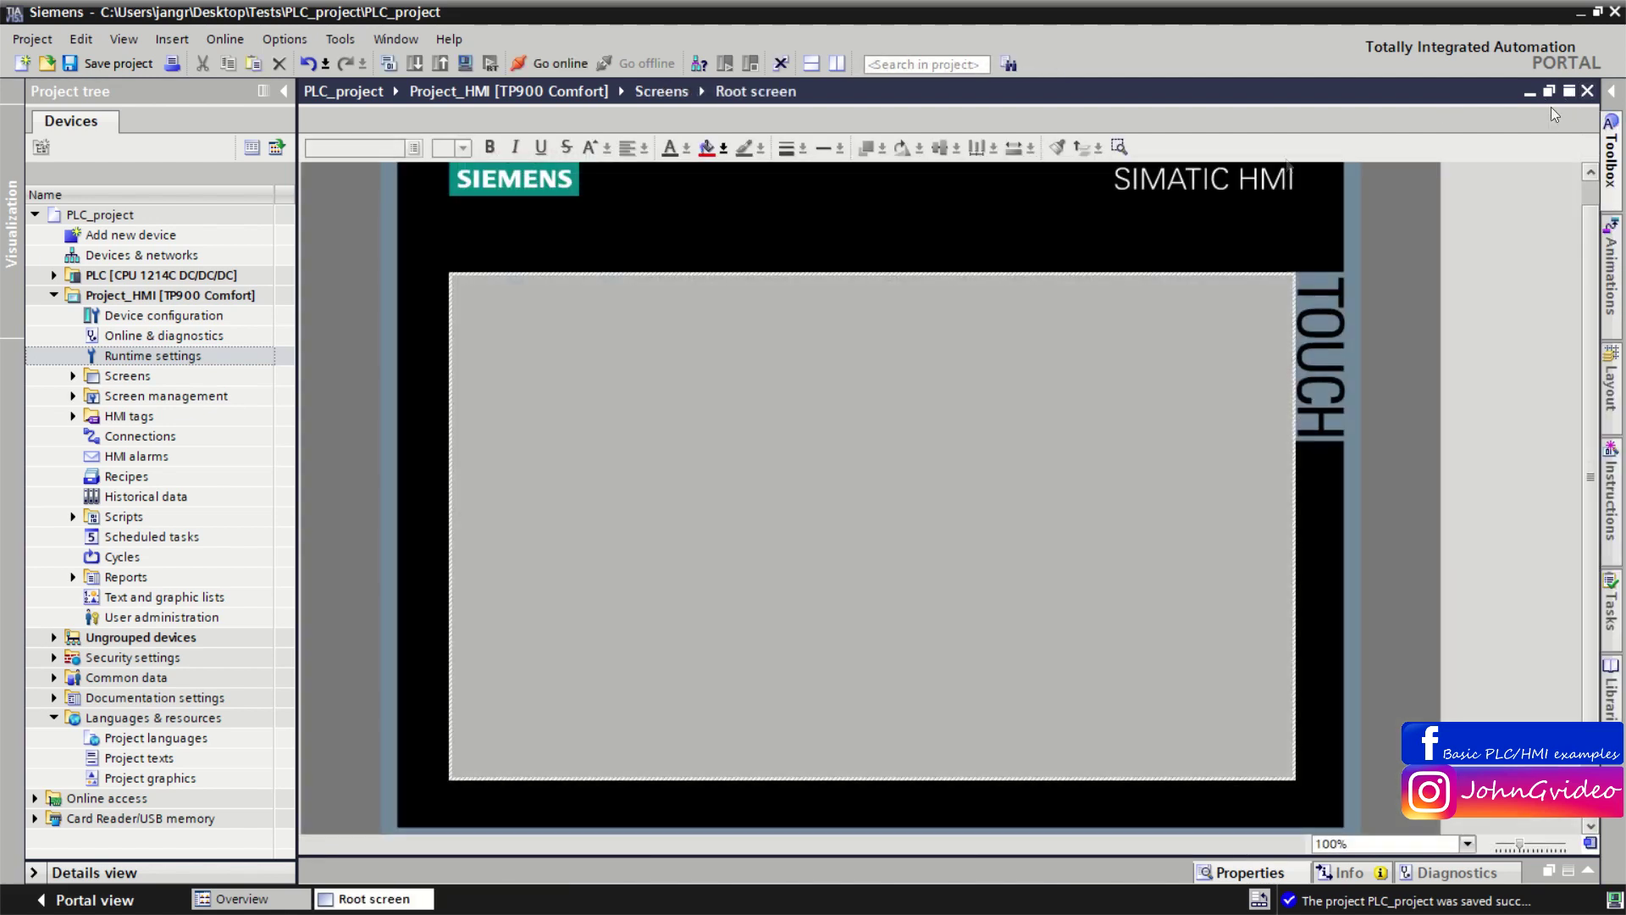